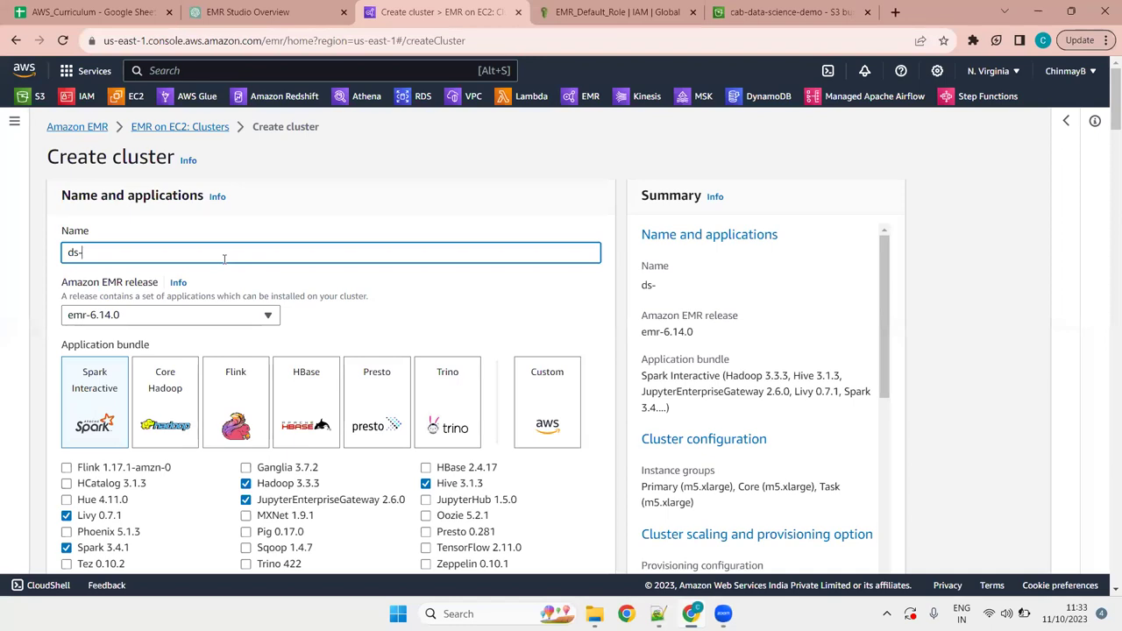
# Name the new EMR cluster ds-cluster
pyautogui.write('cluster')
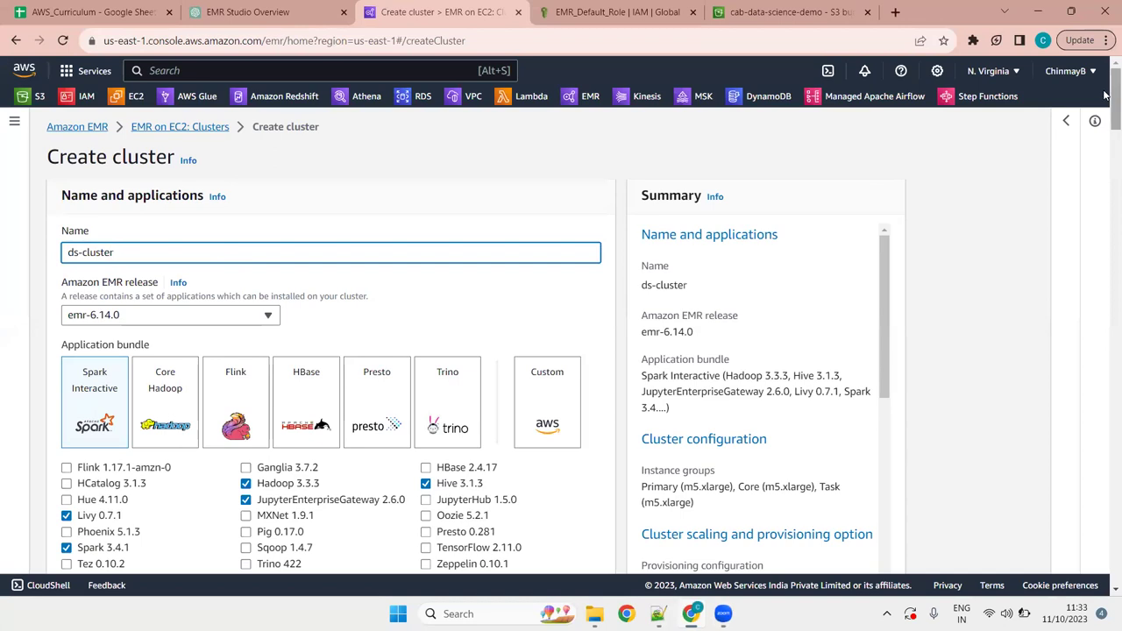
pyautogui.scroll(-2, 1106, 97)
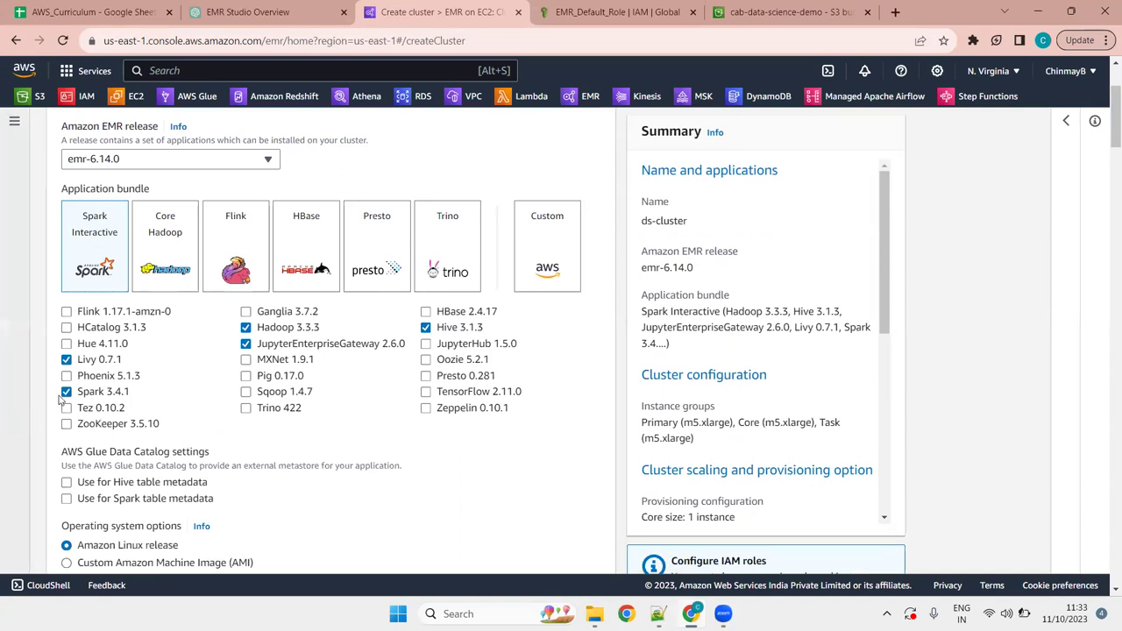
pyautogui.click(66, 361)
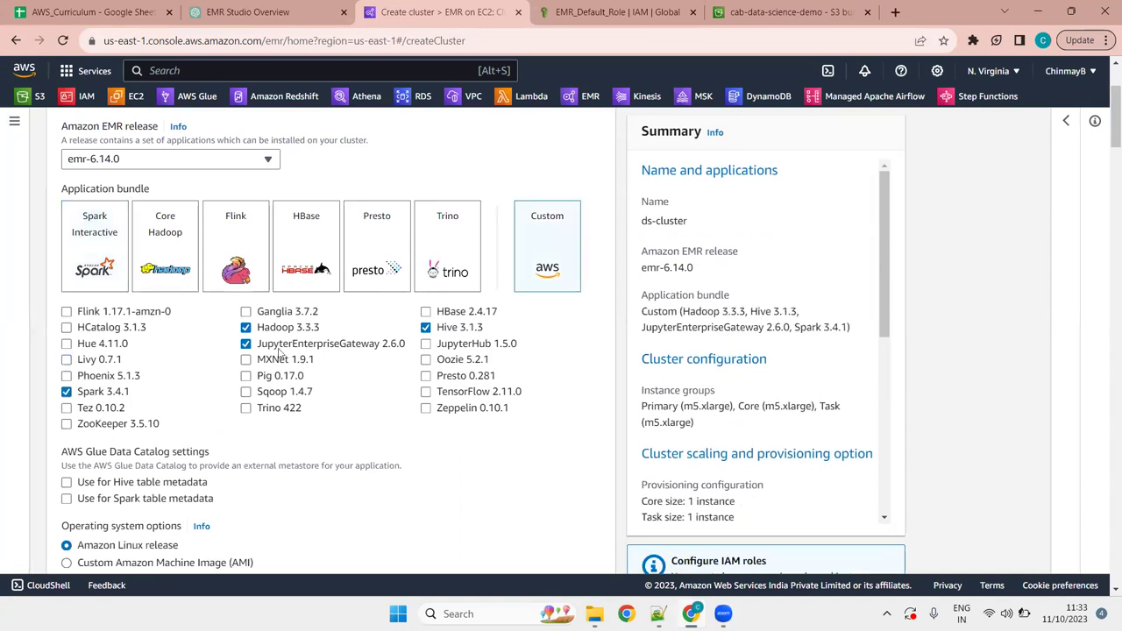
pyautogui.click(245, 344)
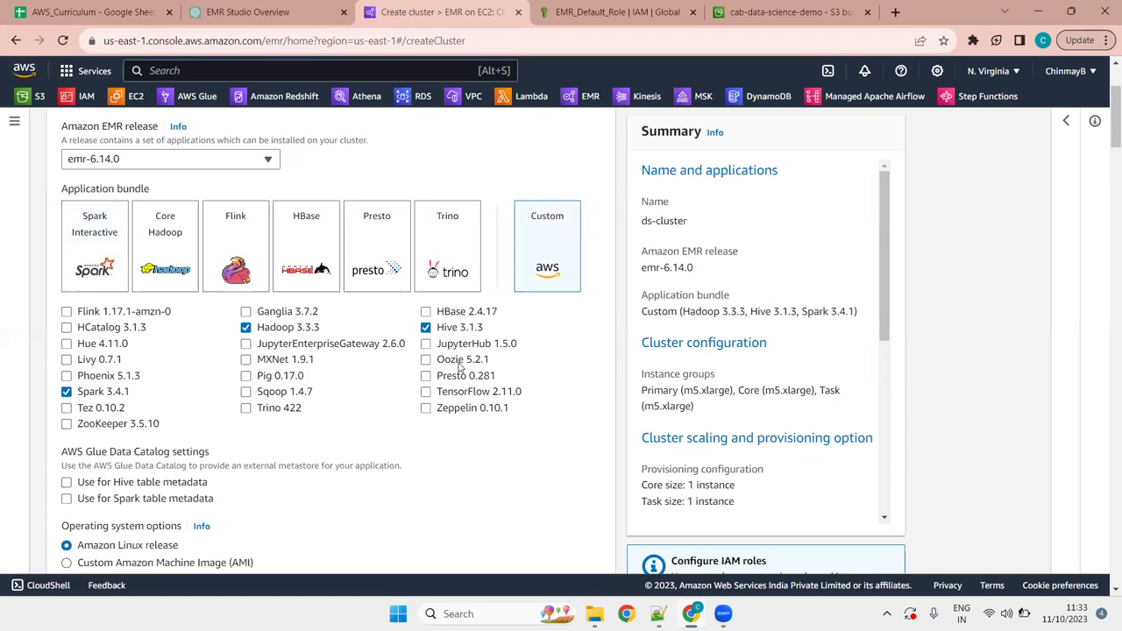
pyautogui.click(245, 328)
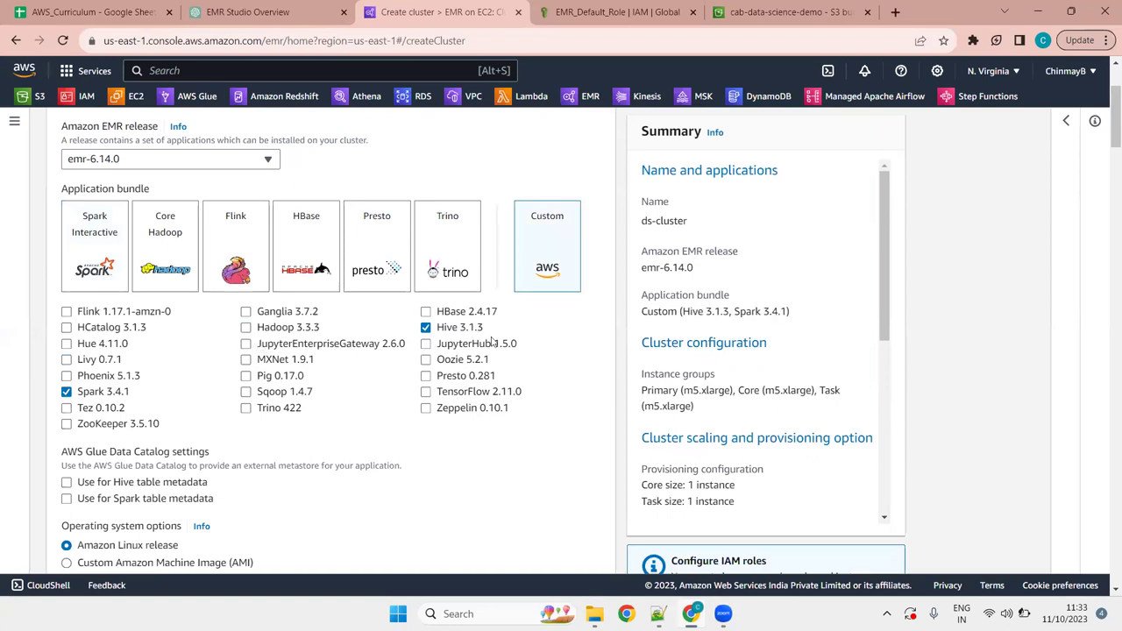
pyautogui.click(426, 328)
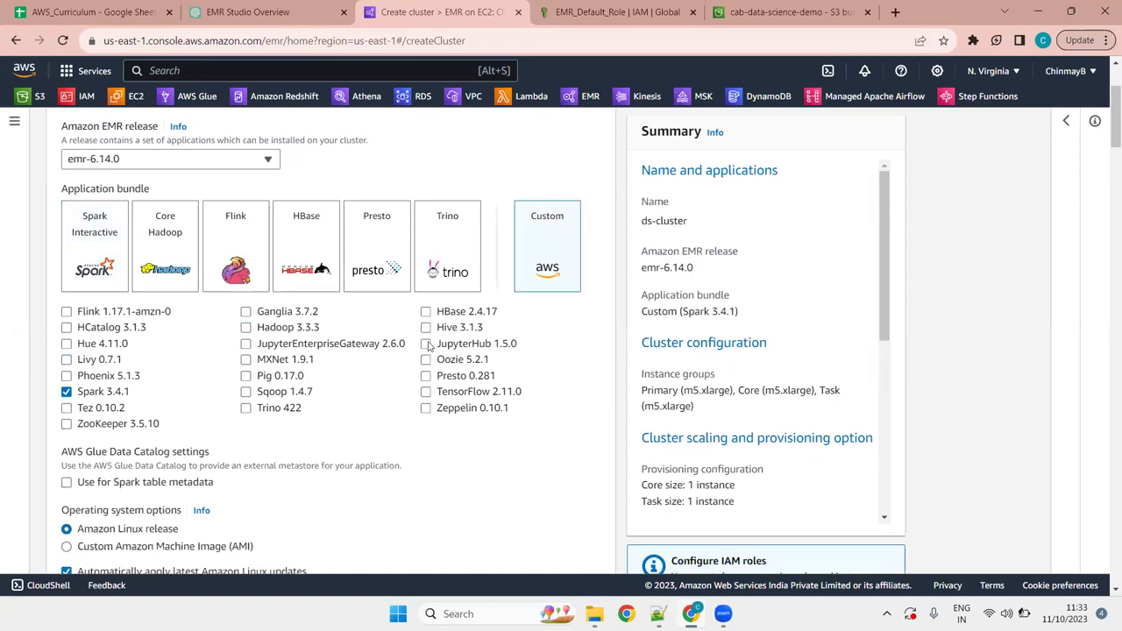
pyautogui.click(427, 344)
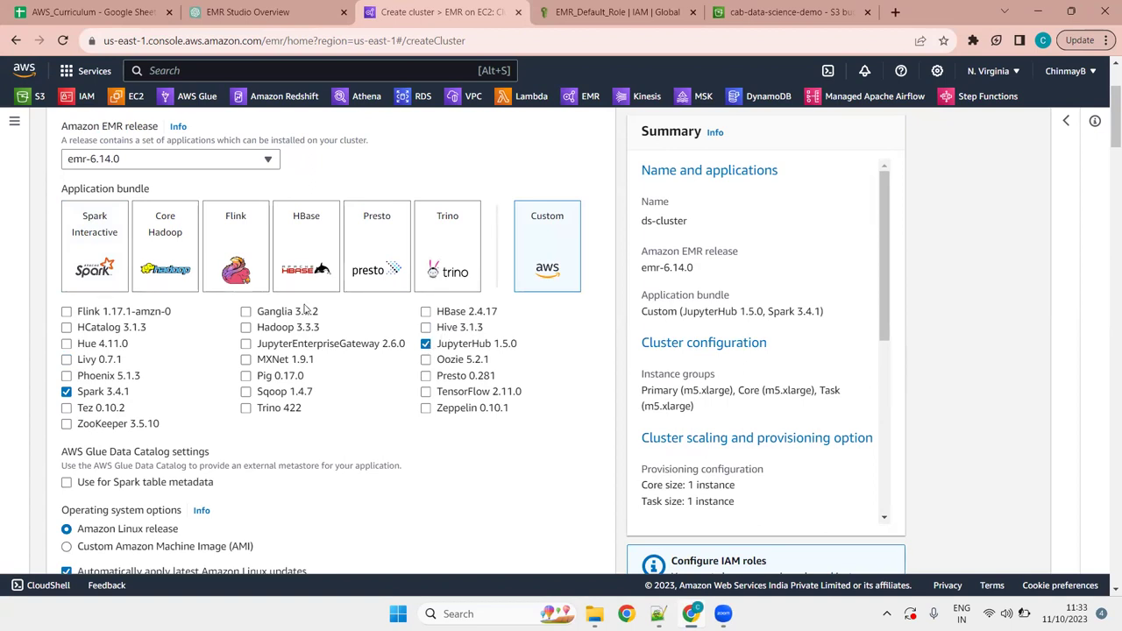
# Compare the applications included in the Spark Interactive, Core Hadoop, Flink, HBase, Presto and Trino bundles
pyautogui.click(100, 251)
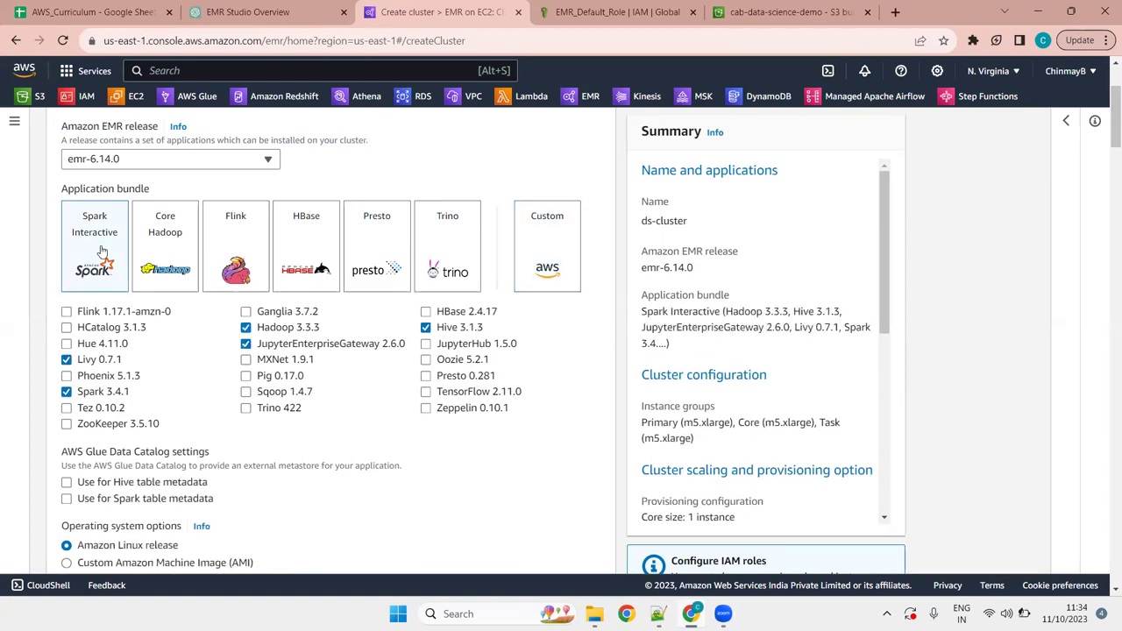
pyautogui.click(160, 253)
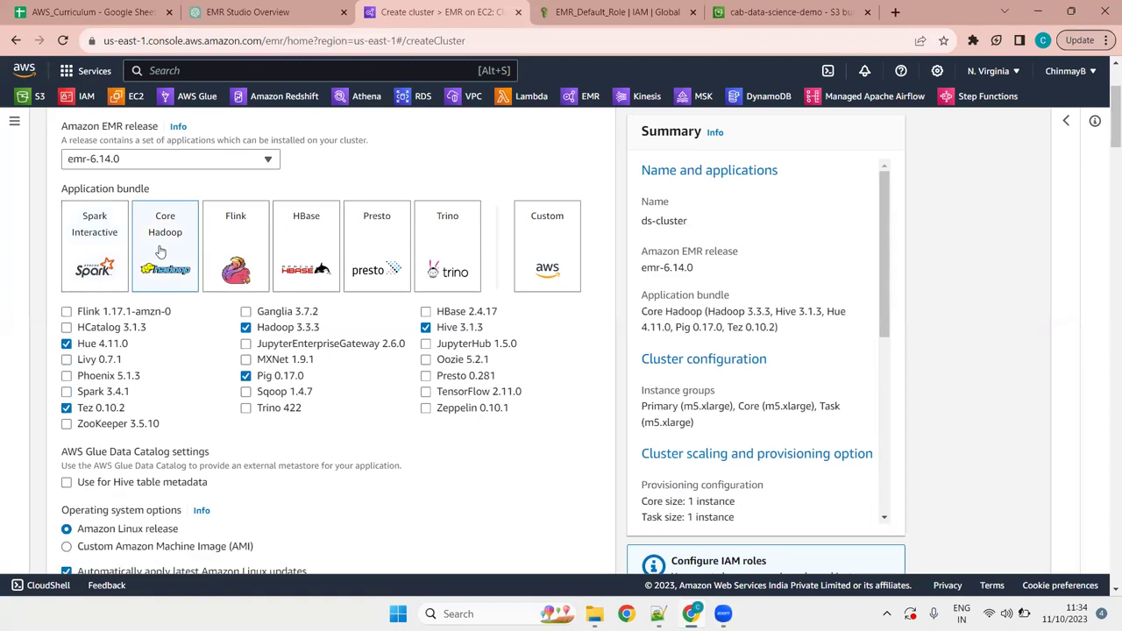
pyautogui.click(229, 251)
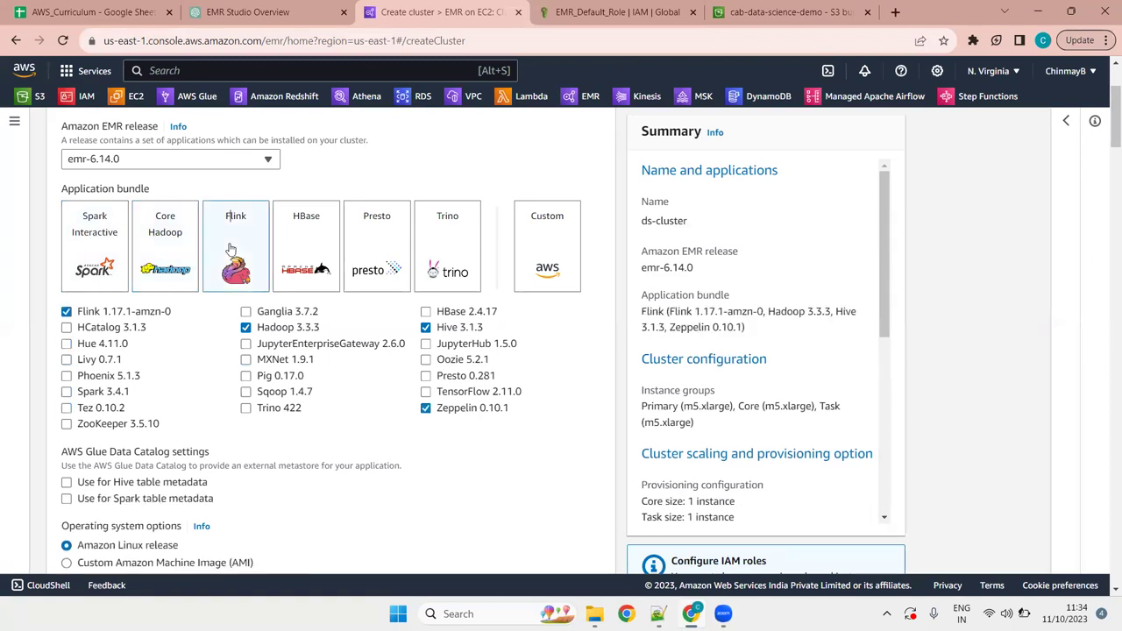
pyautogui.click(310, 232)
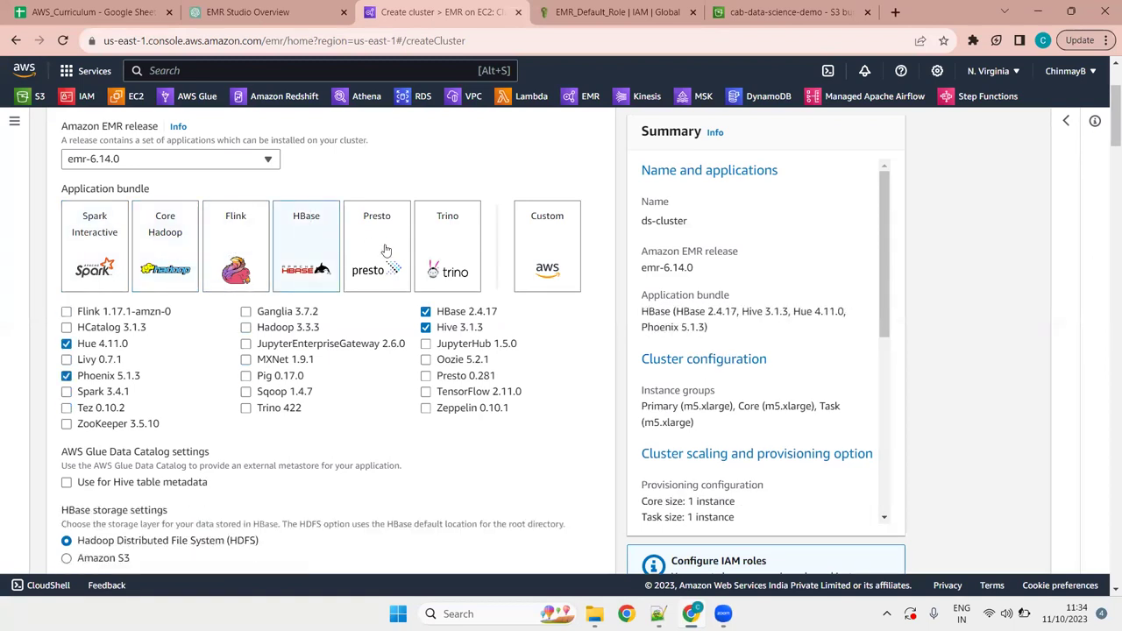
pyautogui.click(385, 249)
pyautogui.click(431, 251)
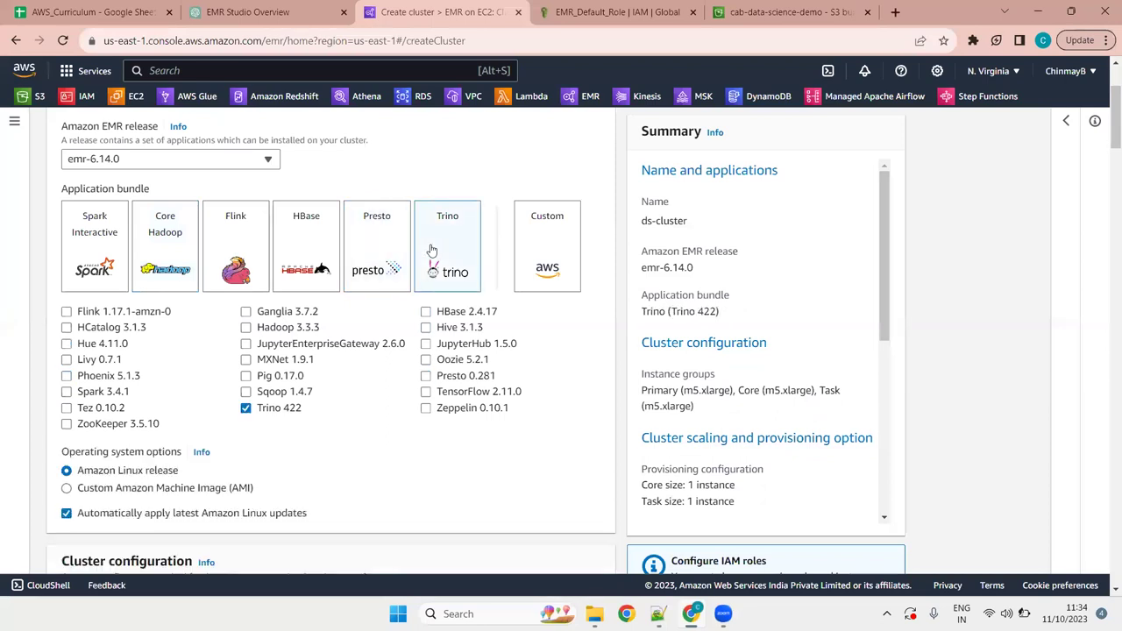
pyautogui.click(95, 246)
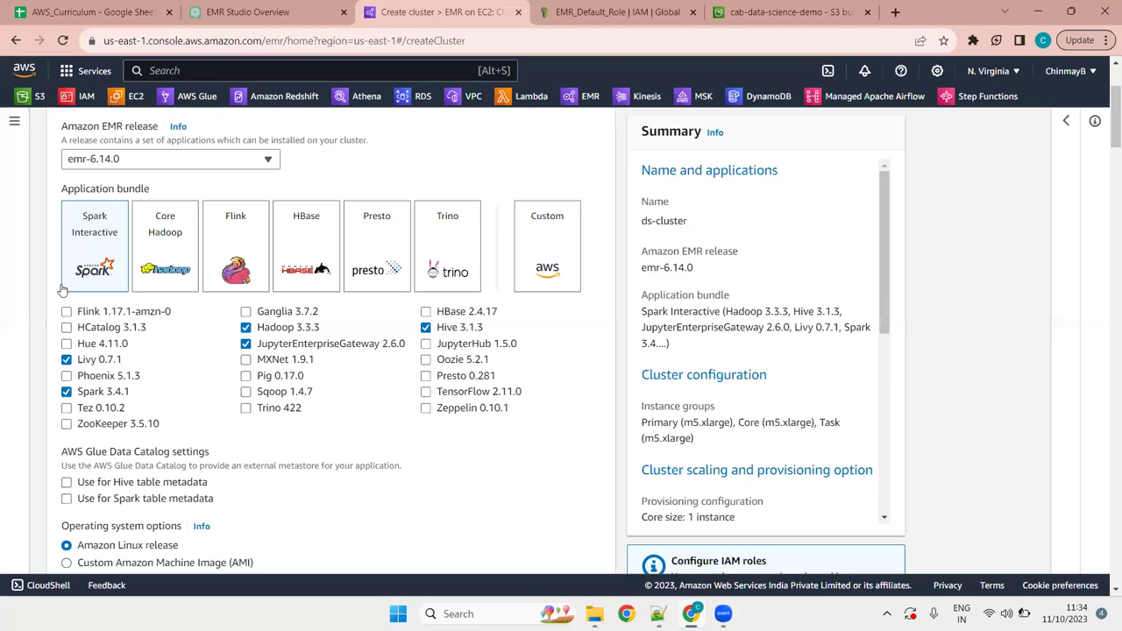
pyautogui.click(164, 249)
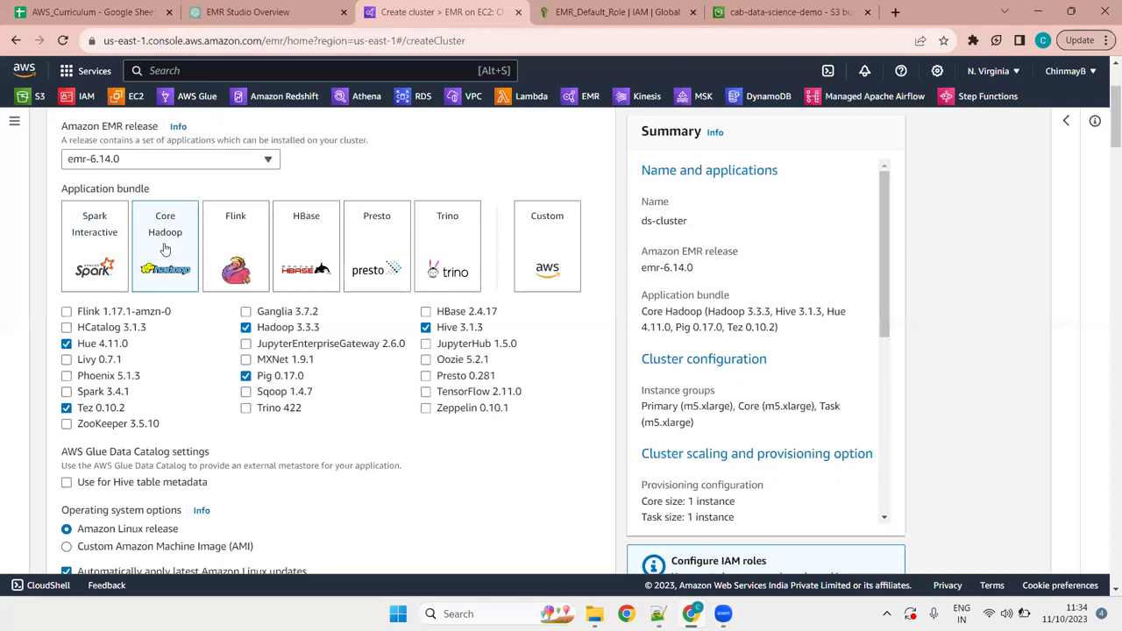
# Starting from the Spark Interactive bundle, replace JupyterEnterpriseGateway 2.6.0 with JupyterHub 1.5.0 and remove Hive 3.1.3 and Livy 0.7.1
pyautogui.click(94, 239)
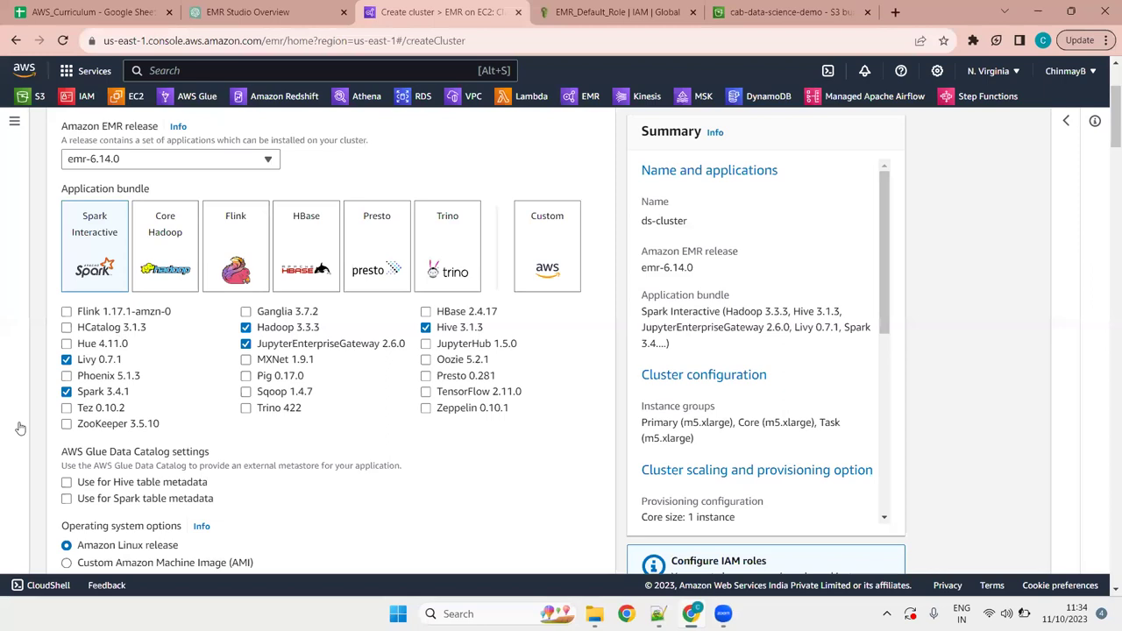
pyautogui.click(348, 346)
pyautogui.click(433, 344)
pyautogui.click(426, 343)
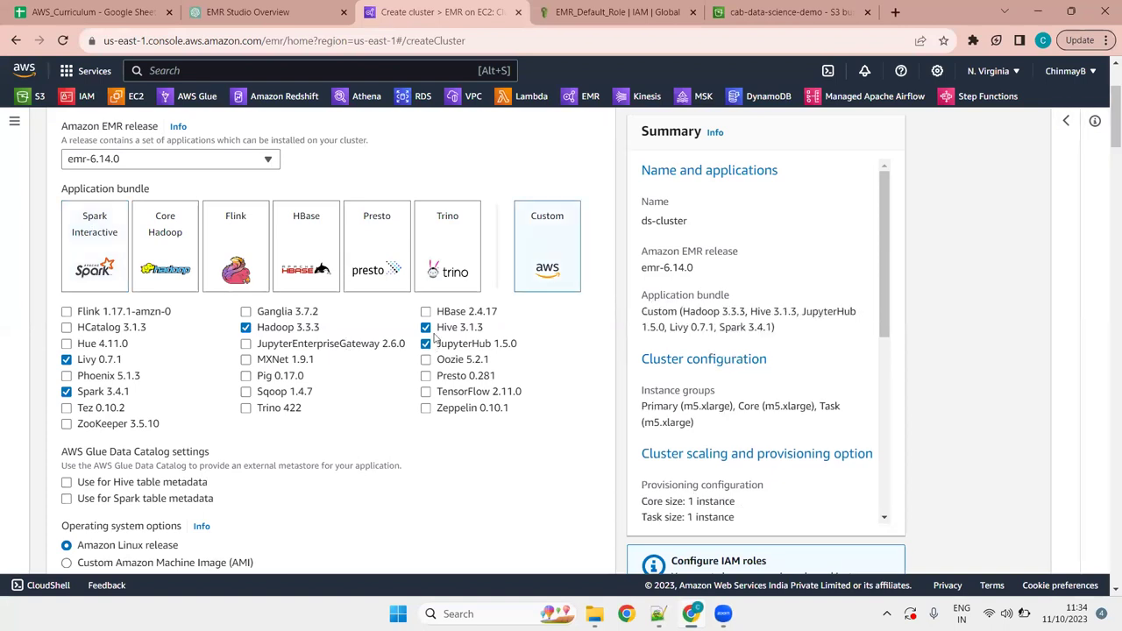
pyautogui.scroll(-1, 431, 426)
pyautogui.scroll(1, 430, 426)
pyautogui.click(426, 327)
pyautogui.click(67, 360)
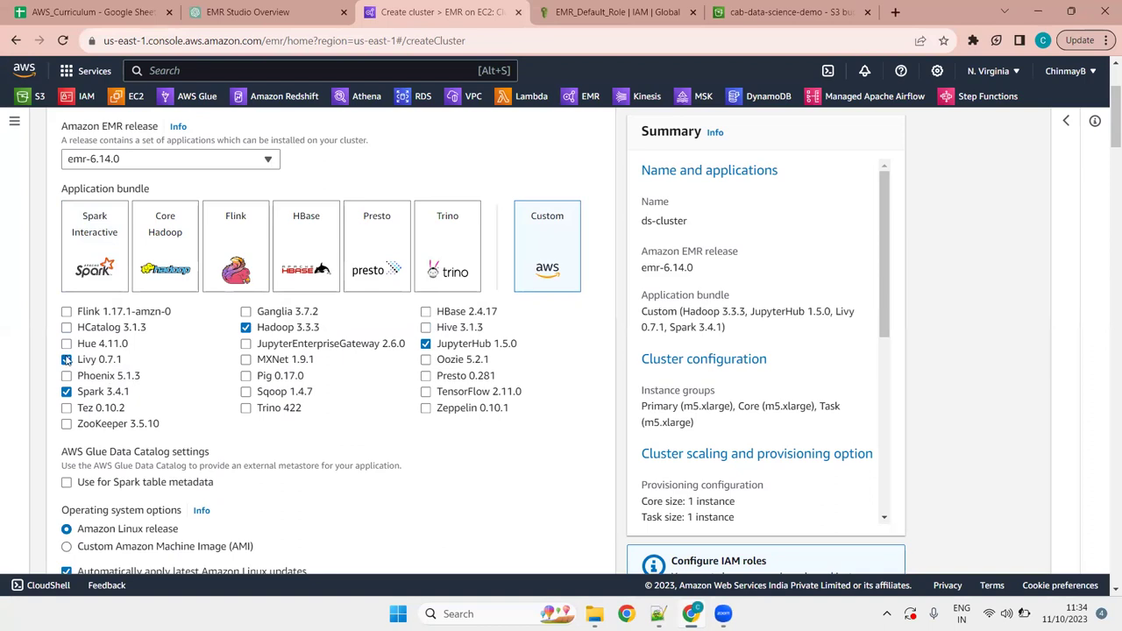
pyautogui.click(66, 360)
# Review the operating system options and the instance group settings for the primary and core nodes
pyautogui.scroll(-4, 380, 473)
pyautogui.scroll(2, 377, 467)
pyautogui.scroll(-2, 380, 465)
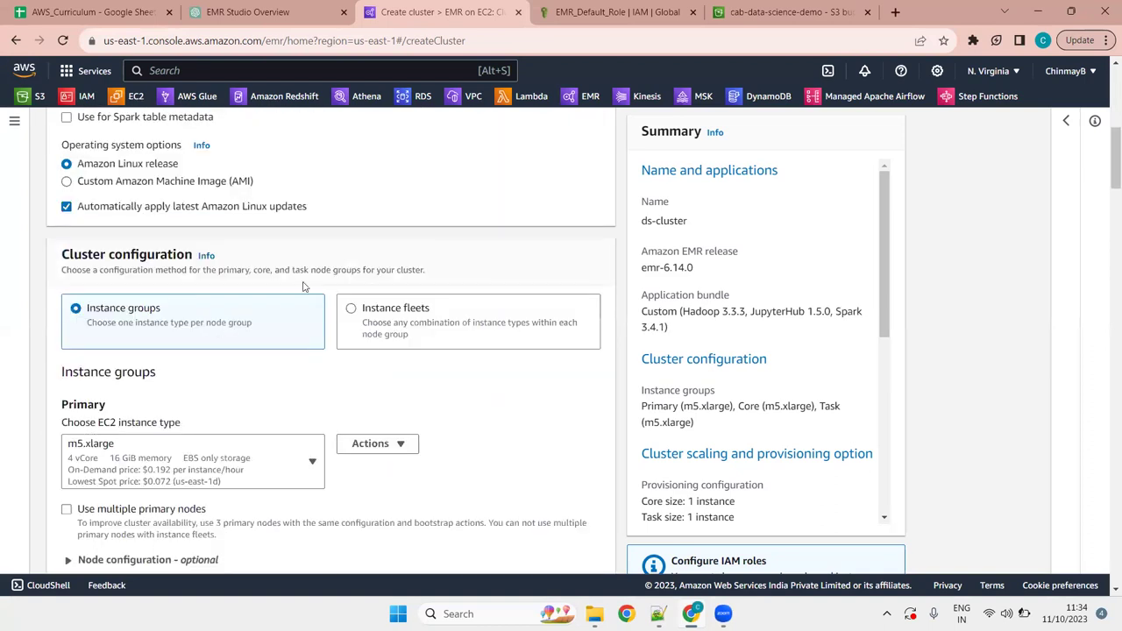
pyautogui.scroll(4, 359, 254)
pyautogui.scroll(-4, 333, 335)
pyautogui.scroll(-2, 292, 340)
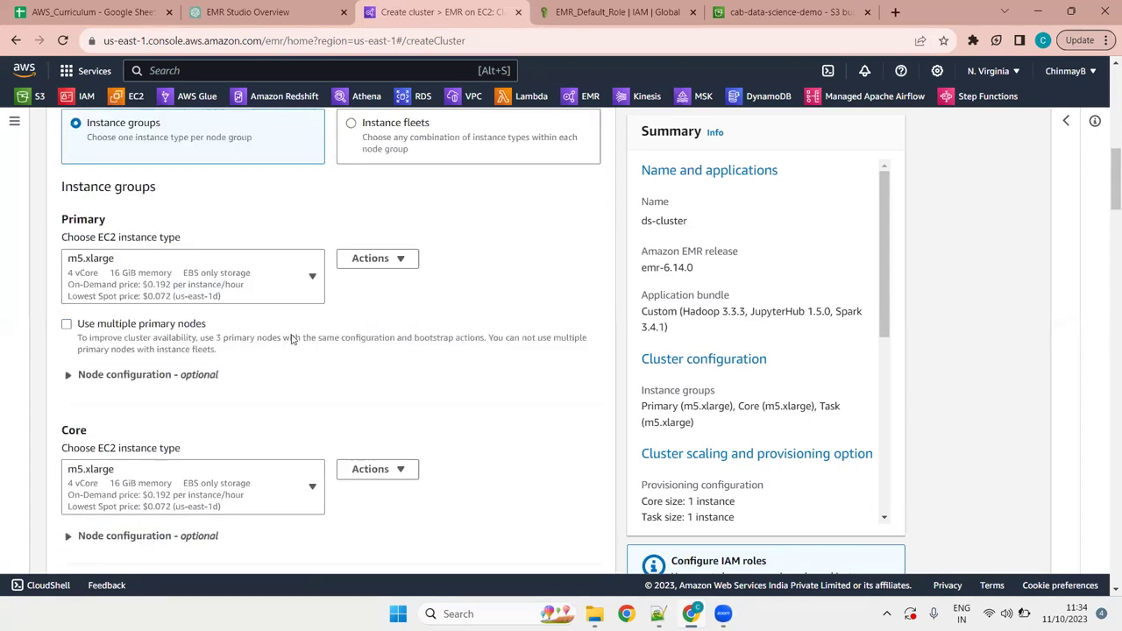
pyautogui.scroll(-2, 292, 339)
pyautogui.scroll(4, 248, 201)
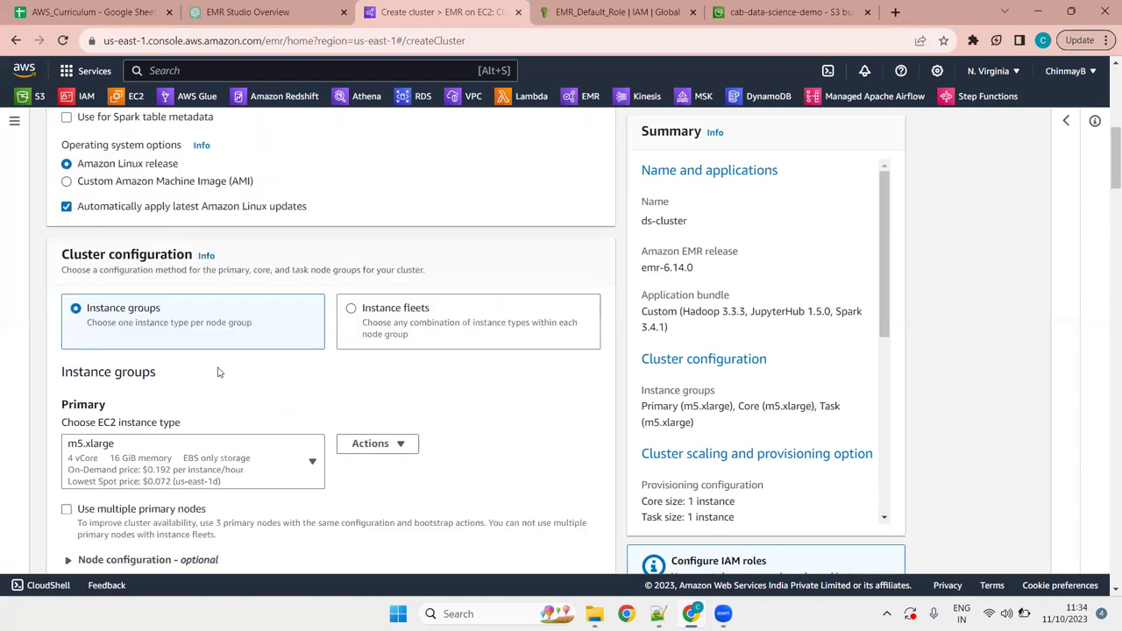
pyautogui.moveTo(1107, 187); pyautogui.dragTo(1106, 213)
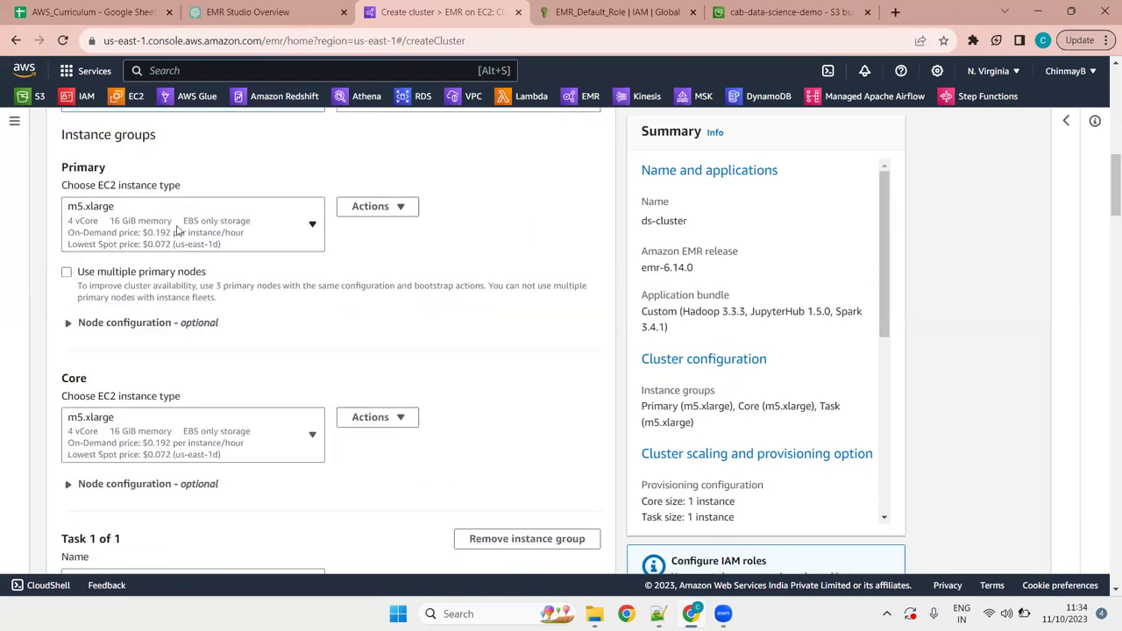
# Search the primary node's EC2 instance types for m5 and examine the sizes and prices offered
pyautogui.click(239, 234)
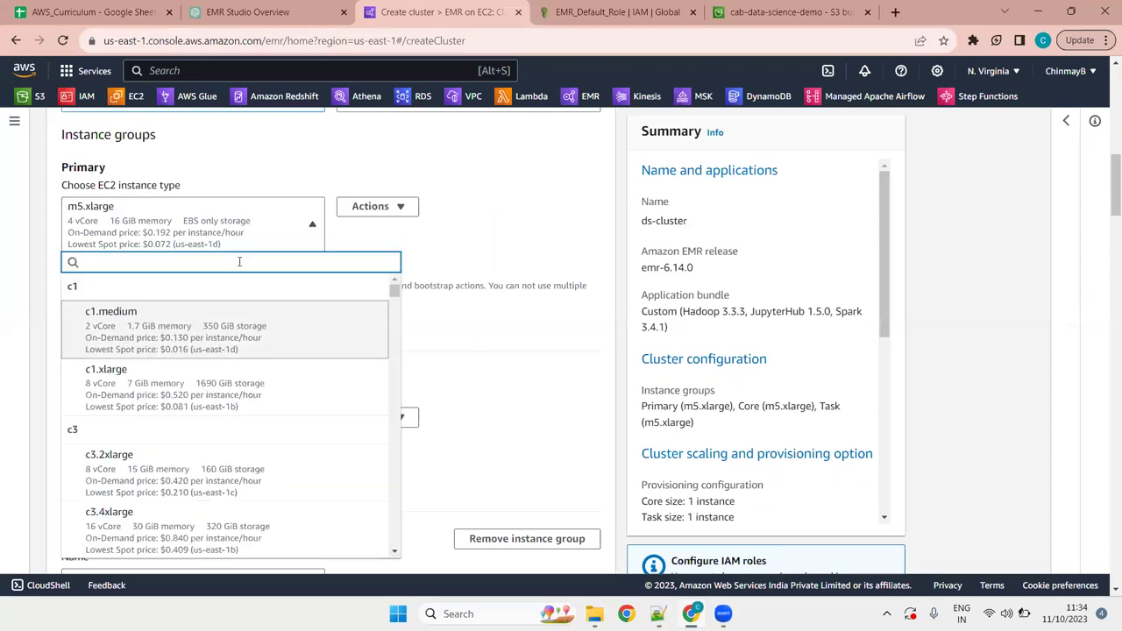
pyautogui.write('m5')
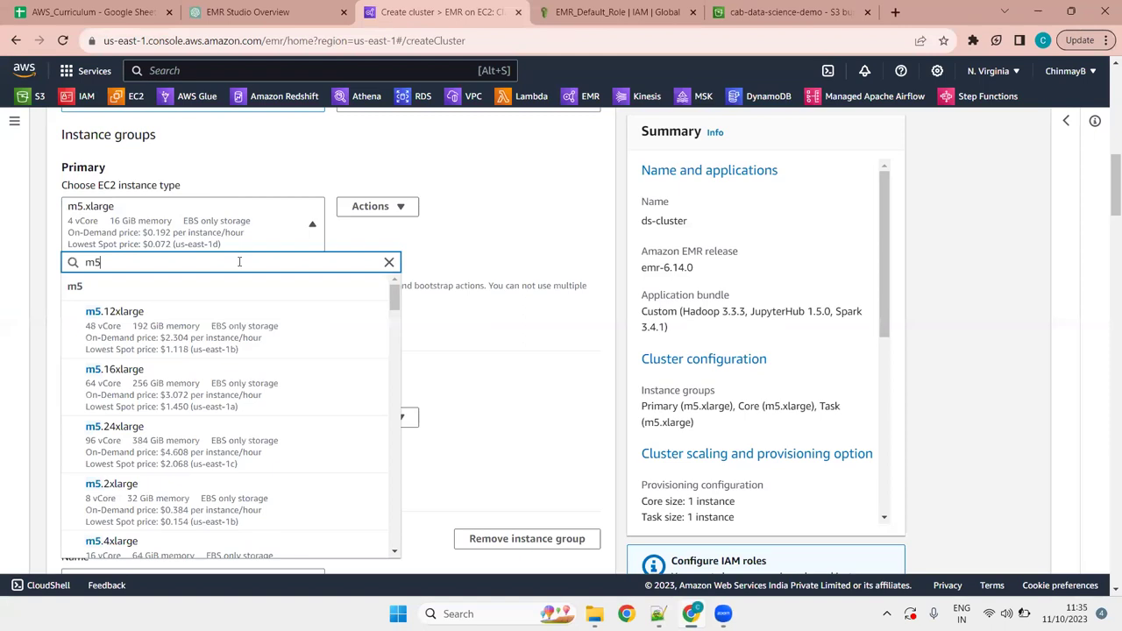
pyautogui.scroll(-5, 263, 429)
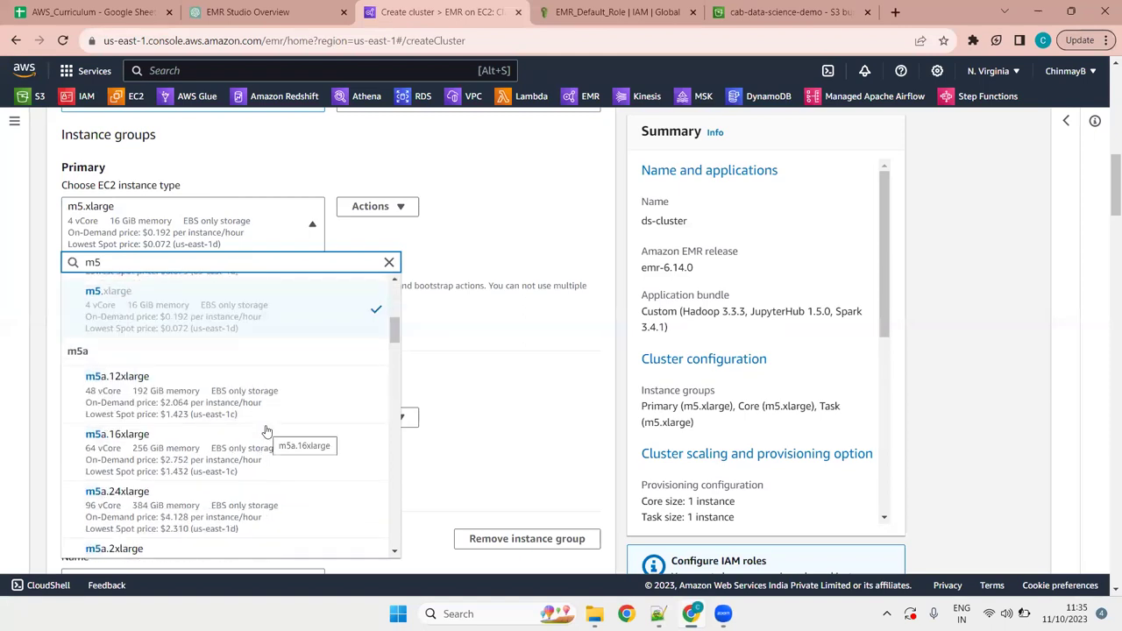
pyautogui.scroll(5, 268, 431)
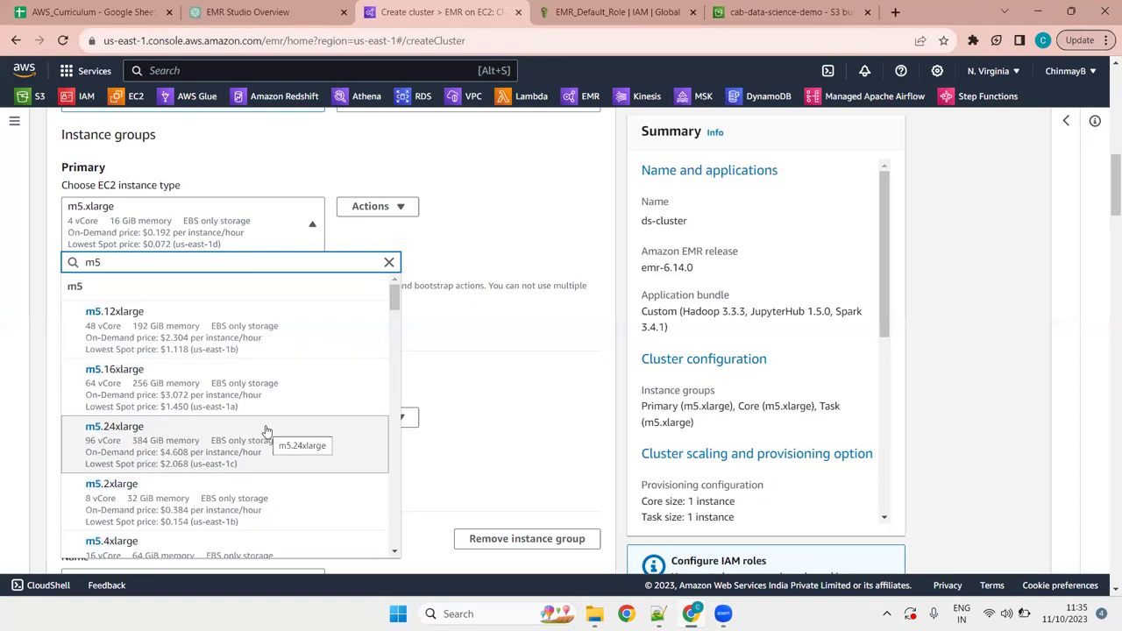
pyautogui.scroll(-4, 267, 431)
pyautogui.scroll(-3, 267, 431)
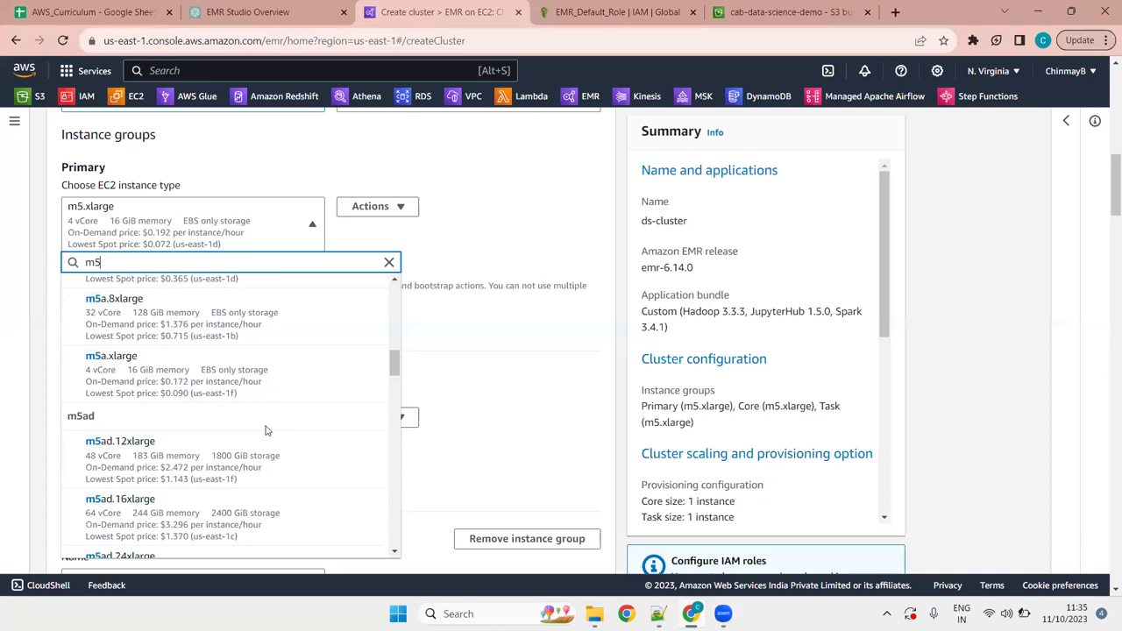
pyautogui.scroll(-3, 267, 431)
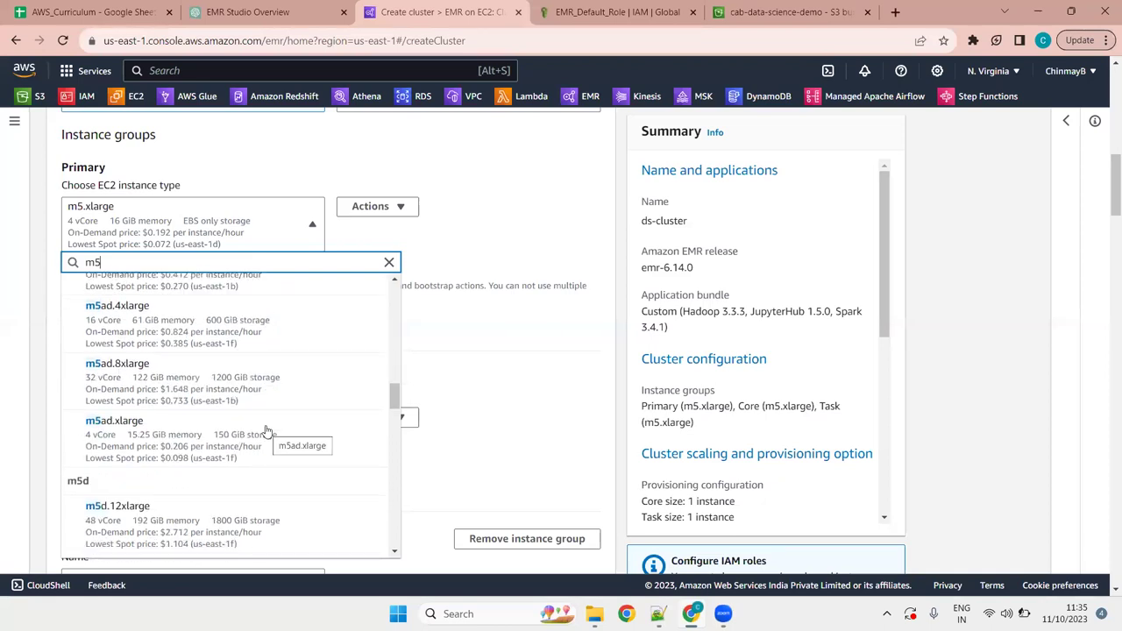
pyautogui.click(513, 211)
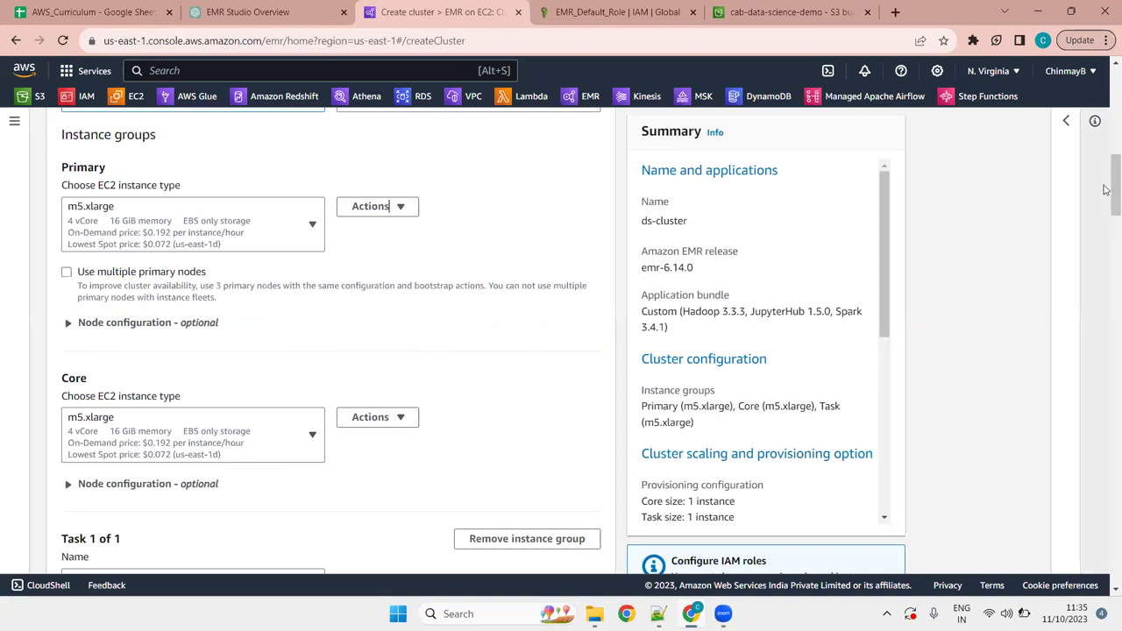
# Remove the Task 1 of 1 instance group from the cluster configuration
pyautogui.moveTo(1108, 181); pyautogui.dragTo(1109, 219)
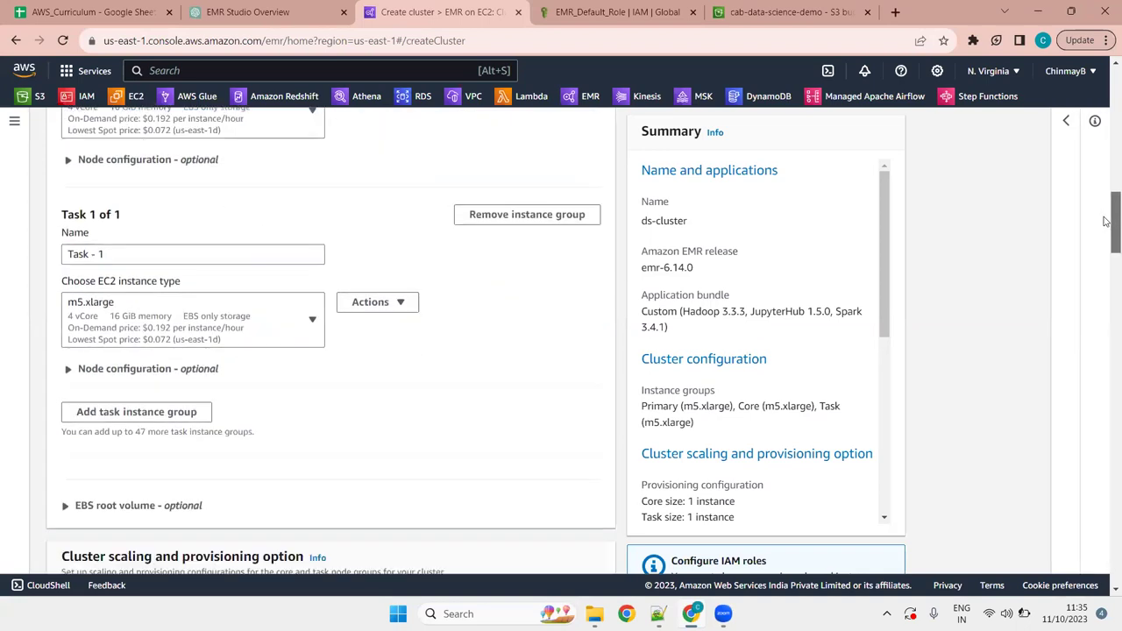
pyautogui.click(536, 216)
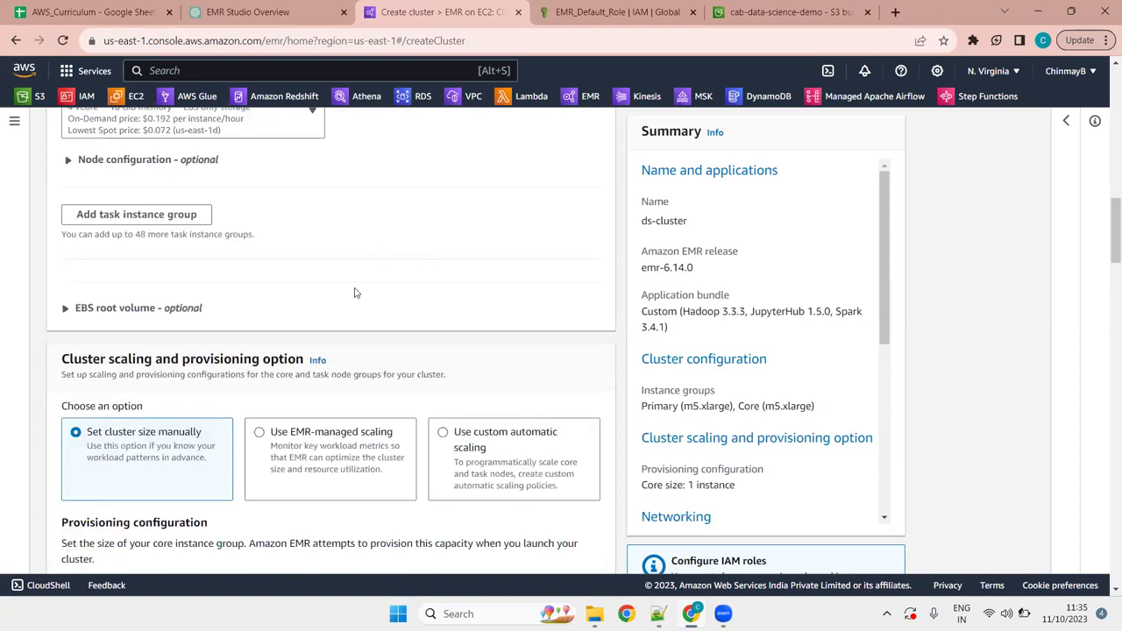
# Set the cluster's virtual private cloud to ds-vpc
pyautogui.scroll(-4, 355, 293)
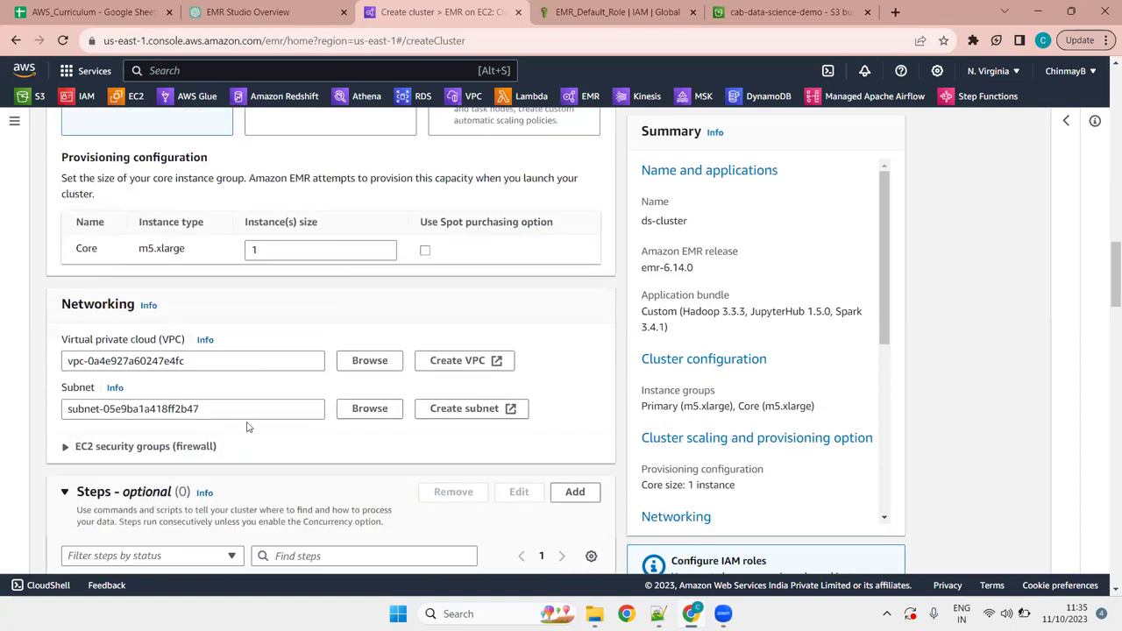
pyautogui.click(367, 361)
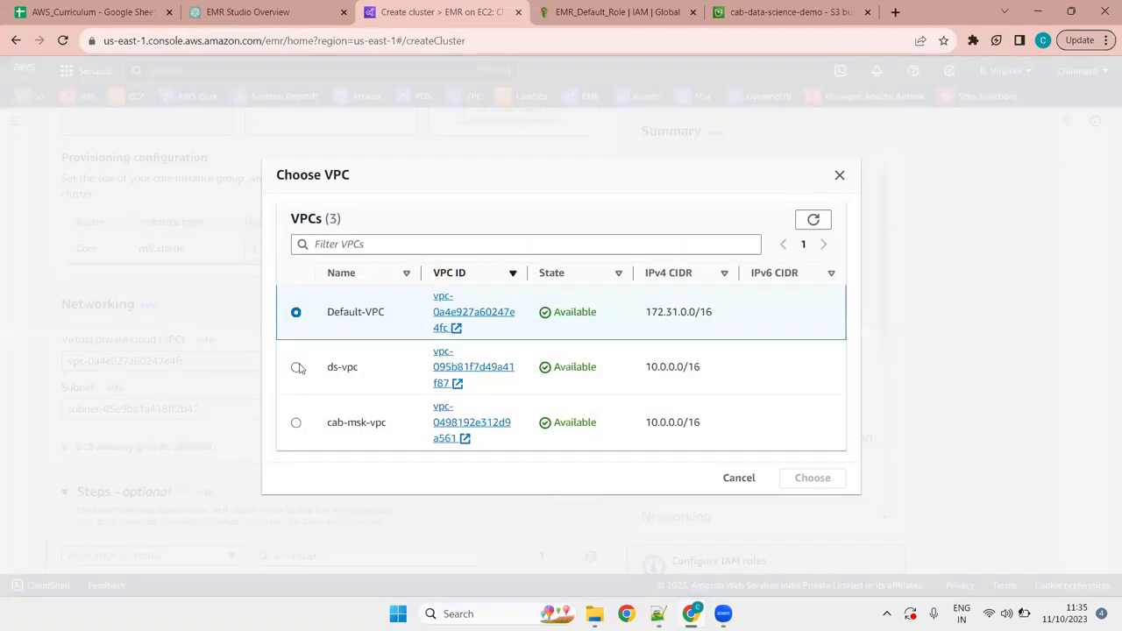
pyautogui.click(296, 368)
pyautogui.click(811, 478)
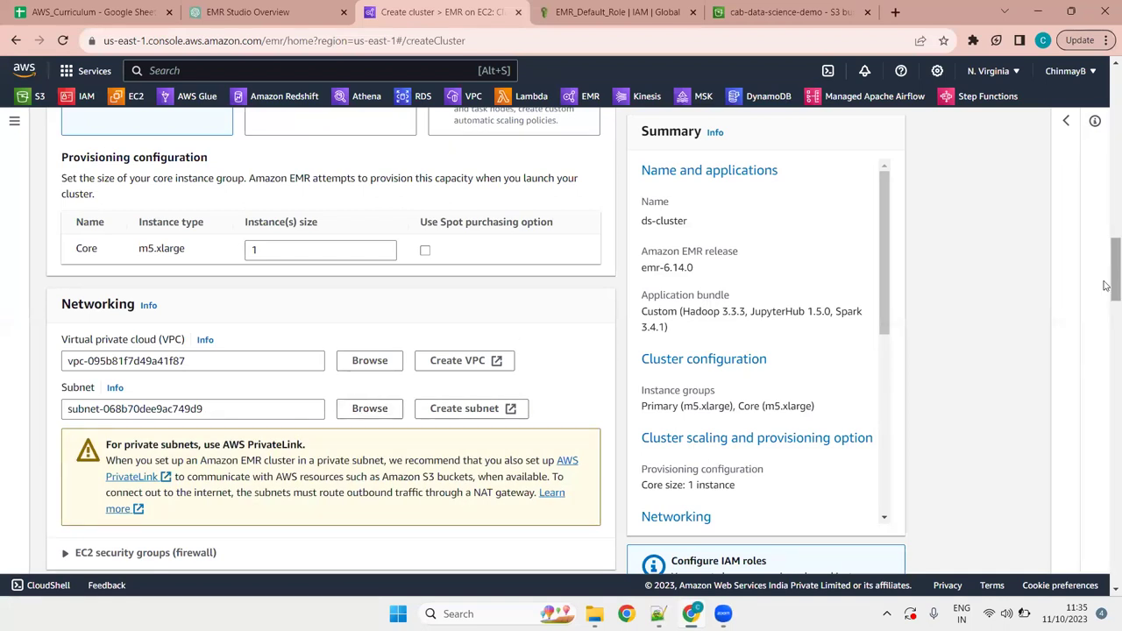
# Review the networking, steps and cluster termination sections of the cluster configuration
pyautogui.scroll(-2, 1106, 267)
pyautogui.scroll(1, 1086, 262)
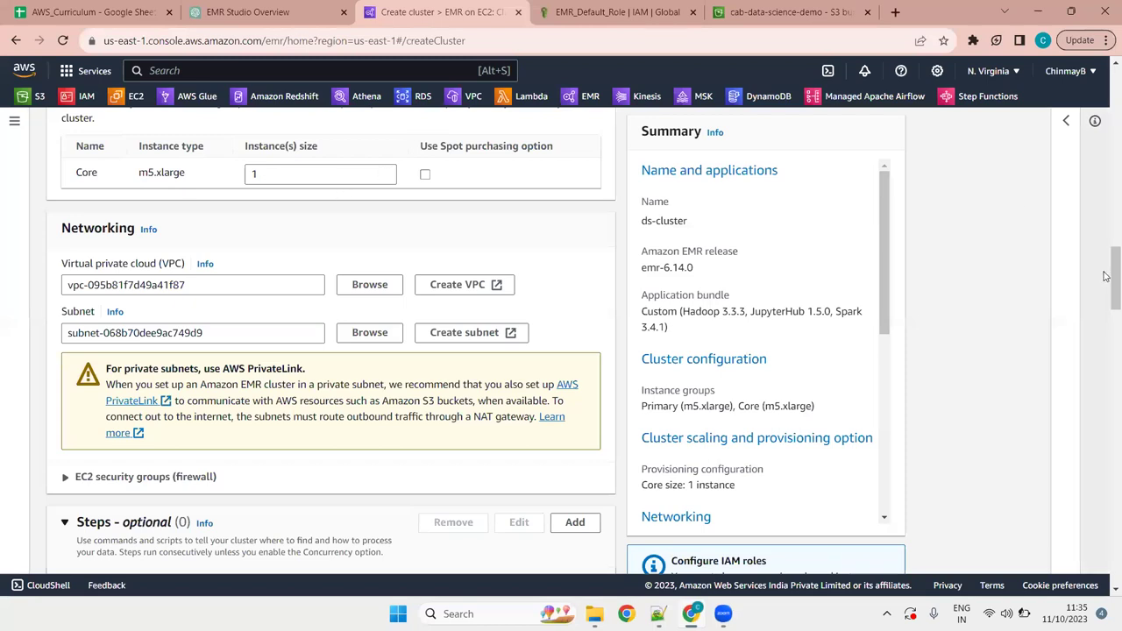
pyautogui.moveTo(1106, 269); pyautogui.dragTo(1109, 310)
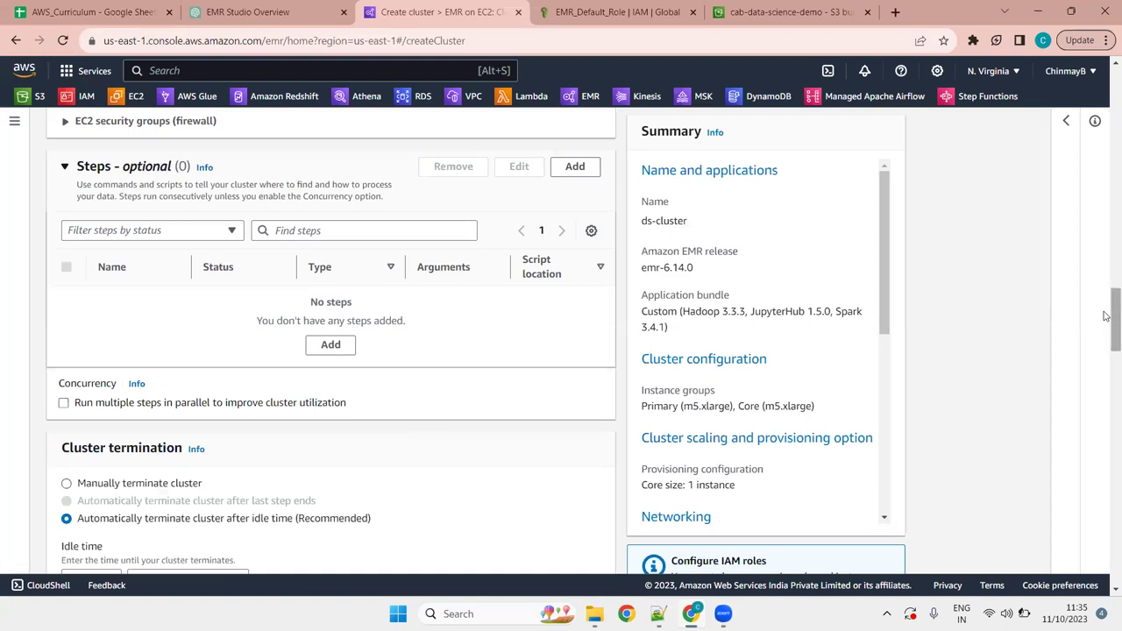
pyautogui.moveTo(1106, 316); pyautogui.dragTo(1105, 332)
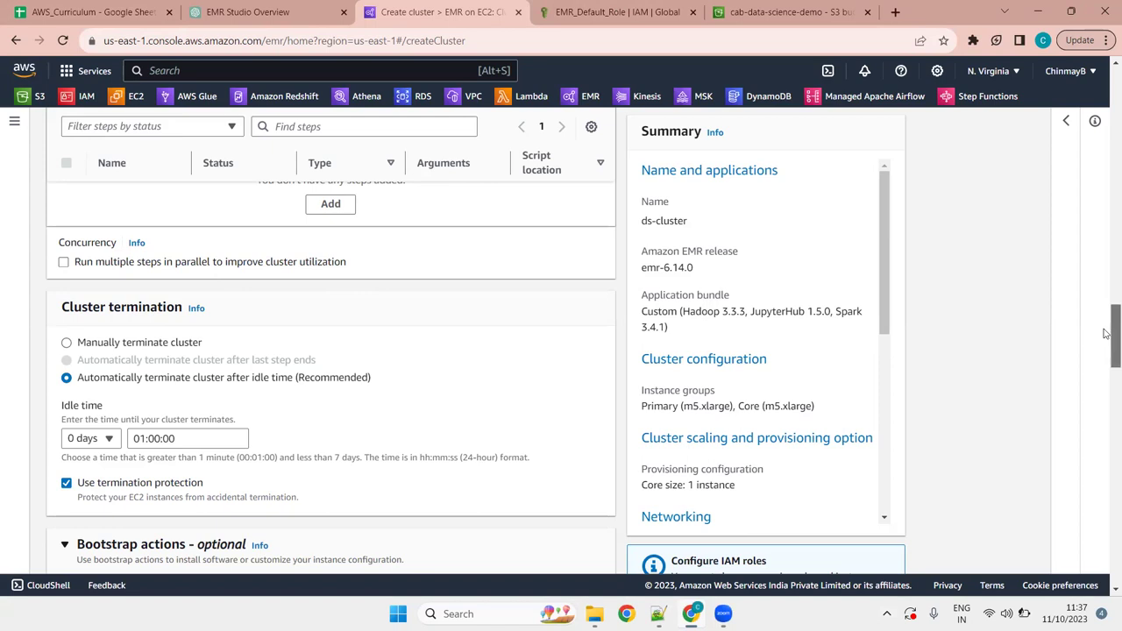
pyautogui.moveTo(1105, 339); pyautogui.dragTo(1106, 344)
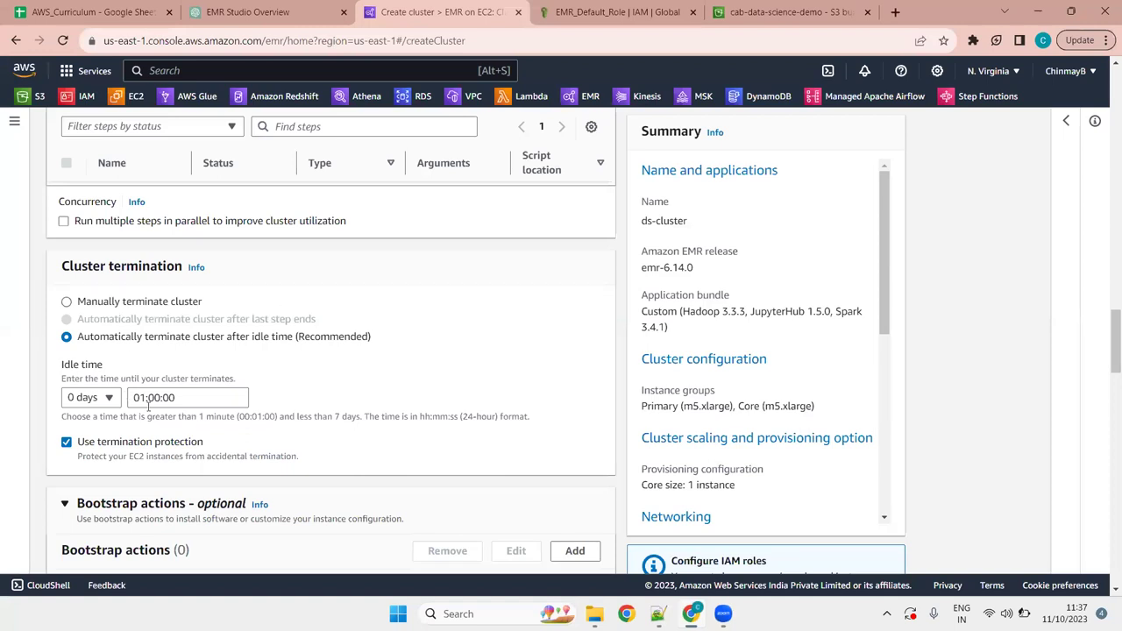
pyautogui.scroll(2, 320, 274)
pyautogui.scroll(-2, 320, 275)
pyautogui.moveTo(62, 266); pyautogui.dragTo(184, 266)
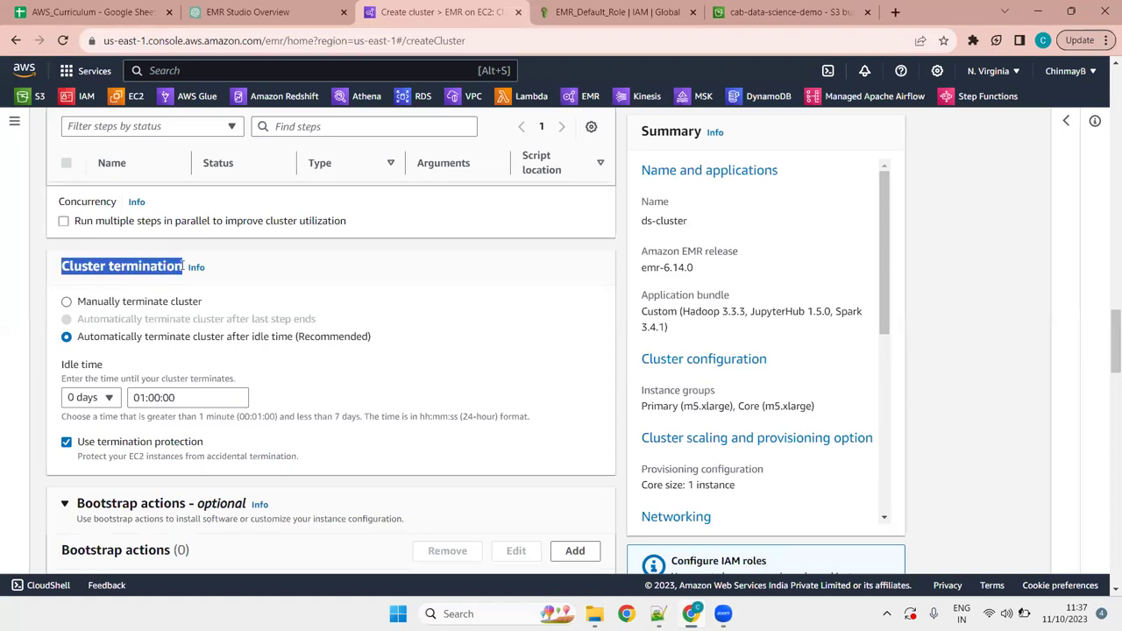
pyautogui.click(228, 259)
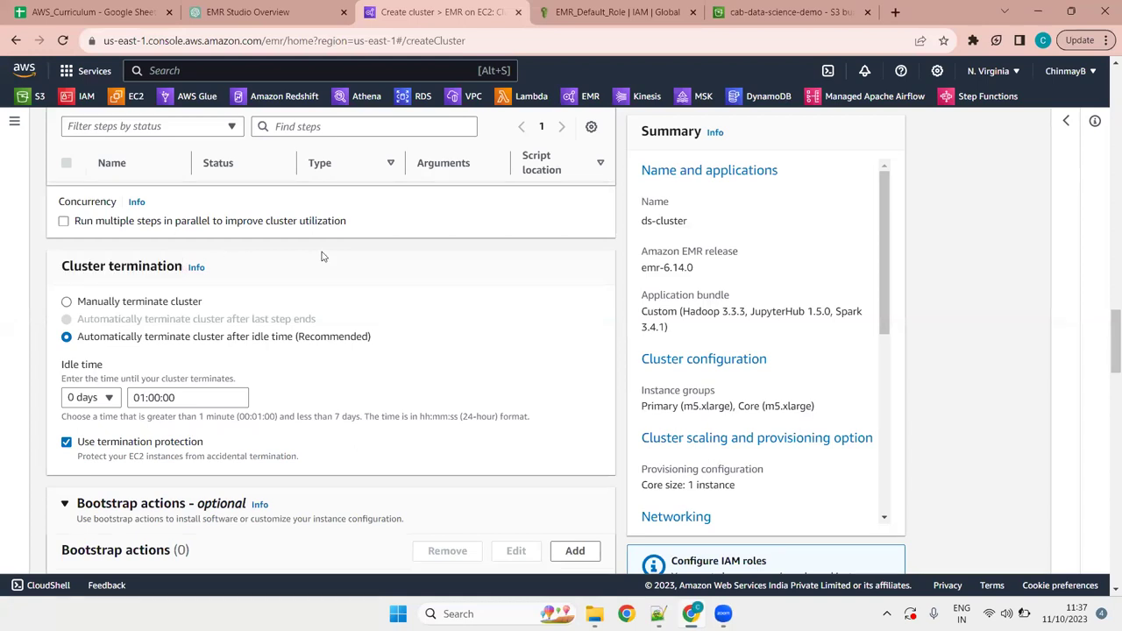
pyautogui.moveTo(181, 266); pyautogui.dragTo(61, 263)
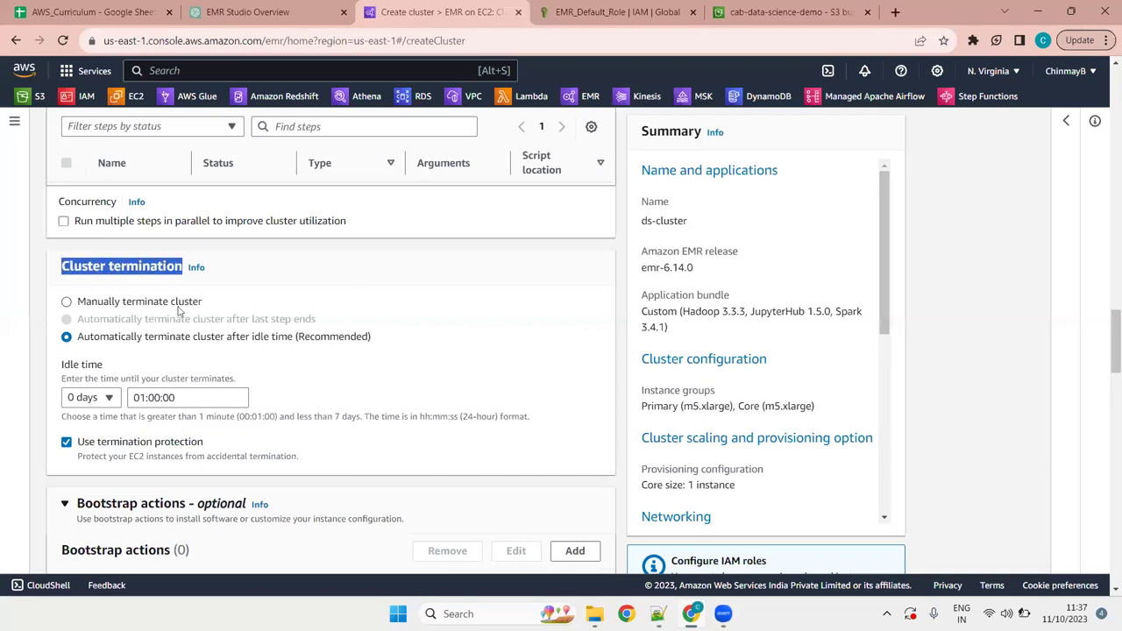
# Compare manual cluster termination with automatic termination after idle time, leaving the automatic option selected
pyautogui.click(97, 305)
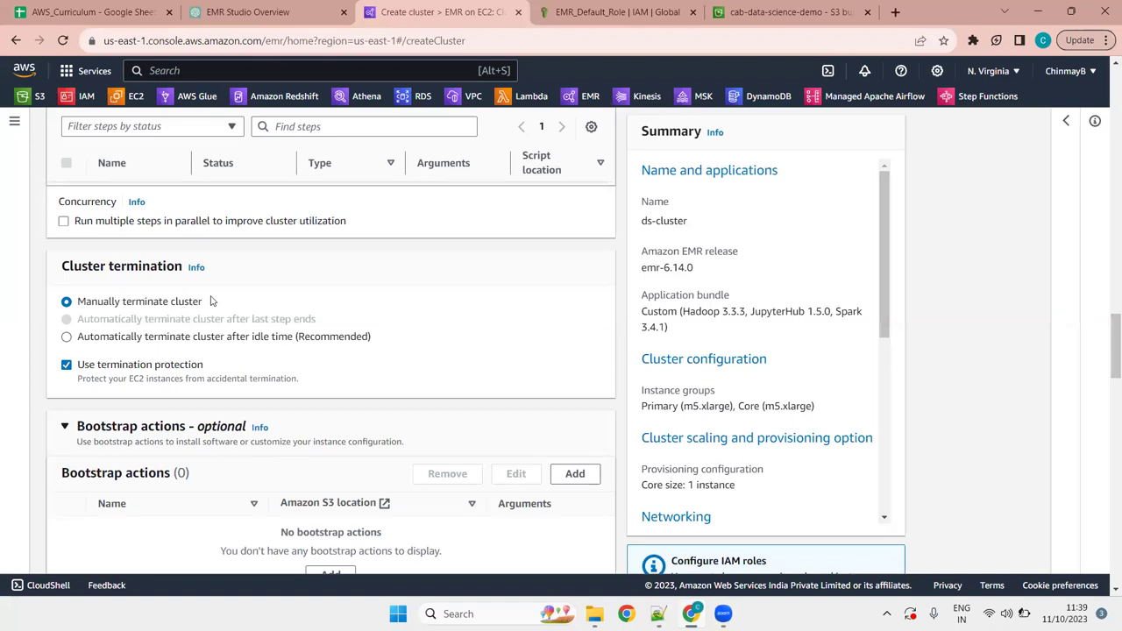
pyautogui.click(70, 339)
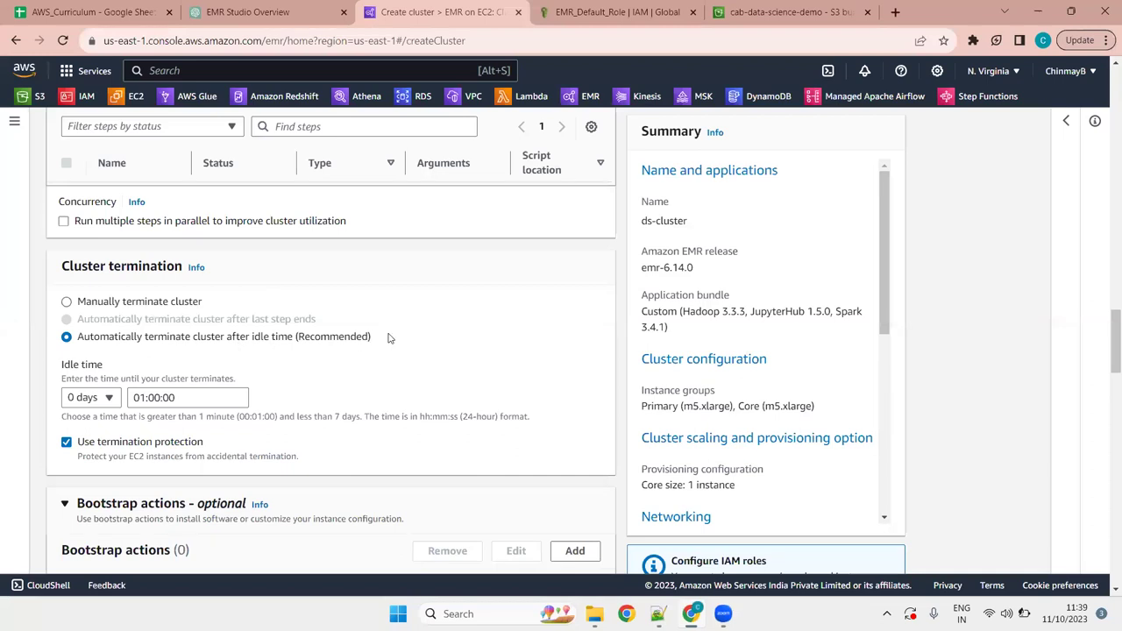
pyautogui.moveTo(372, 338); pyautogui.dragTo(297, 340)
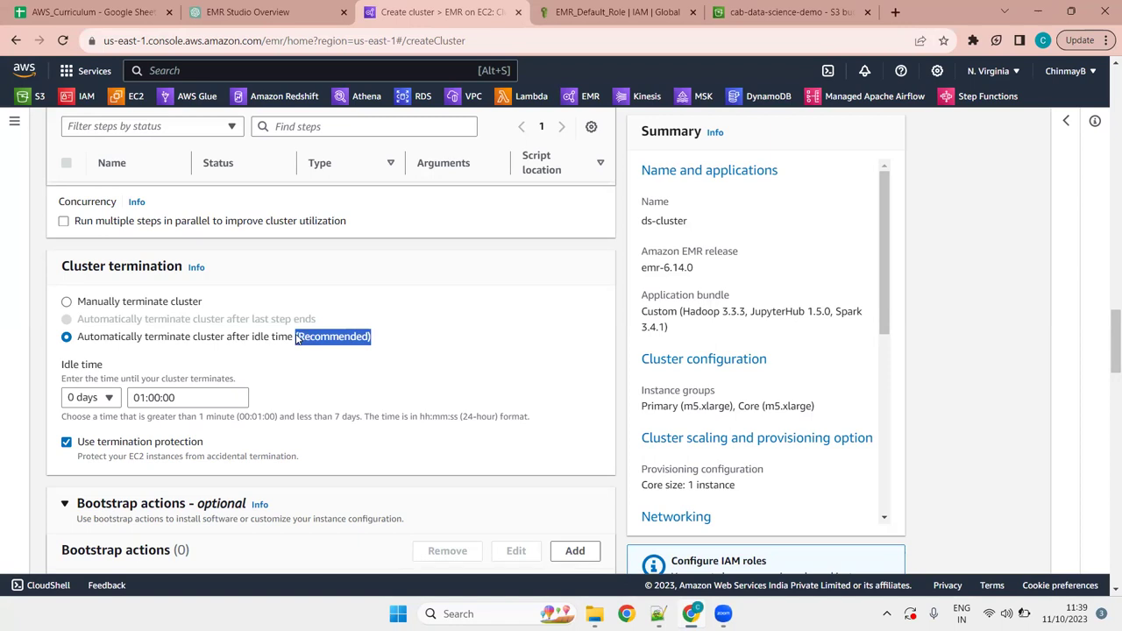
pyautogui.click(190, 343)
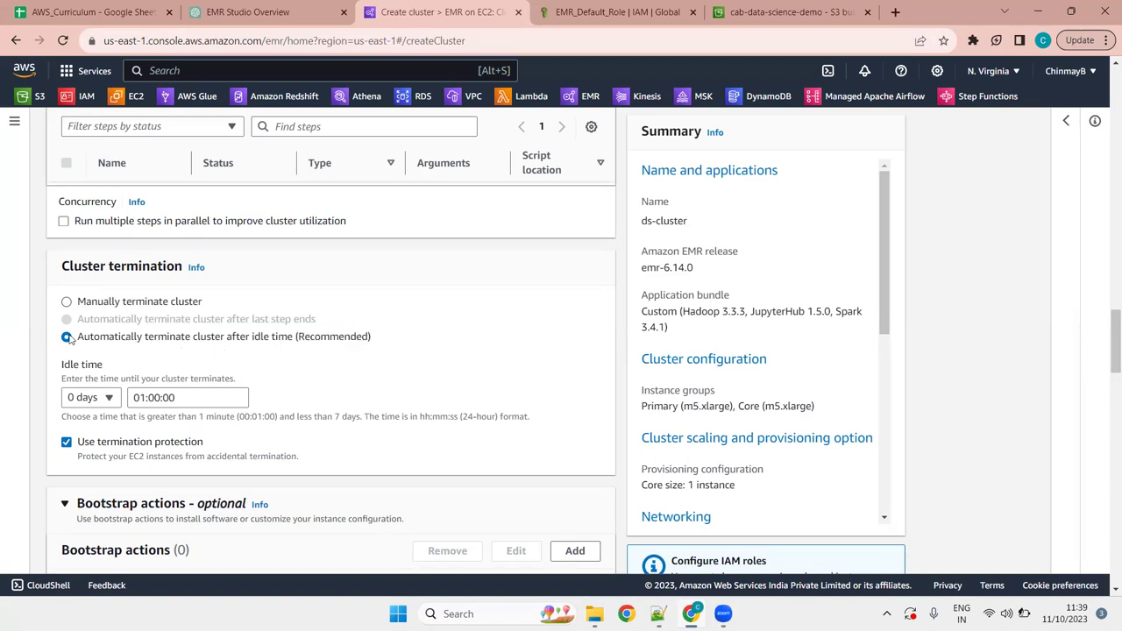
pyautogui.moveTo(77, 338); pyautogui.dragTo(299, 342)
pyautogui.click(270, 360)
pyautogui.doubleClick(259, 338)
pyautogui.click(348, 341)
pyautogui.tripleClick(333, 343)
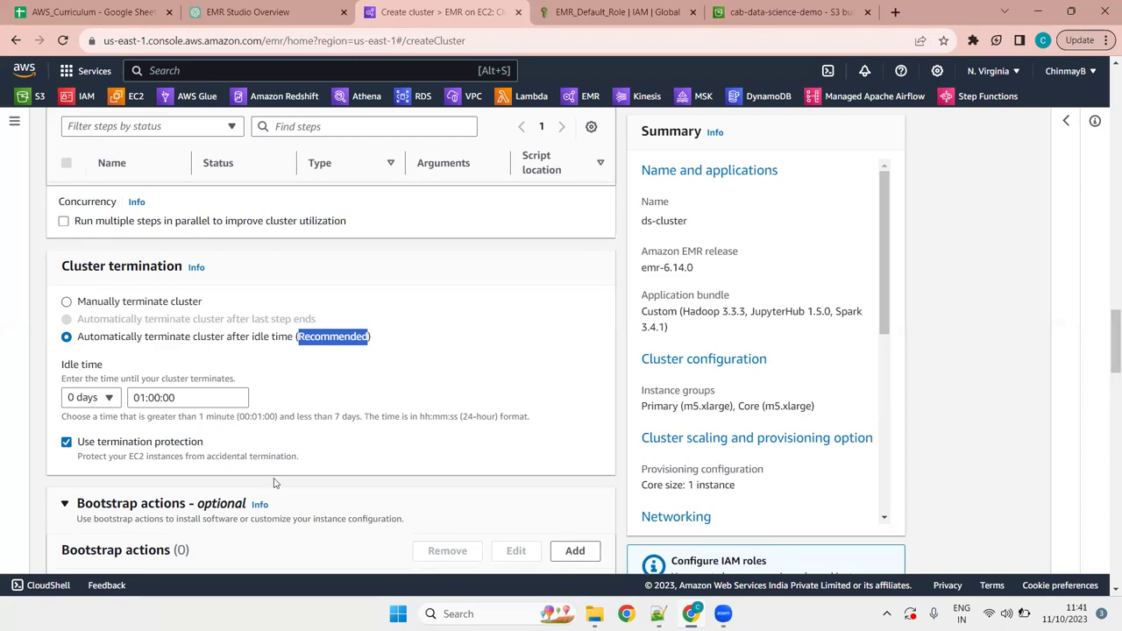
# Set the idle time before automatic cluster termination to 00:30:00
pyautogui.moveTo(111, 368); pyautogui.dragTo(63, 369)
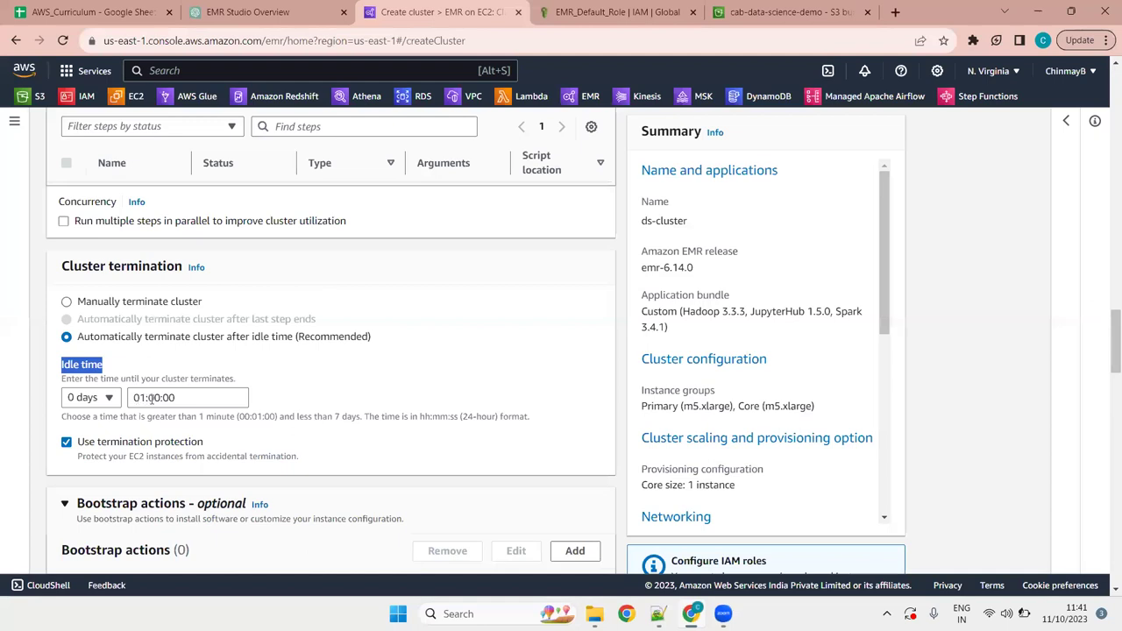
pyautogui.moveTo(418, 415); pyautogui.dragTo(502, 417)
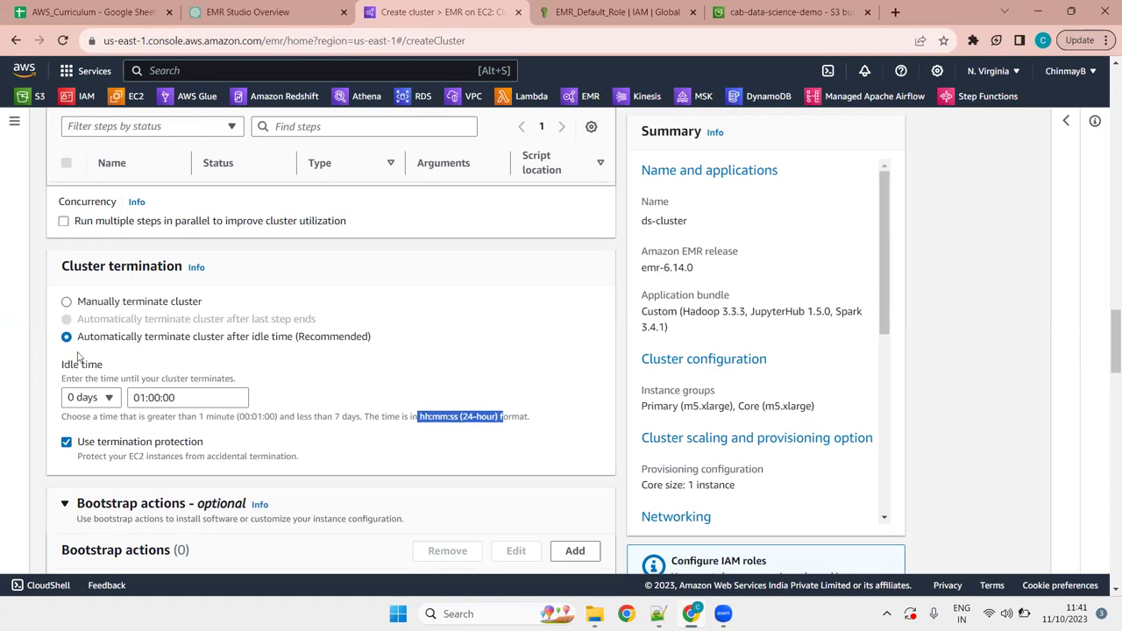
pyautogui.click(140, 399)
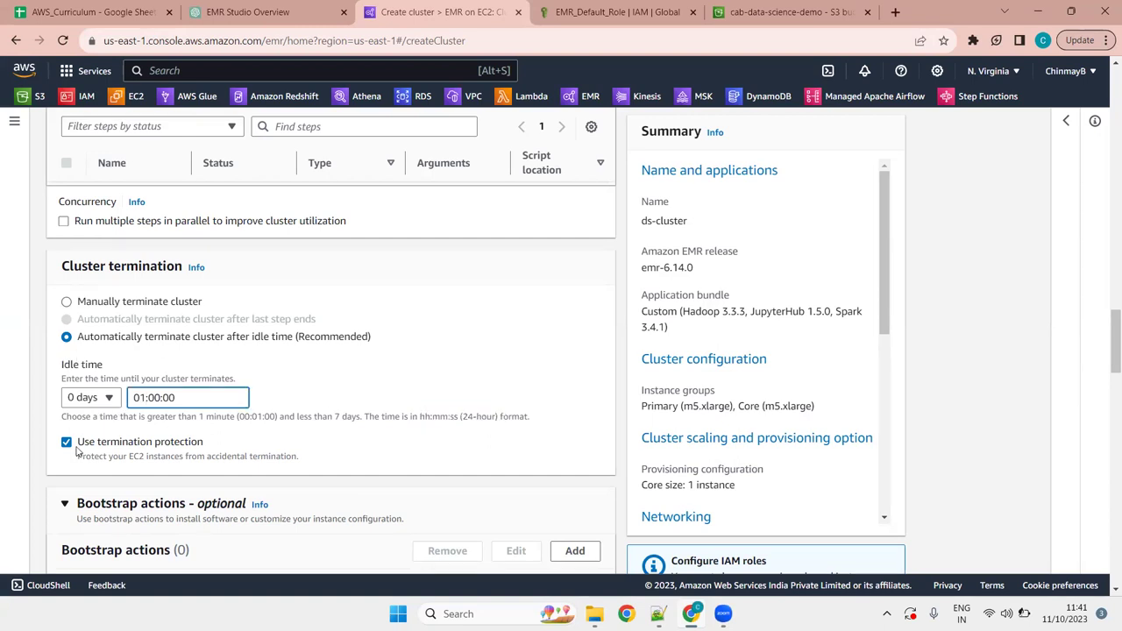
pyautogui.write('0')
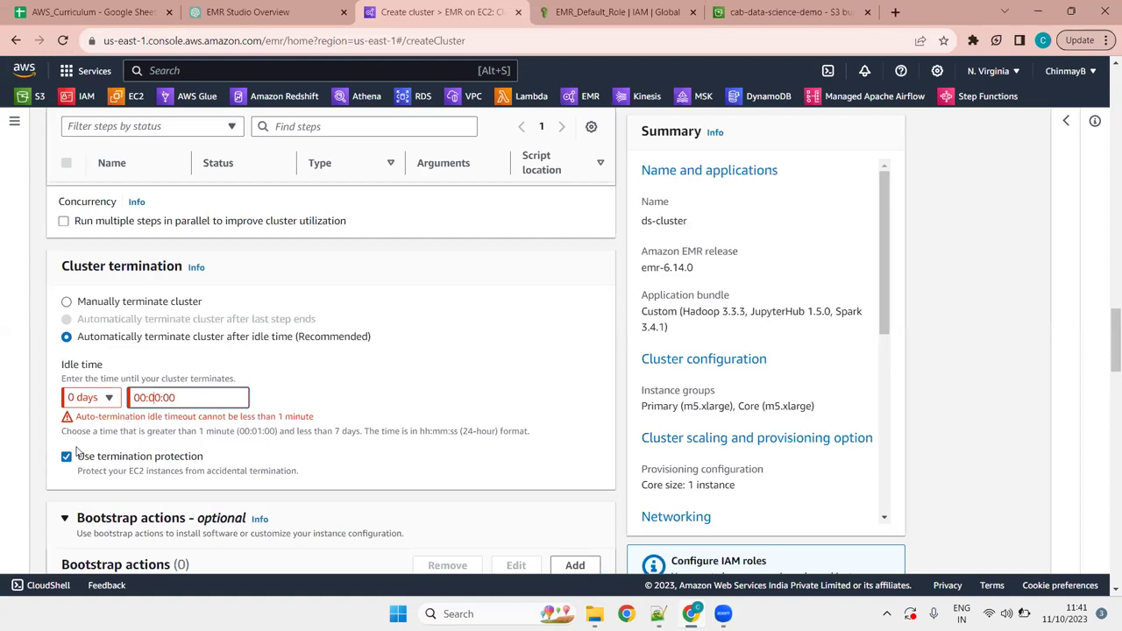
pyautogui.write('3')
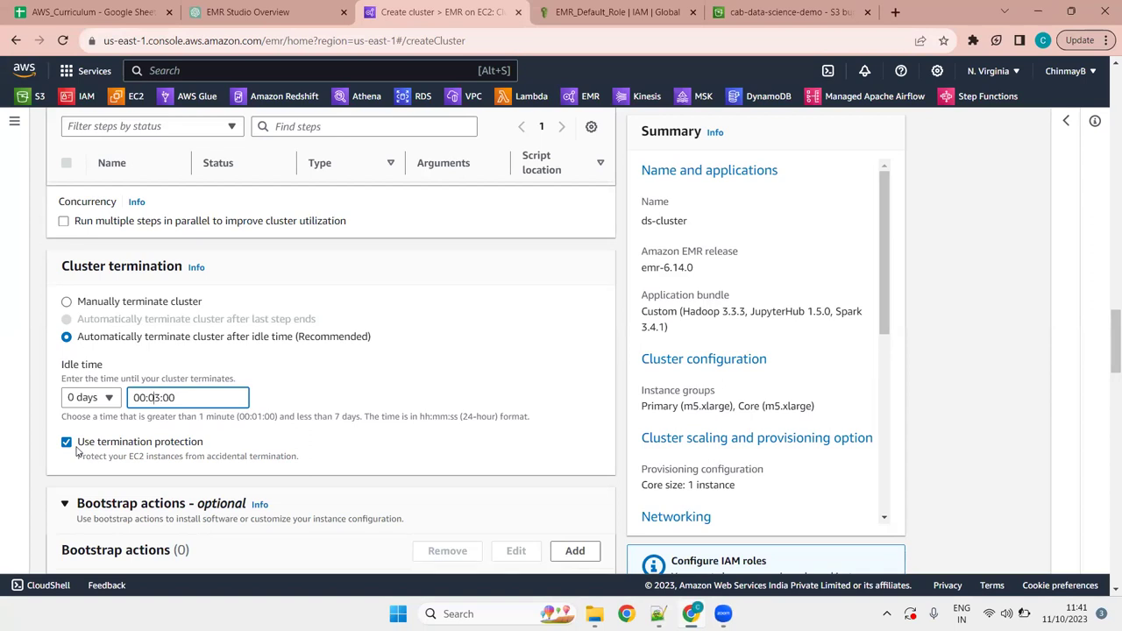
pyautogui.write('3')
pyautogui.press('BackSpace')
pyautogui.click(369, 379)
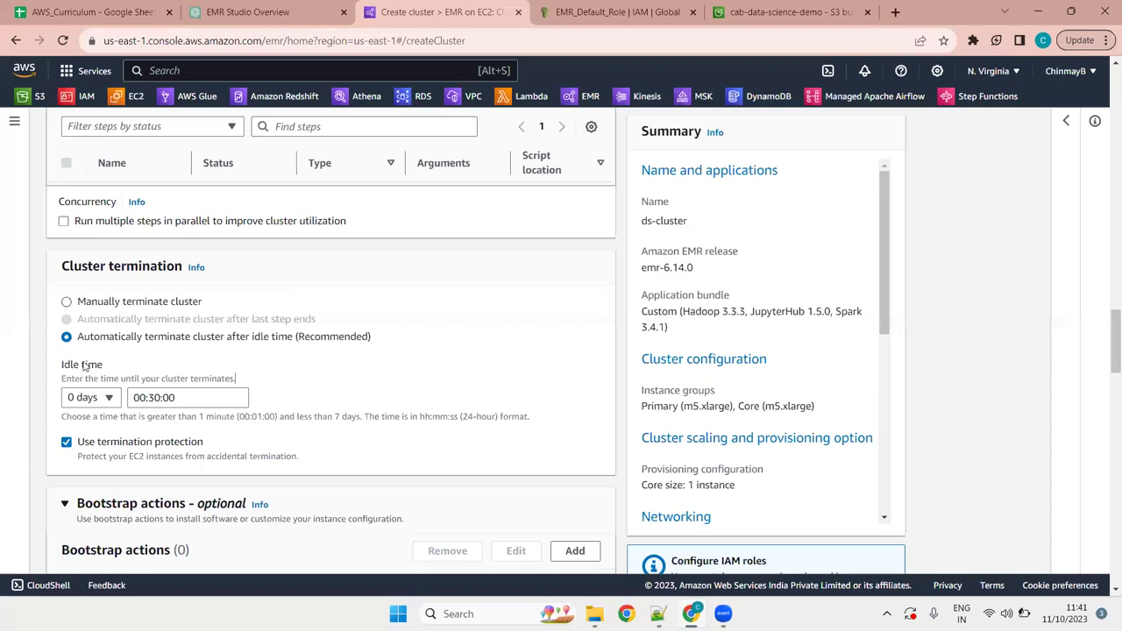
# Examine the day choices for the idle time and the termination protection option
pyautogui.click(99, 402)
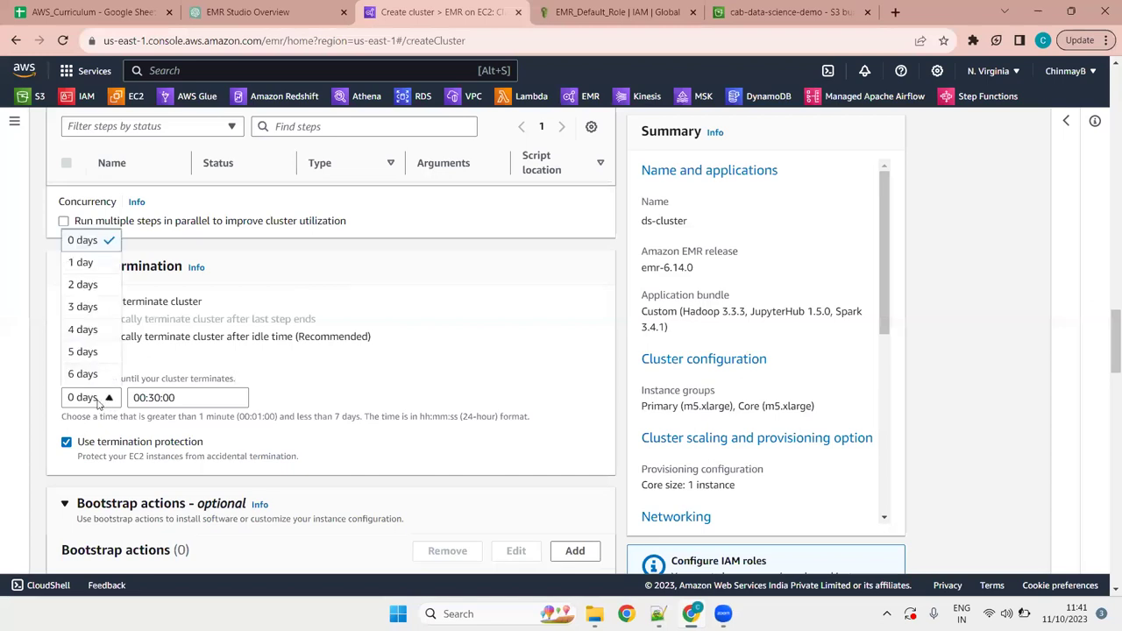
pyautogui.click(99, 402)
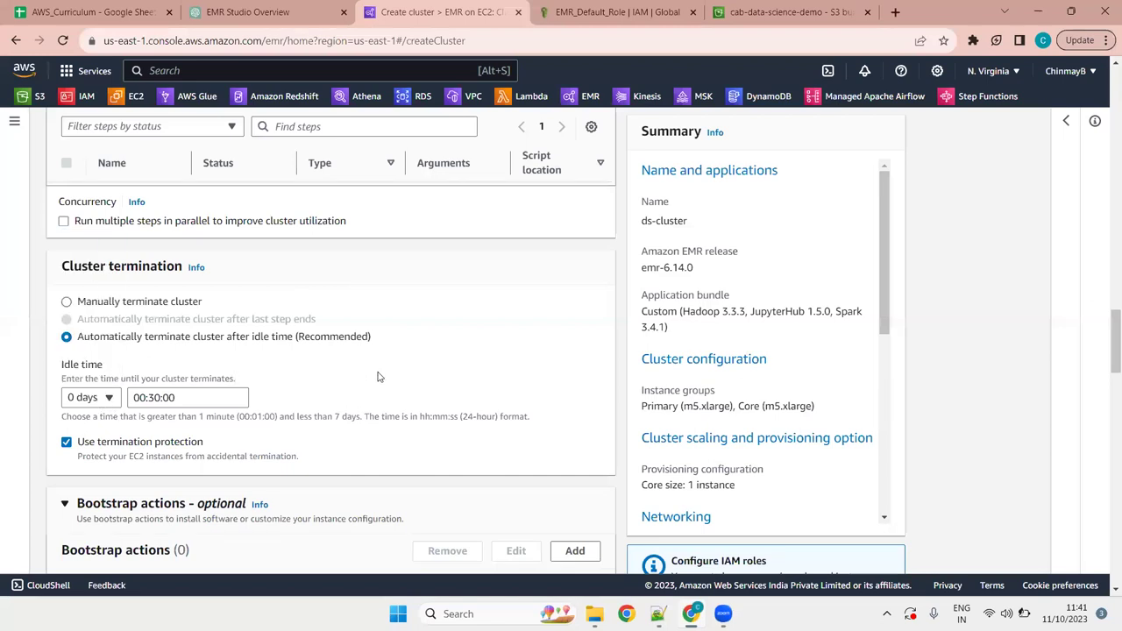
pyautogui.moveTo(103, 366); pyautogui.dragTo(62, 373)
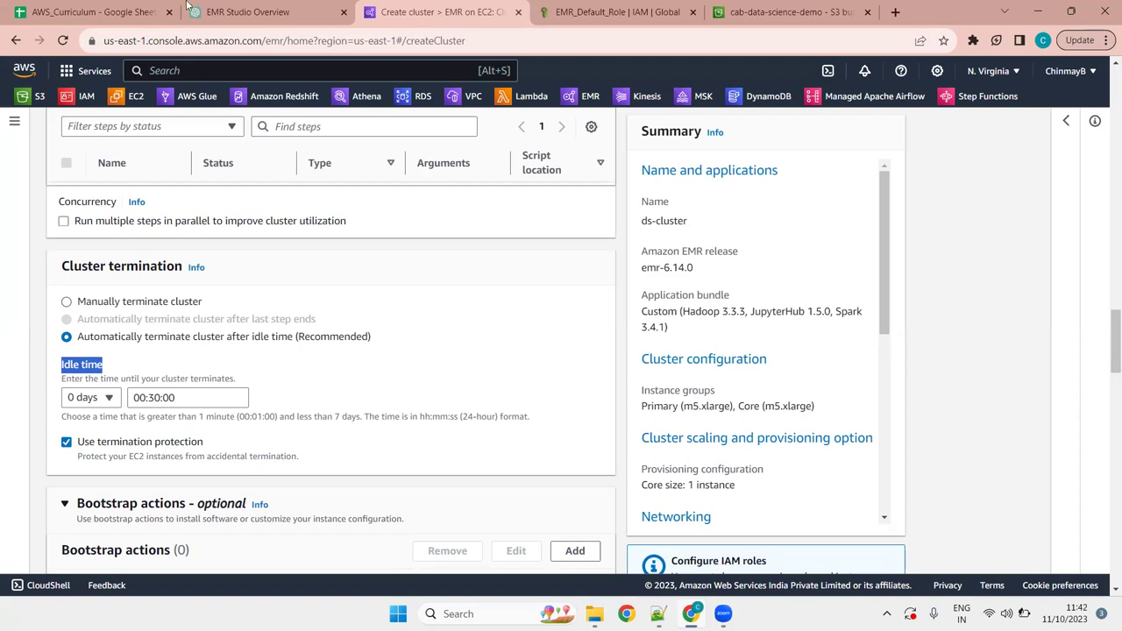
pyautogui.click(345, 388)
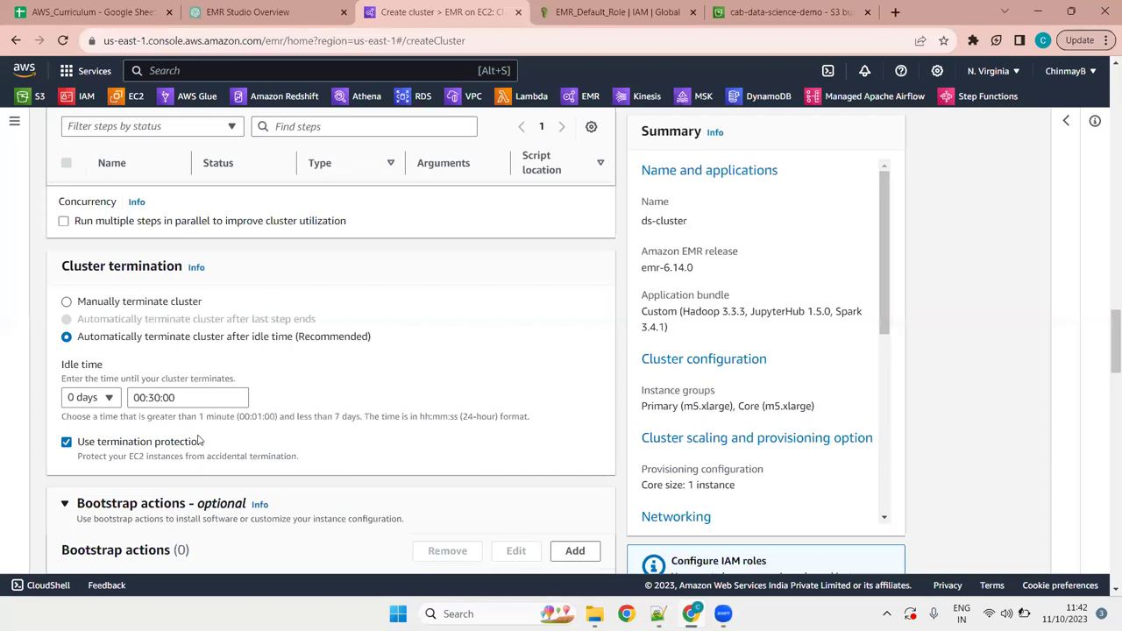
pyautogui.moveTo(203, 441); pyautogui.dragTo(88, 441)
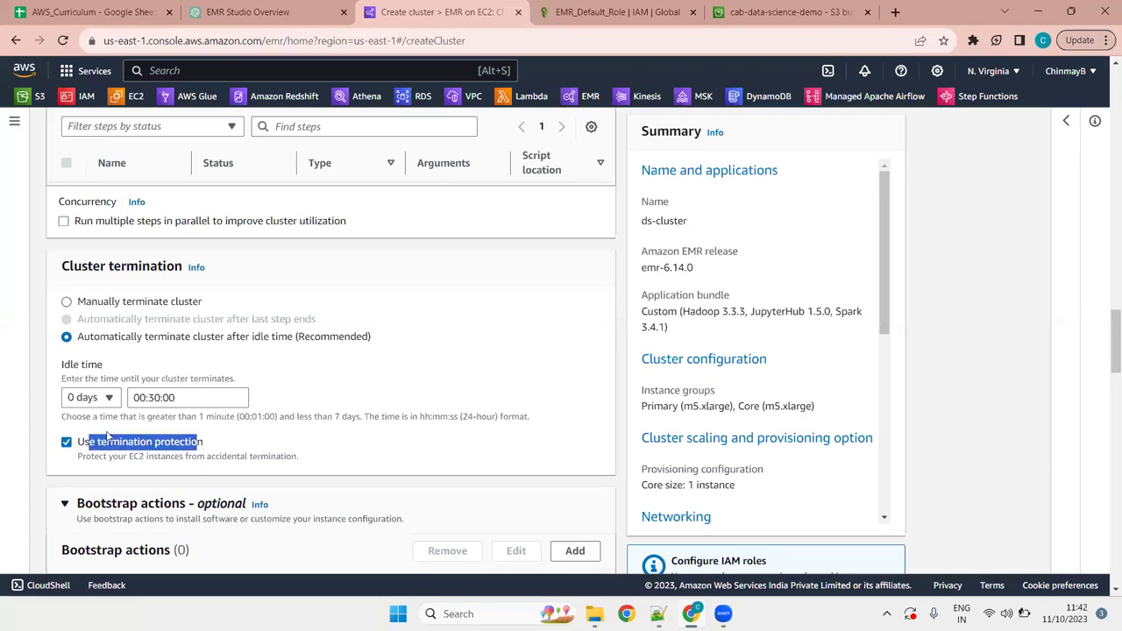
pyautogui.click(209, 434)
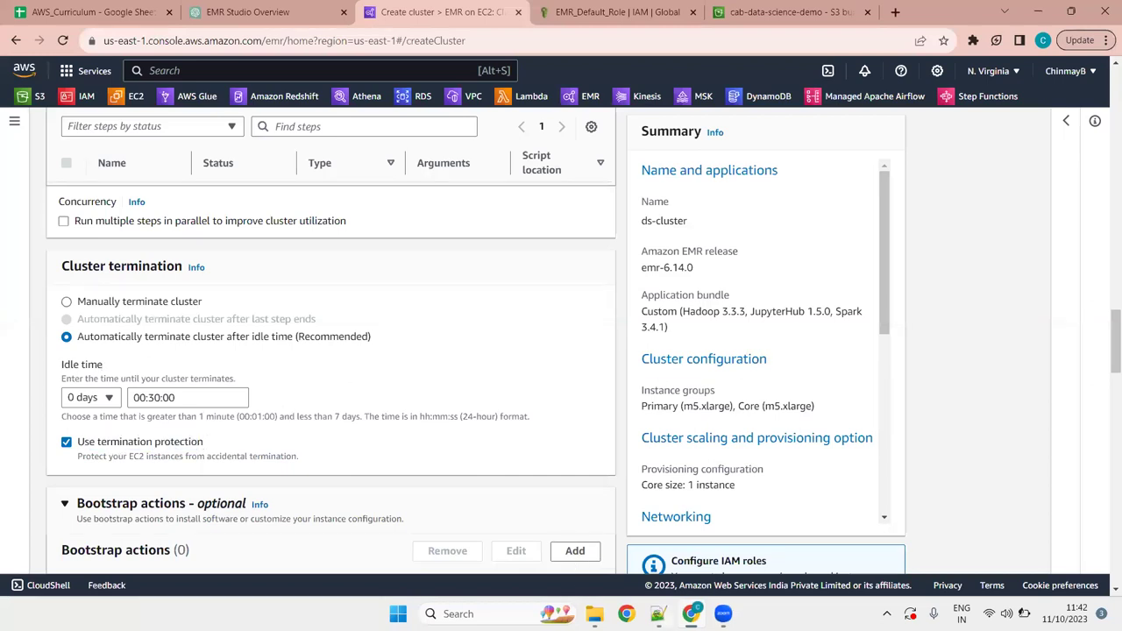
# Switch to Notepad++ and start item "F]" below the Custom Automatic Scaling notes in Syallabus_Coverage.txt
pyautogui.hotkey('alt', 'Tab')
pyautogui.scroll(9, 466, 324)
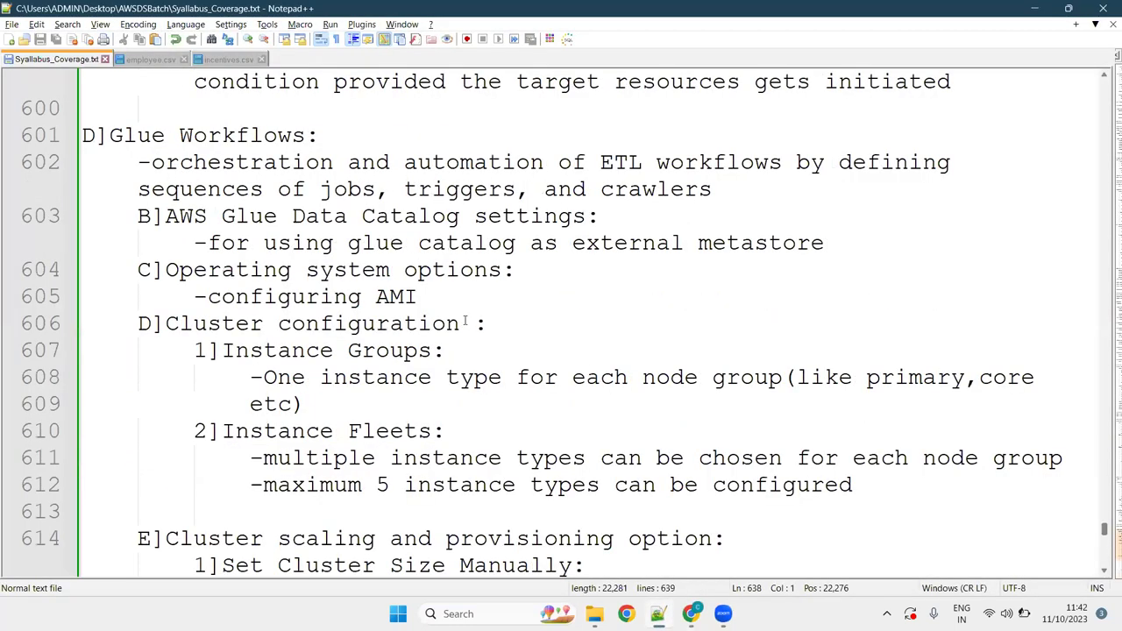
pyautogui.scroll(-4, 465, 323)
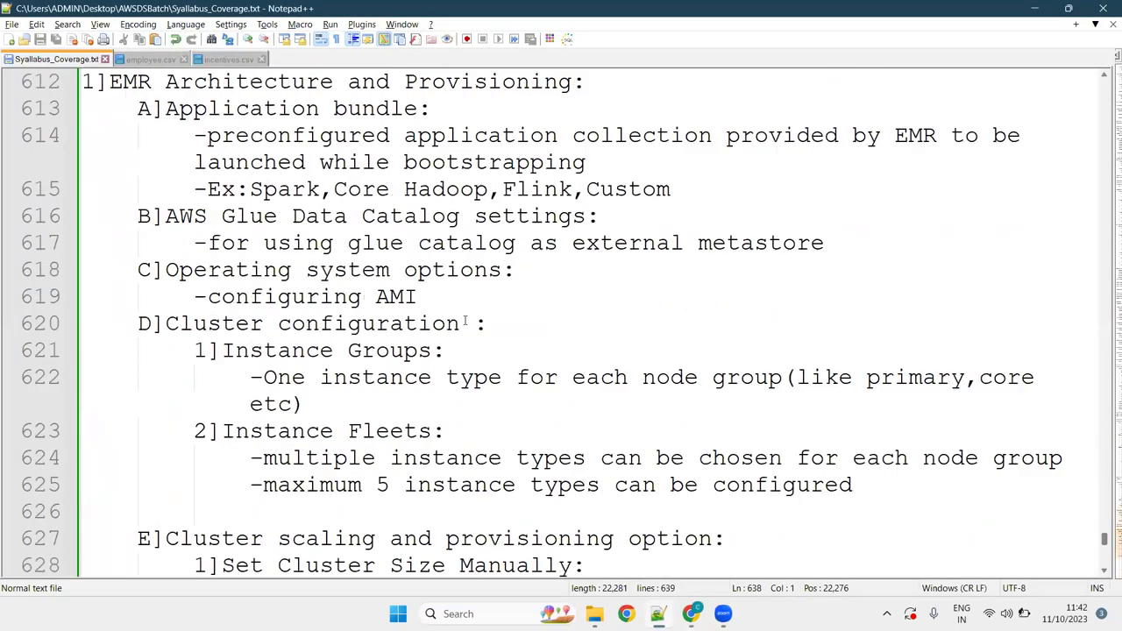
pyautogui.scroll(-4, 465, 323)
pyautogui.click(255, 470)
pyautogui.press('BackSpace')
pyautogui.write('F]')
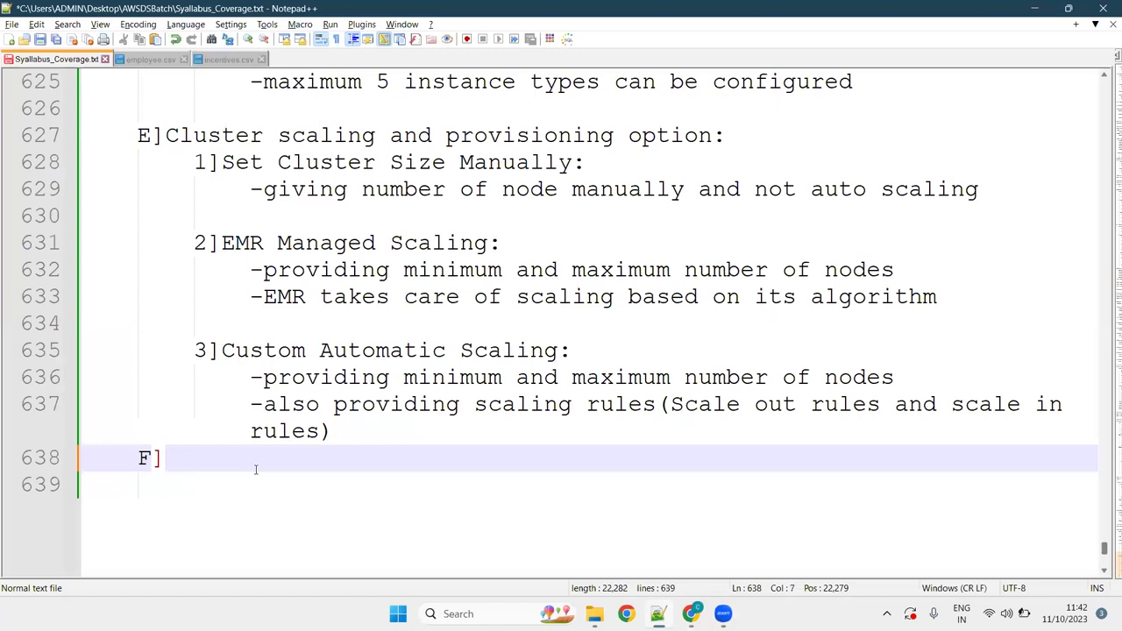
# Check the EMR console for the section following Networking and complete the F] heading in Notepad++ with "Steps :"
pyautogui.hotkey('alt', 'Tab')
pyautogui.hotkey('alt', 'Tab')
pyautogui.hotkey('alt', 'Tab')
pyautogui.scroll(15, 371, 400)
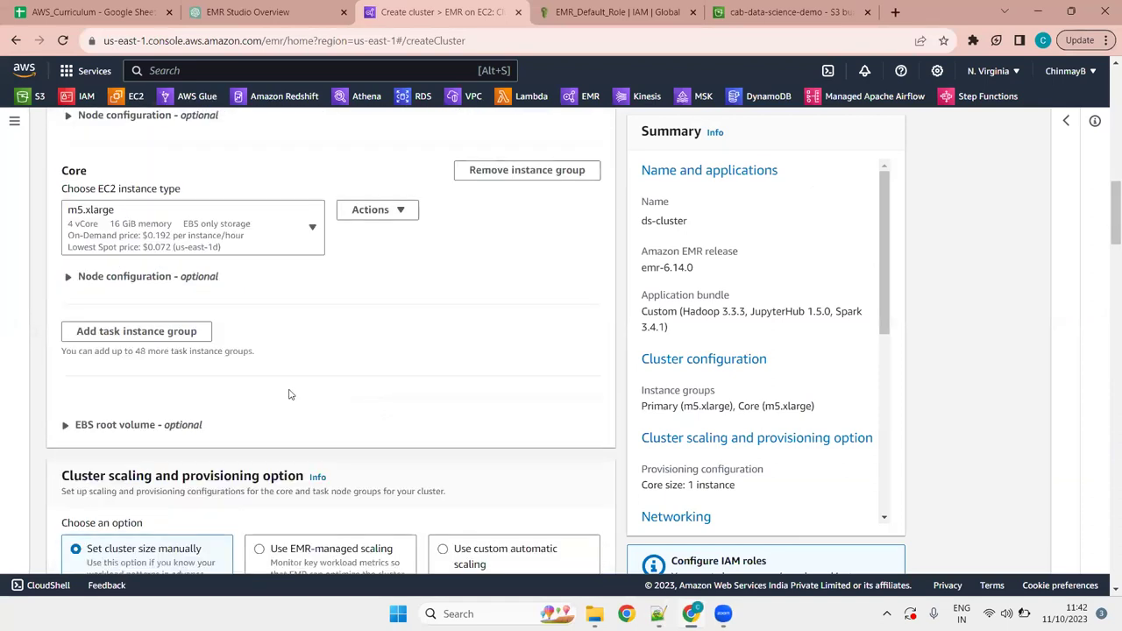
pyautogui.scroll(-8, 290, 394)
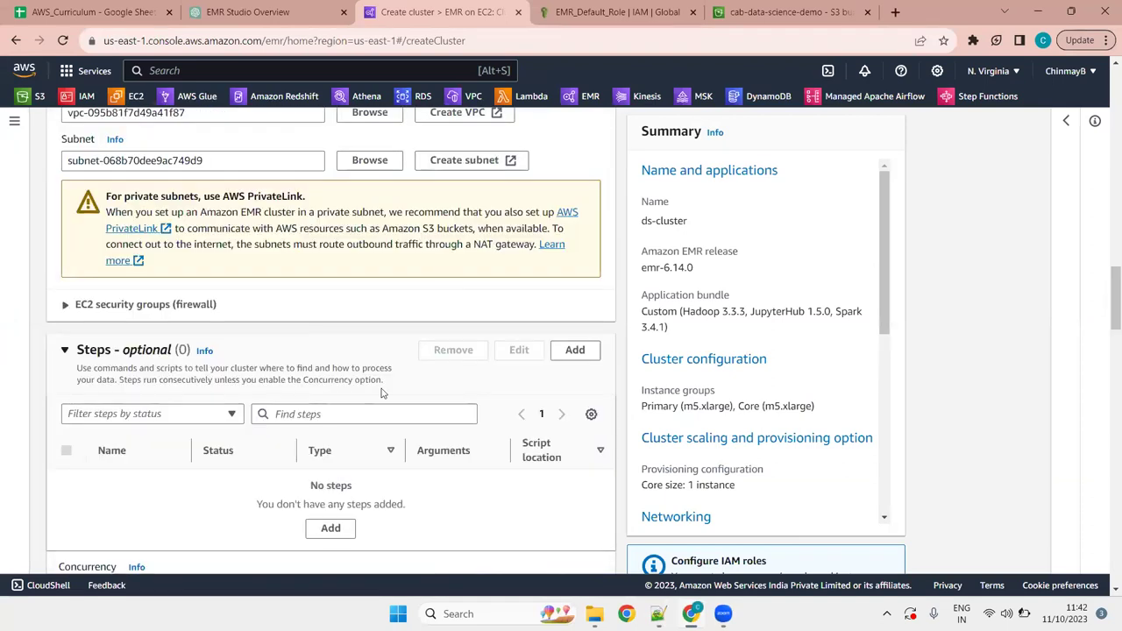
pyautogui.hotkey('alt', 'Tab')
pyautogui.write('Steps :')
pyautogui.press('Return')
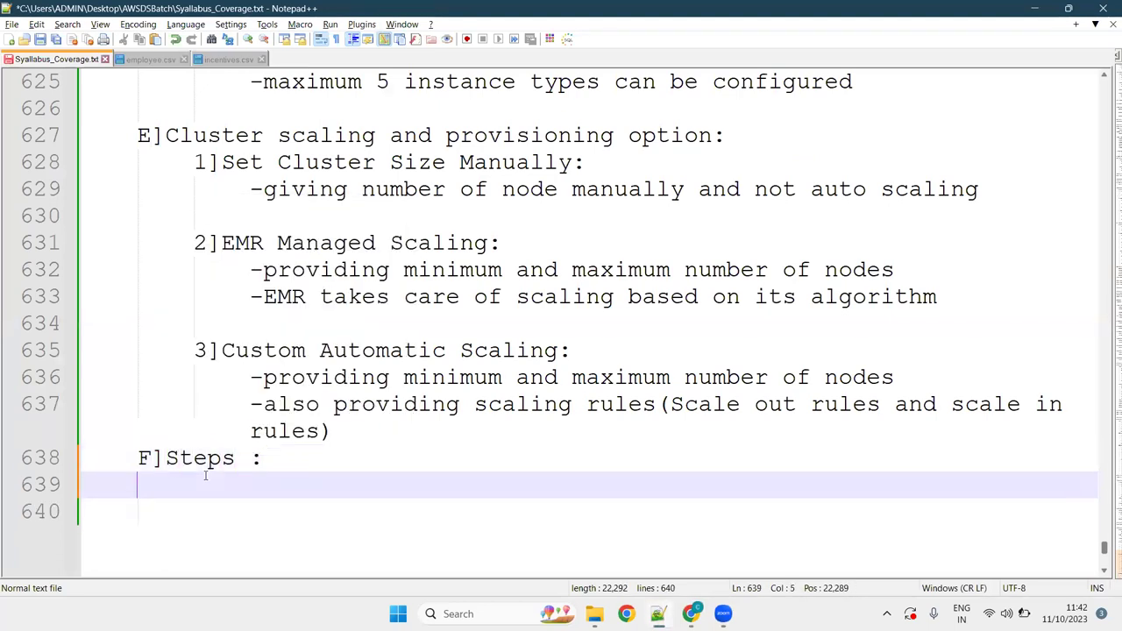
# Add the indented note "-jobs to be submitted to EMR Cluster" under the F]Steps heading
pyautogui.press('Tab')
pyautogui.write('-')
pyautogui.write('sub')
pyautogui.press('BackSpace')
pyautogui.press('BackSpace')
pyautogui.press('BackSpace')
pyautogui.write('jobs to be su')
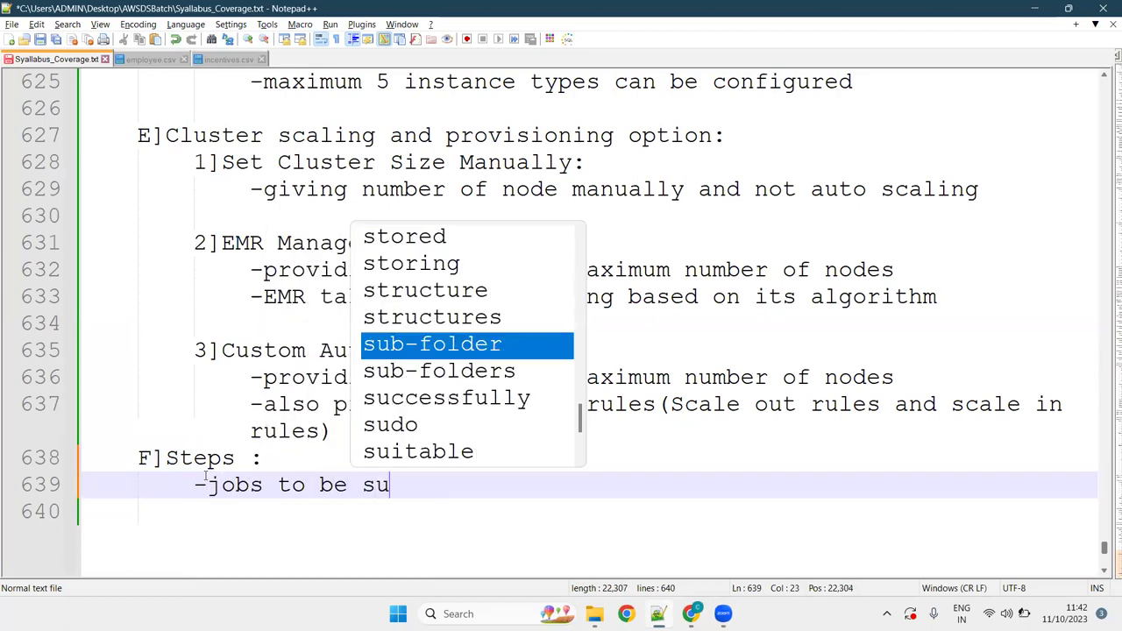
pyautogui.write('bmitted to ')
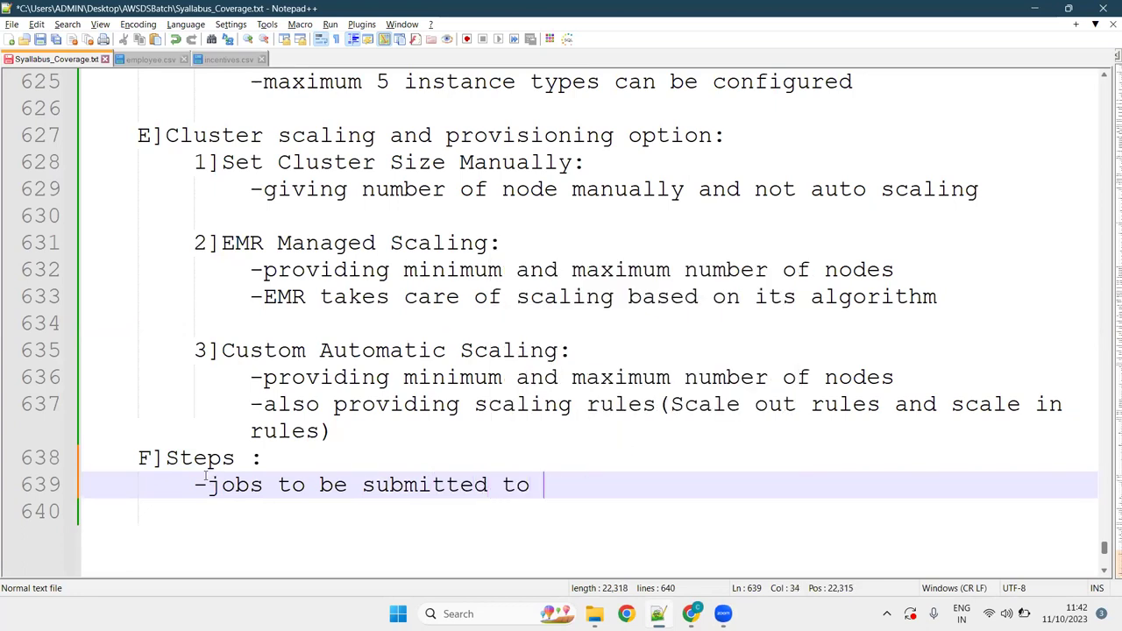
pyautogui.write('EMR ')
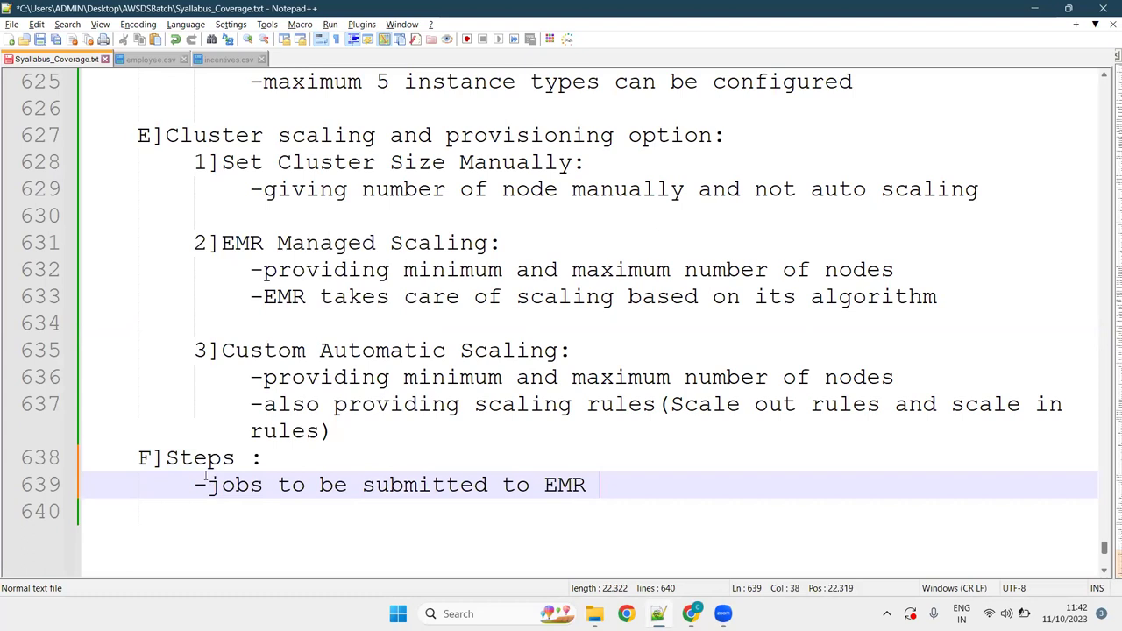
pyautogui.write('Cluster')
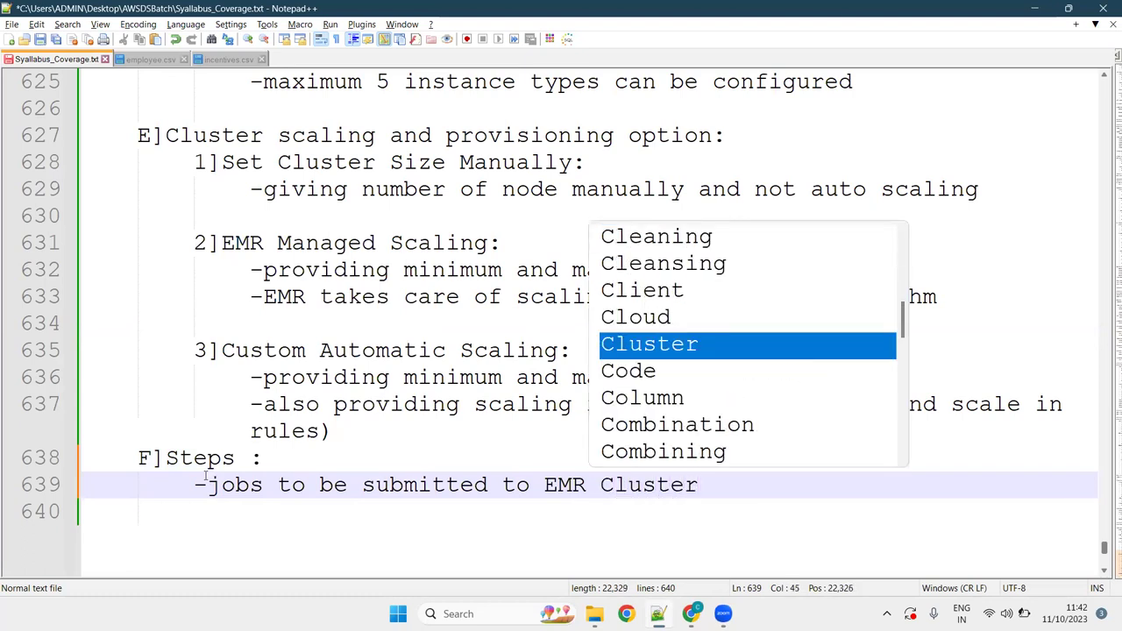
pyautogui.press('Escape')
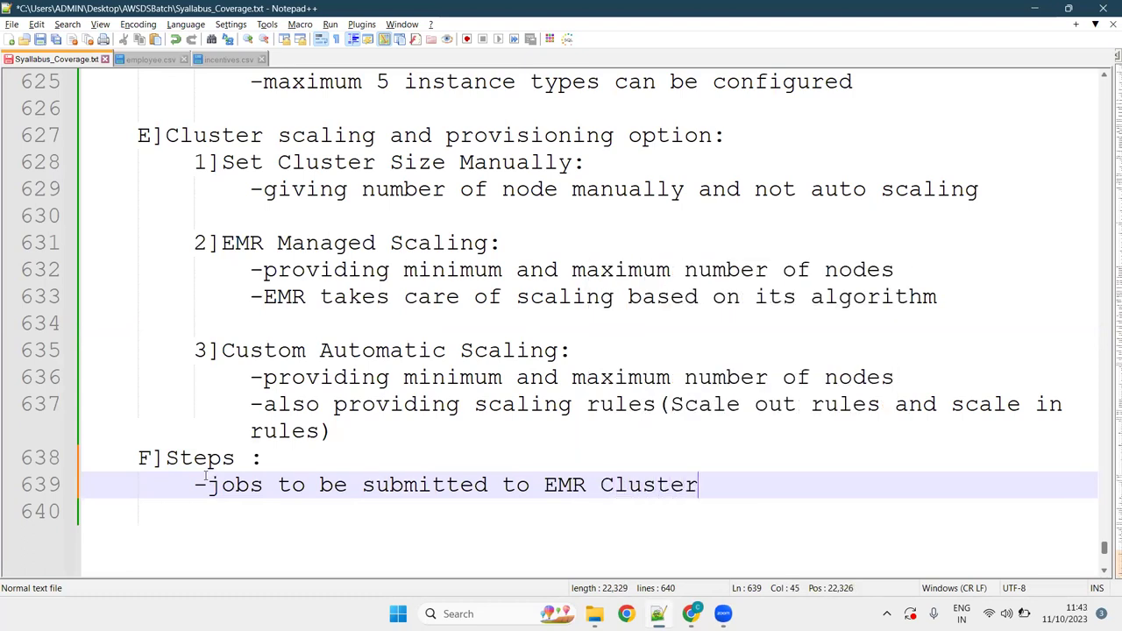
# Start item "G]" on a new line below the jobs note, at the same indent as the F]Steps heading
pyautogui.press('Return')
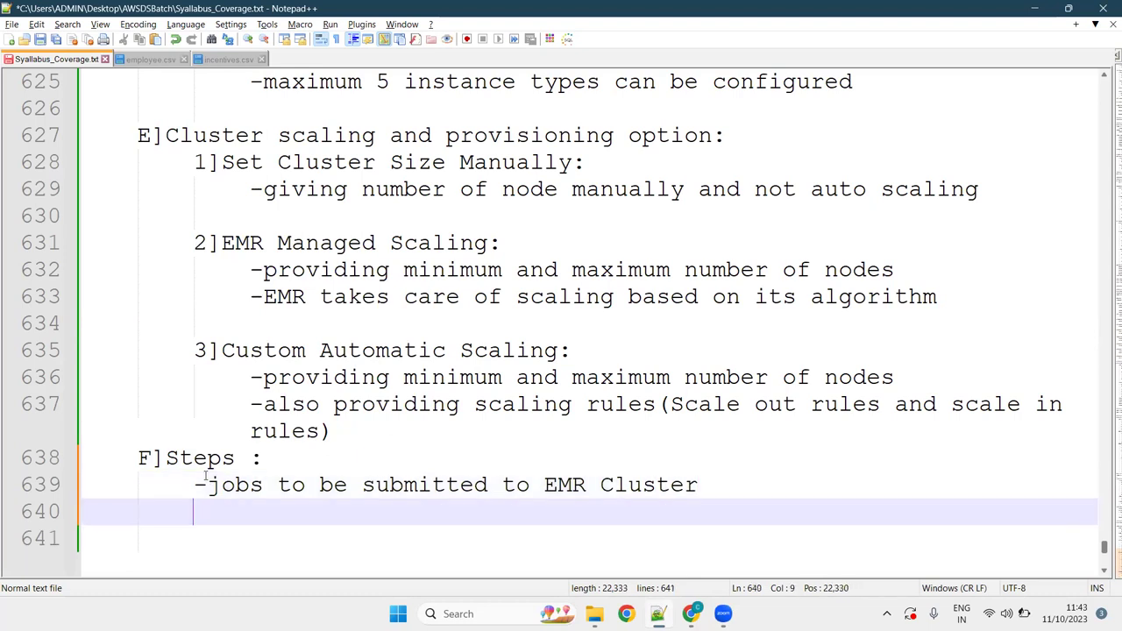
pyautogui.press('BackSpace')
pyautogui.write('G')
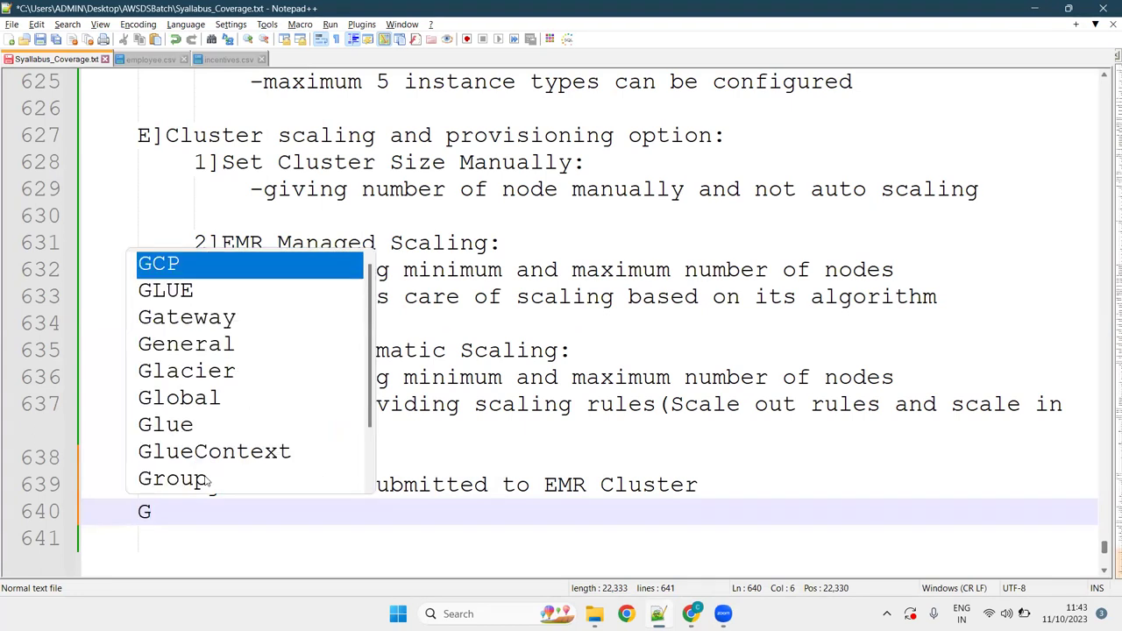
pyautogui.write(']')
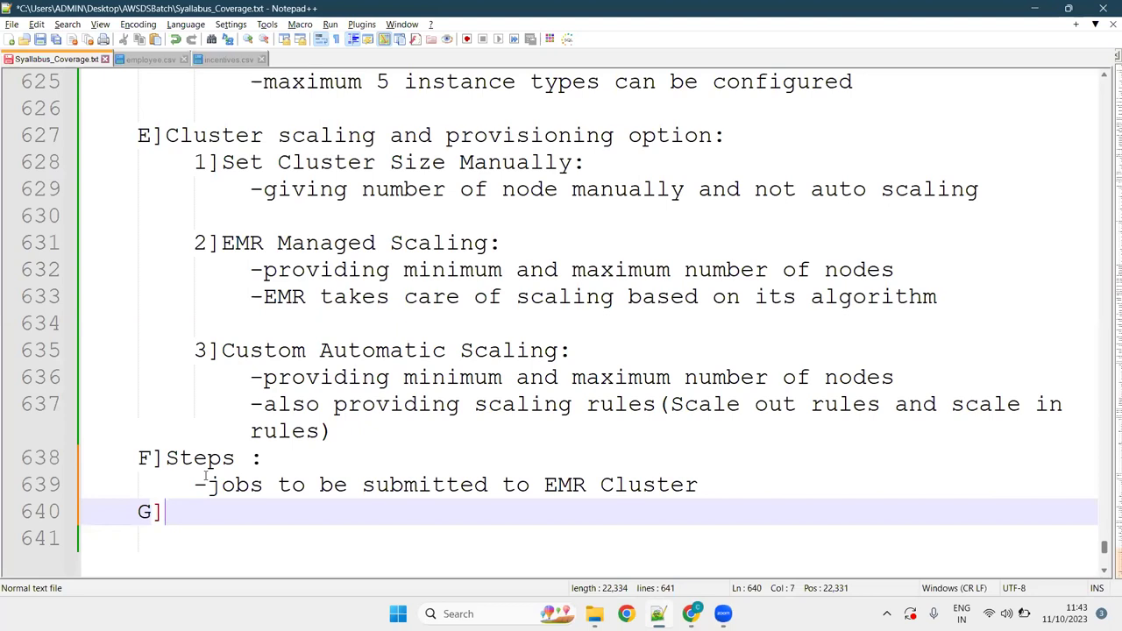
# Copy the "Cluster termination" section title from the EMR console and paste it after "G]" in the Notepad++ notes
pyautogui.hotkey('alt', 'Tab')
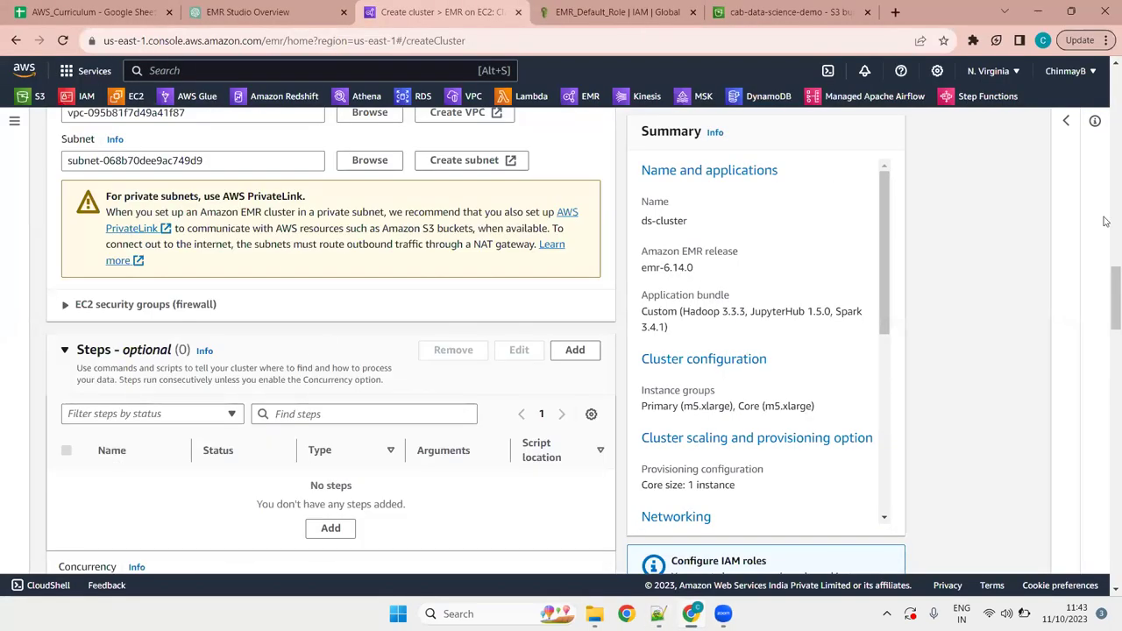
pyautogui.moveTo(1105, 297); pyautogui.dragTo(1107, 332)
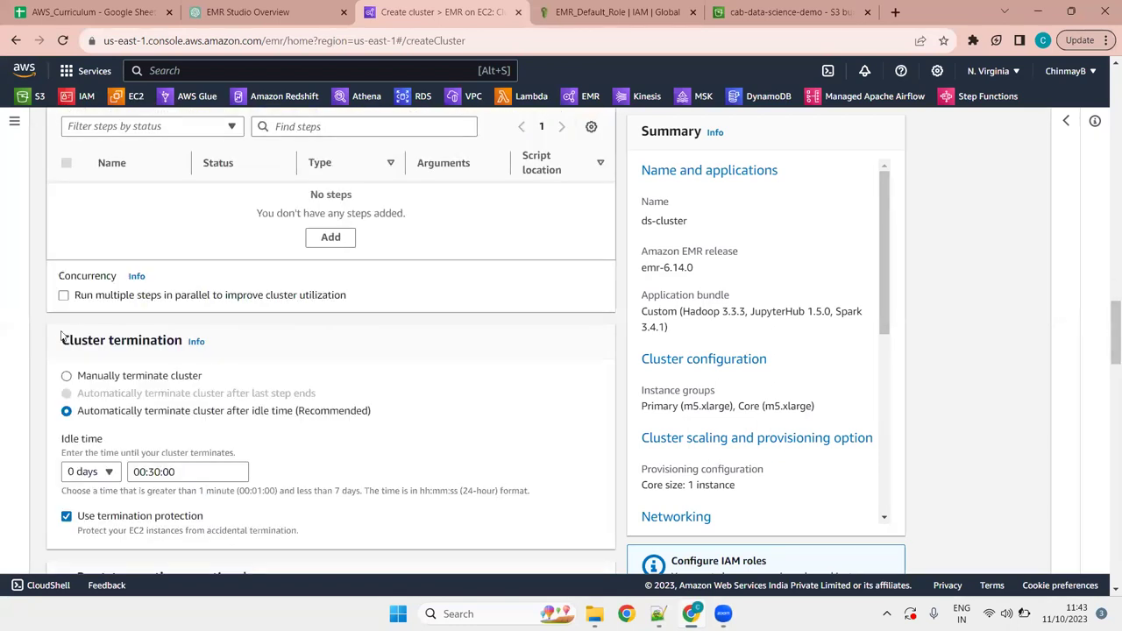
pyautogui.moveTo(61, 336); pyautogui.dragTo(188, 341)
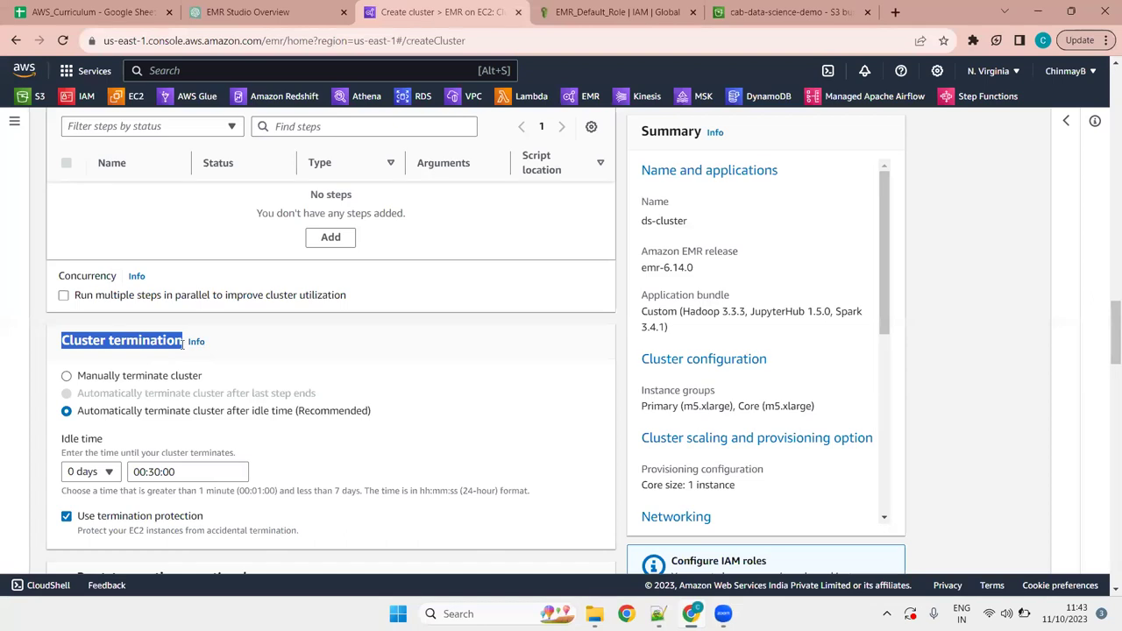
pyautogui.hotkey('ctrl', 'c')
pyautogui.hotkey('alt', 'Tab')
pyautogui.hotkey('ctrl', 'v')
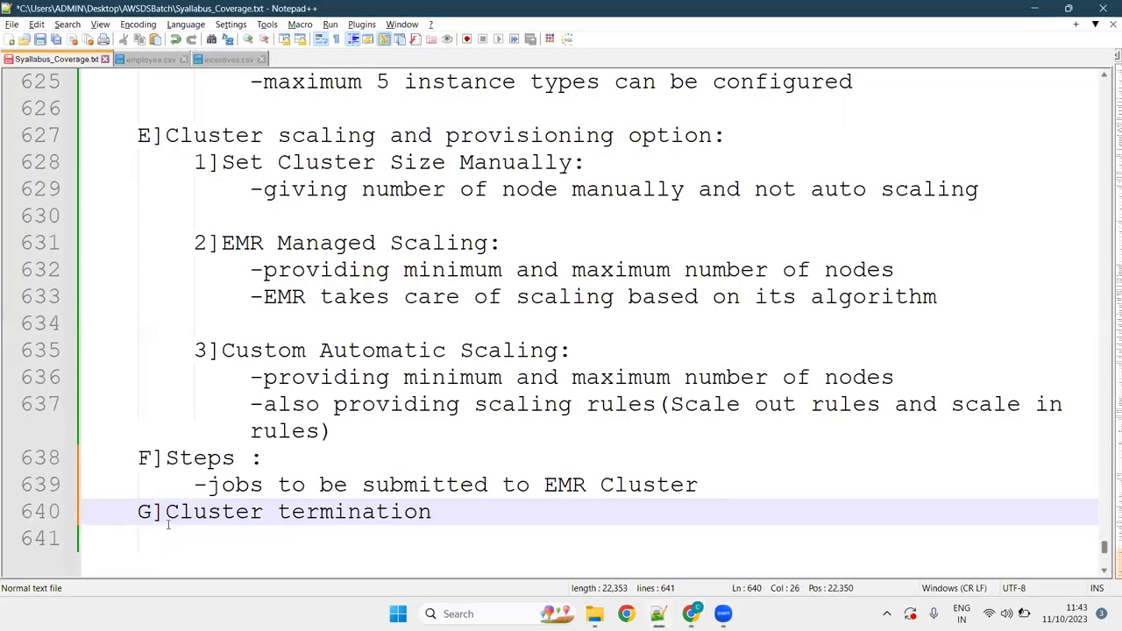
# Insert a blank line between the jobs note and the G]Cluster termination heading
pyautogui.press('Left')
pyautogui.press('Left')
pyautogui.press('Left')
pyautogui.press('Left')
pyautogui.press('Left')
pyautogui.press('Left')
pyautogui.press('Left')
pyautogui.press('Left')
pyautogui.press('Left')
pyautogui.press('Left')
pyautogui.press('Left')
pyautogui.press('Left')
pyautogui.press('Left')
pyautogui.press('Left')
pyautogui.press('Left')
pyautogui.press('Left')
pyautogui.press('Left')
pyautogui.press('Left')
pyautogui.press('Left')
pyautogui.press('Right')
pyautogui.press('Right')
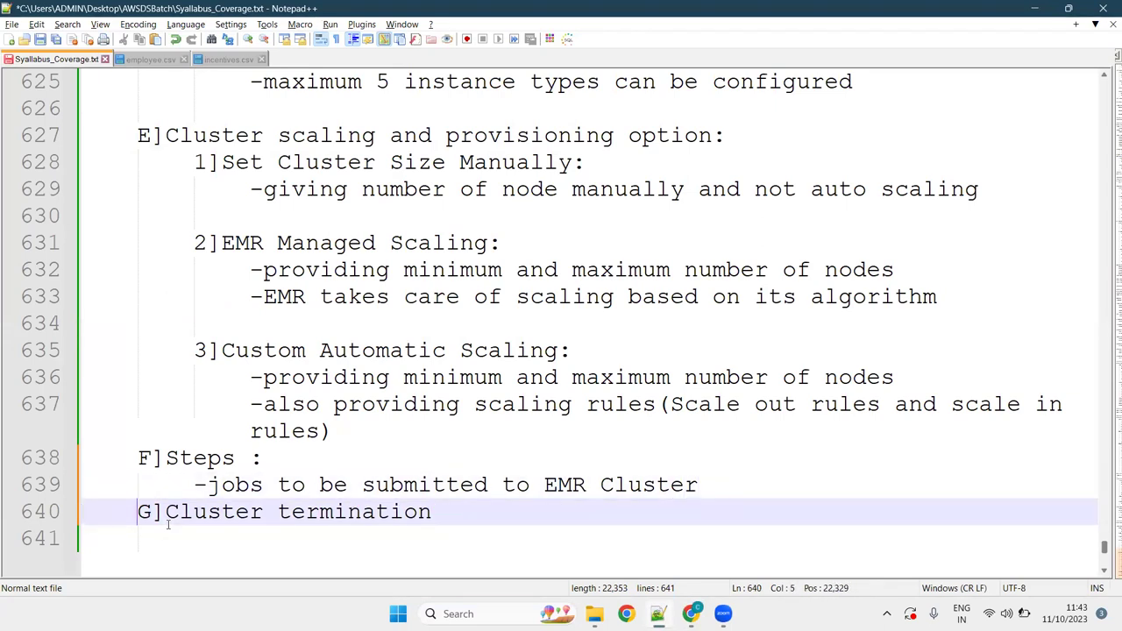
pyautogui.press('Return')
# Add the indented sub-item "1]Manual Termination" under the G]Cluster termination heading
pyautogui.press('Down')
pyautogui.press('Right')
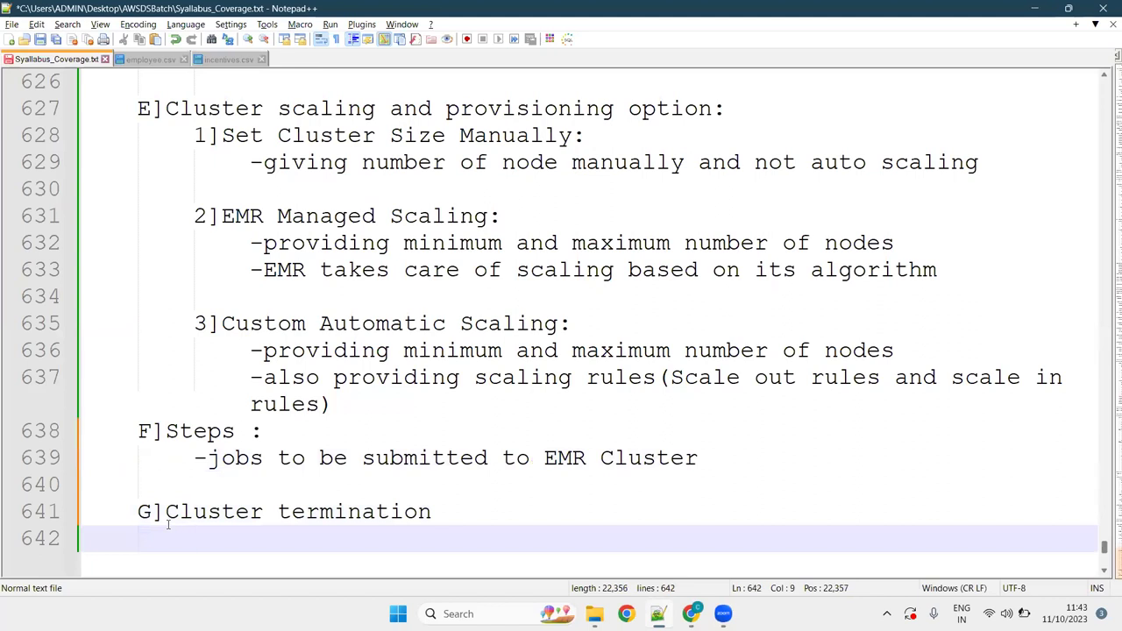
pyautogui.write('1]M')
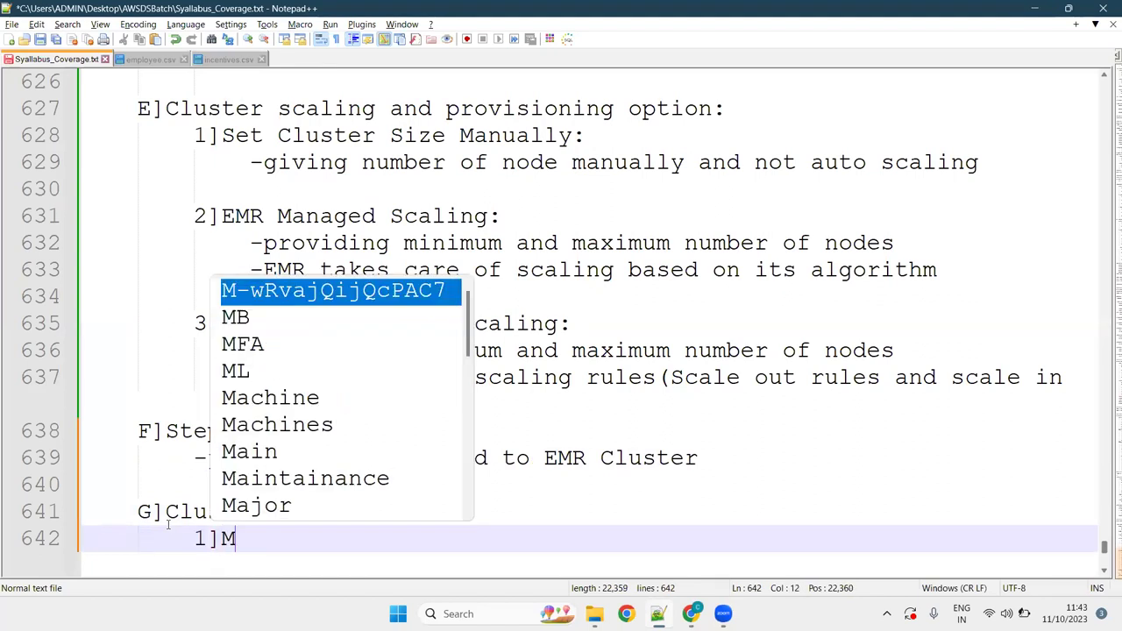
pyautogui.write('anual Termi')
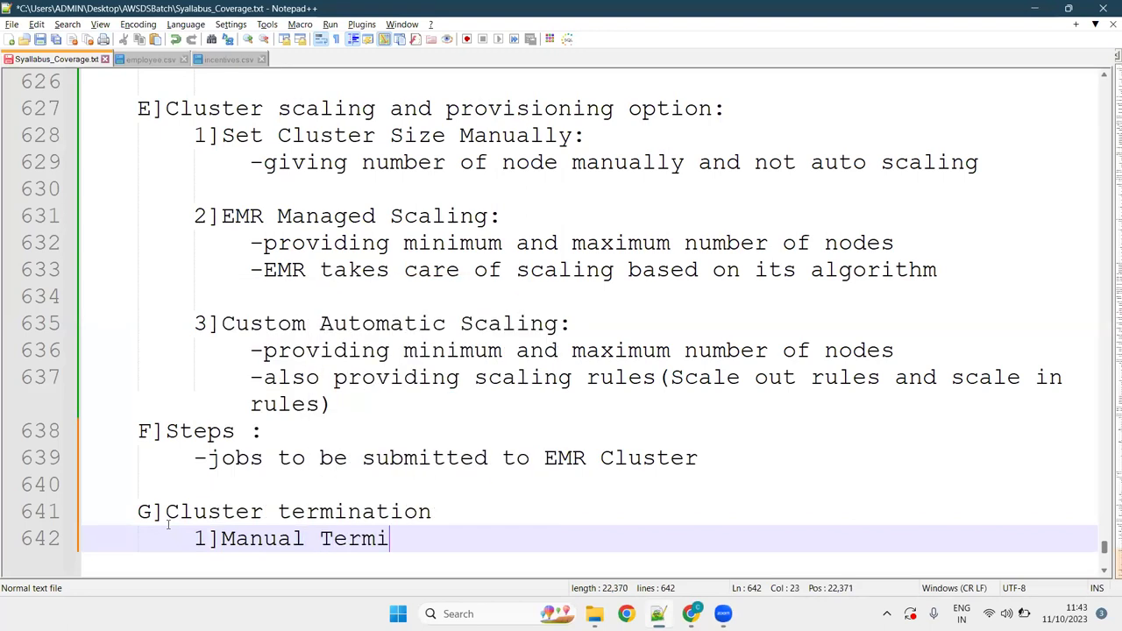
pyautogui.write('nation')
# Add the sub-item "2]Automatic Termination after IDLE time(Recommended)" directly below Manual Termination
pyautogui.press('Return')
pyautogui.press('Return')
pyautogui.press('BackSpace')
pyautogui.press('BackSpace')
pyautogui.press('BackSpace')
pyautogui.write('2]')
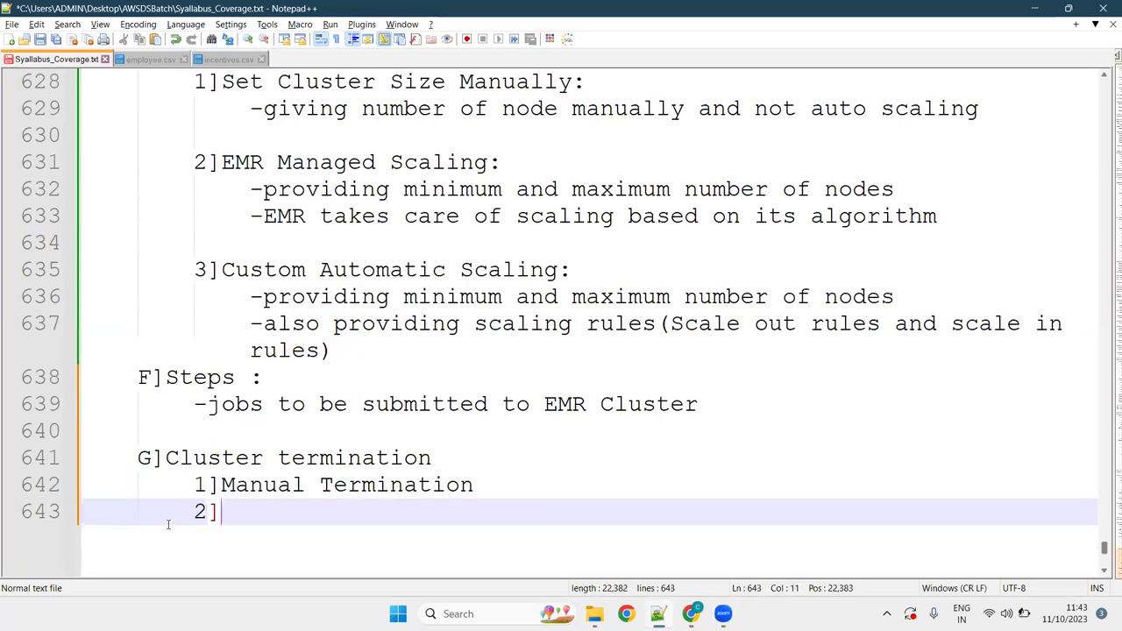
pyautogui.write('Auto')
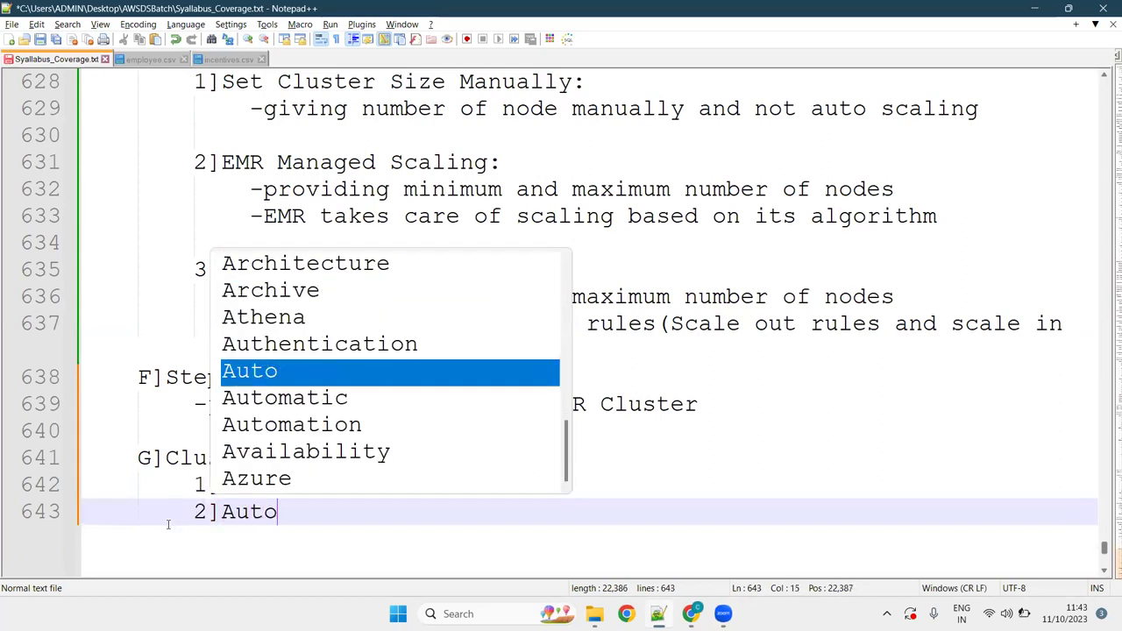
pyautogui.write('matic Te')
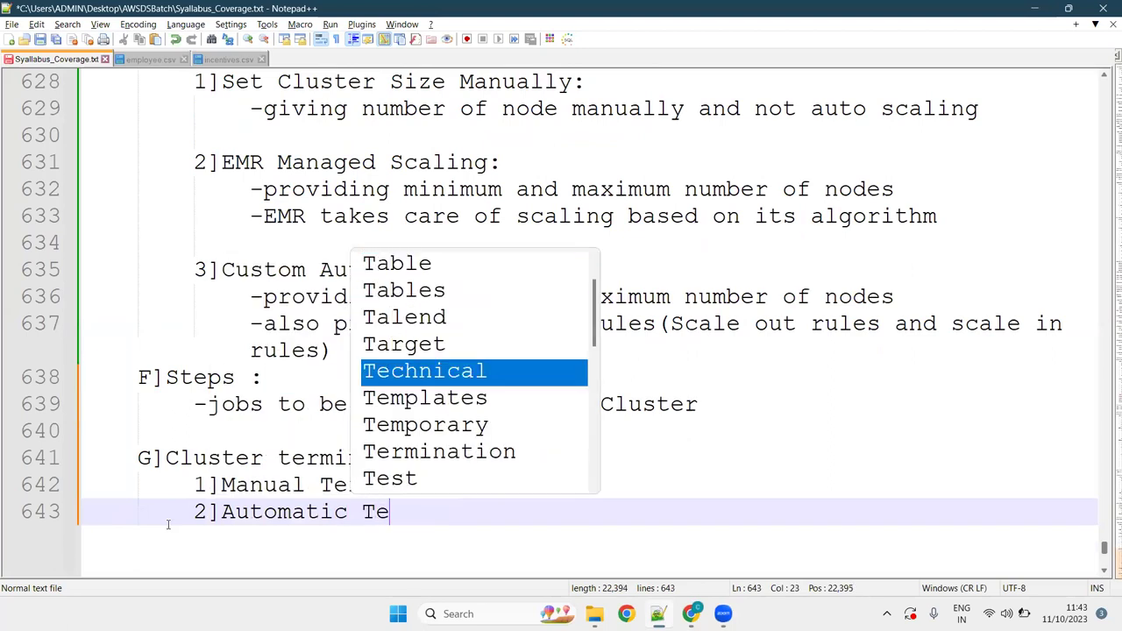
pyautogui.write('rminato')
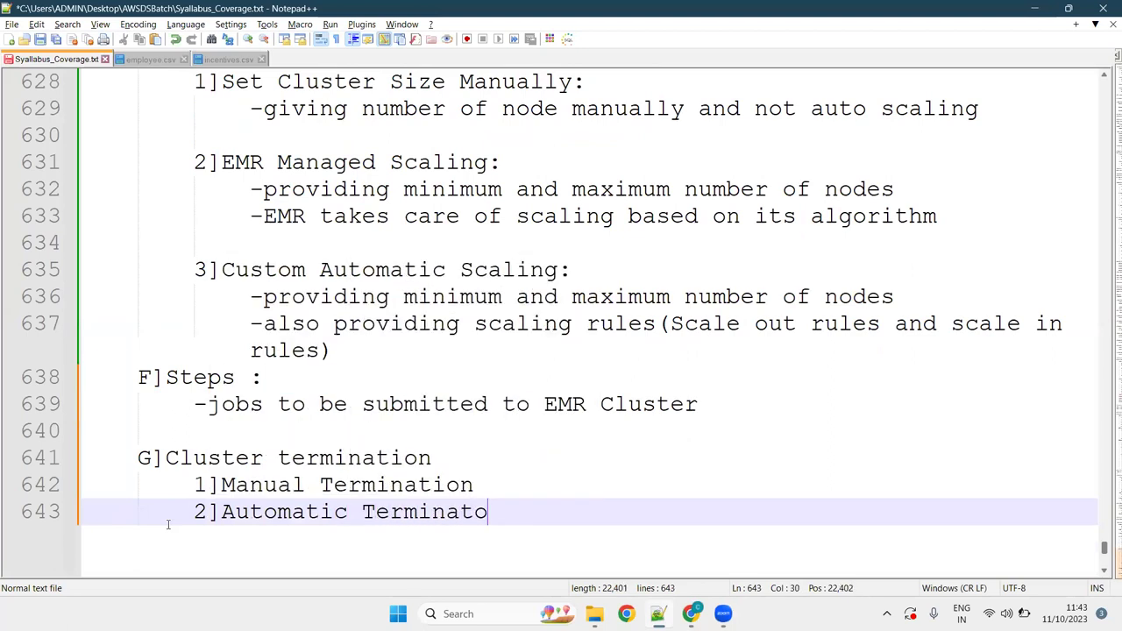
pyautogui.press('BackSpace')
pyautogui.write('ion after ID')
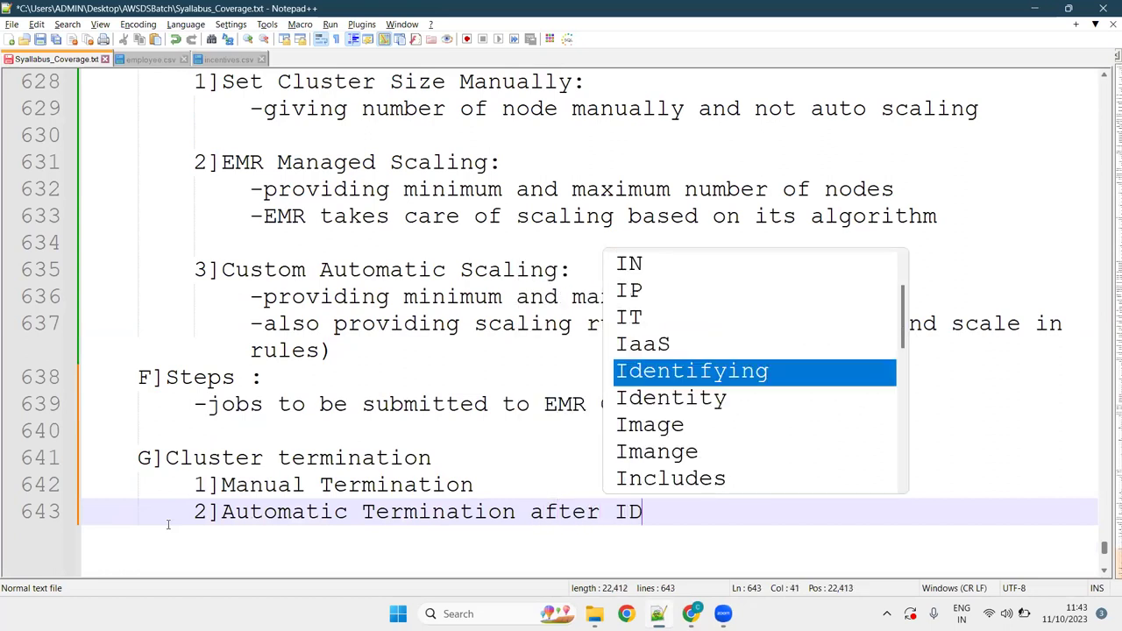
pyautogui.write('ELE')
pyautogui.press('BackSpace')
pyautogui.press('BackSpace')
pyautogui.press('BackSpace')
pyautogui.press('BackSpace')
pyautogui.write('LE  ')
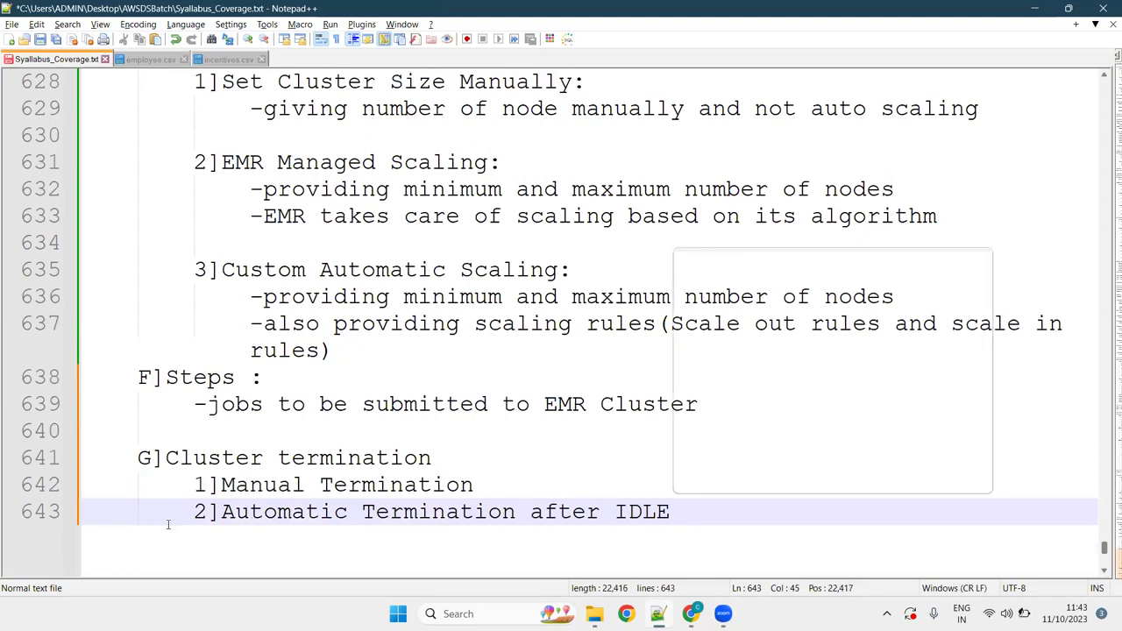
pyautogui.write('time')
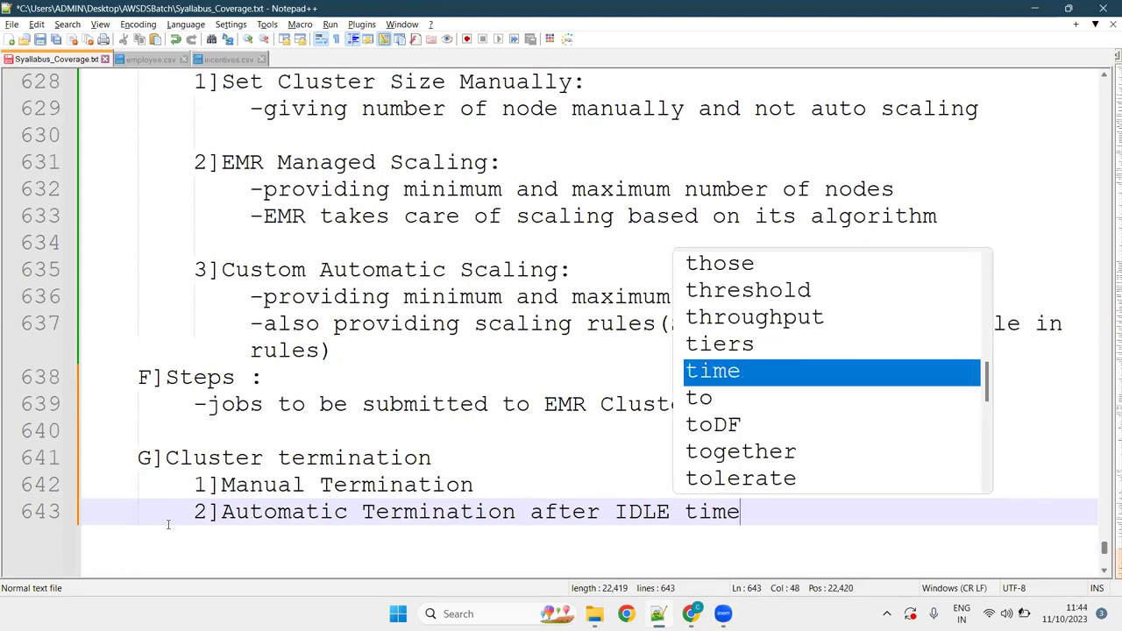
pyautogui.write('(')
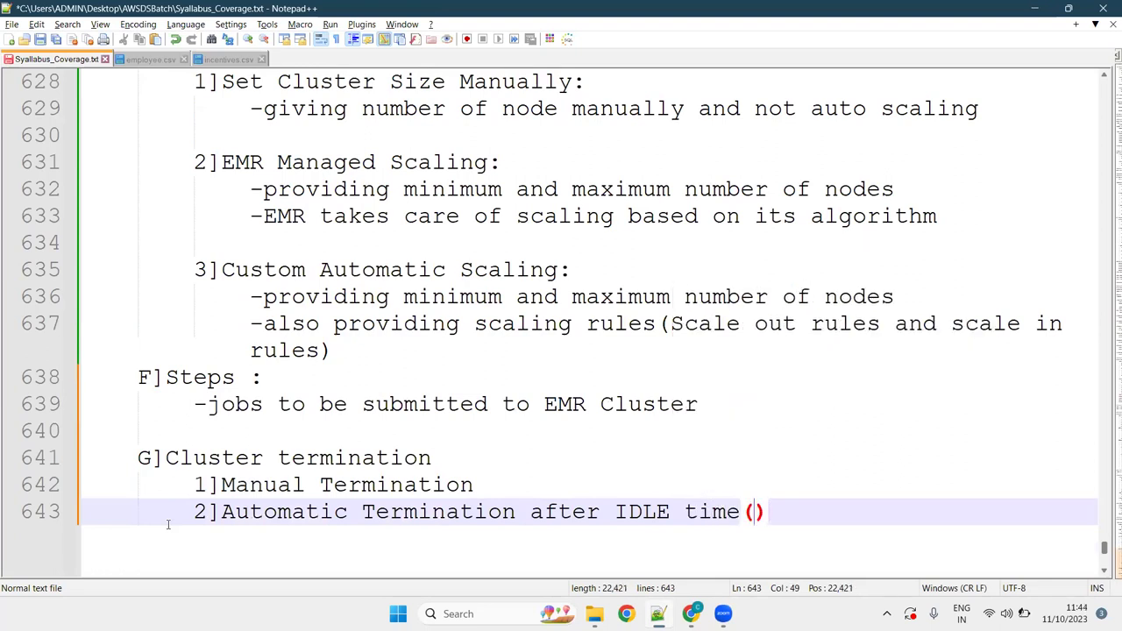
pyautogui.write('Recommend')
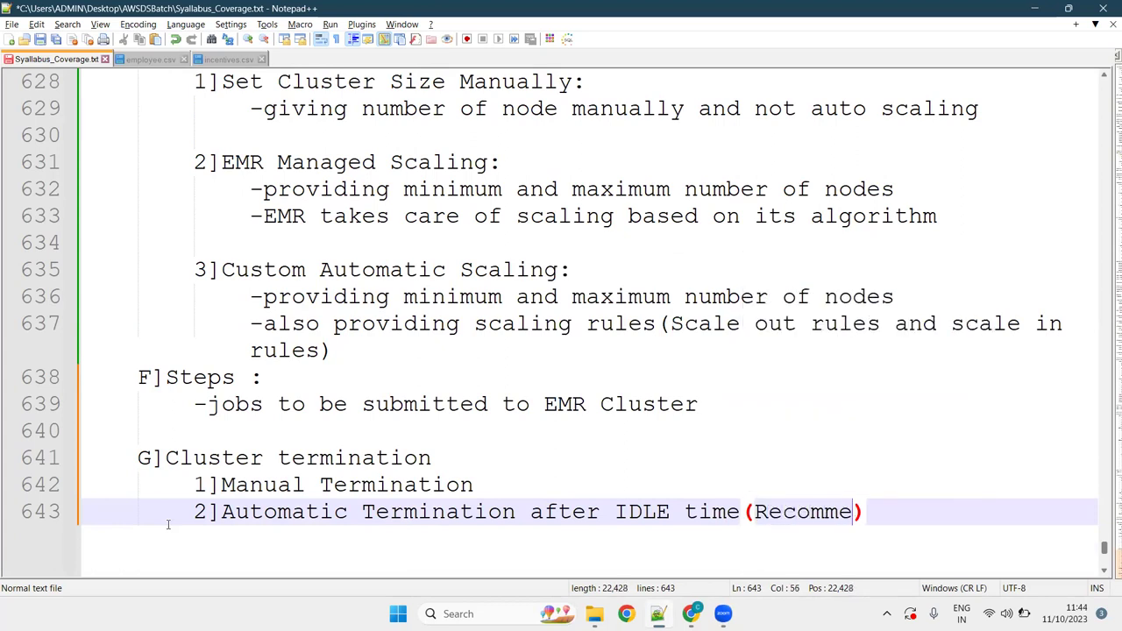
pyautogui.write('ed)')
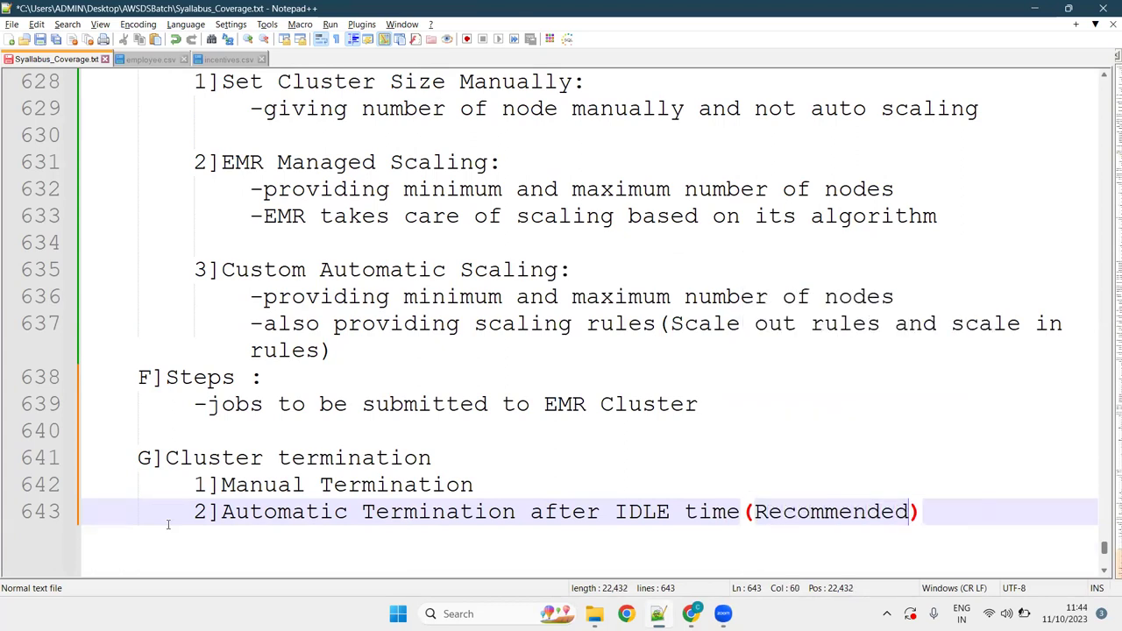
# Add the indented note "-can mention idle time in hh:mm:ss format" under the Automatic Termination sub-item
pyautogui.press('Return')
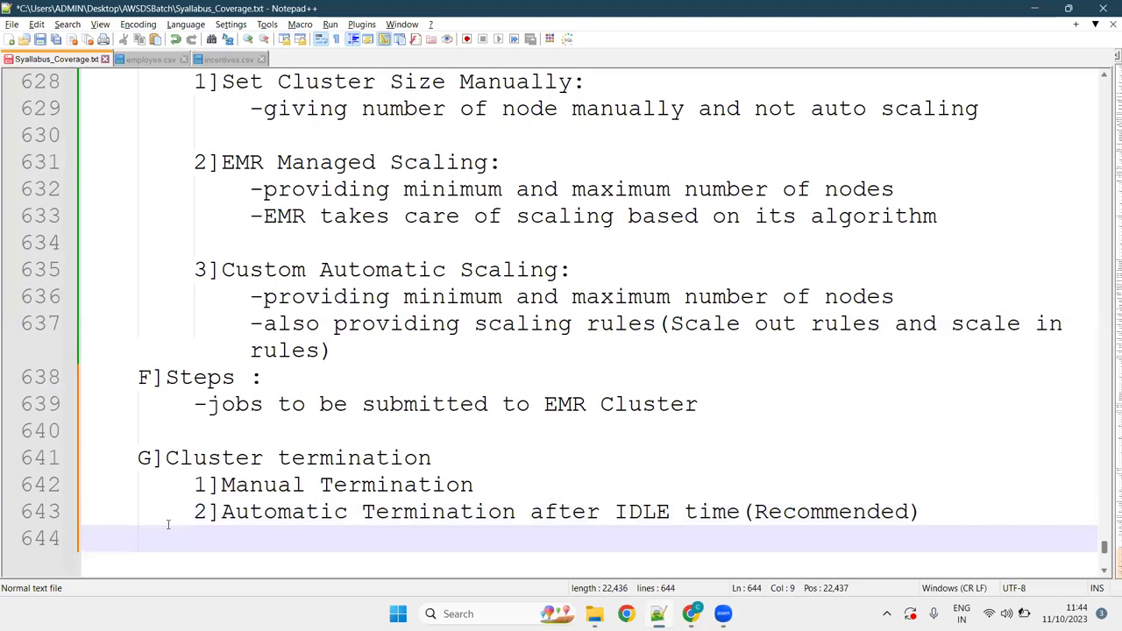
pyautogui.press('Tab')
pyautogui.write('-can ')
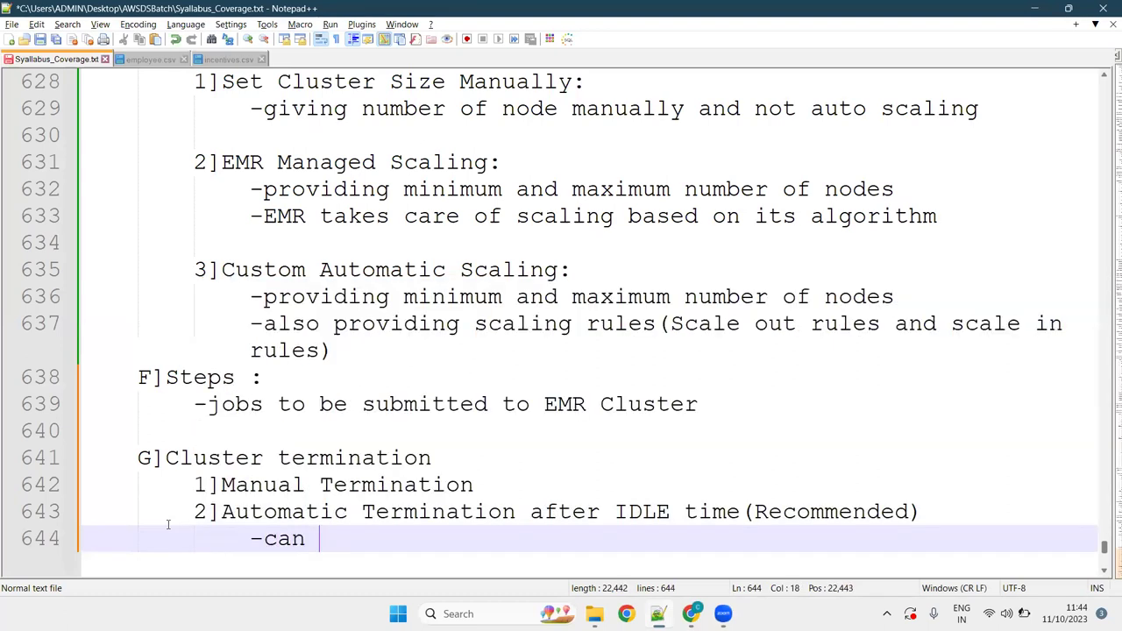
pyautogui.write('mention ')
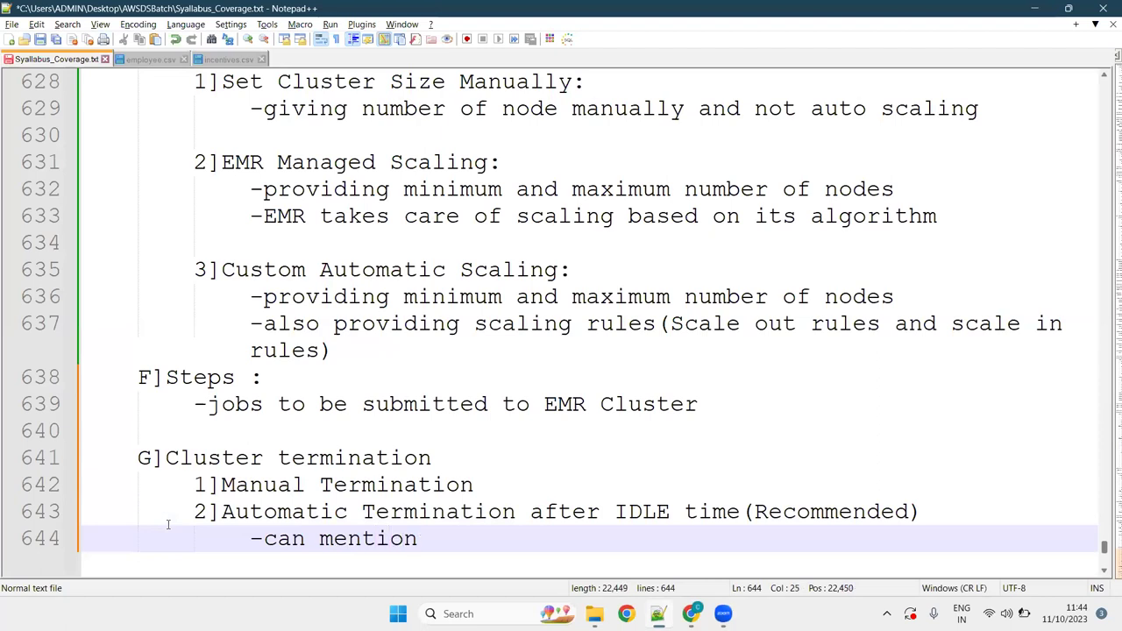
pyautogui.write('idel')
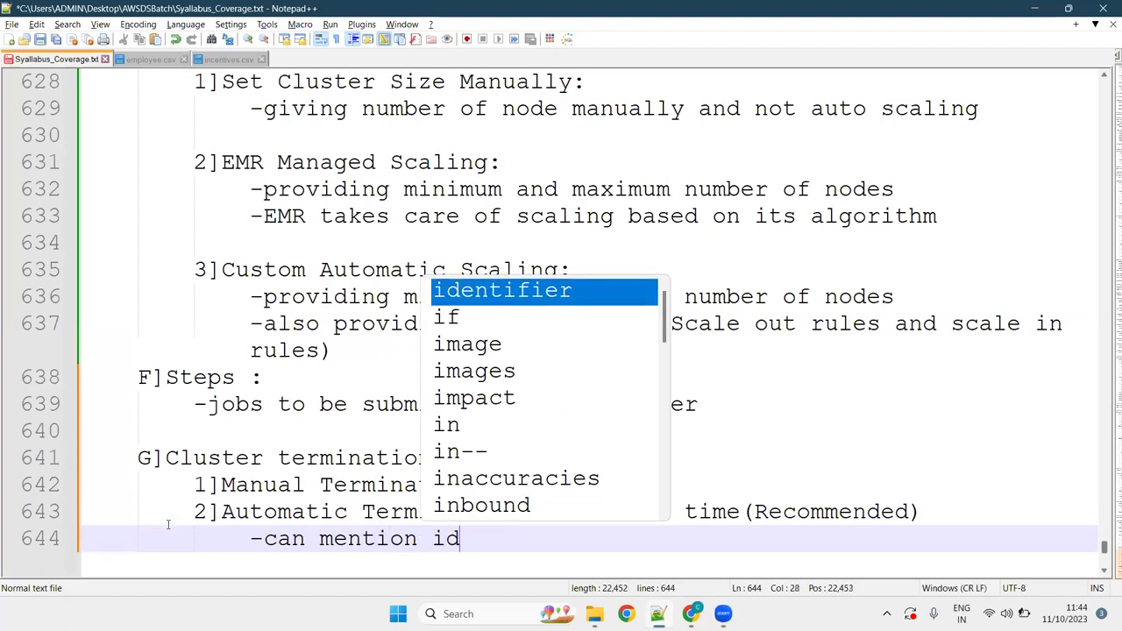
pyautogui.press('BackSpace')
pyautogui.press('BackSpace')
pyautogui.press('BackSpace')
pyautogui.write('le time ')
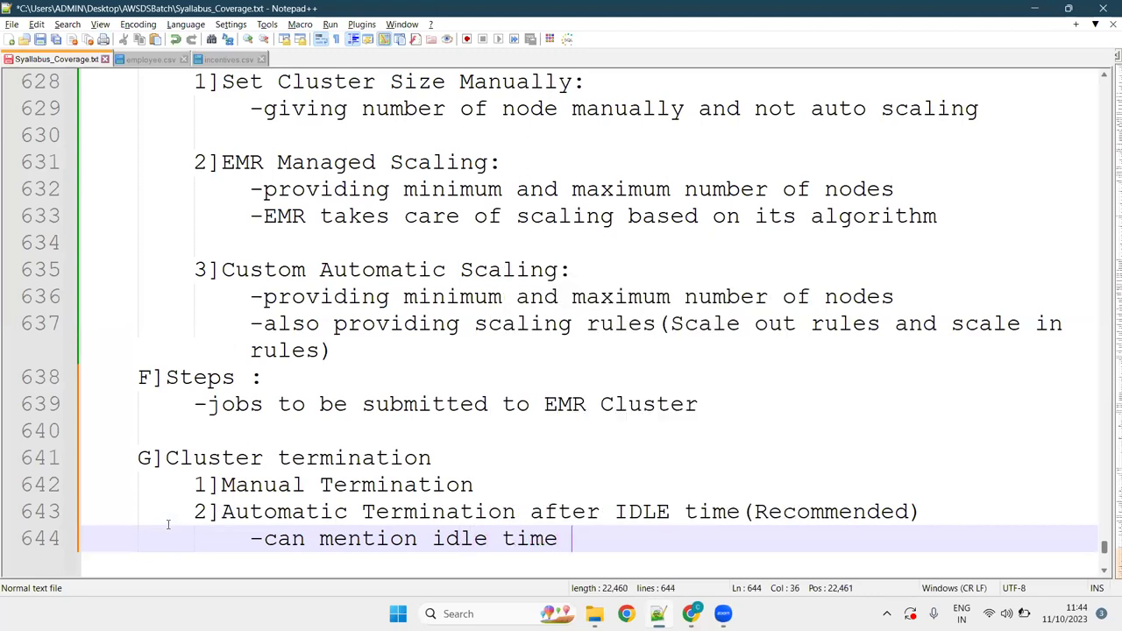
pyautogui.write('in hh:mm:')
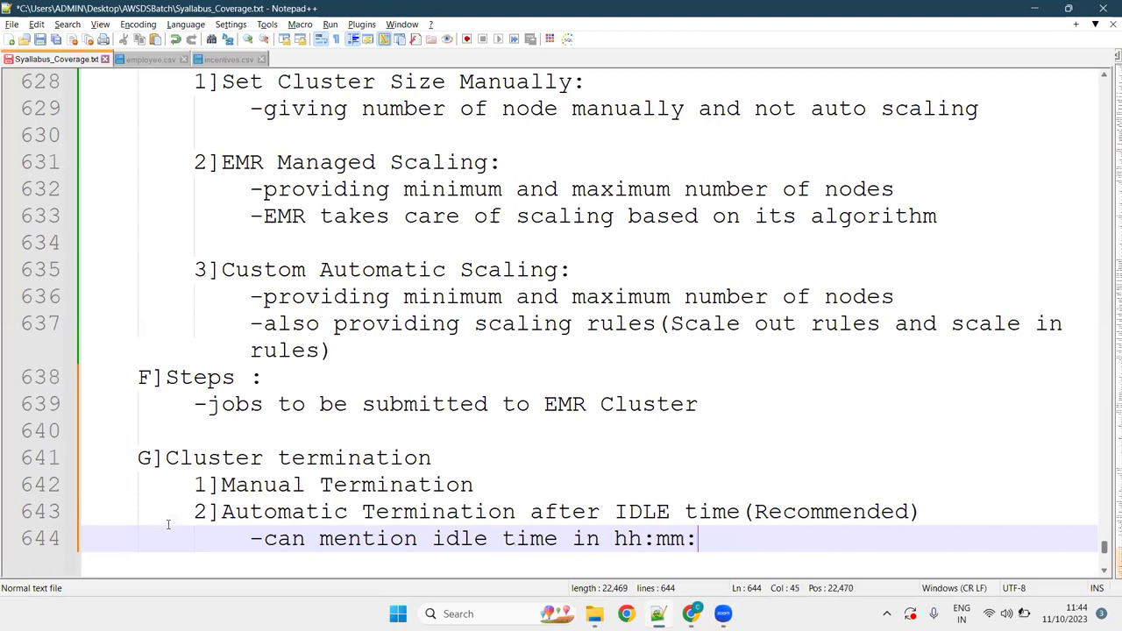
pyautogui.write('ss format')
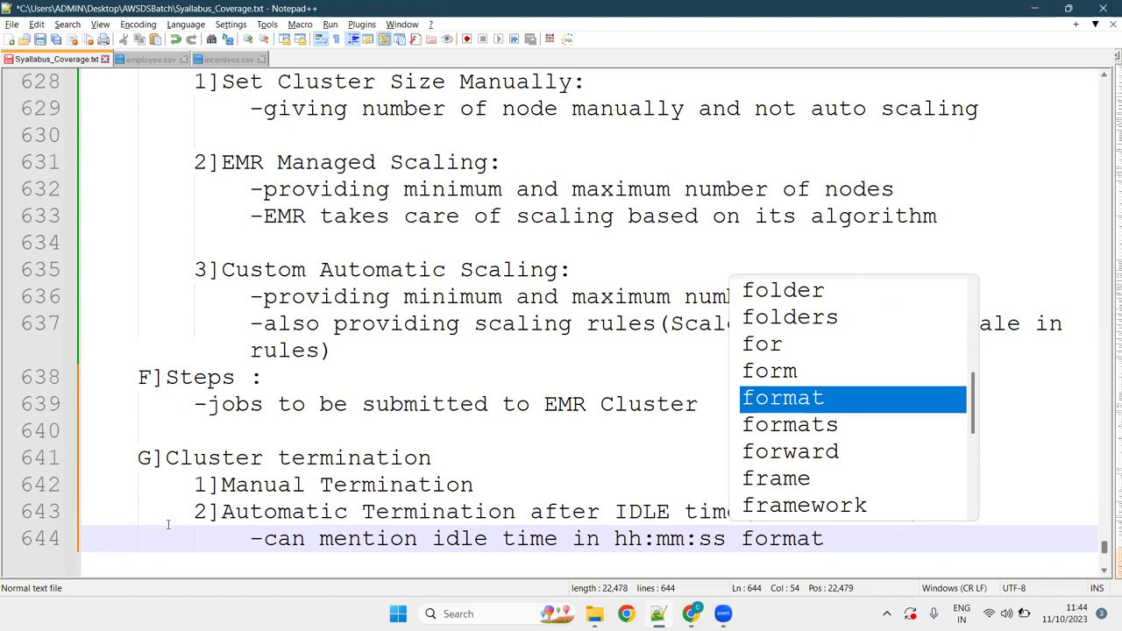
# Leave a blank line and add the subheading "##Termination Protection:" aligned with the numbered termination sub-items
pyautogui.press('Return')
pyautogui.press('Return')
pyautogui.press('BackSpace')
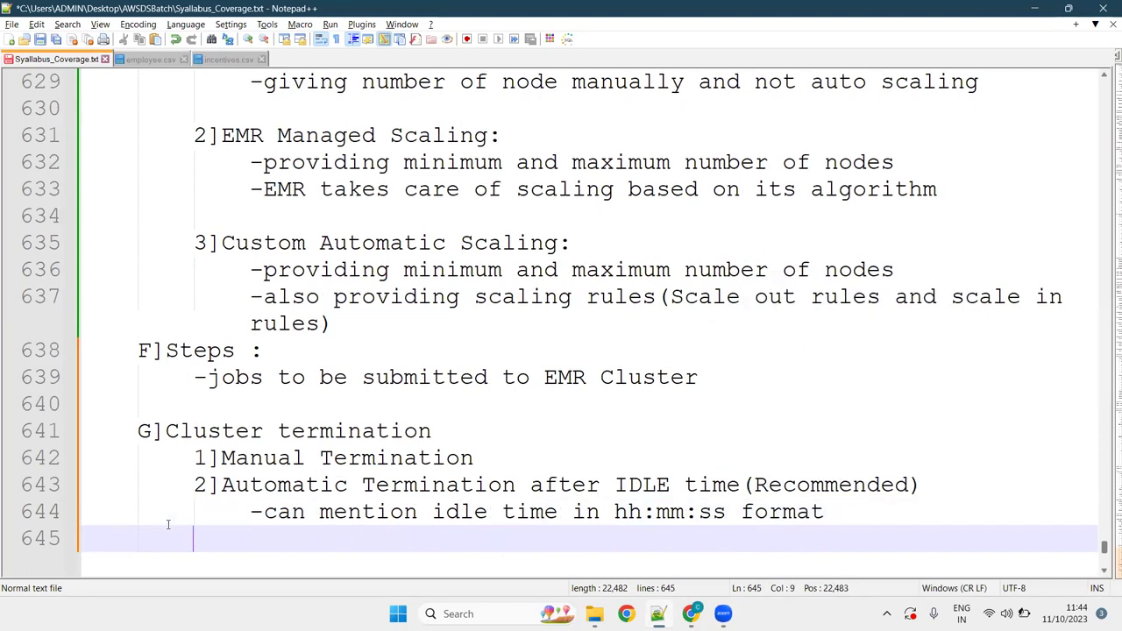
pyautogui.press('Return')
pyautogui.write('##')
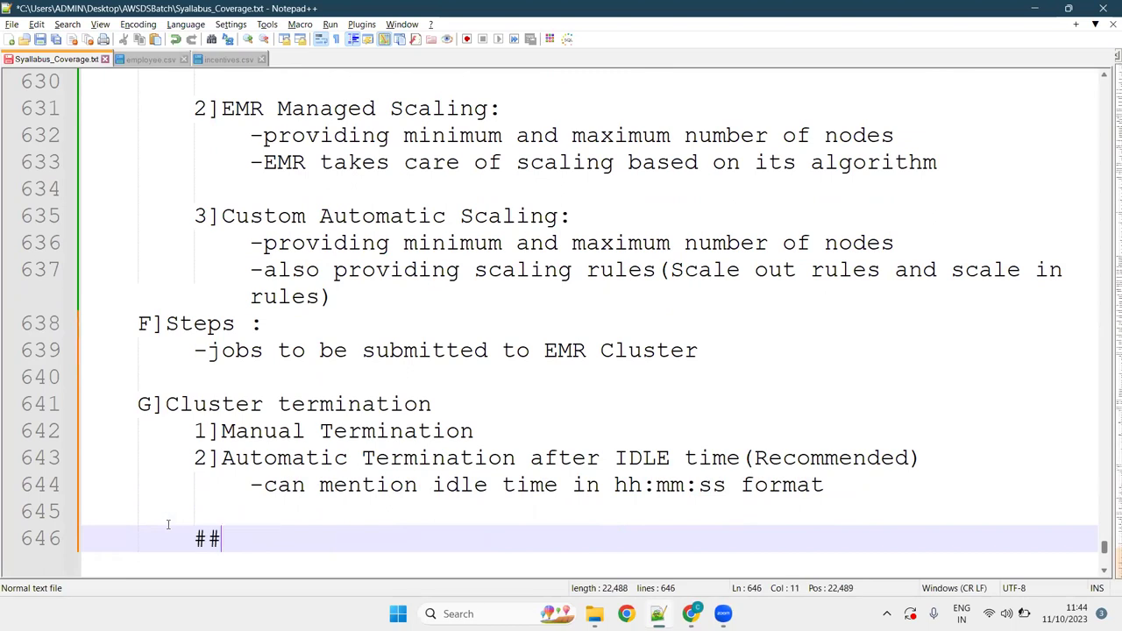
pyautogui.write('Terminat')
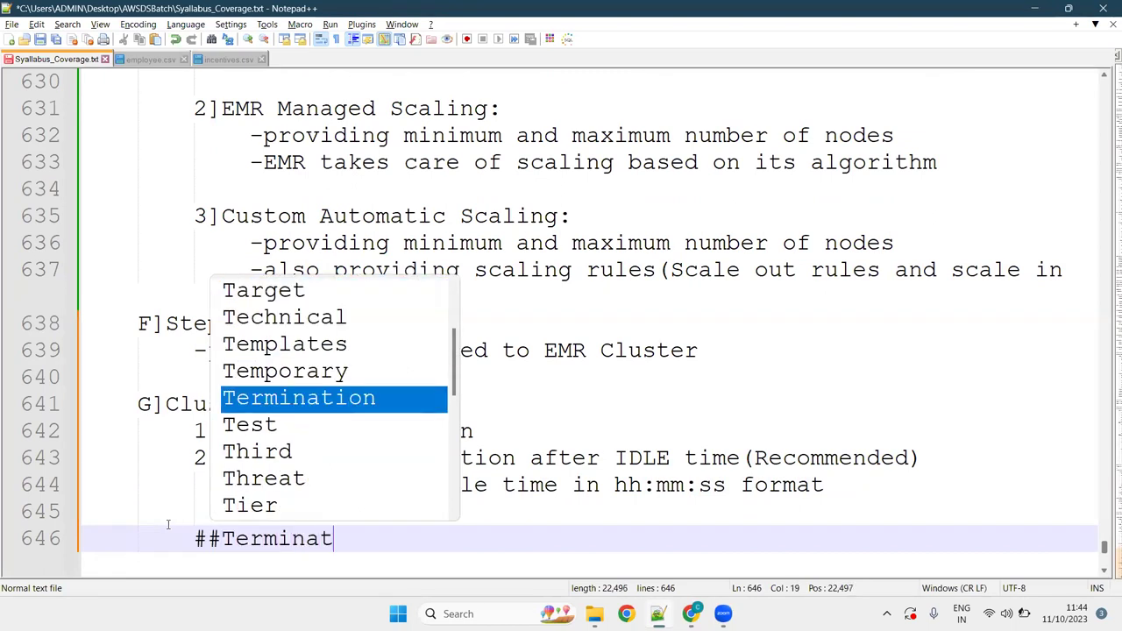
pyautogui.write('ion Proc')
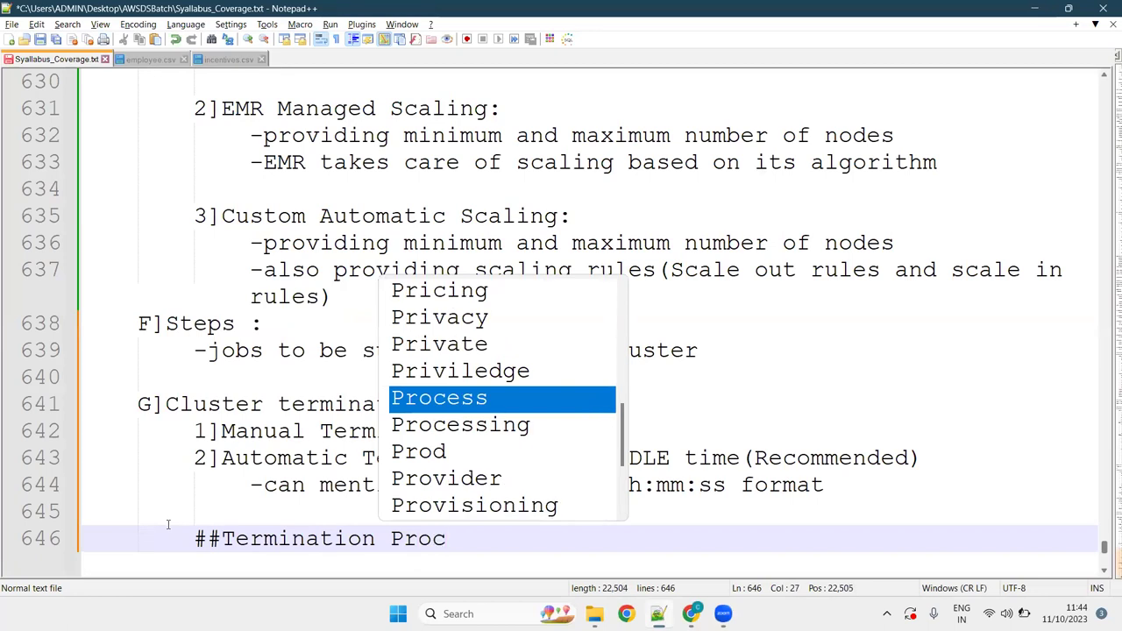
pyautogui.press('BackSpace')
pyautogui.write('te')
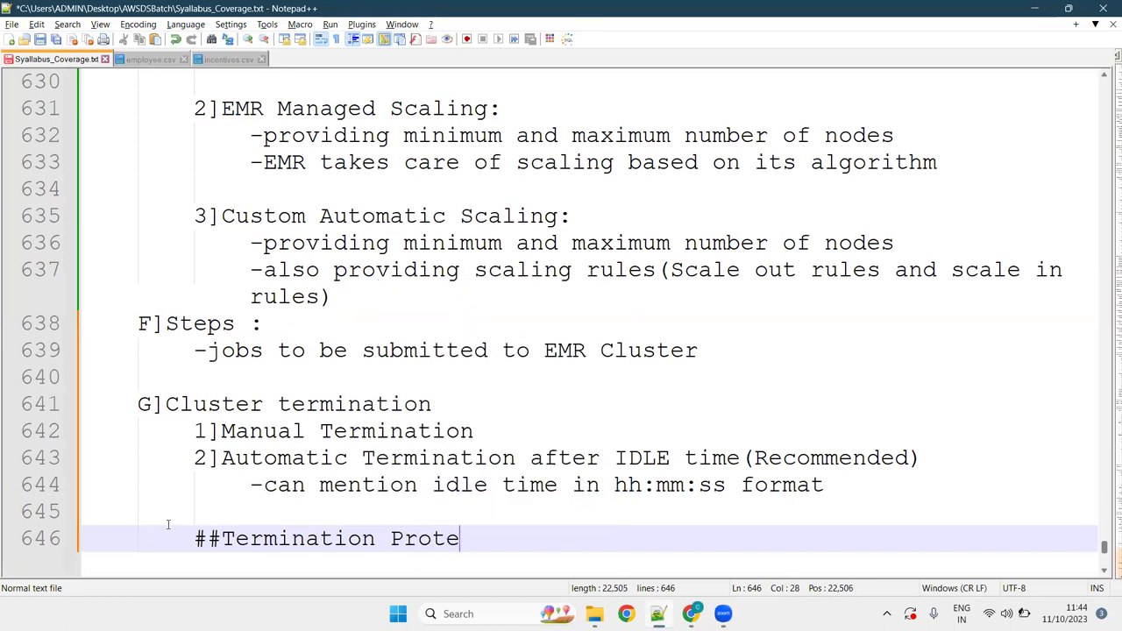
pyautogui.write('ction:')
# Start an indented "-" bullet under the Termination Protection subheading and save Syallabus_Coverage.txt
pyautogui.press('Return')
pyautogui.press('Tab')
pyautogui.write('-')
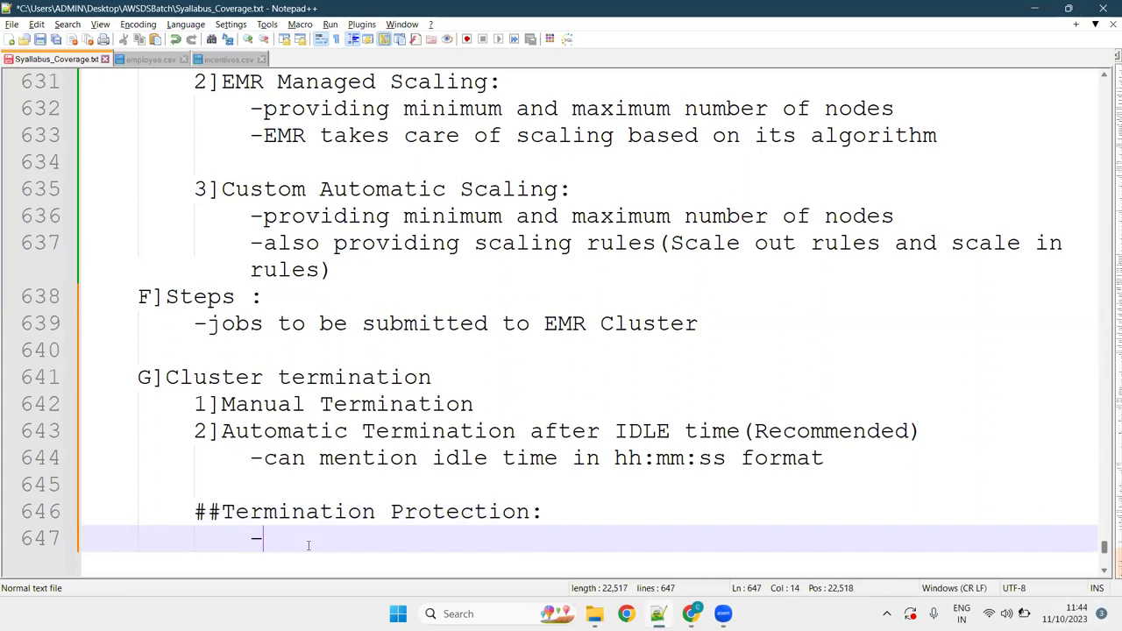
pyautogui.hotkey('ctrl', 's')
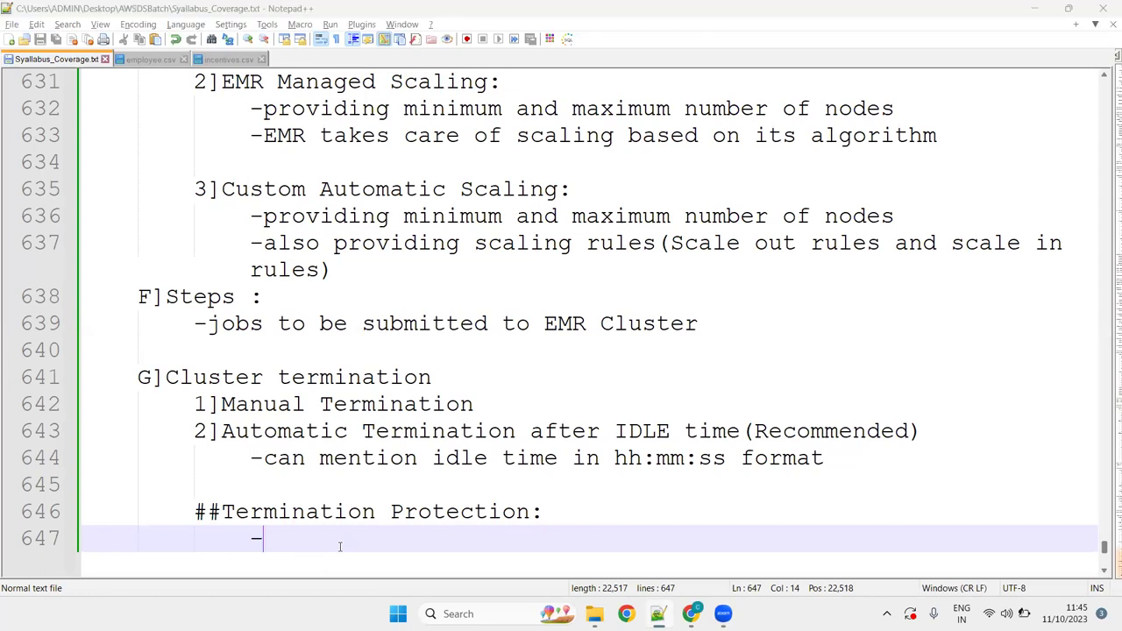
# Switch to the EMR cluster form in Chrome, turn Use termination protection off and on again, and return to Notepad++
pyautogui.hotkey('alt', 'Tab')
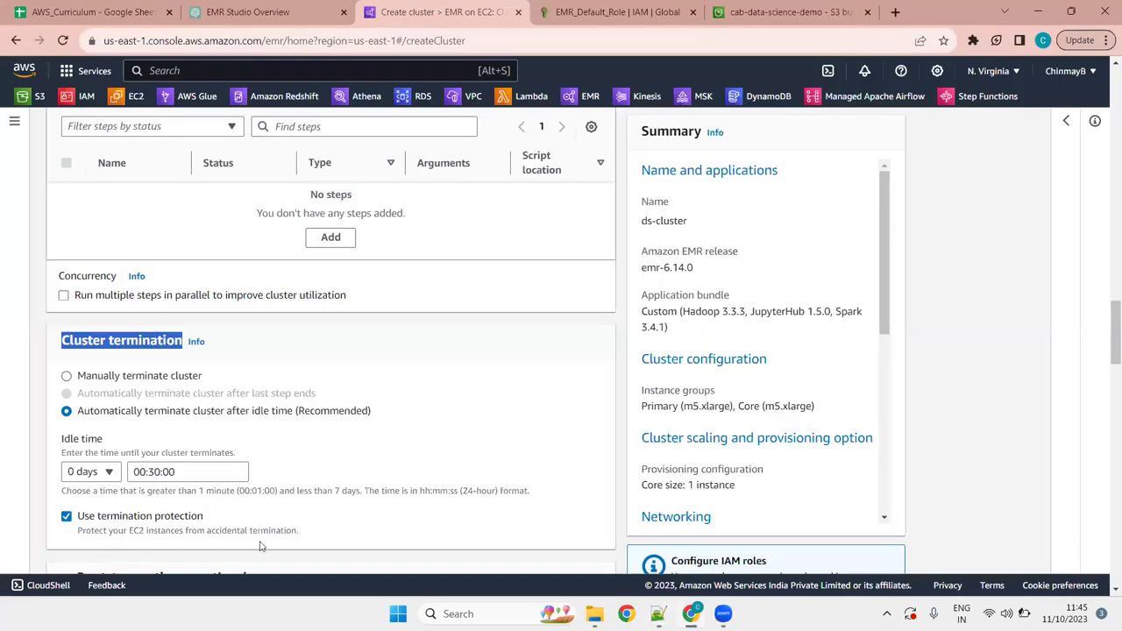
pyautogui.moveTo(296, 532); pyautogui.dragTo(206, 535)
pyautogui.click(68, 519)
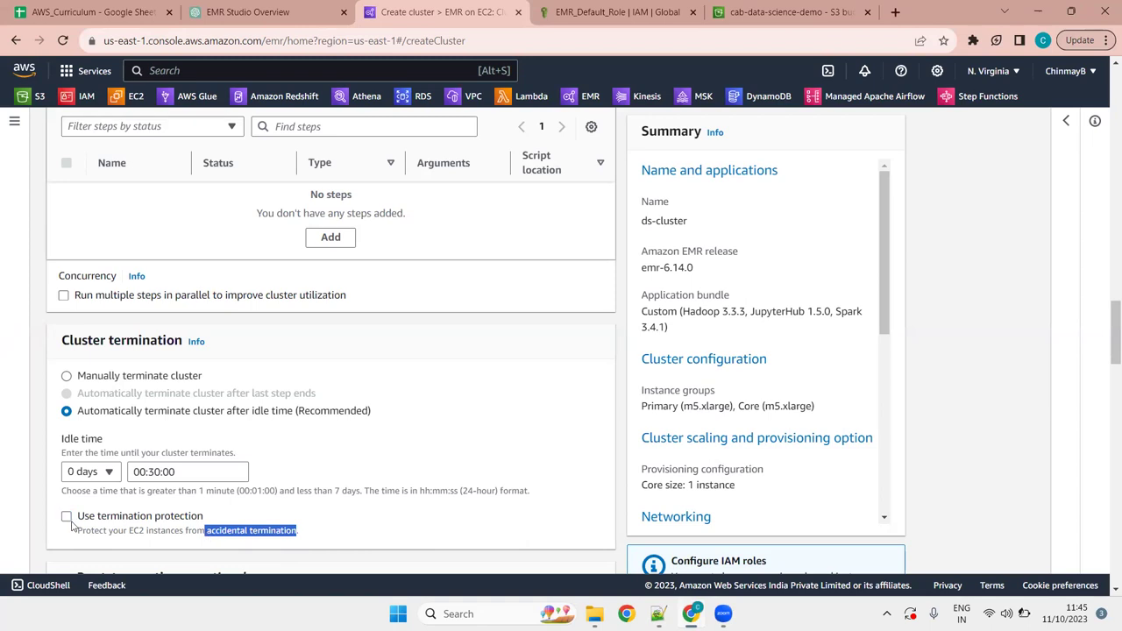
pyautogui.click(299, 534)
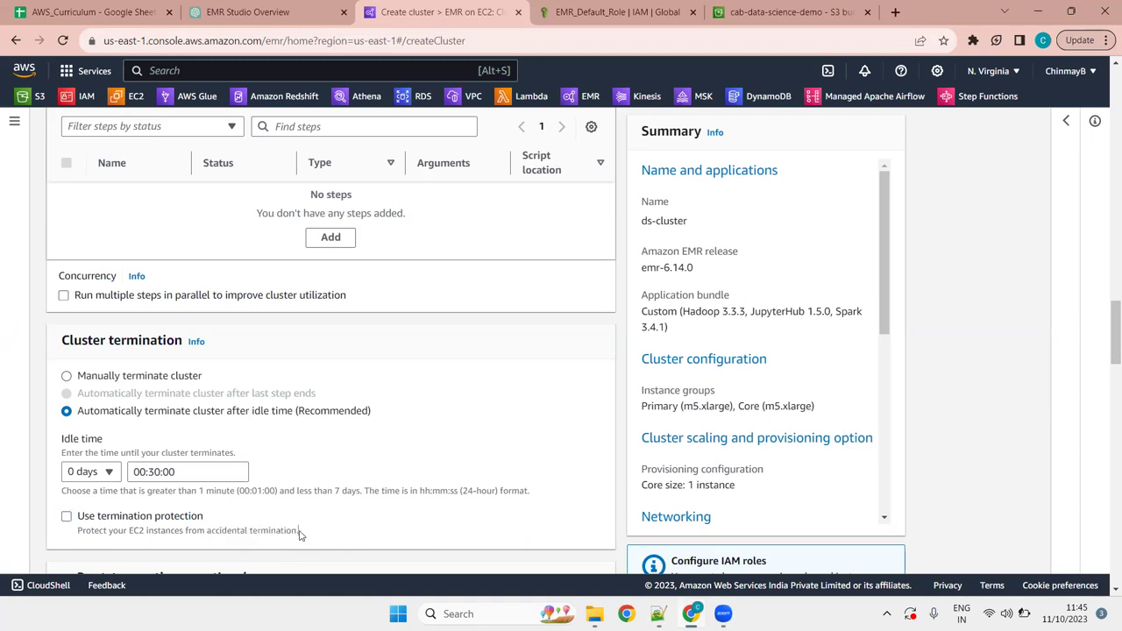
pyautogui.click(67, 516)
pyautogui.click(657, 614)
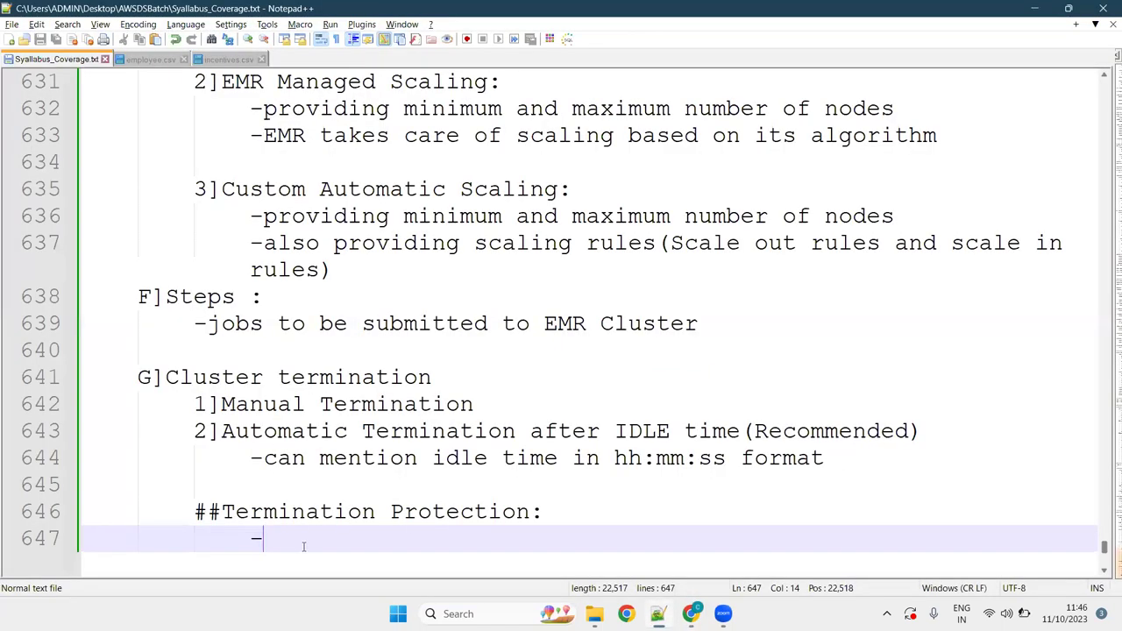
# Start a new ChatGPT chat in Chrome and write "if termination protection enabled and also automatic termination is configured for 1 hour idle time"
pyautogui.hotkey('alt', 'Tab')
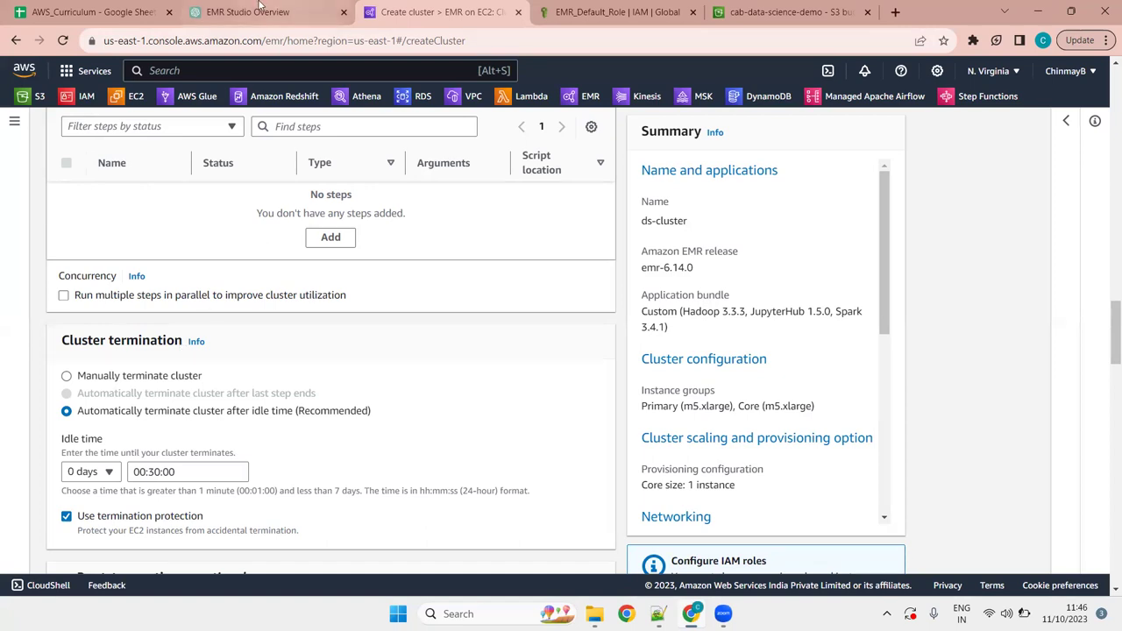
pyautogui.hotkey('ctrl', 'shift', 'Tab')
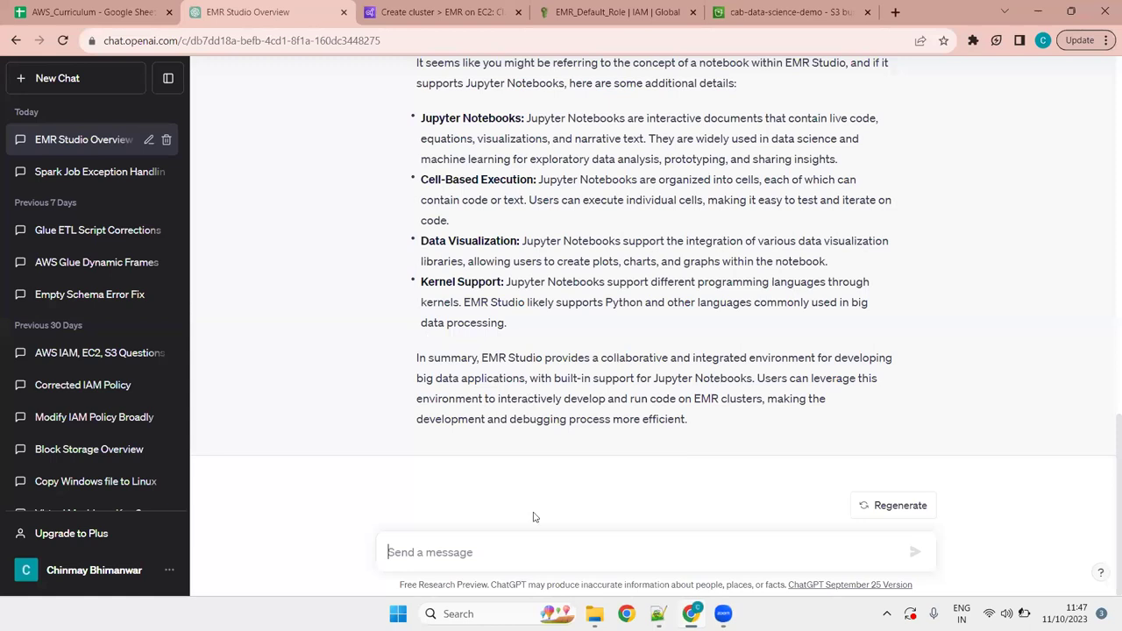
pyautogui.hotkey('ctrl', 'shift', 'o')
pyautogui.write('if ter')
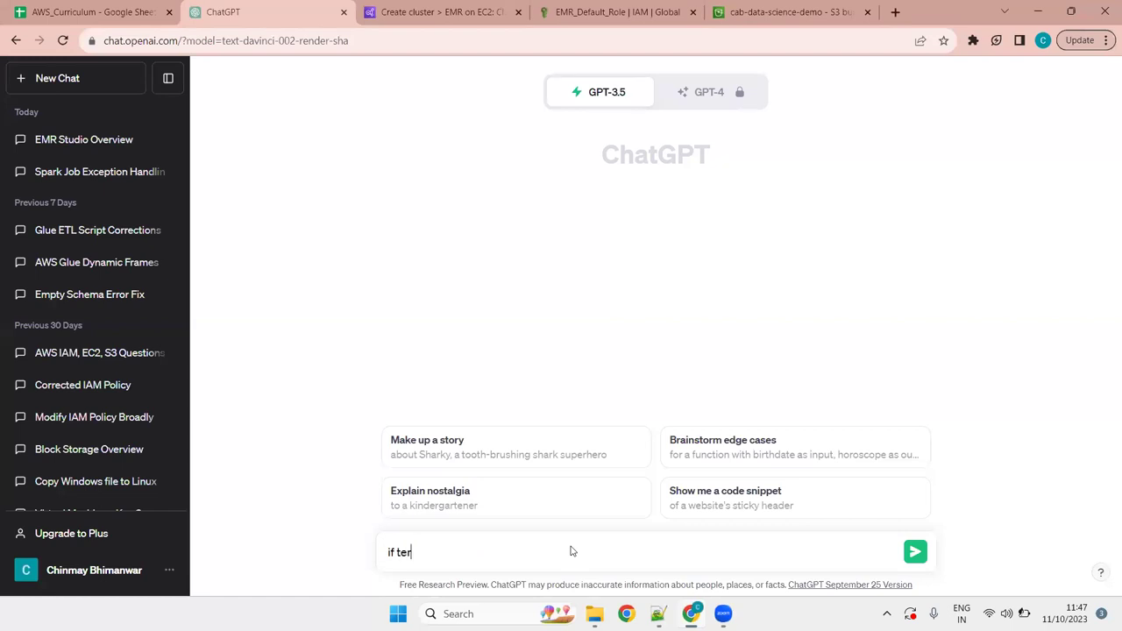
pyautogui.write('mination pre')
pyautogui.press('BackSpace')
pyautogui.write('otection enabled then')
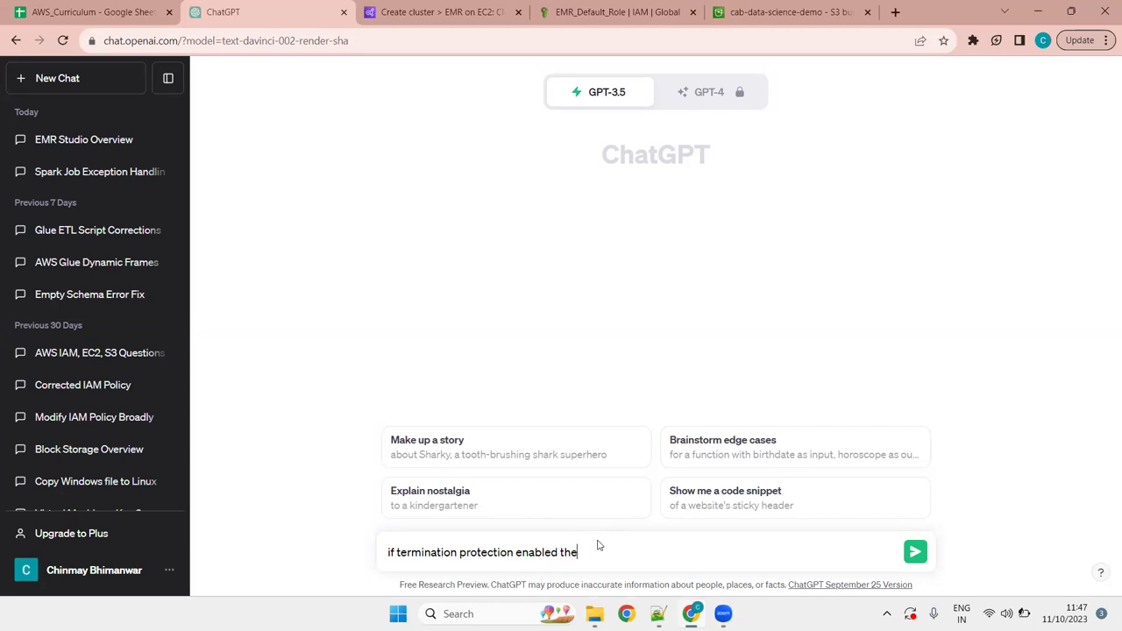
pyautogui.press('BackSpace')
pyautogui.press('BackSpace')
pyautogui.press('BackSpace')
pyautogui.press('BackSpace')
pyautogui.write('and also automatic termination')
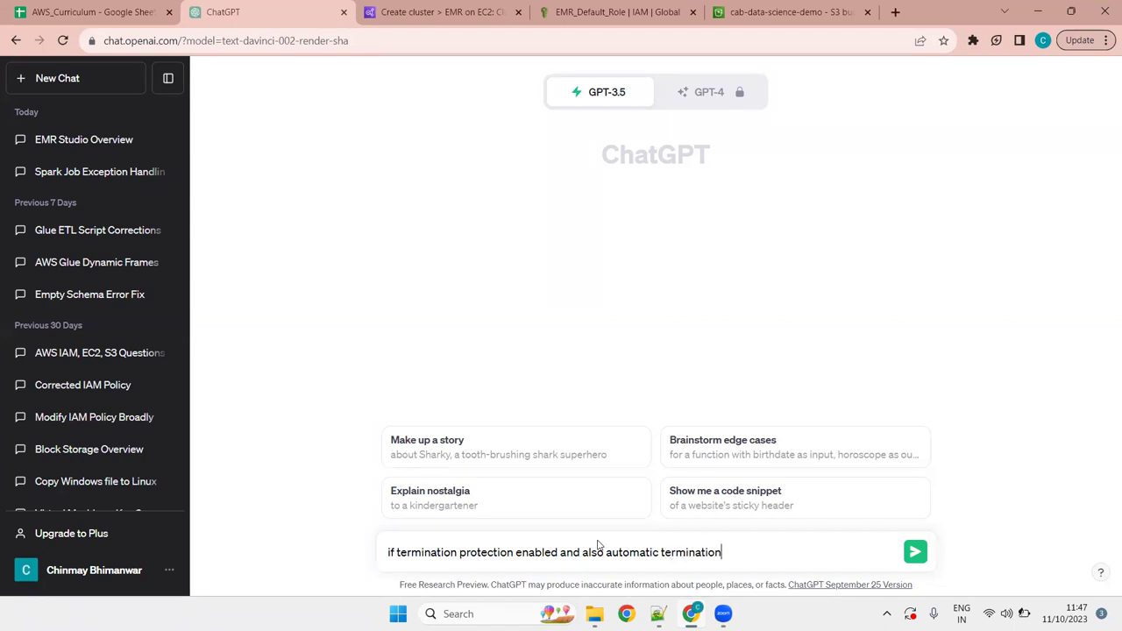
pyautogui.write(' is configured for 1 hour idle time')
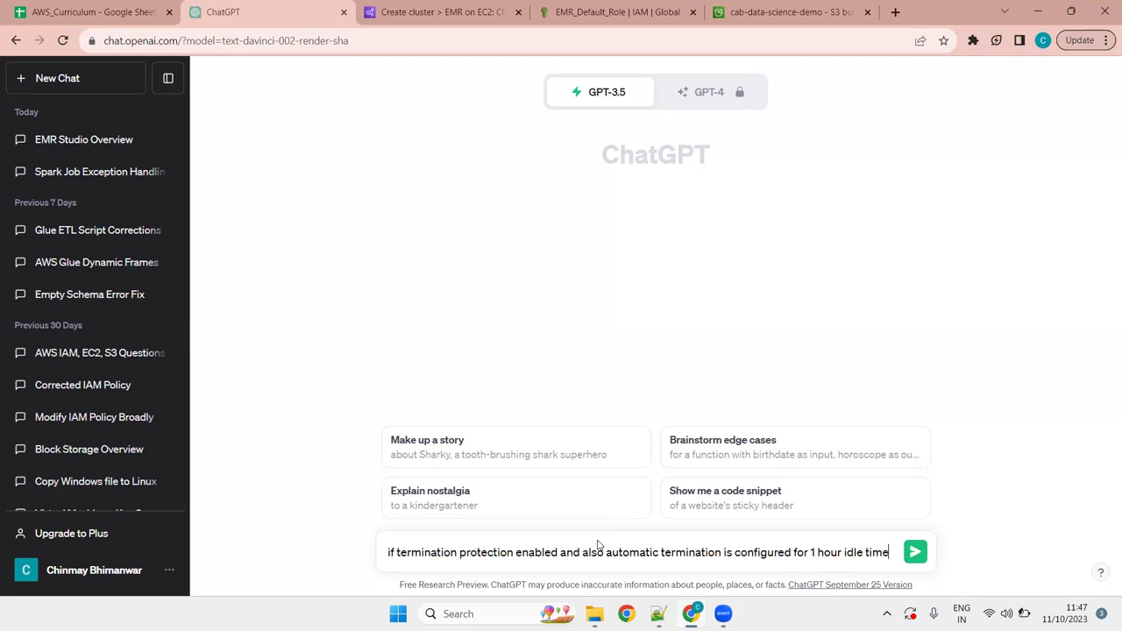
# Add the second line "Will the cluster terminate?" to the prompt and send it
pyautogui.hotkey('shift', 'Return')
pyautogui.write('Will t')
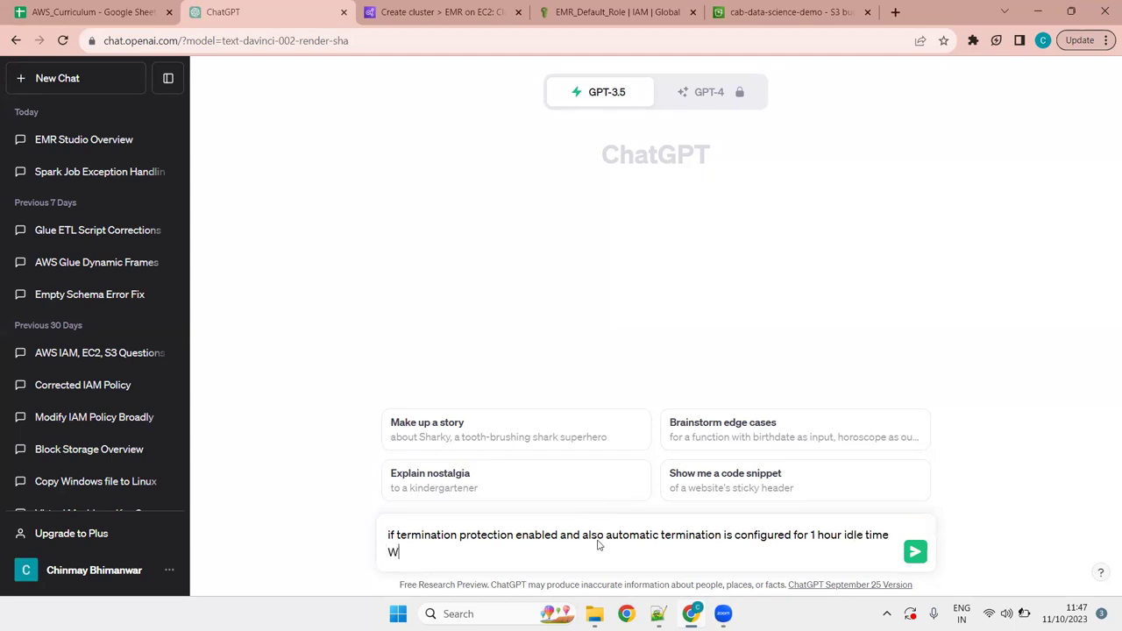
pyautogui.write('he cluster terminate?')
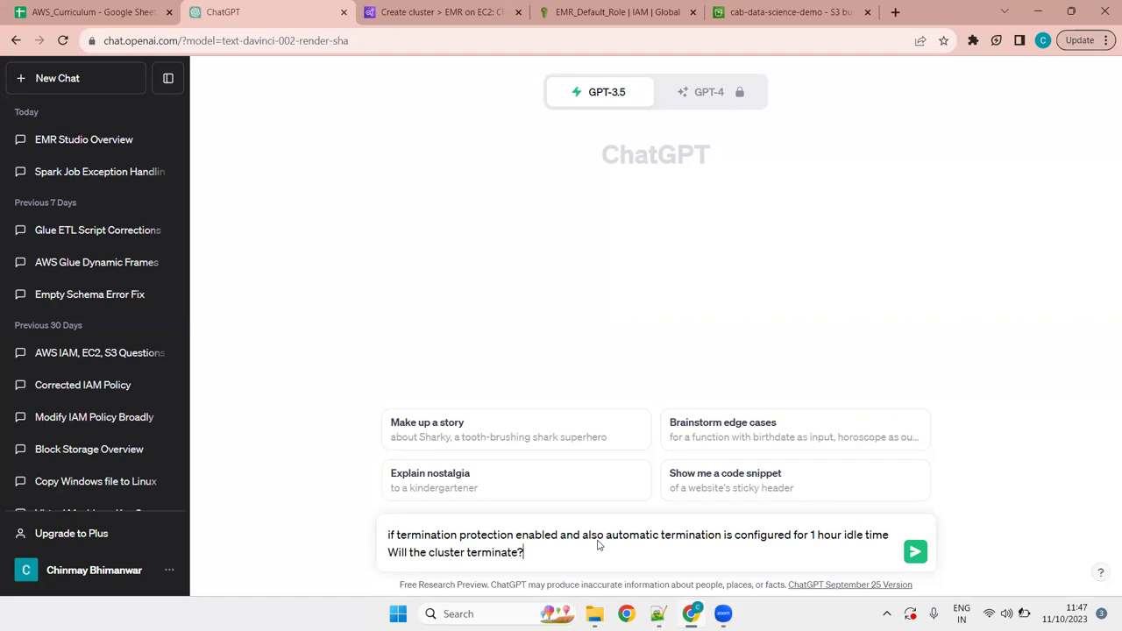
pyautogui.press('Return')
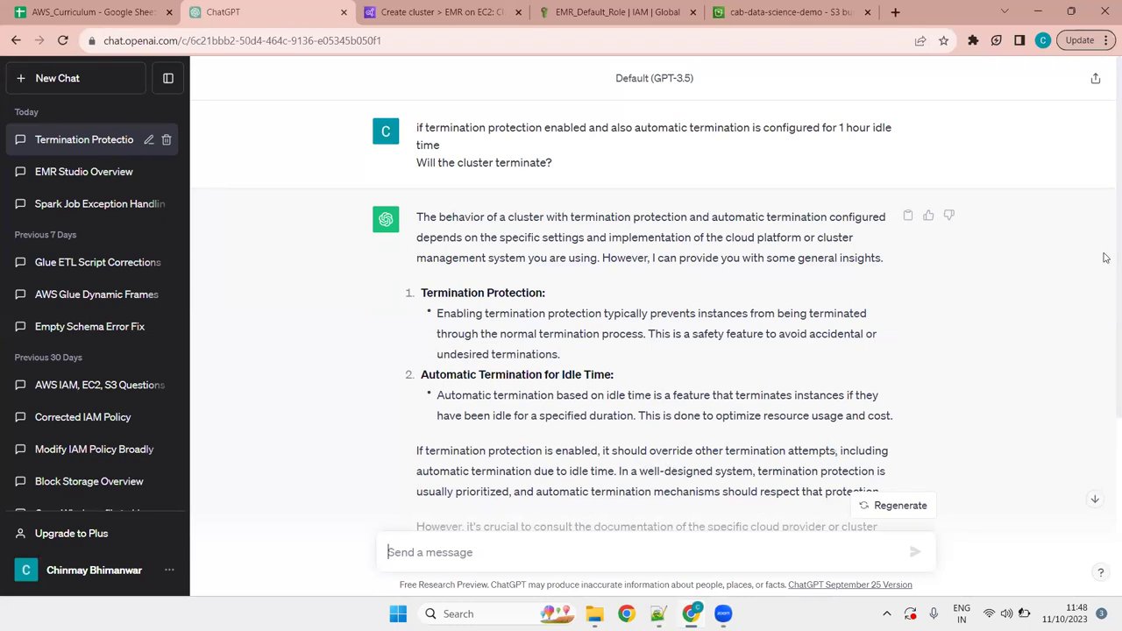
# Copy the answer's statement about termination protection overriding other attempts, through "due to idle time", into a new bullet below the empty one in Notepad++
pyautogui.scroll(-1, 1104, 281)
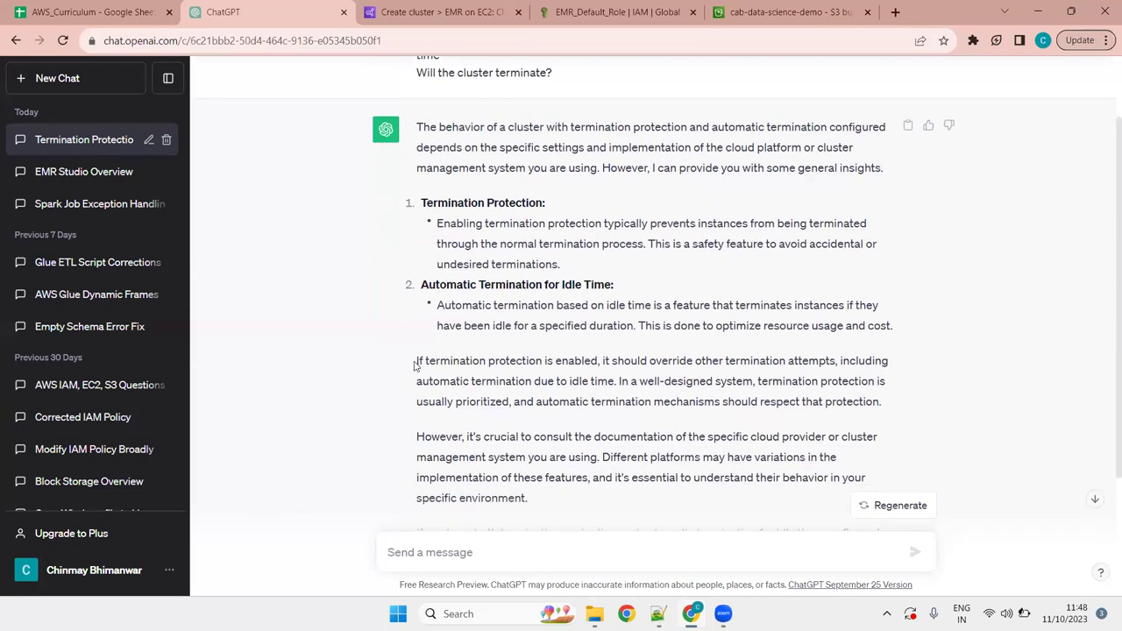
pyautogui.moveTo(415, 361); pyautogui.dragTo(610, 361)
pyautogui.moveTo(685, 364); pyautogui.dragTo(615, 383)
pyautogui.hotkey('ctrl', 'c')
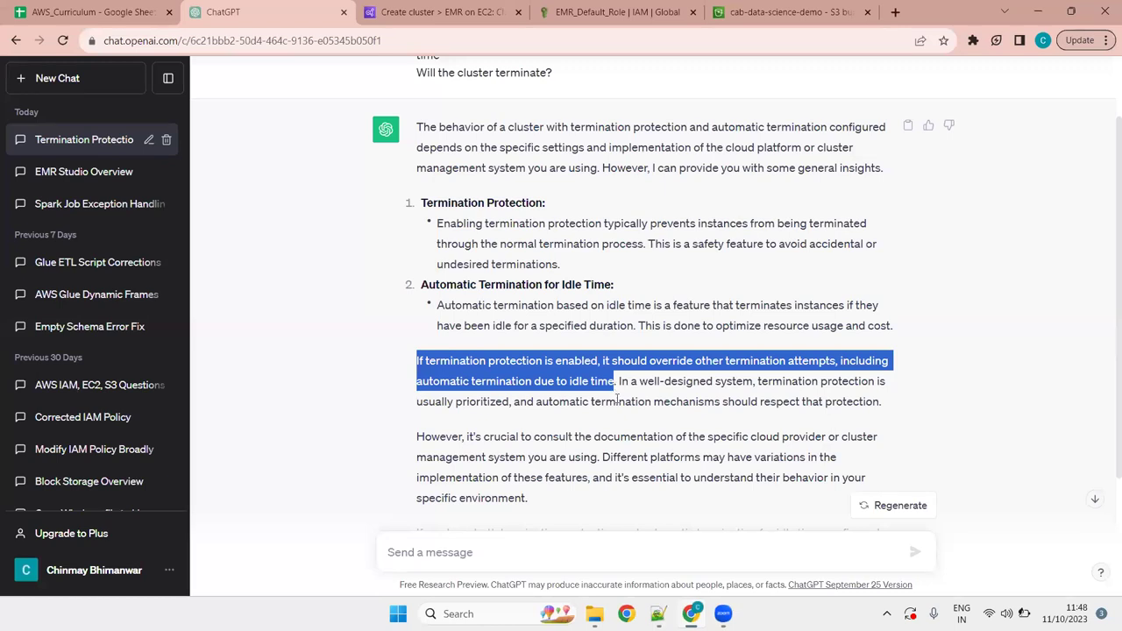
pyautogui.hotkey('alt', 'Tab')
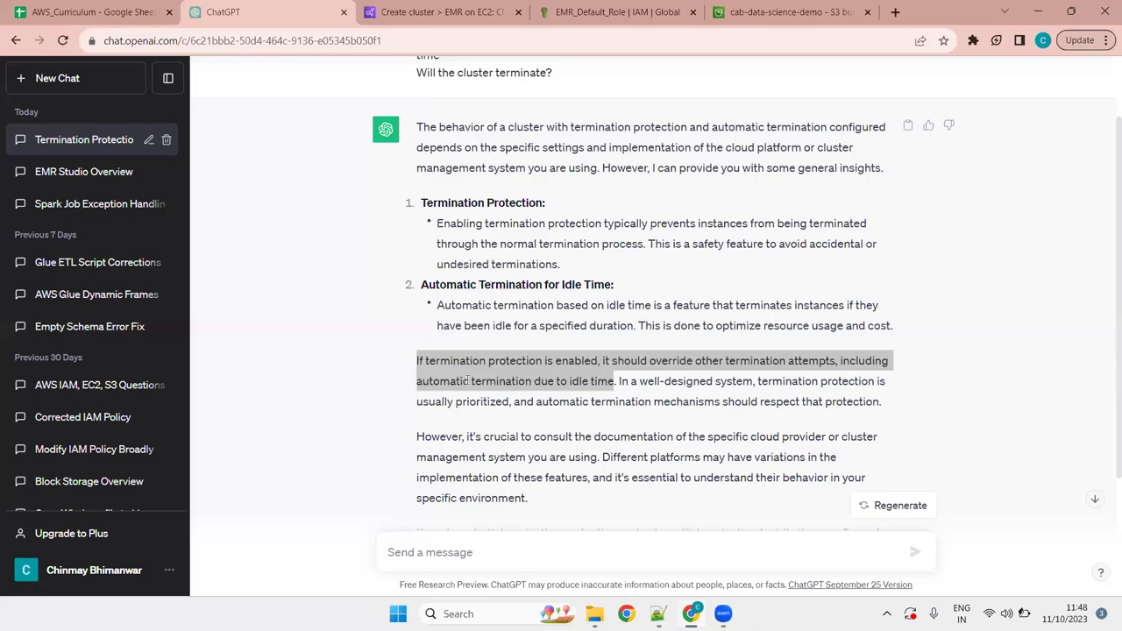
pyautogui.press('Return')
pyautogui.write('-')
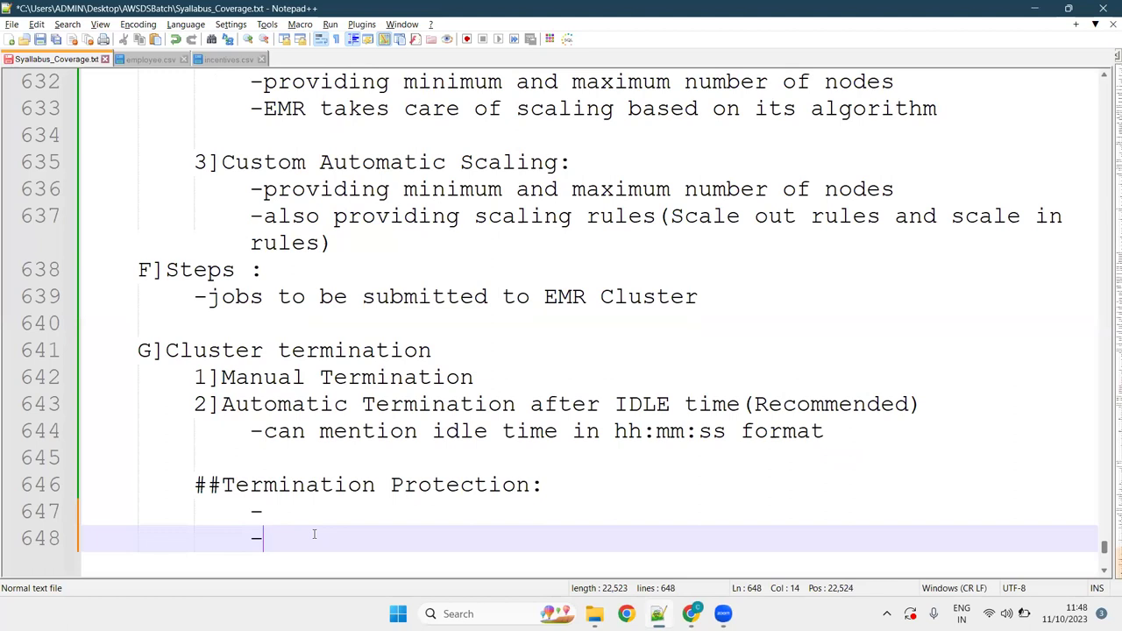
pyautogui.hotkey('ctrl', 'v')
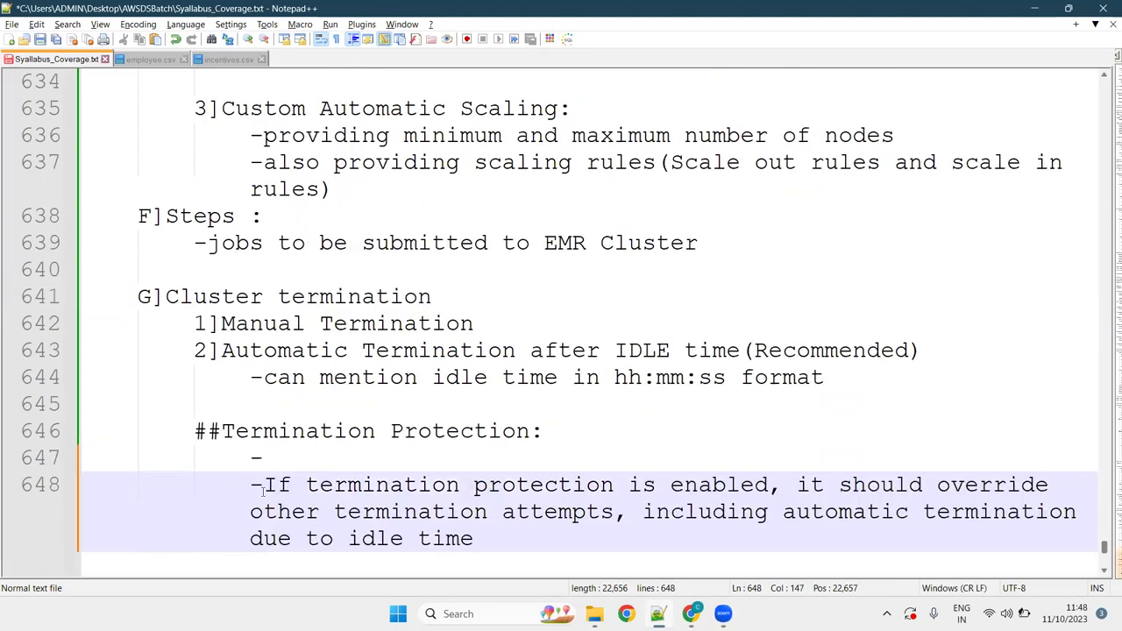
# Fill the empty first bullet under Termination Protection with "if enabled then it protects from Accedental termination"
pyautogui.click(334, 466)
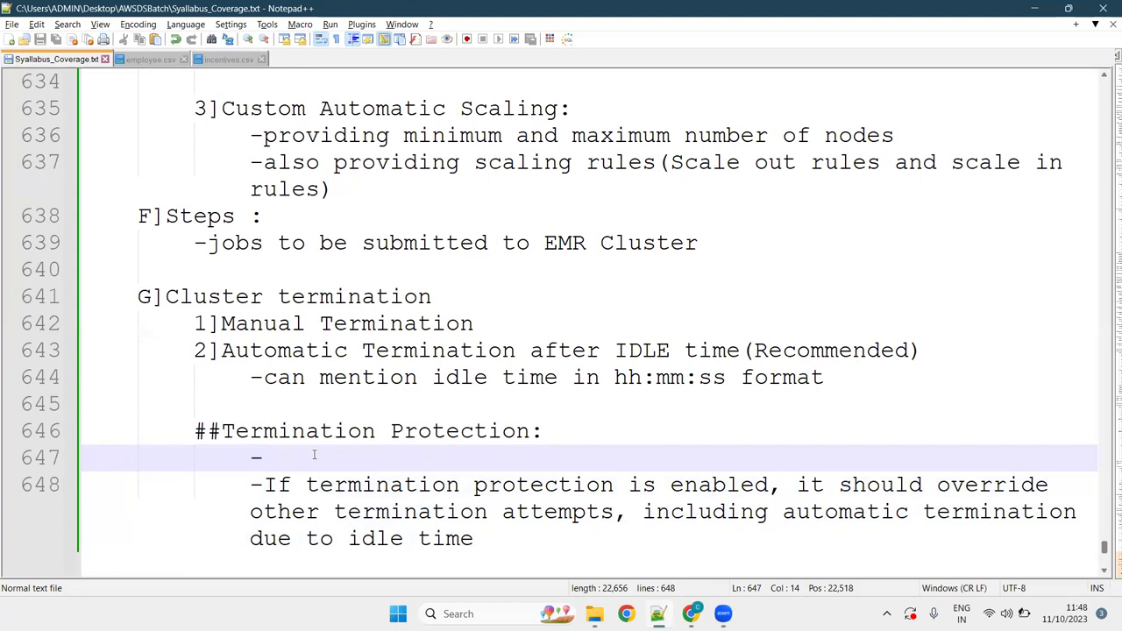
pyautogui.write('if this ')
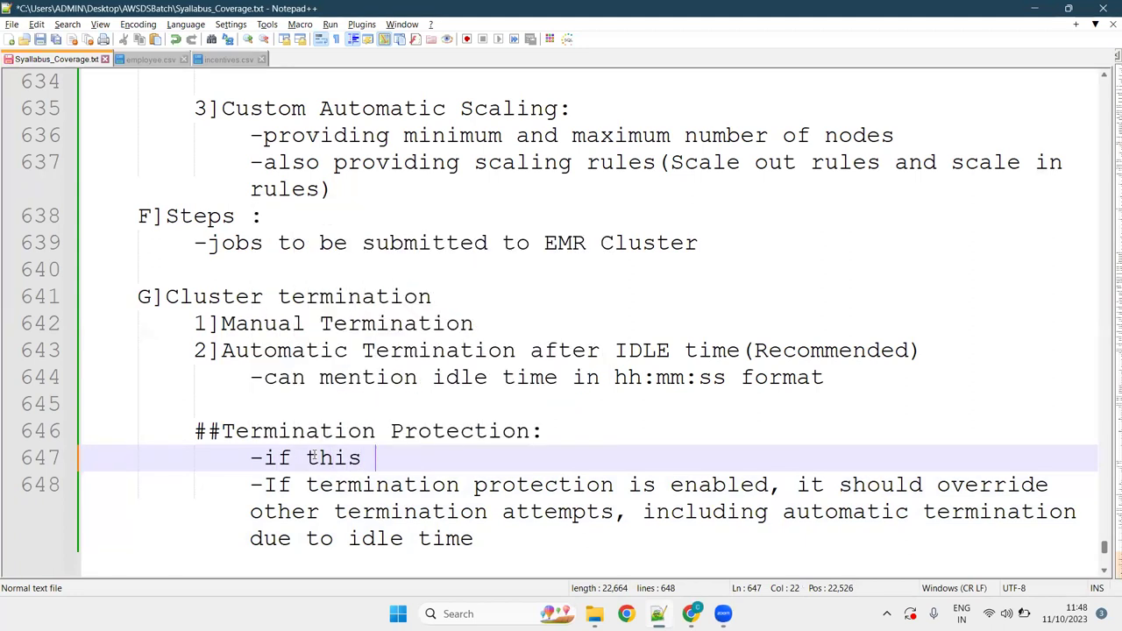
pyautogui.write('option is')
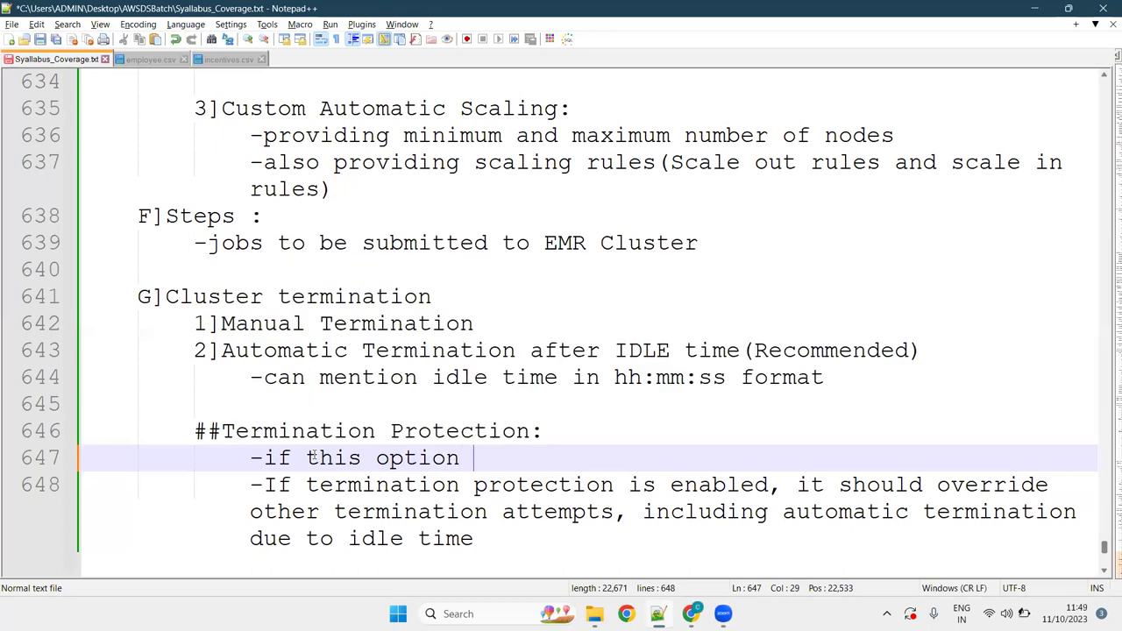
pyautogui.press('BackSpace')
pyautogui.press('BackSpace')
pyautogui.press('BackSpace')
pyautogui.press('BackSpace')
pyautogui.press('BackSpace')
pyautogui.press('BackSpace')
pyautogui.press('BackSpace')
pyautogui.press('BackSpace')
pyautogui.press('BackSpace')
pyautogui.press('BackSpace')
pyautogui.press('BackSpace')
pyautogui.press('BackSpace')
pyautogui.press('BackSpace')
pyautogui.press('BackSpace')
pyautogui.press('BackSpace')
pyautogui.press('BackSpace')
pyautogui.press('BackSpace')
pyautogui.write('f ')
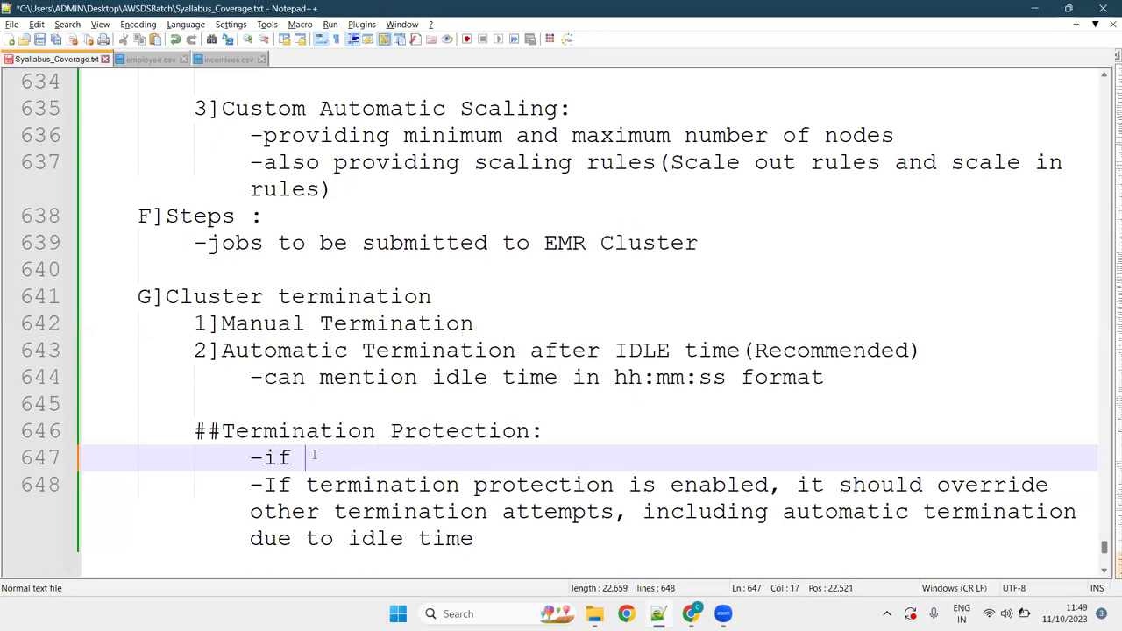
pyautogui.write('enable')
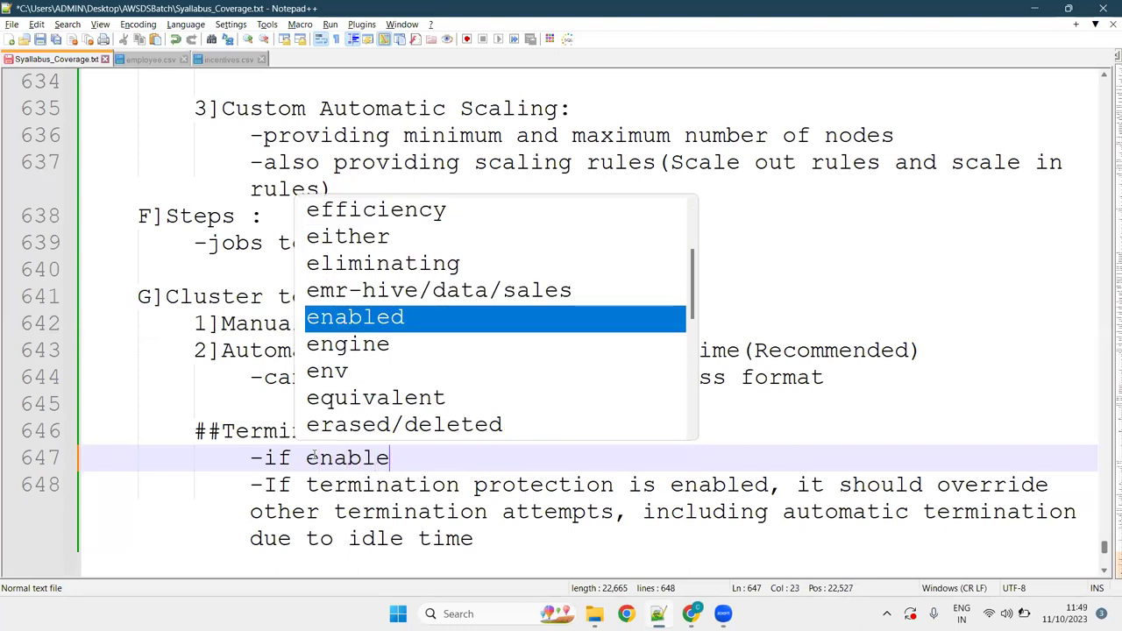
pyautogui.write('d then ')
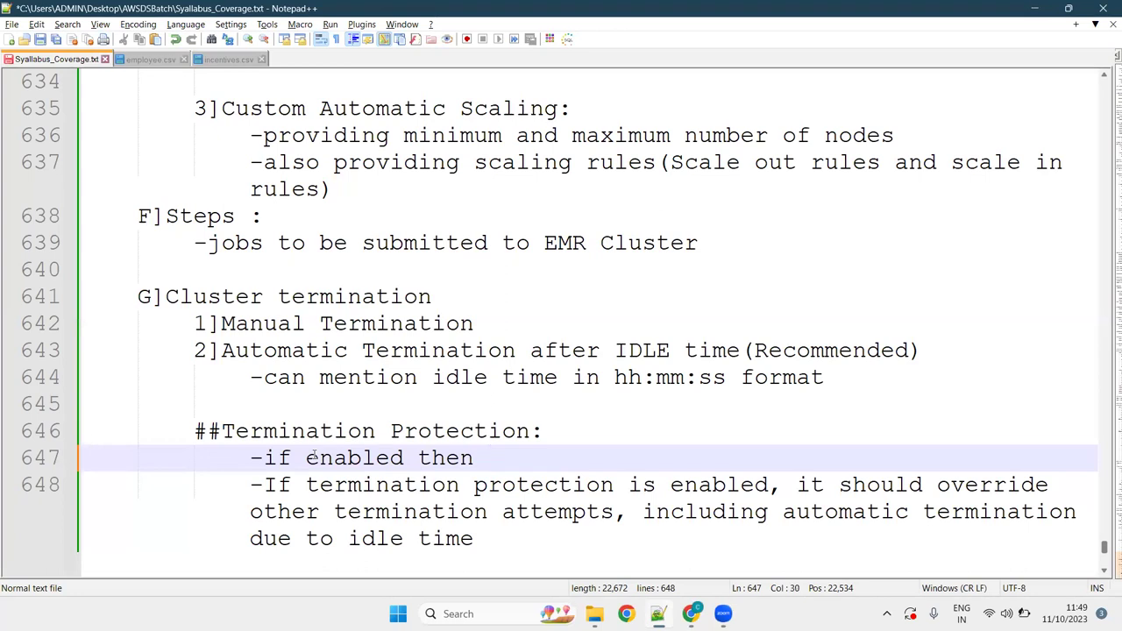
pyautogui.write('it protects fo')
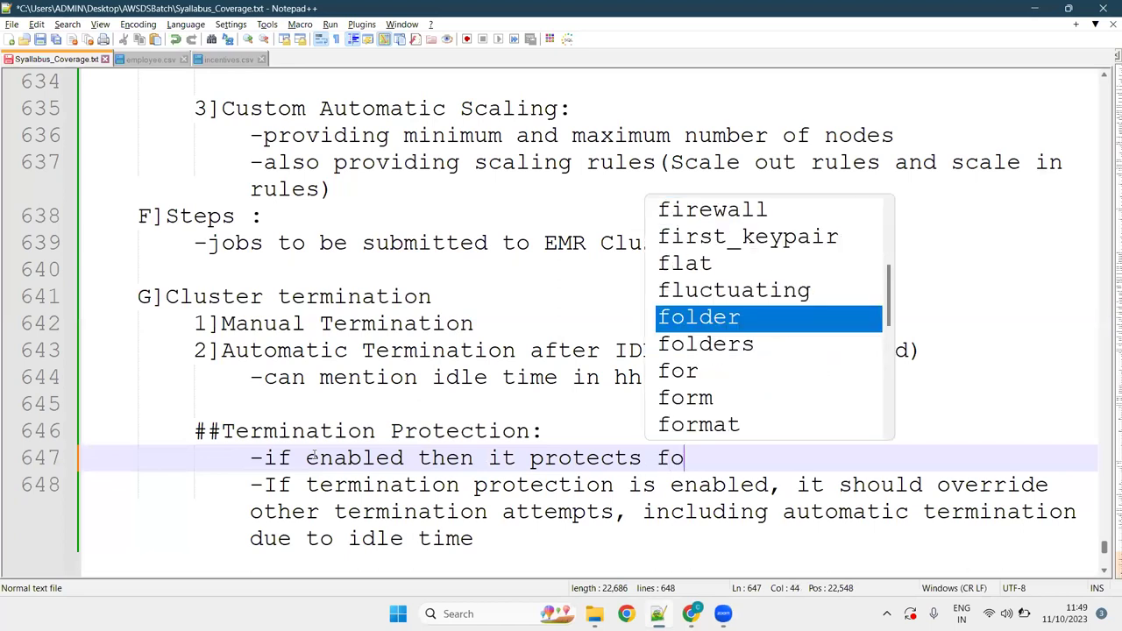
pyautogui.press('BackSpace')
pyautogui.write('rom Acc')
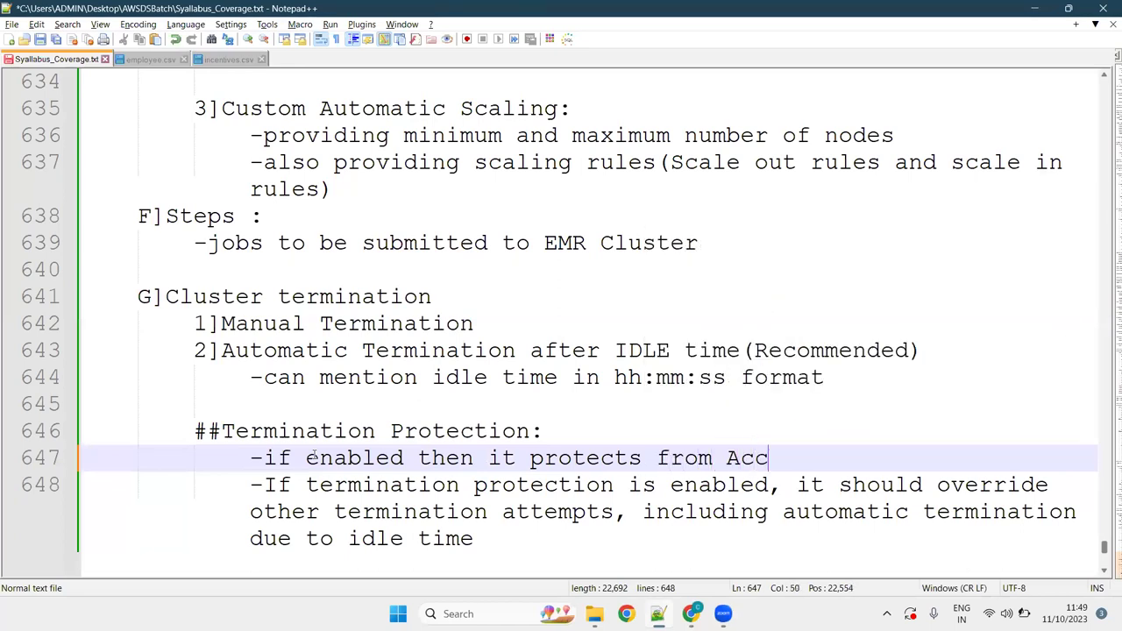
pyautogui.write('edental ')
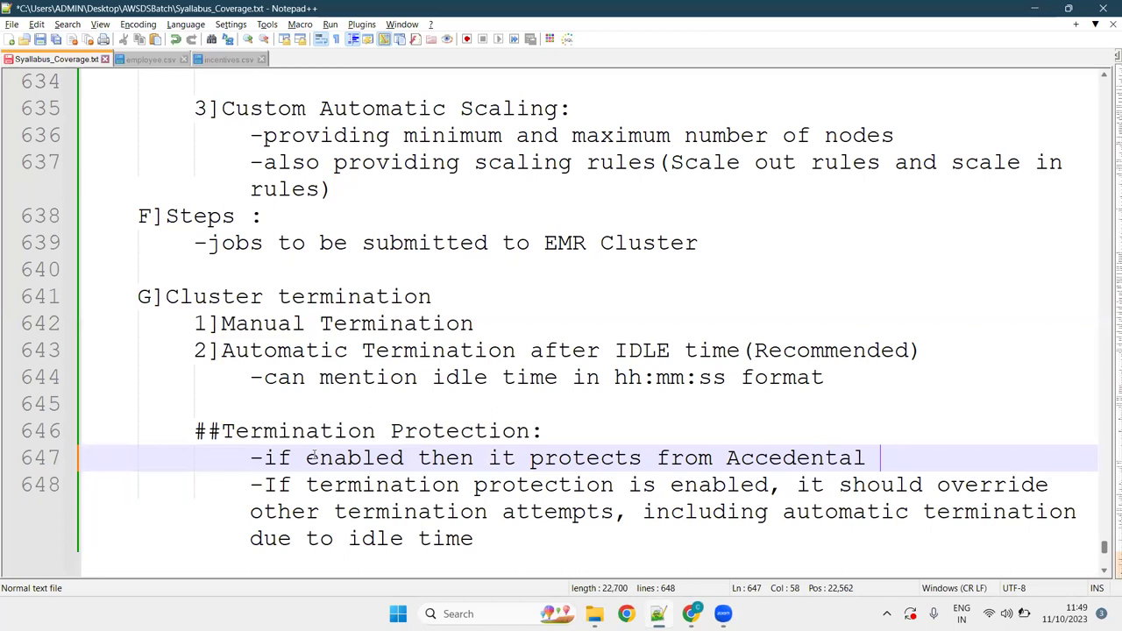
pyautogui.write('termination')
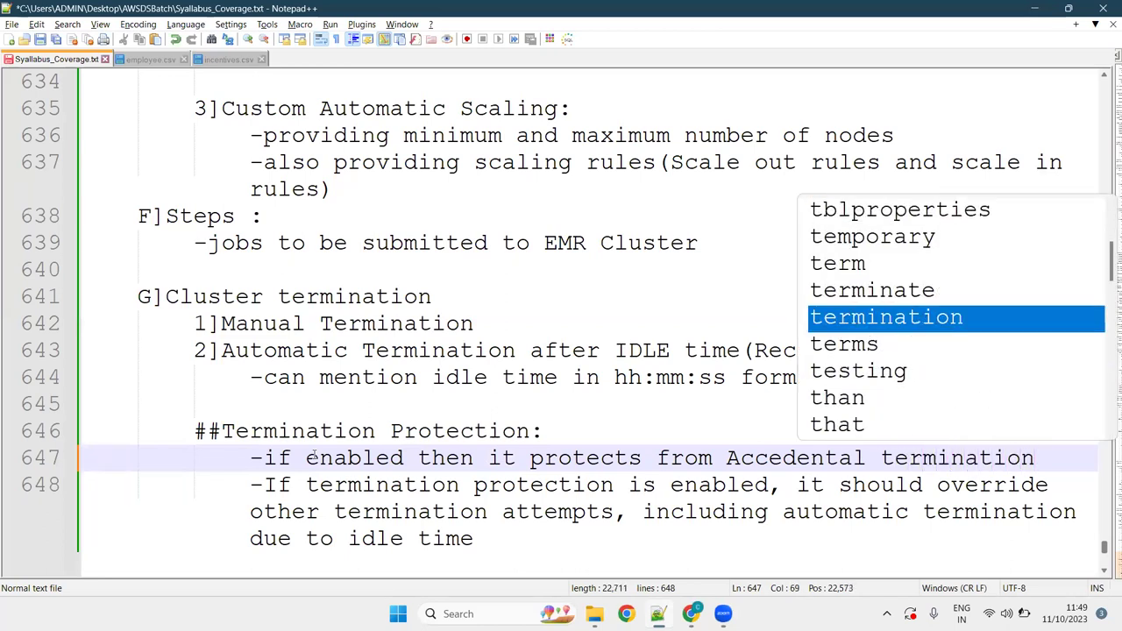
pyautogui.press('Return')
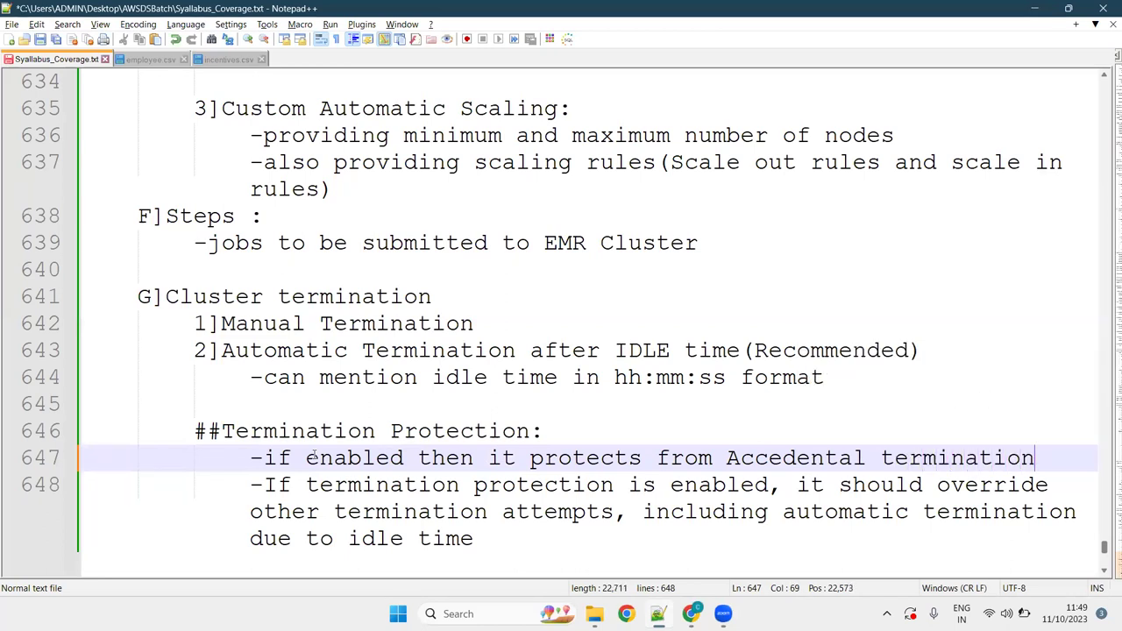
# Add a second bullet under Termination Protection reading "to terminate,we need to disable this option first"
pyautogui.press('Return')
pyautogui.write('-')
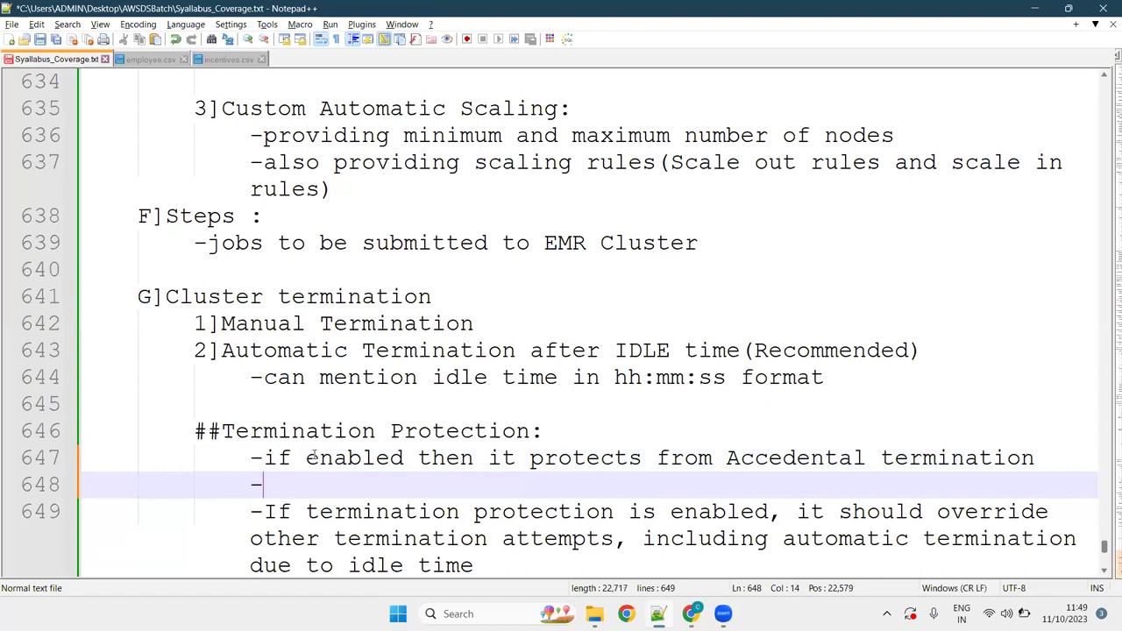
pyautogui.write('to t')
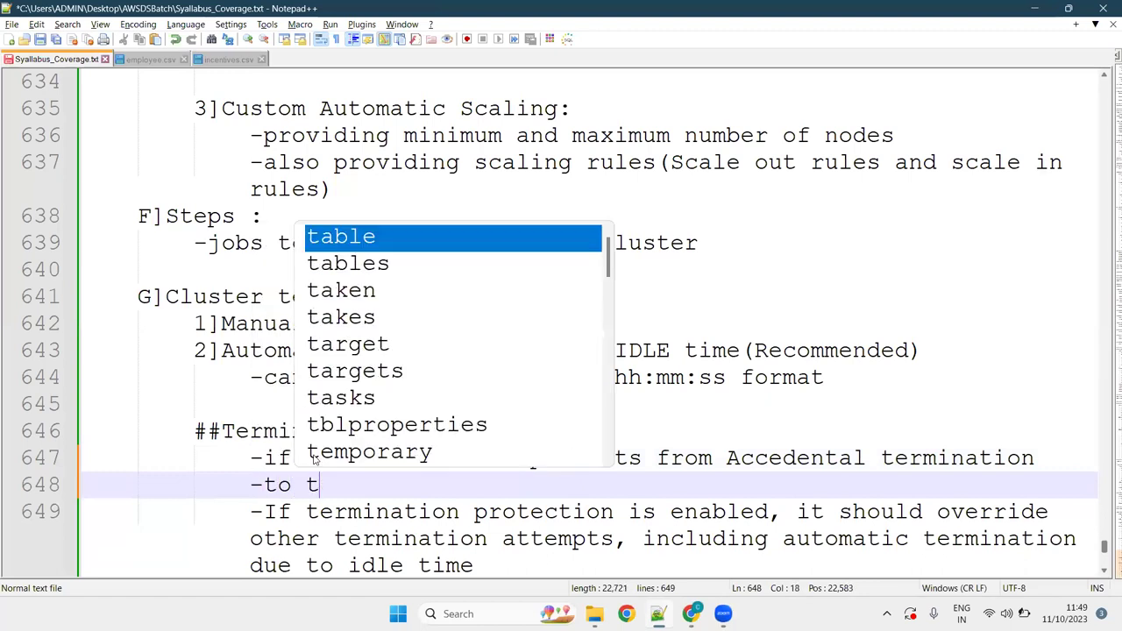
pyautogui.write('erminate')
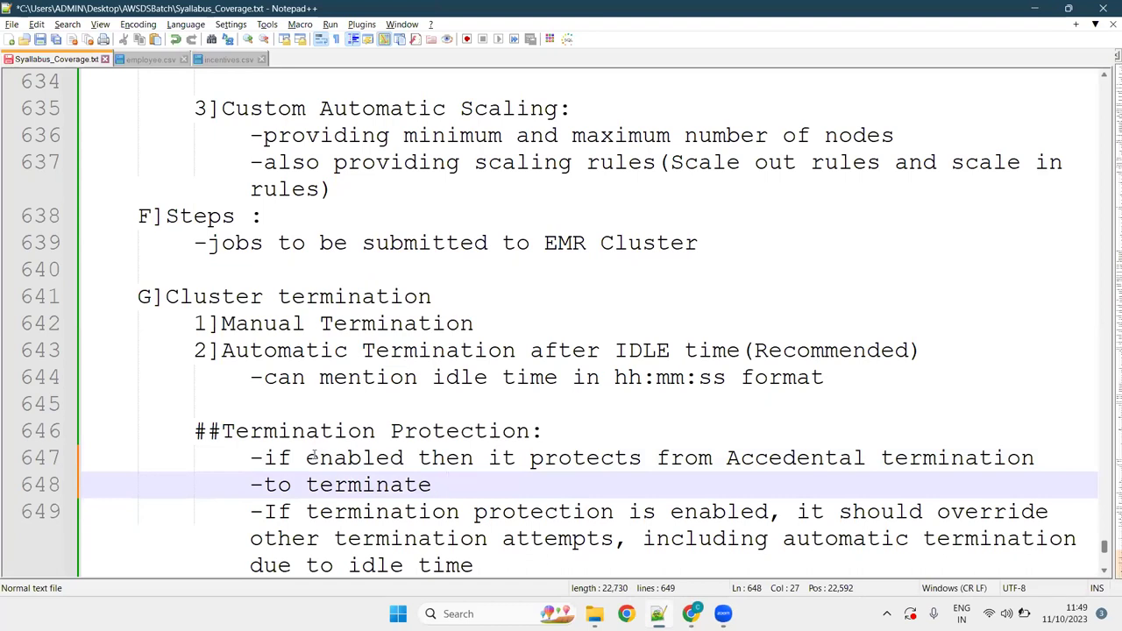
pyautogui.press('BackSpace')
pyautogui.write(',we n')
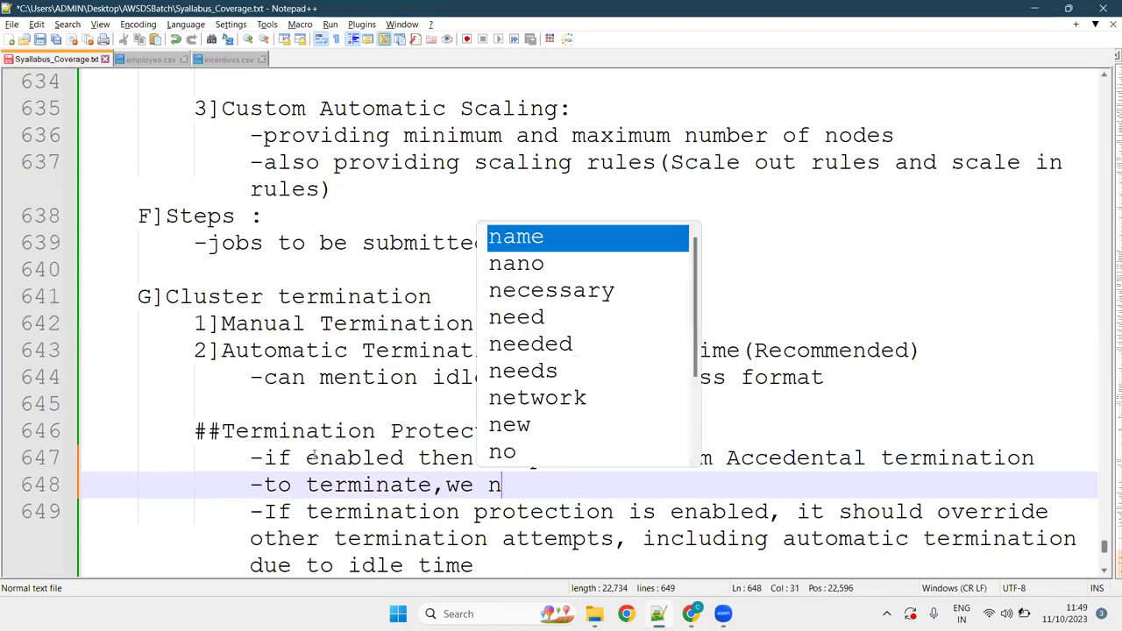
pyautogui.write('eed to ')
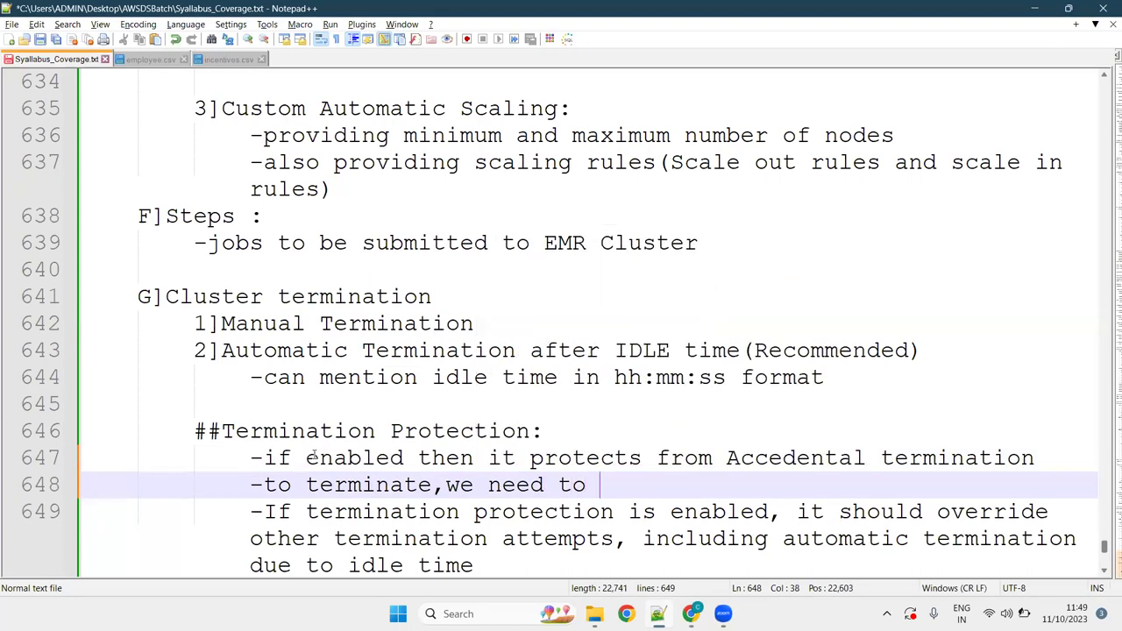
pyautogui.write('disabe')
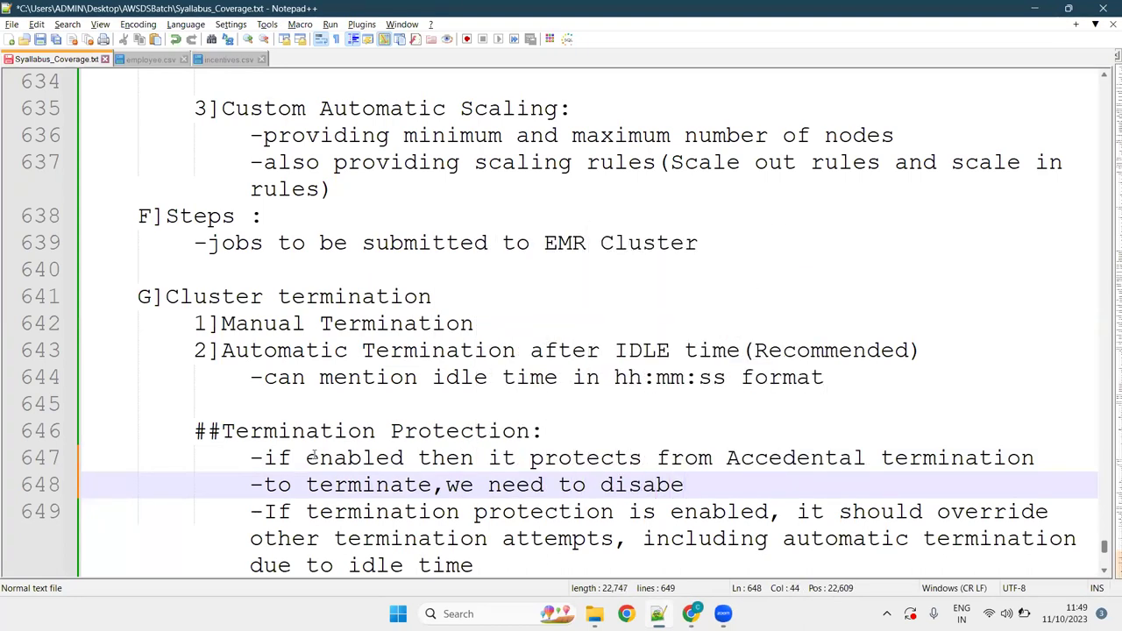
pyautogui.press('BackSpace')
pyautogui.write('le th')
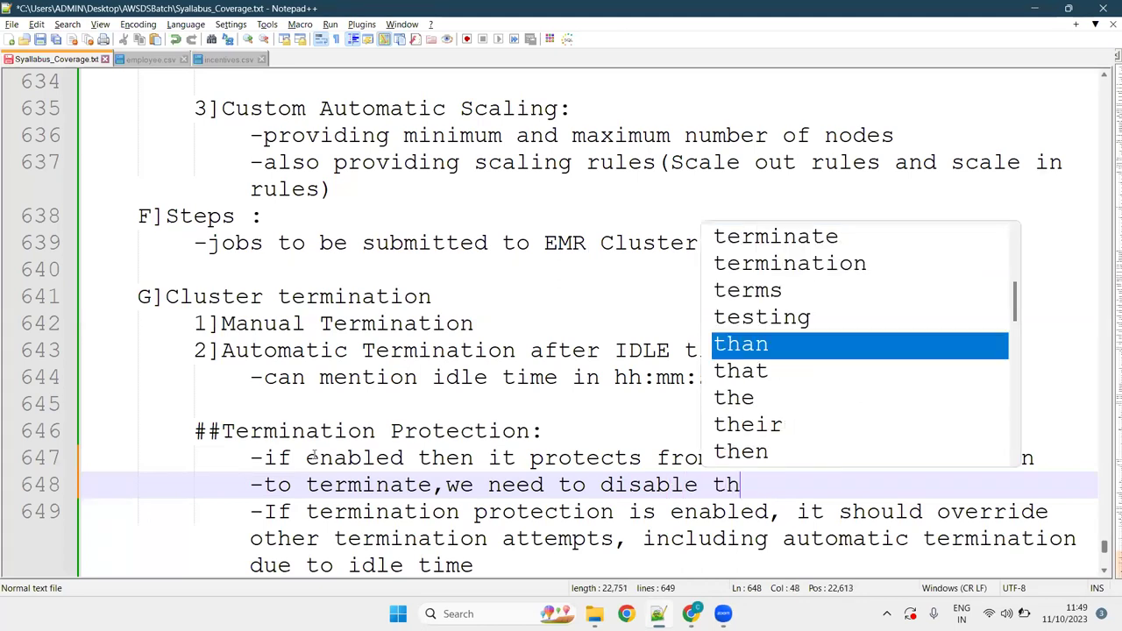
pyautogui.write('is opt')
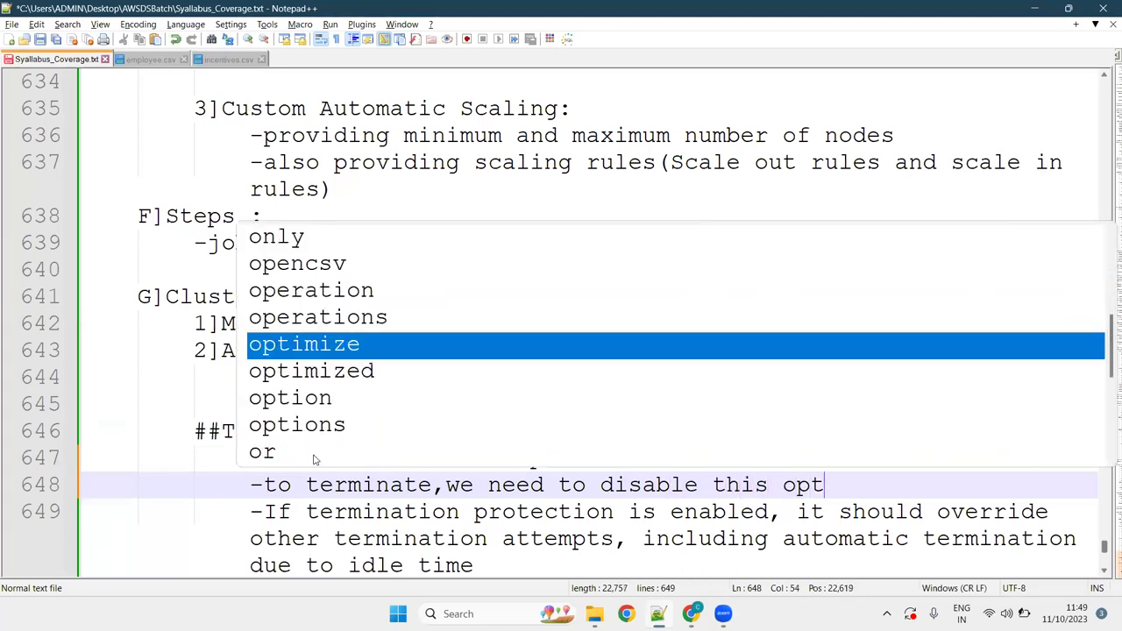
pyautogui.write('ion fi')
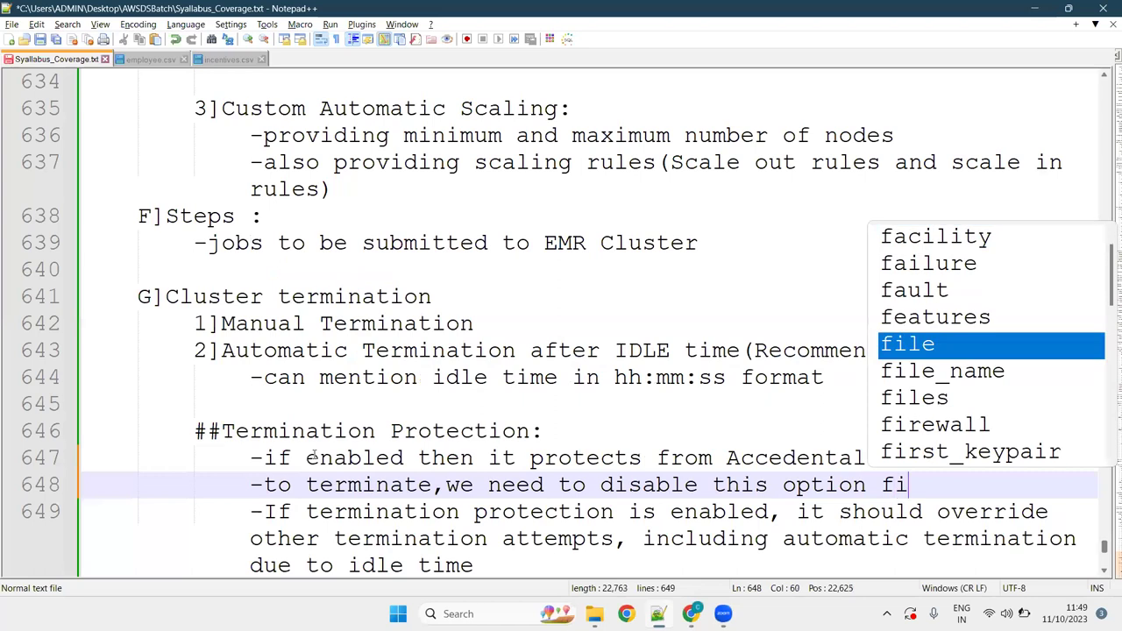
pyautogui.write('rst')
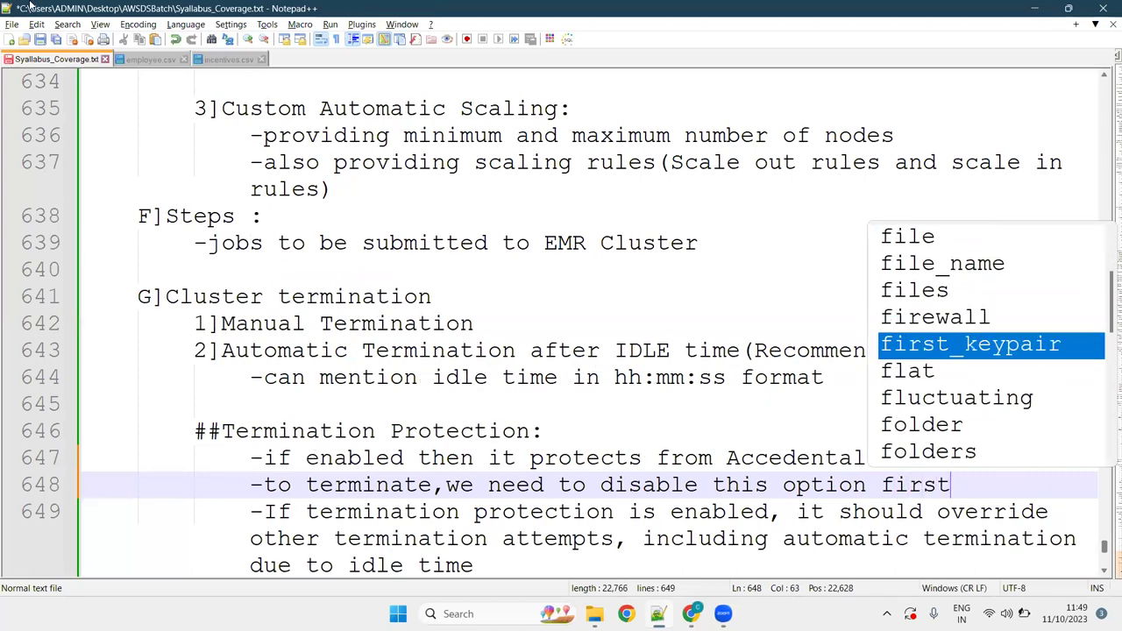
pyautogui.press('super+Left')
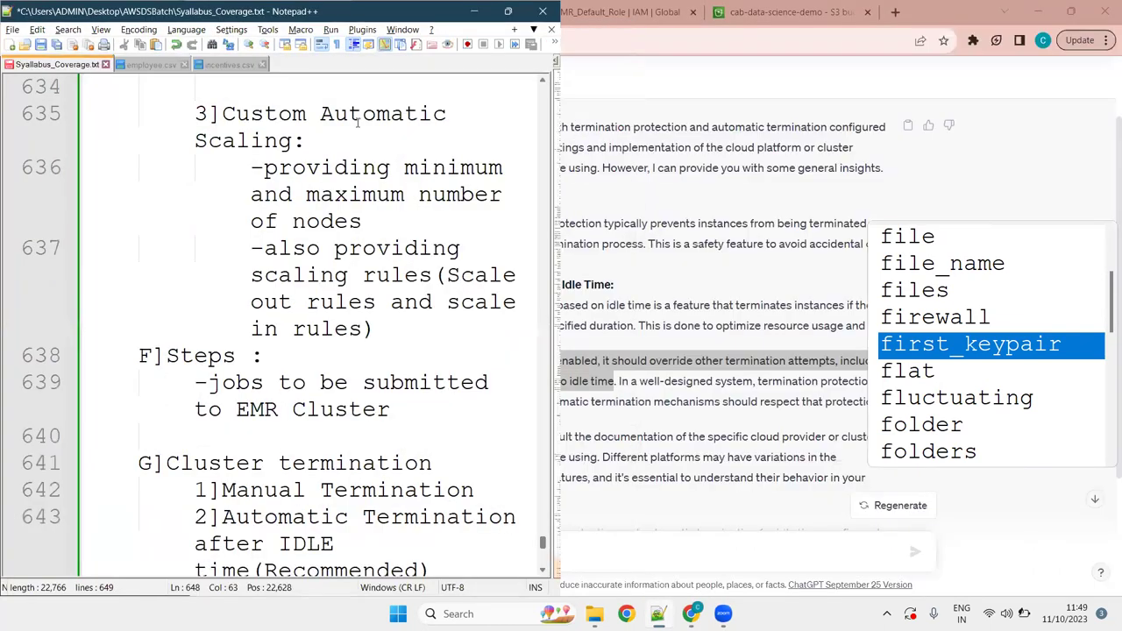
pyautogui.press('super+Down')
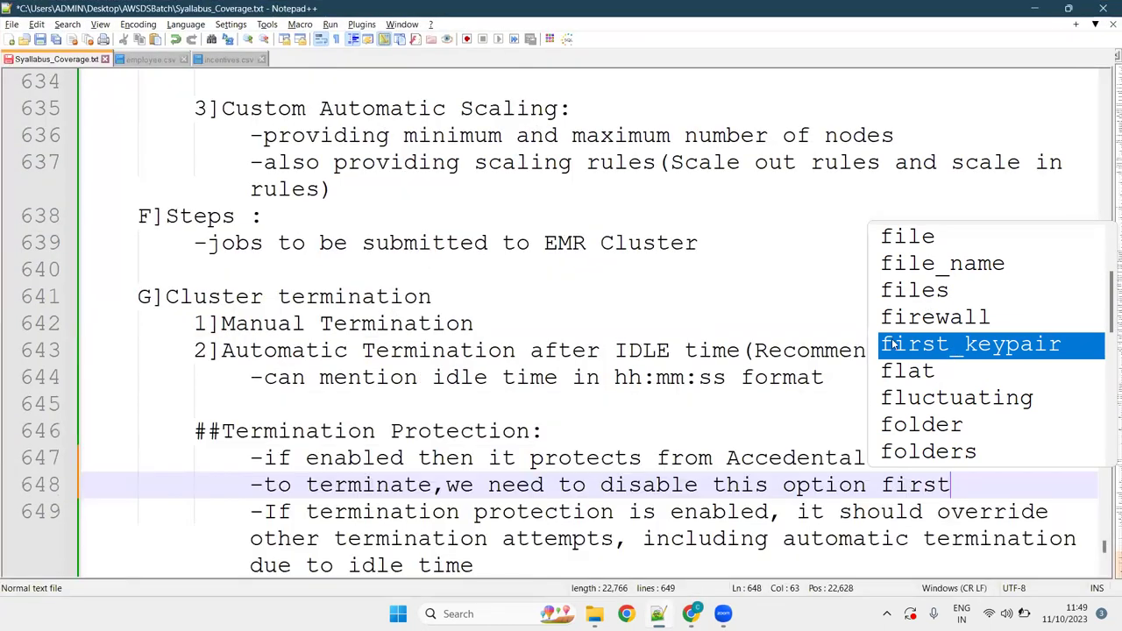
pyautogui.click(543, 323)
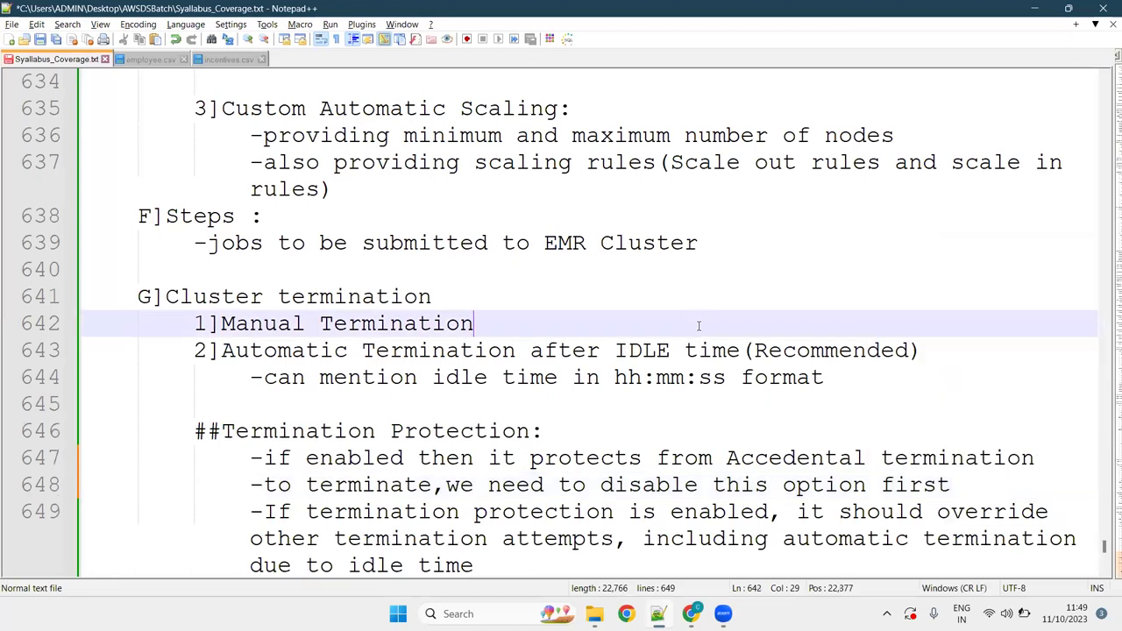
# End the last Termination Protection bullet, after "due to idle time", with a period
pyautogui.click(533, 405)
pyautogui.scroll(-5, 543, 400)
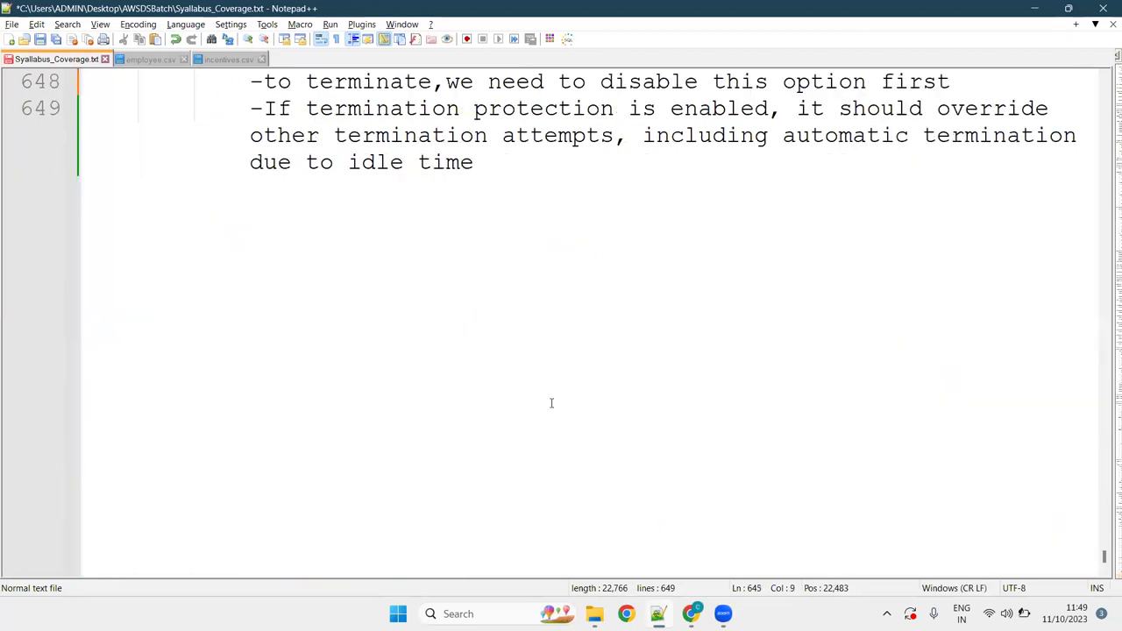
pyautogui.click(543, 177)
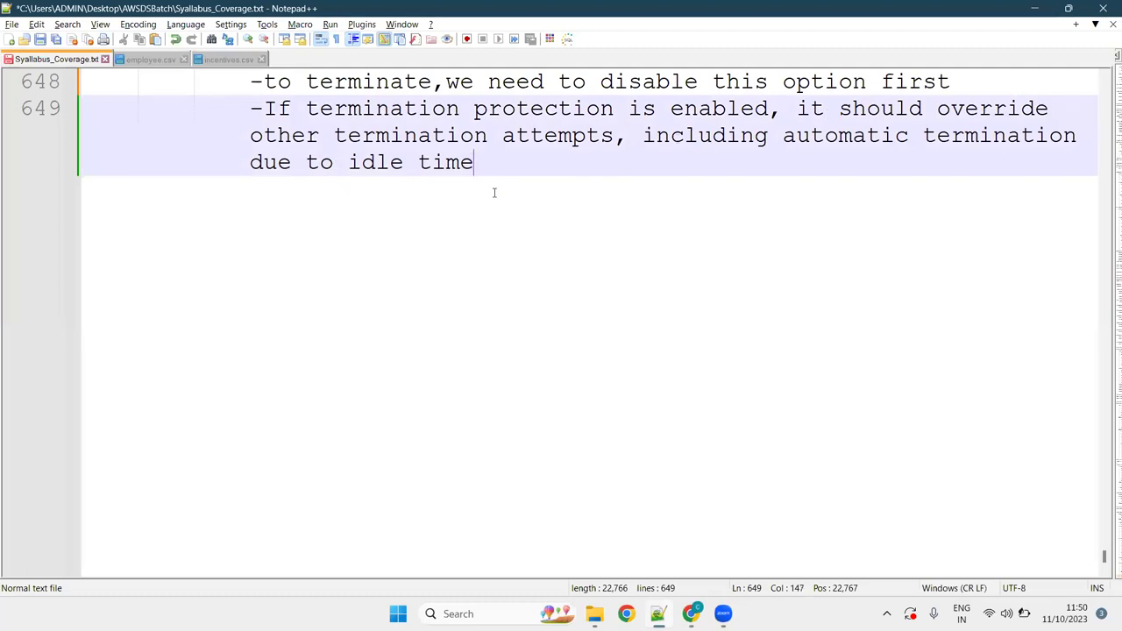
pyautogui.write('.')
# Switch to the EMR Create cluster page in Chrome and turn off termination protection under Cluster termination
pyautogui.hotkey('alt', 'Tab')
pyautogui.hotkey('alt', 'Tab')
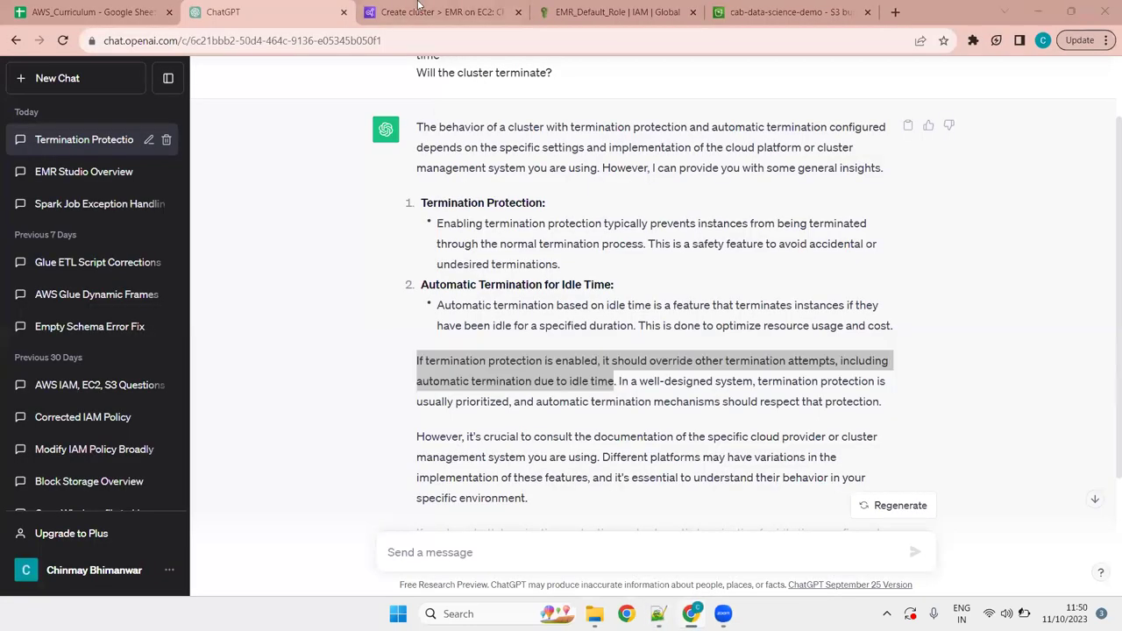
pyautogui.hotkey('alt', 'Tab')
pyautogui.hotkey('ctrl', 'Tab')
pyautogui.click(68, 516)
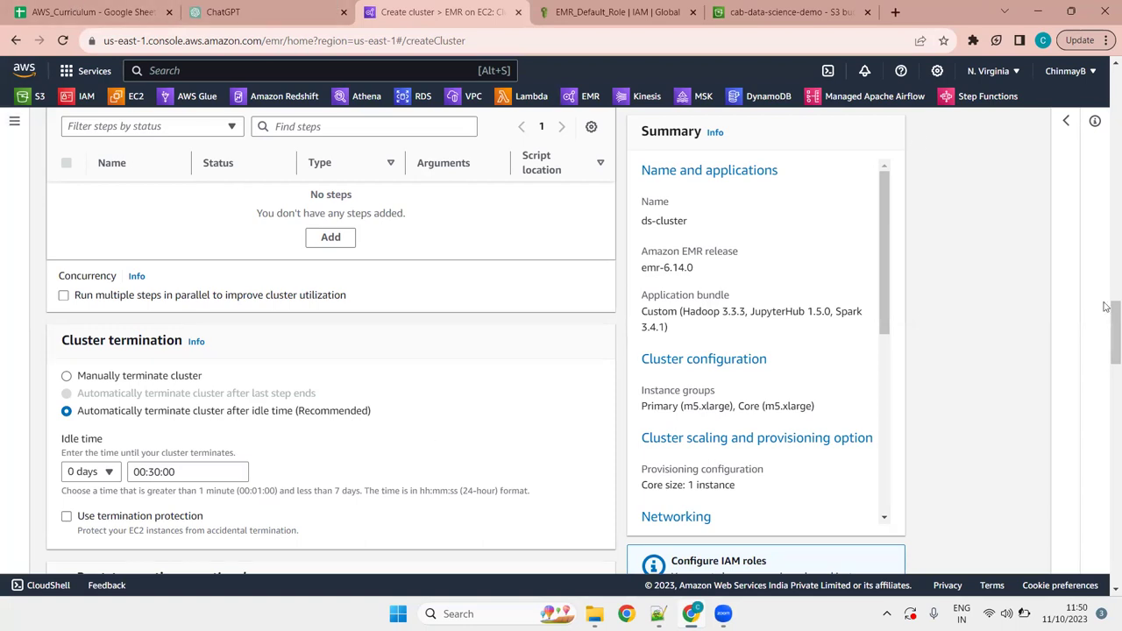
# Examine the description of the optional Bootstrap actions section and the fields of its Add bootstrap action form, without adding an action
pyautogui.moveTo(1106, 317); pyautogui.dragTo(1105, 353)
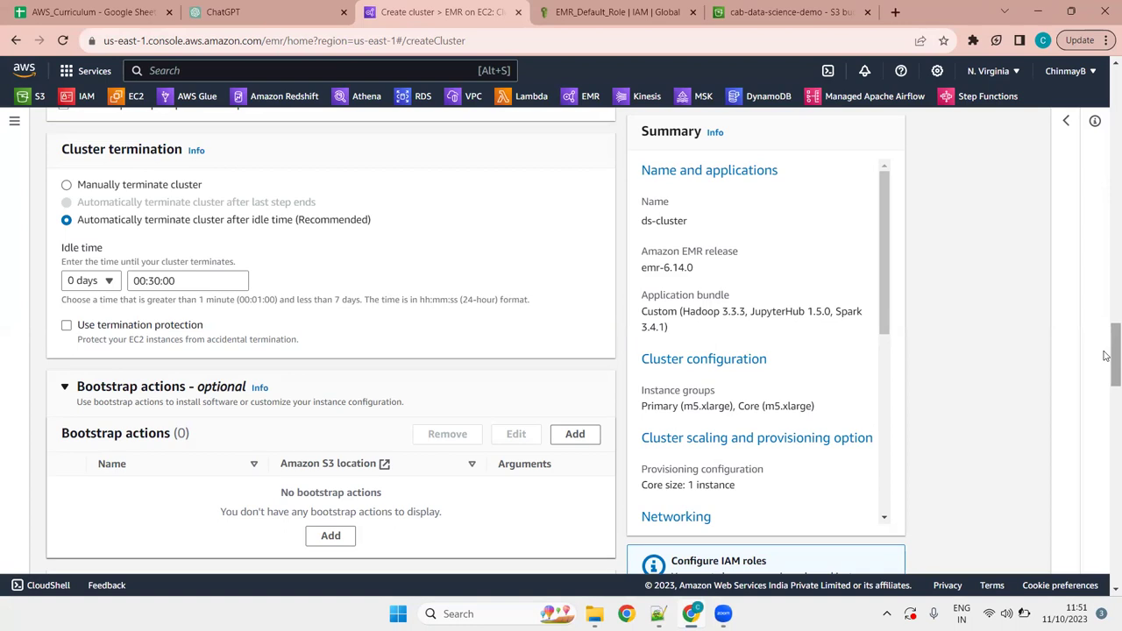
pyautogui.moveTo(1105, 355); pyautogui.dragTo(1108, 371)
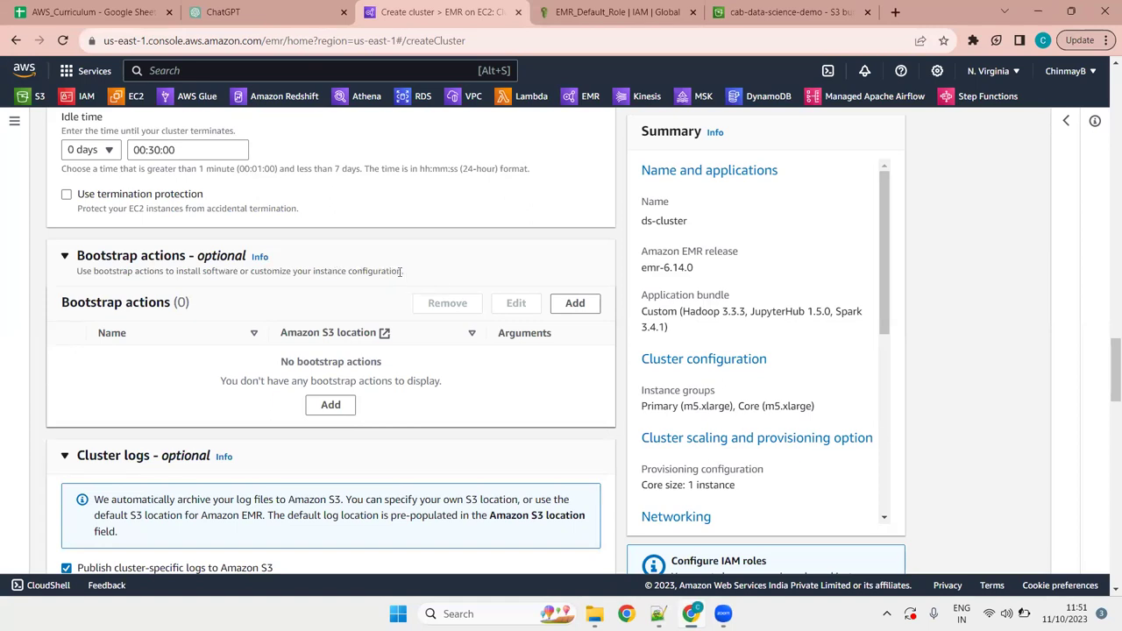
pyautogui.moveTo(404, 271); pyautogui.dragTo(71, 275)
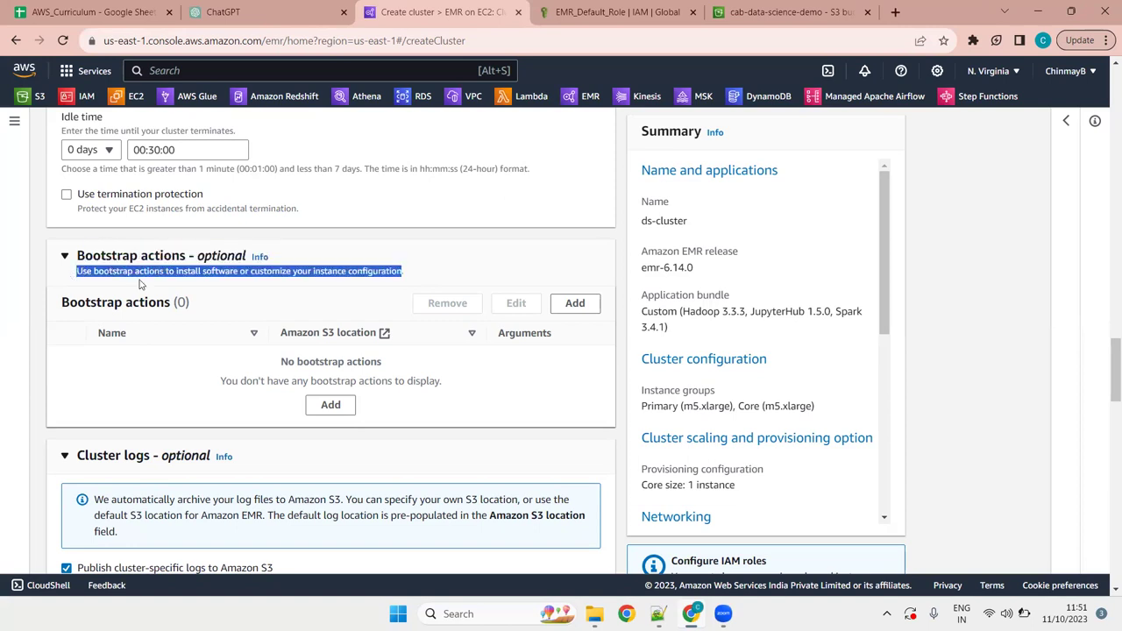
pyautogui.click(211, 294)
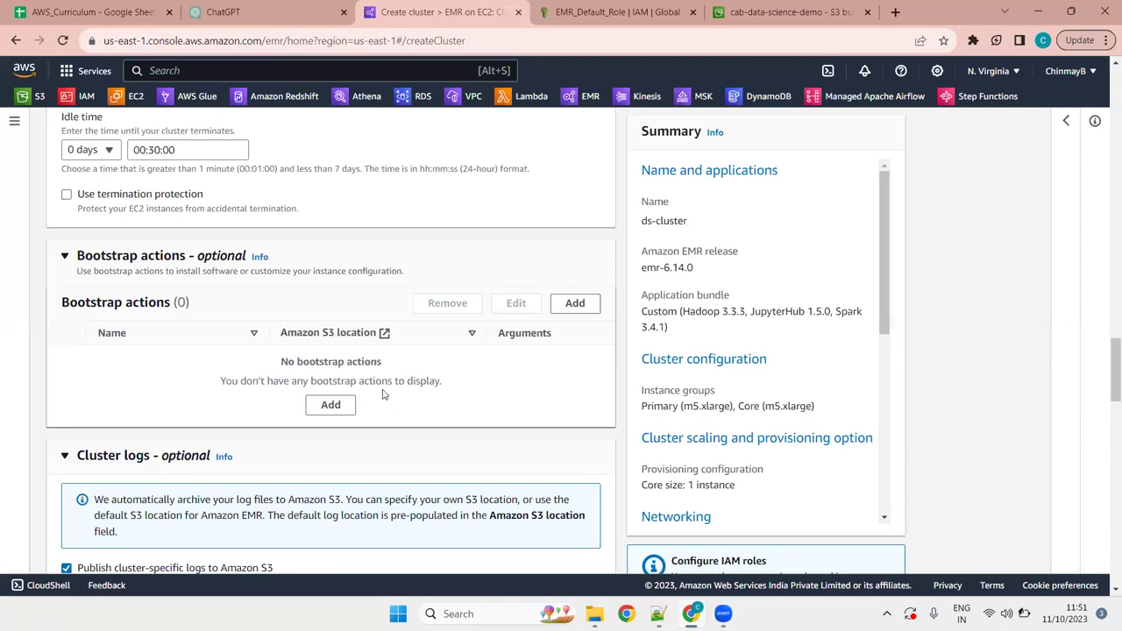
pyautogui.click(329, 406)
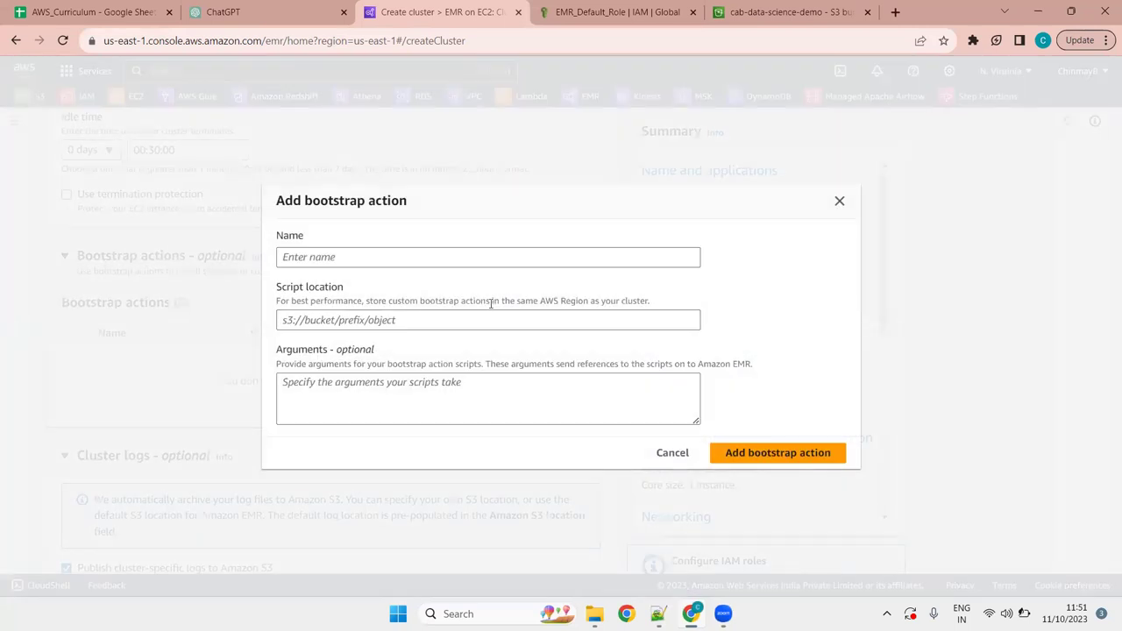
pyautogui.click(840, 203)
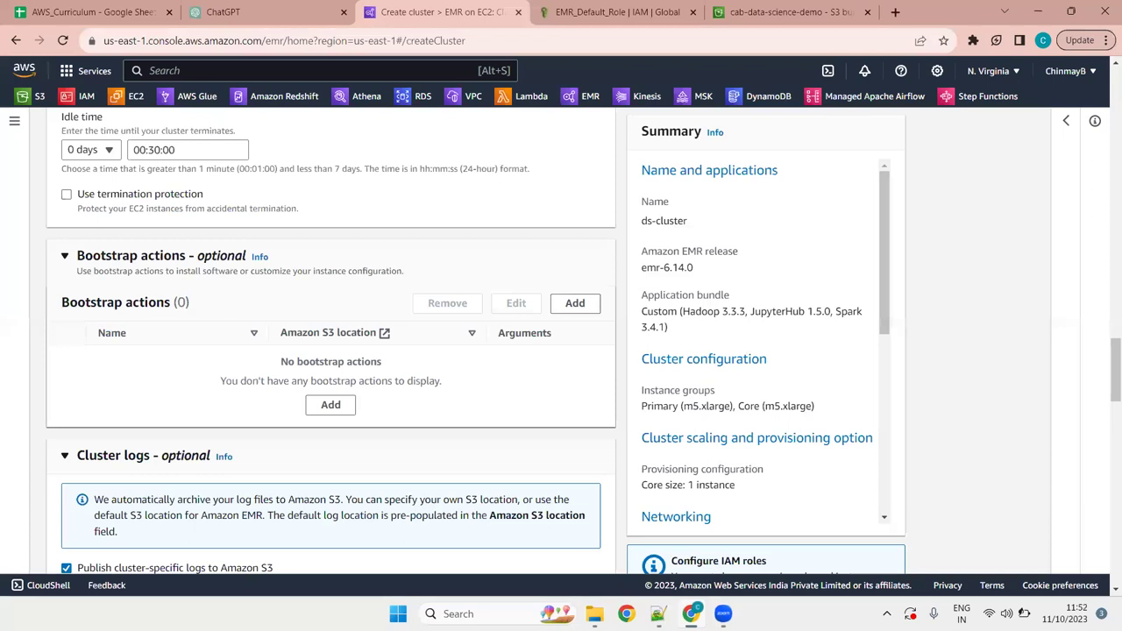
# Review the Bootstrap actions heading and list, and look over the Cluster logs section below it
pyautogui.doubleClick(84, 271)
pyautogui.moveTo(77, 271); pyautogui.dragTo(62, 253)
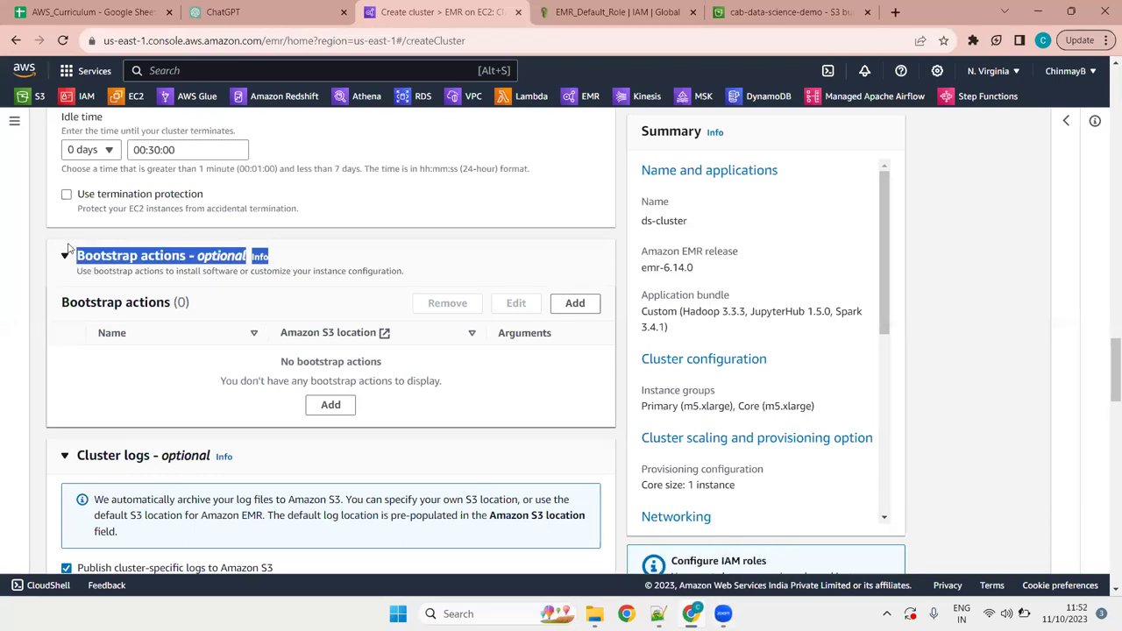
pyautogui.click(403, 256)
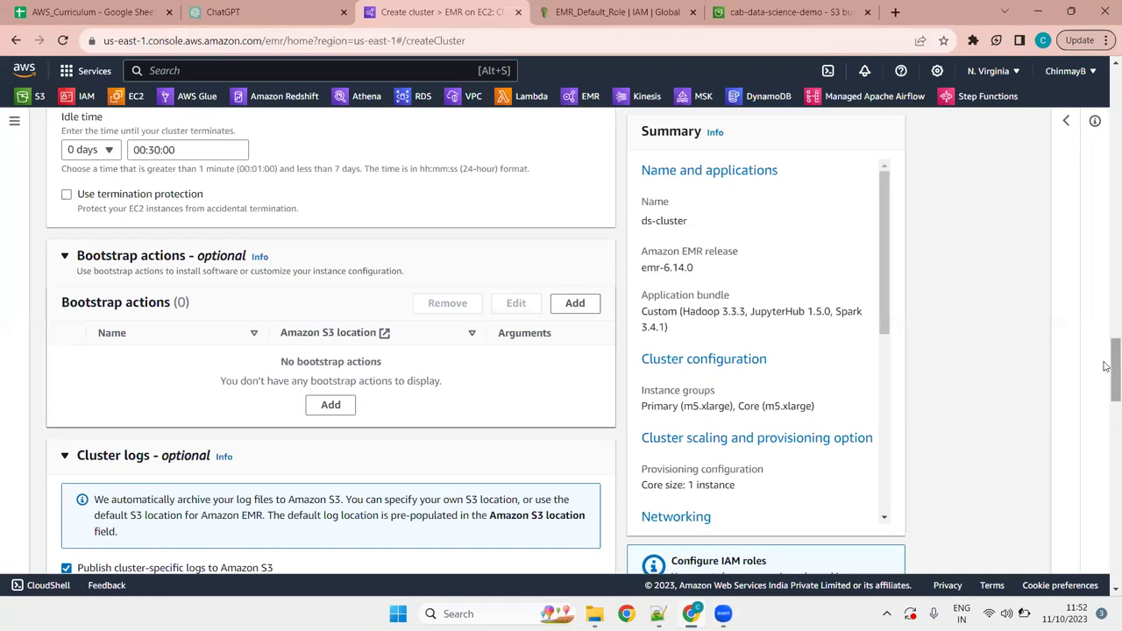
pyautogui.moveTo(1106, 364)
pyautogui.mouseDown()
pyautogui.moveTo(1106, 382)
pyautogui.moveTo(1106, 372)
pyautogui.mouseUp()
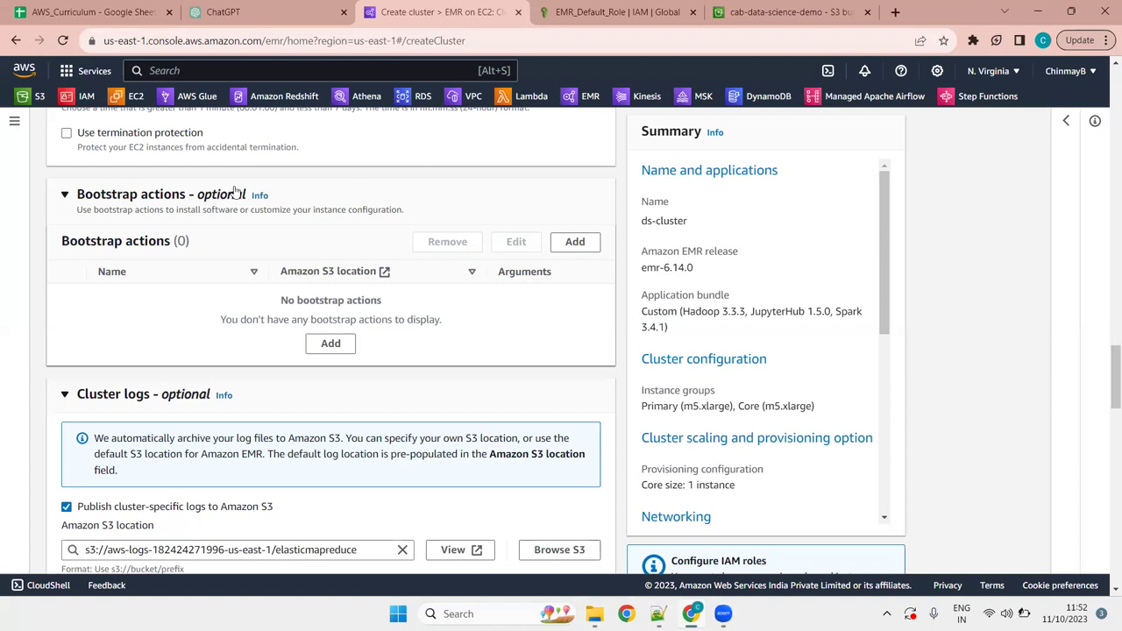
pyautogui.tripleClick(333, 300)
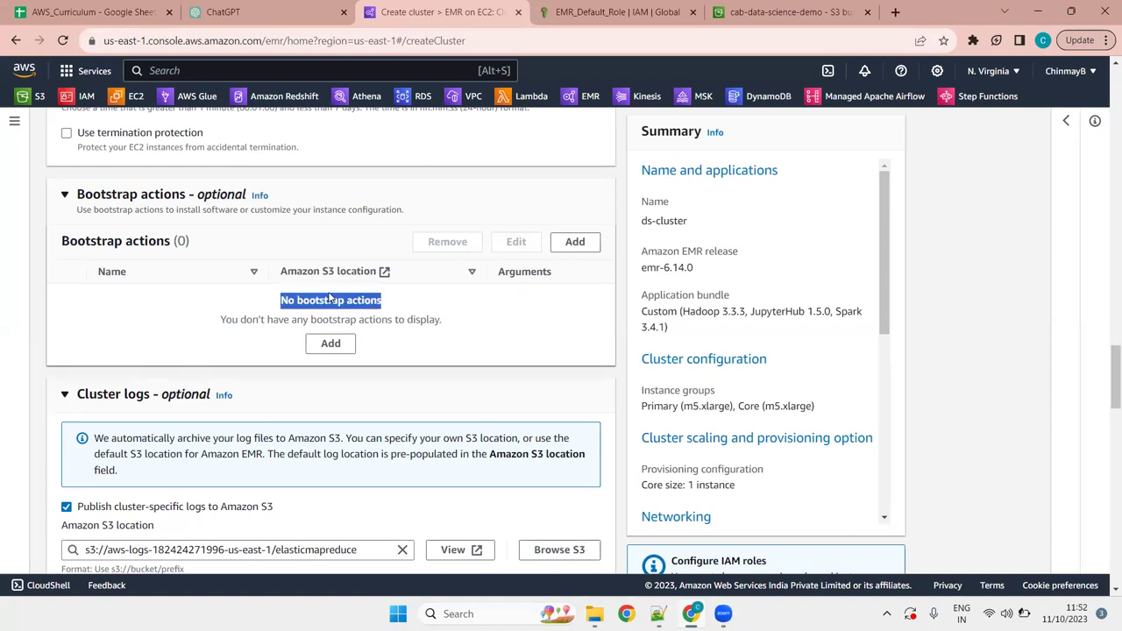
pyautogui.click(336, 296)
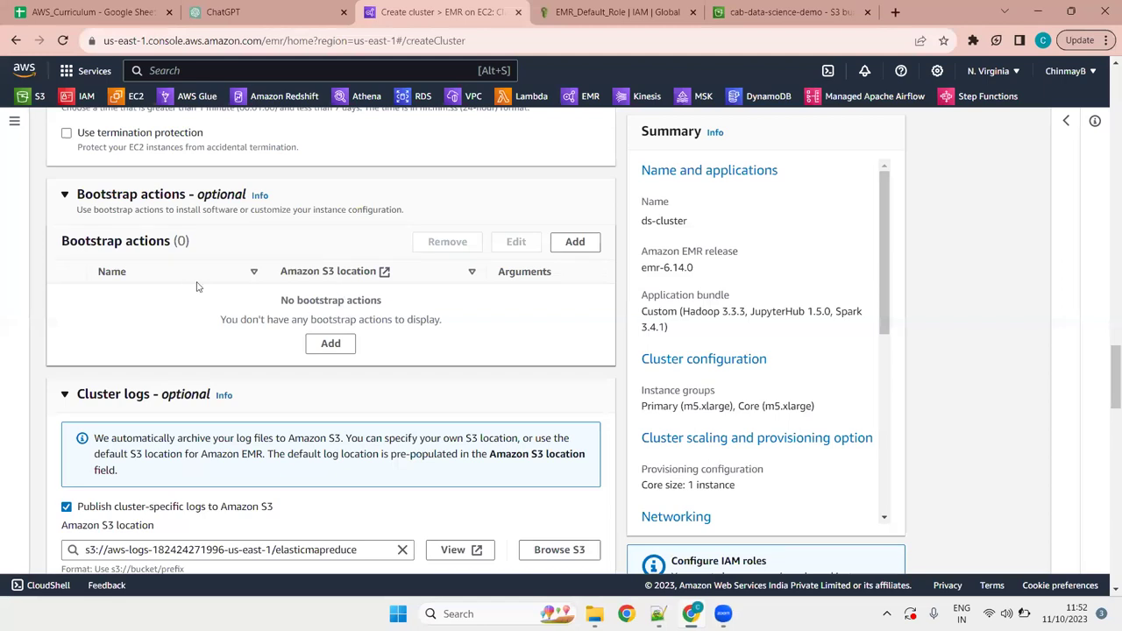
pyautogui.scroll(-4, 453, 289)
pyautogui.scroll(4, 395, 298)
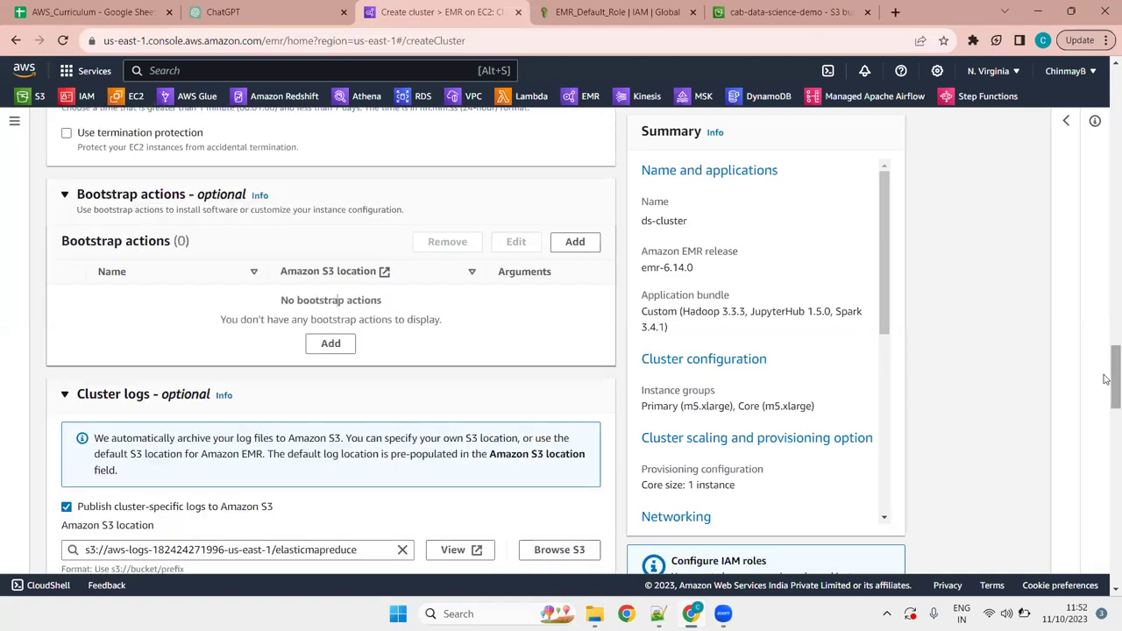
pyautogui.moveTo(1108, 359)
pyautogui.mouseDown()
pyautogui.moveTo(1106, 399)
pyautogui.moveTo(1106, 377)
pyautogui.mouseUp()
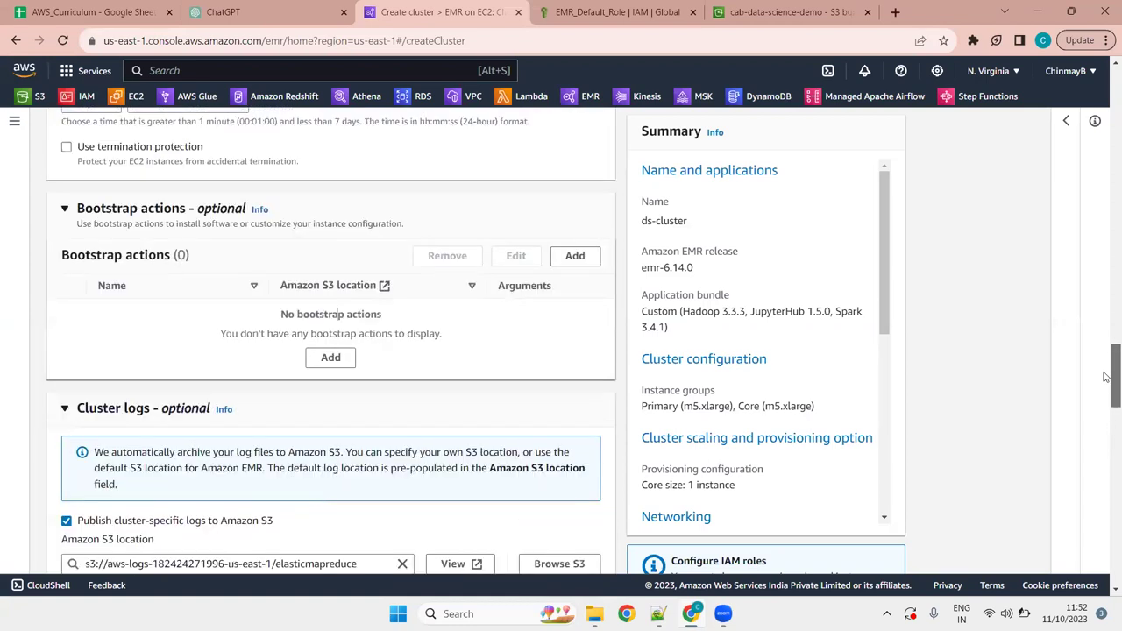
# Switch to the Notepad++ syllabus notes and add the heading "H]Bootstrap Option:" below the termination protection bullets, outdented to section level
pyautogui.hotkey('alt', 'Tab')
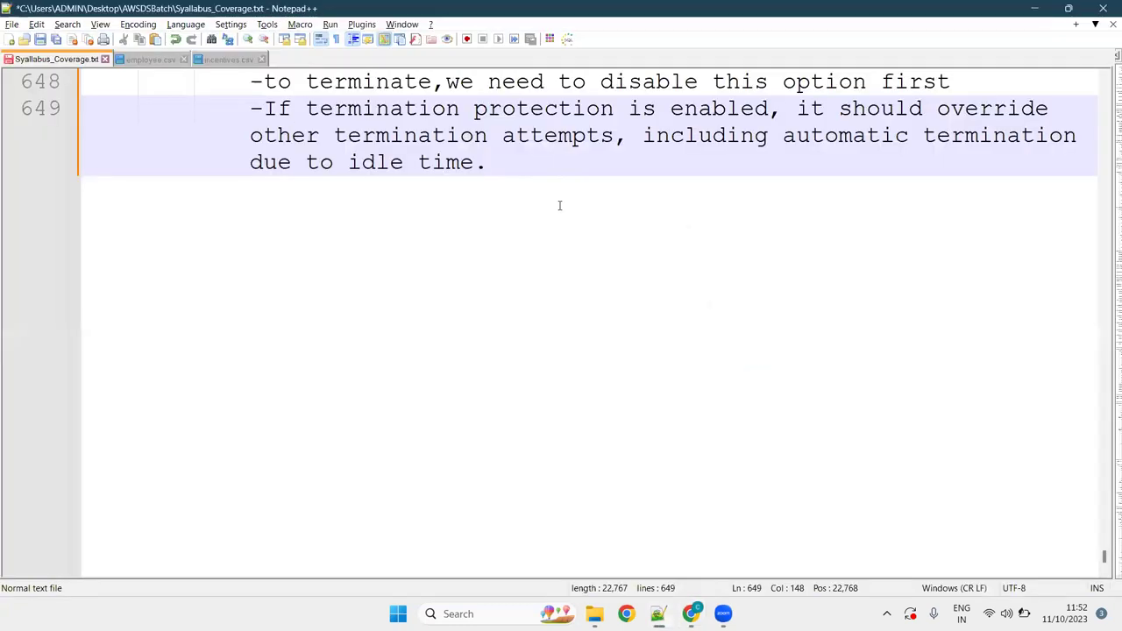
pyautogui.scroll(5, 557, 213)
pyautogui.scroll(-5, 555, 214)
pyautogui.press('Return')
pyautogui.press('BackSpace')
pyautogui.press('BackSpace')
pyautogui.write('H]')
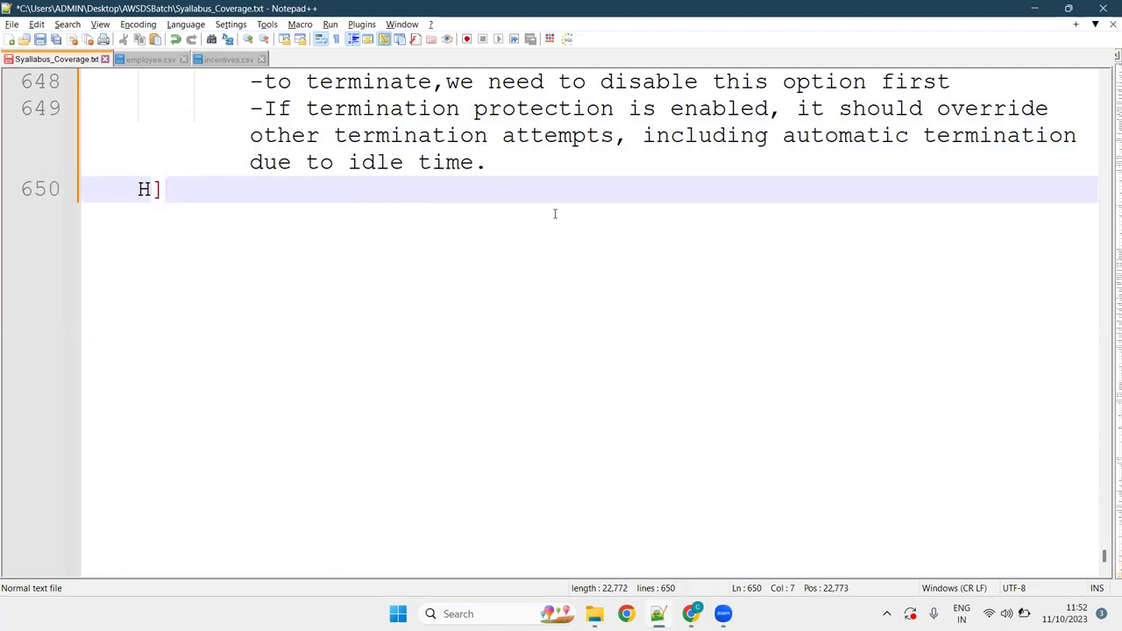
pyautogui.write('B')
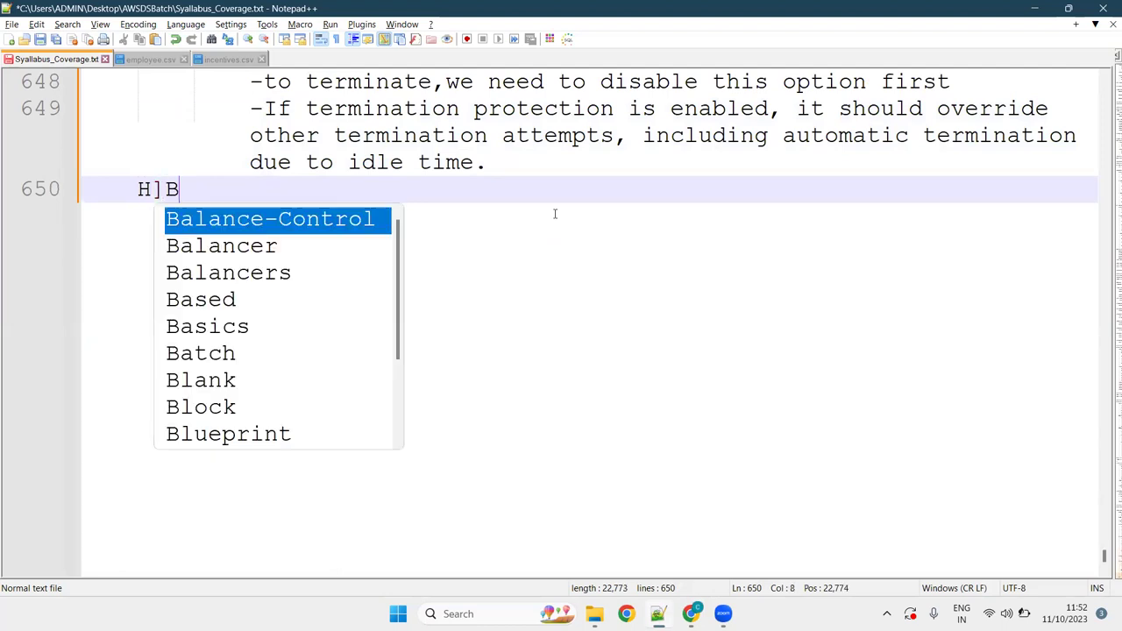
pyautogui.write('ootst')
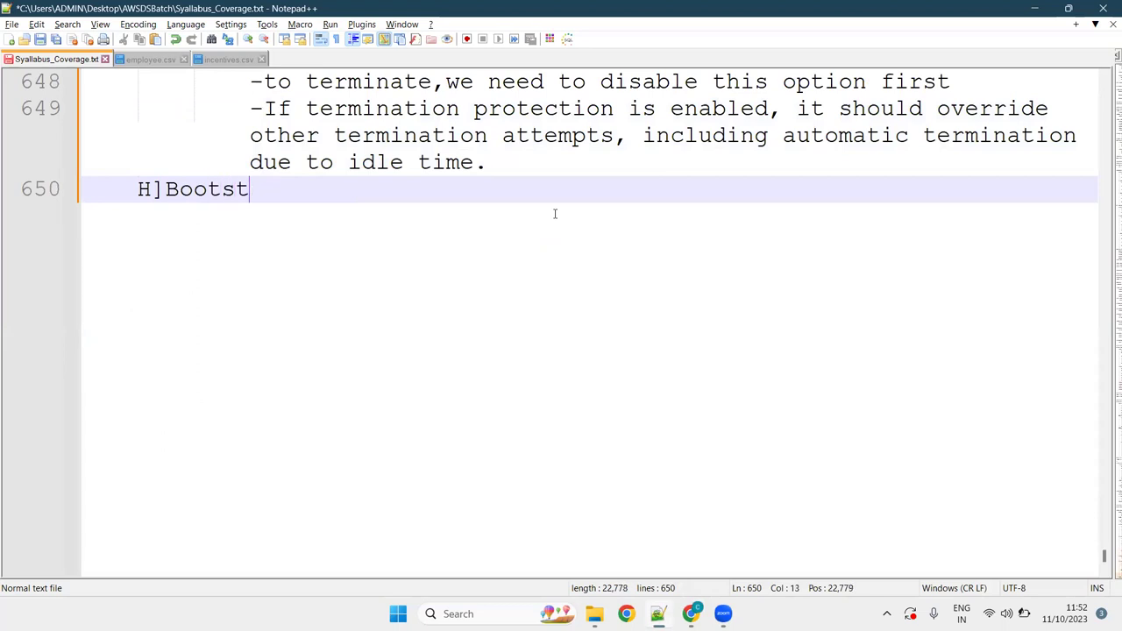
pyautogui.write('rap ')
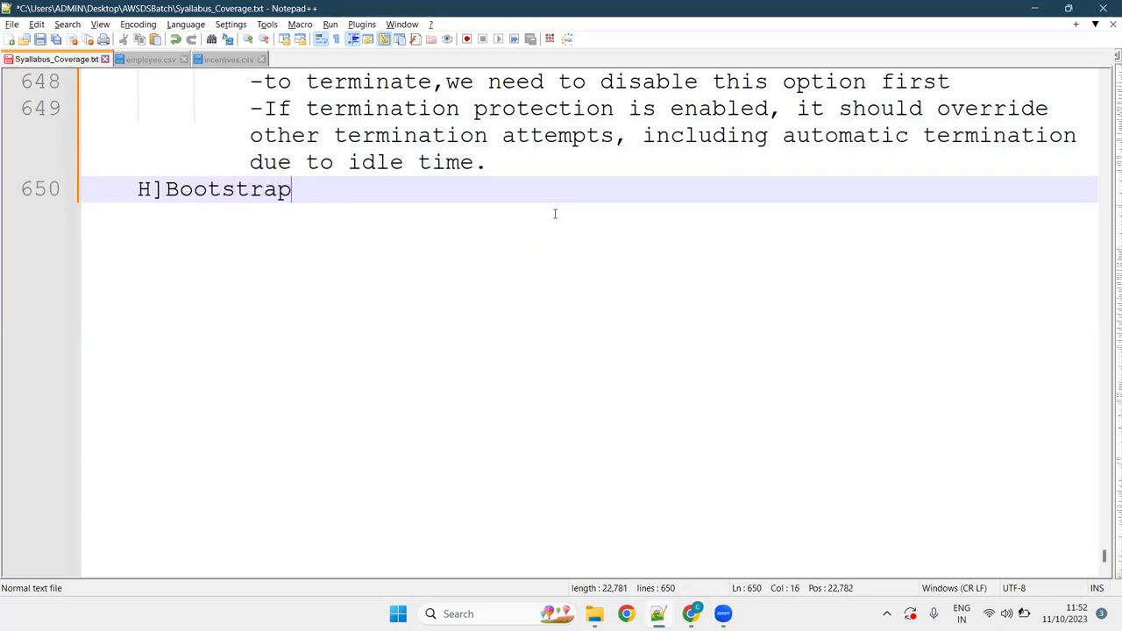
pyautogui.write('Op')
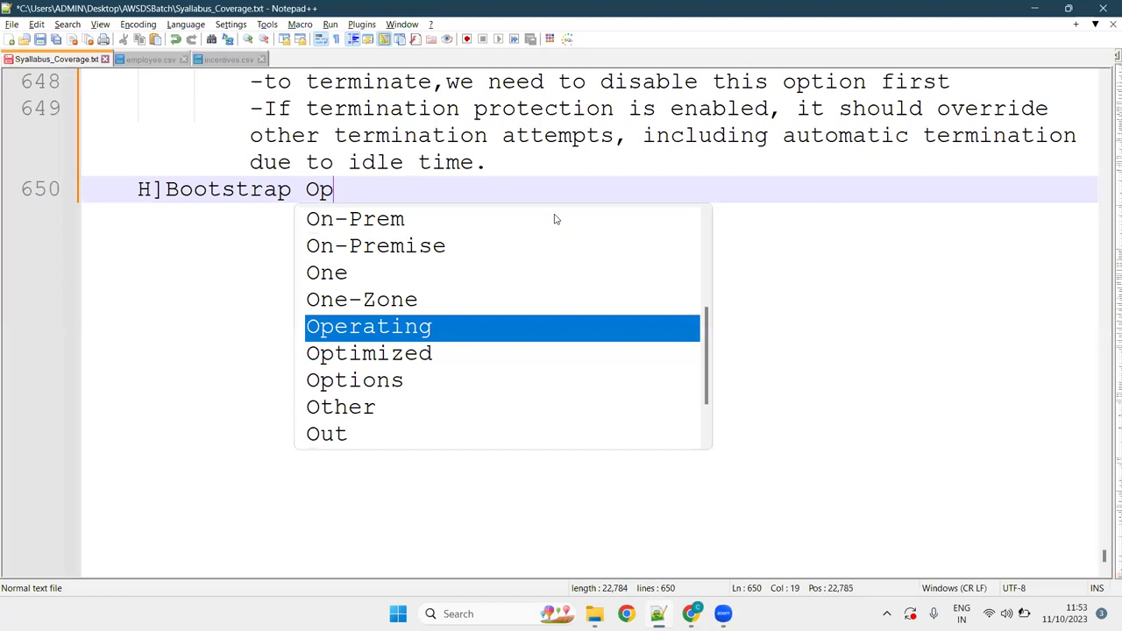
pyautogui.write('tion')
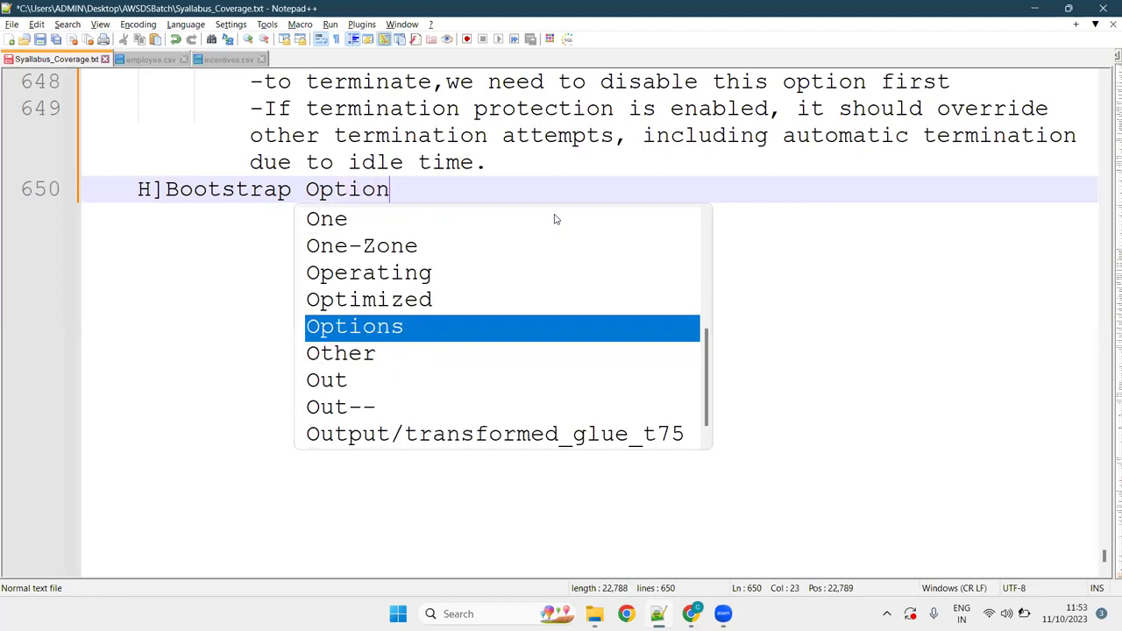
pyautogui.write(':')
# Add the indented bullet "-to install software dependencies during cluster provisioning" under the Bootstrap Option heading
pyautogui.press('Return')
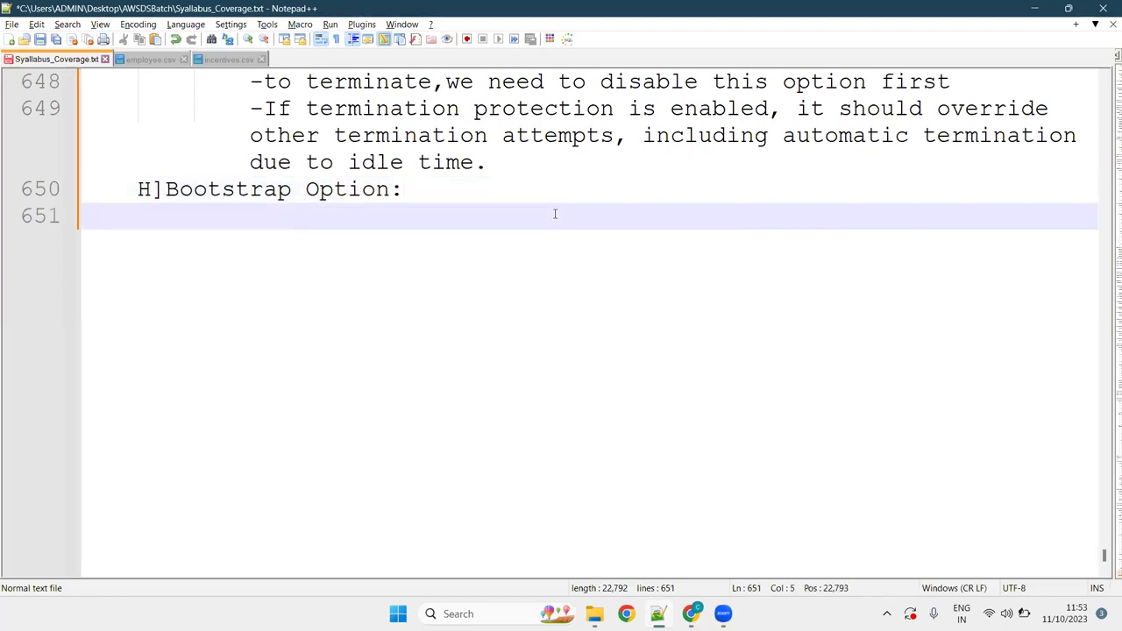
pyautogui.press('Tab')
pyautogui.write('-')
pyautogui.write('to')
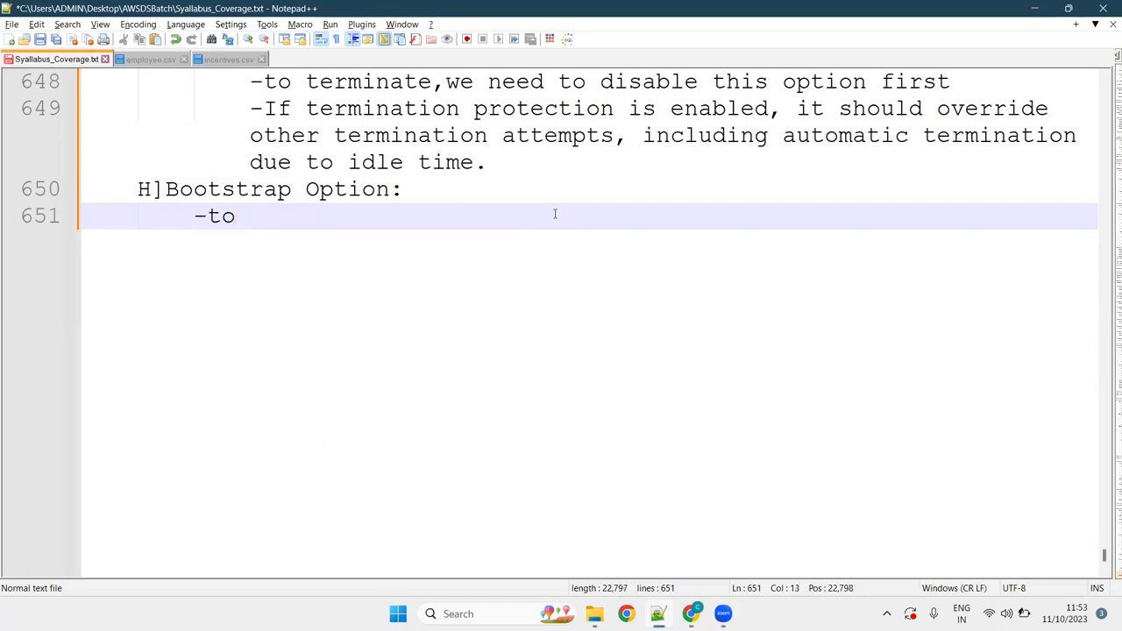
pyautogui.write(' install ')
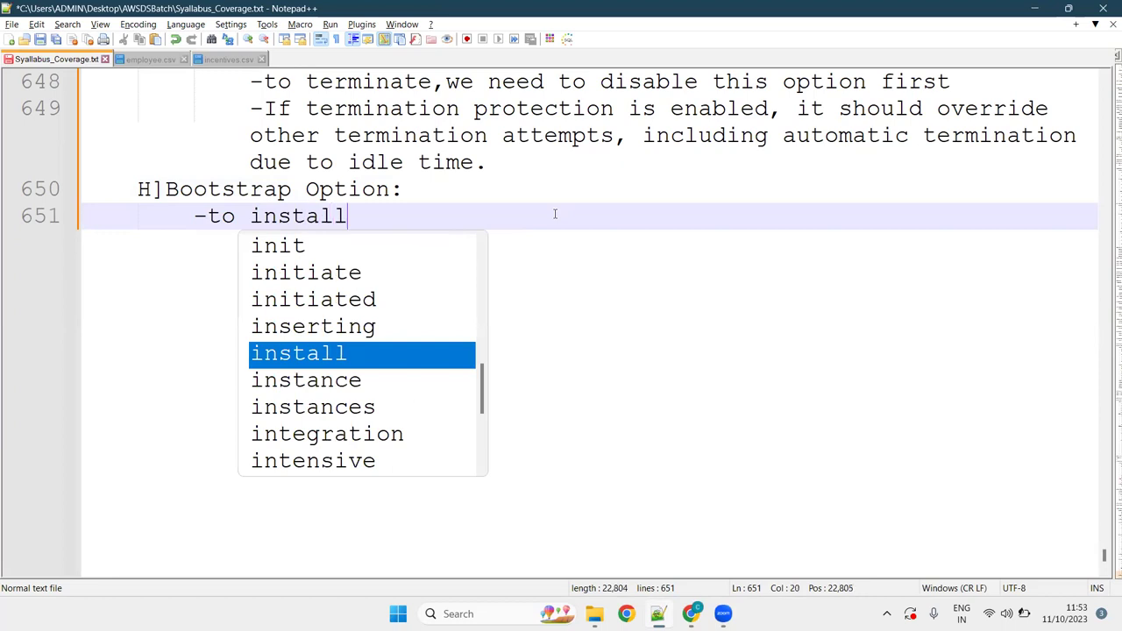
pyautogui.write('sof')
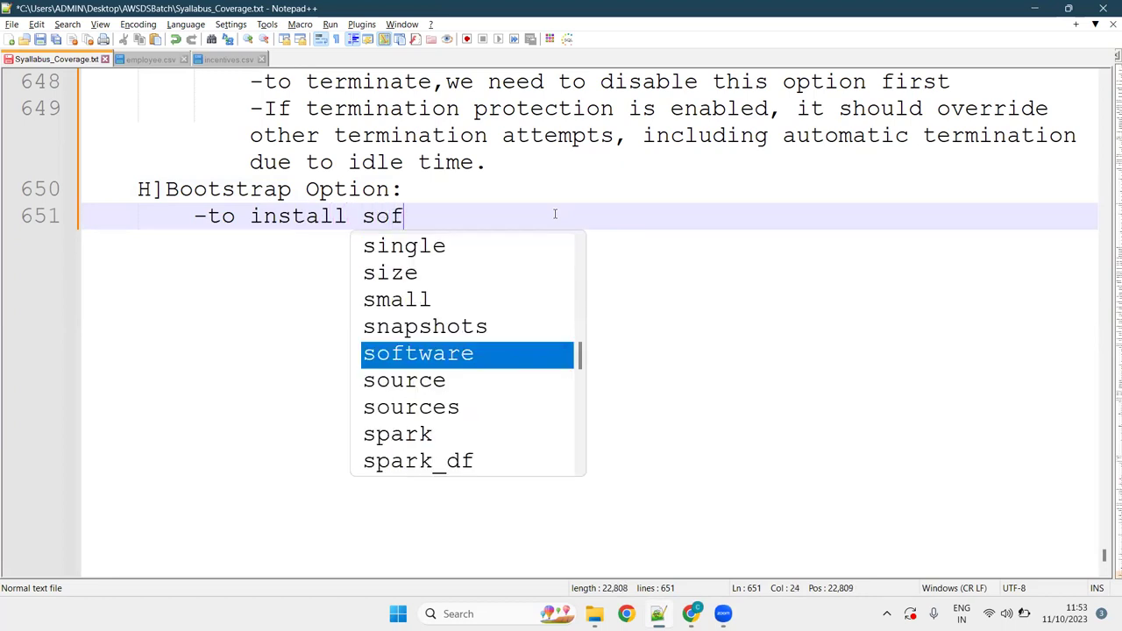
pyautogui.write('tware ')
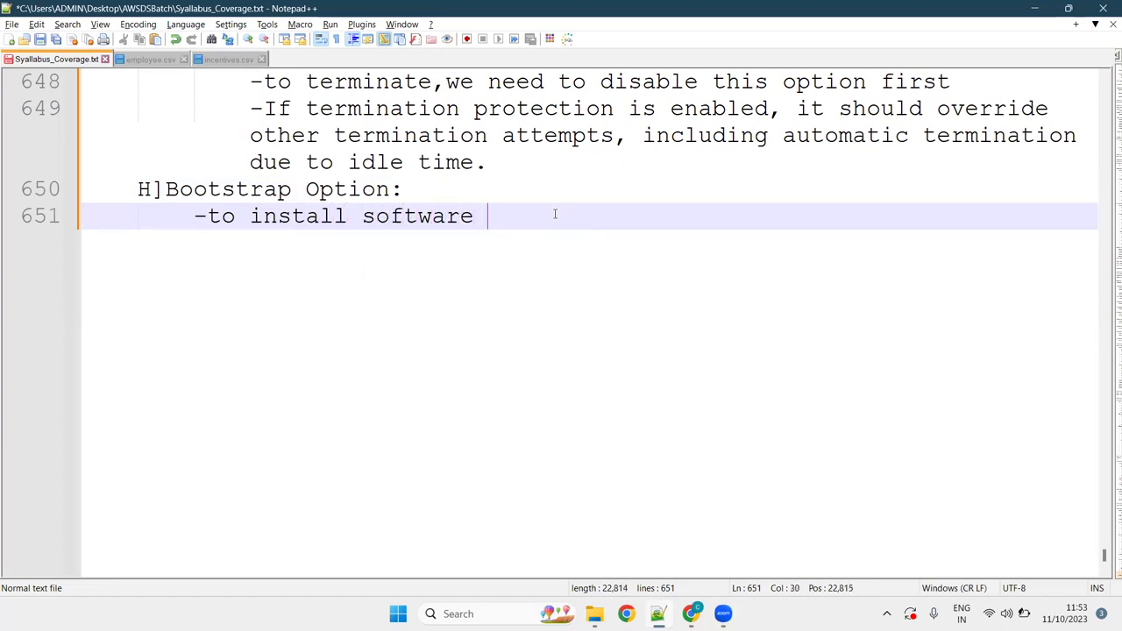
pyautogui.write('dependencies ')
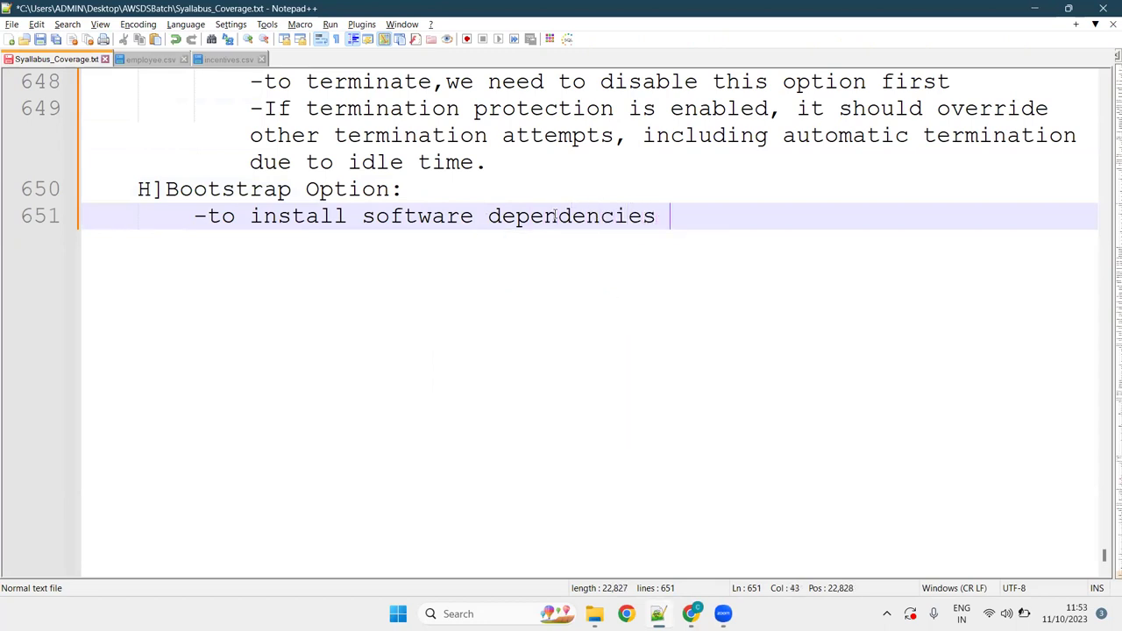
pyautogui.write('during')
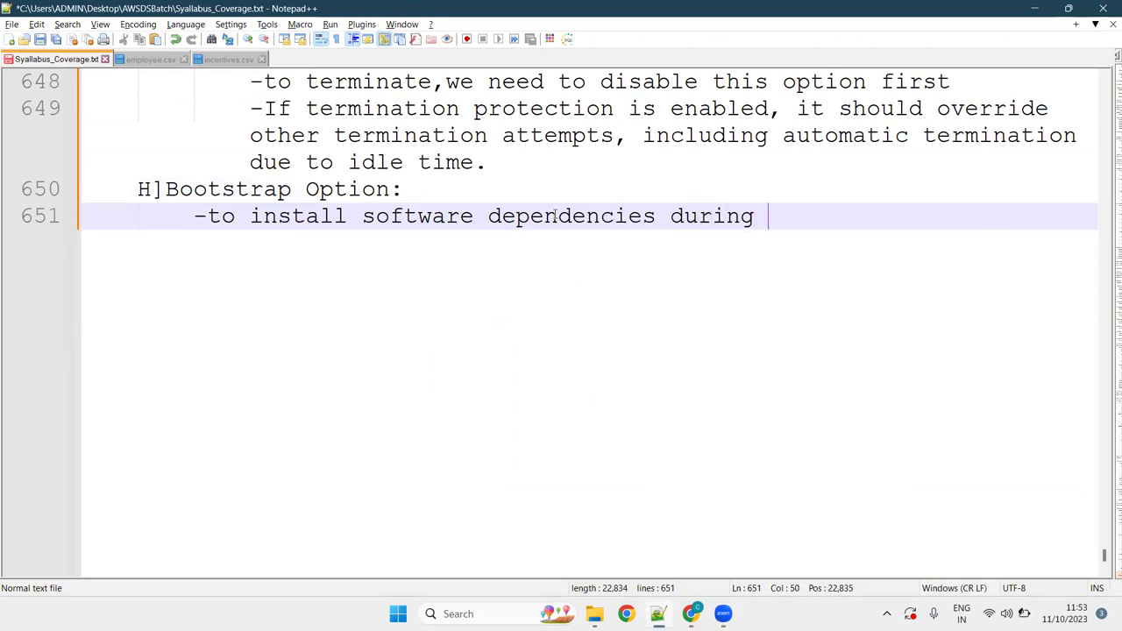
pyautogui.write('clust')
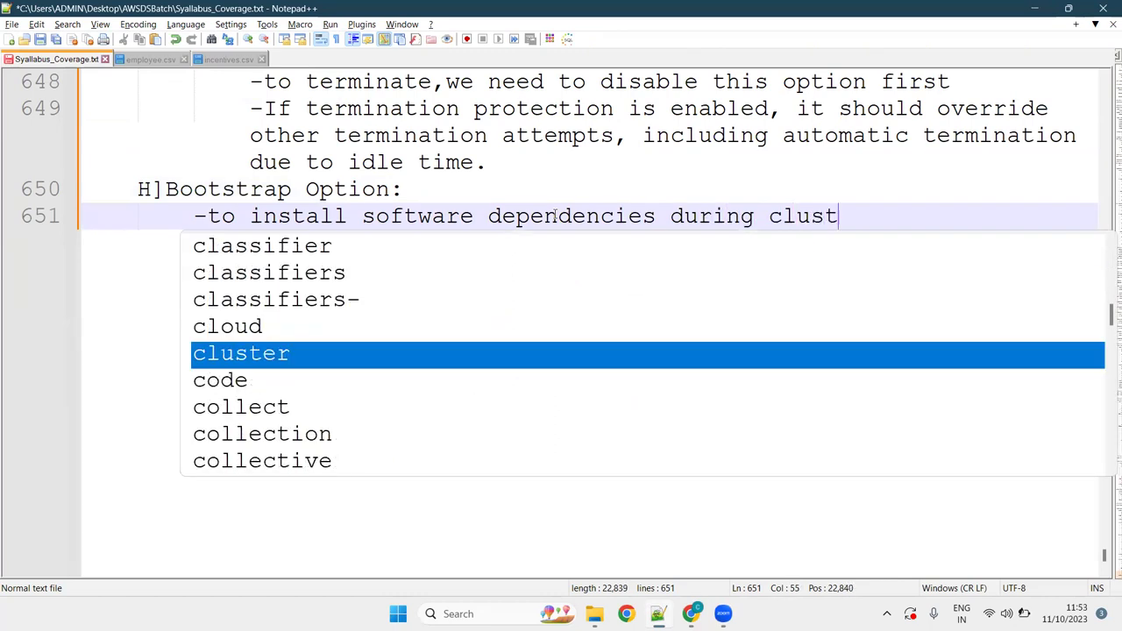
pyautogui.write('er pro')
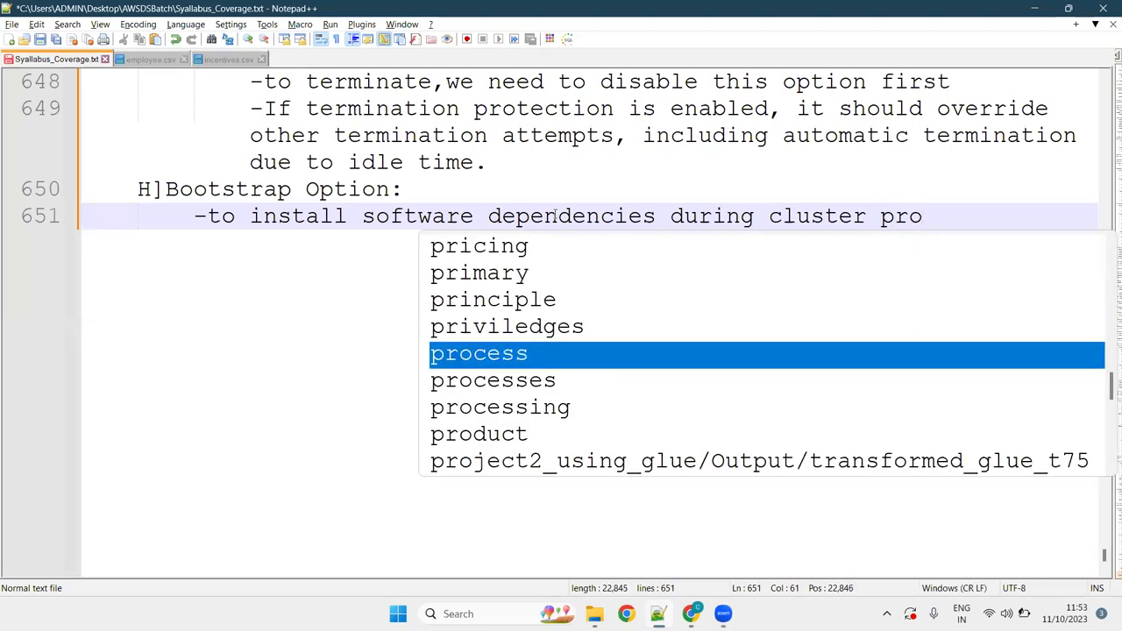
pyautogui.write('visiono')
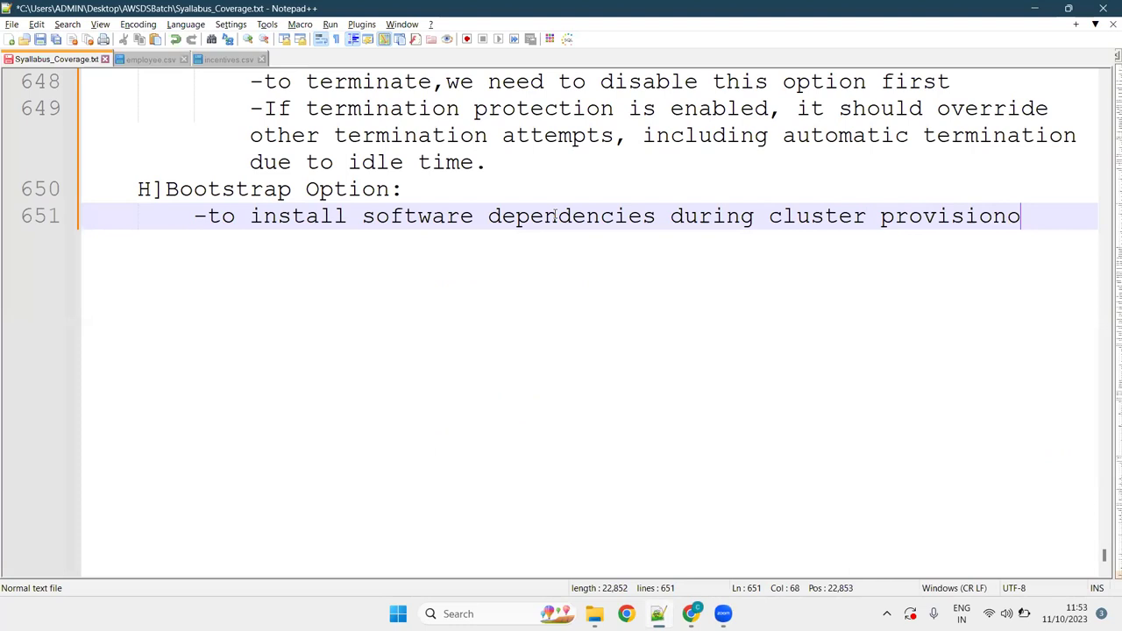
pyautogui.press('BackSpace')
pyautogui.write('ing')
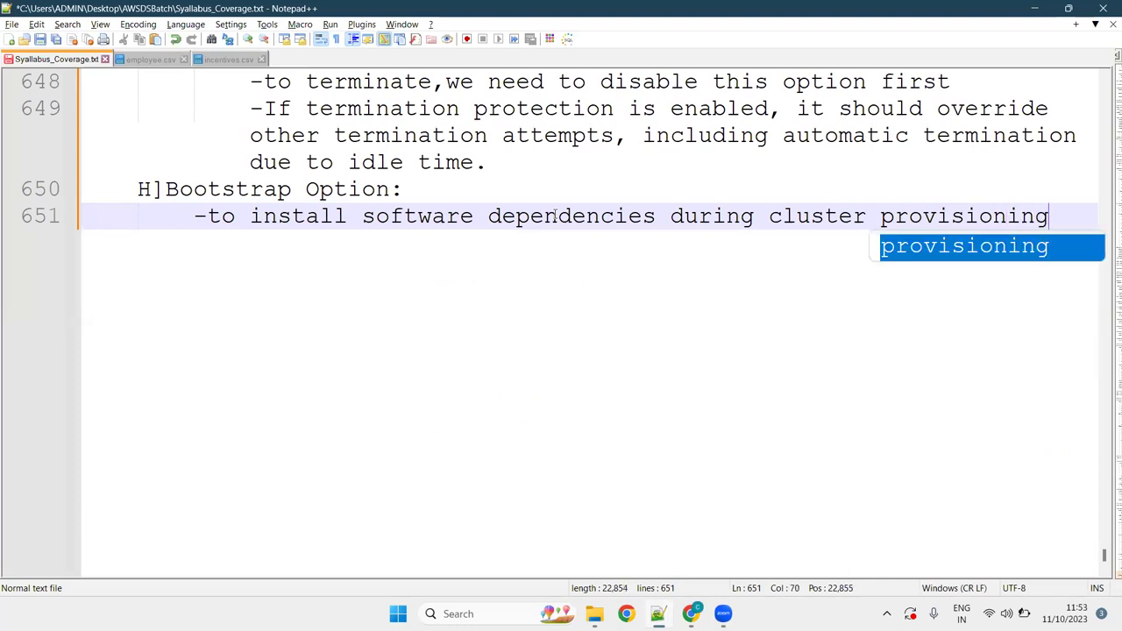
pyautogui.press('Escape')
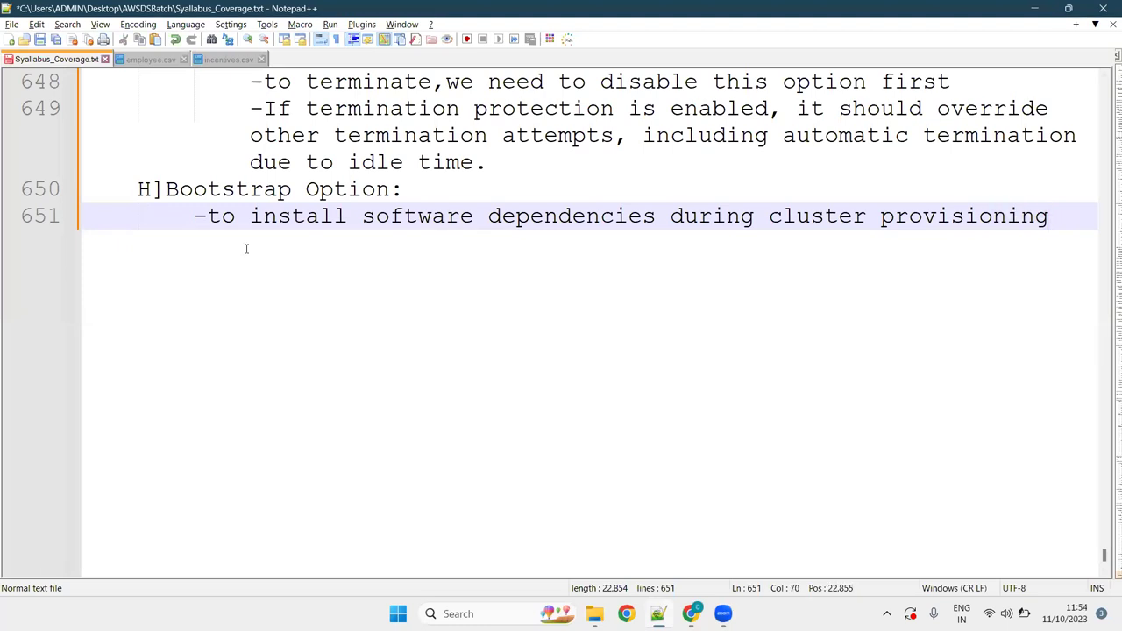
pyautogui.keyDown('shift'); pyautogui.click(215, 219); pyautogui.keyUp('shift')
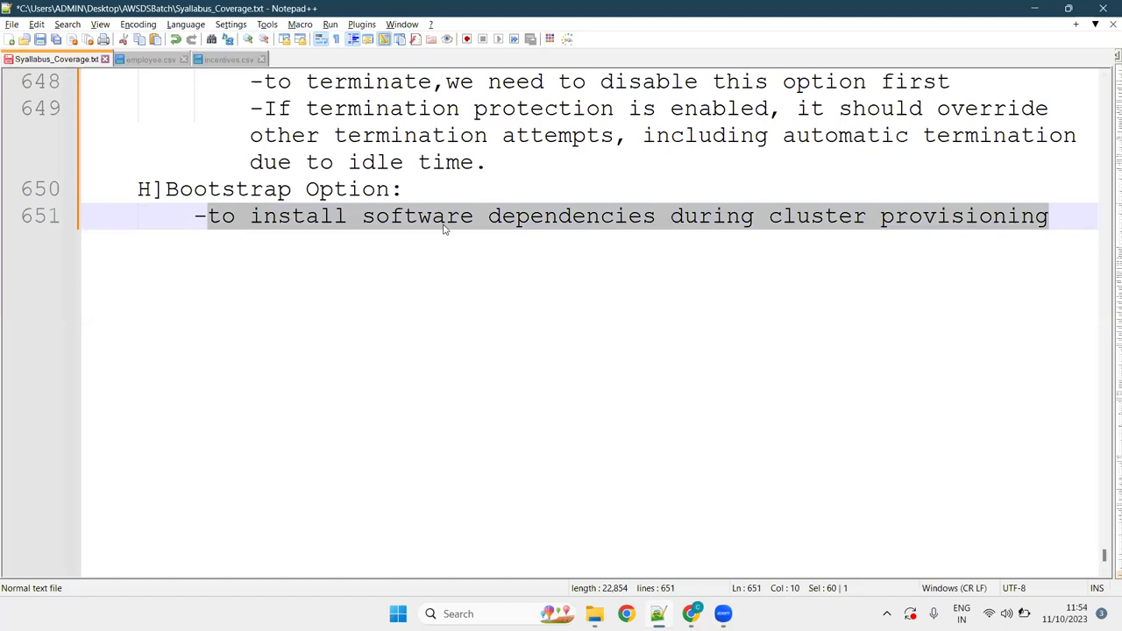
pyautogui.click(1070, 215)
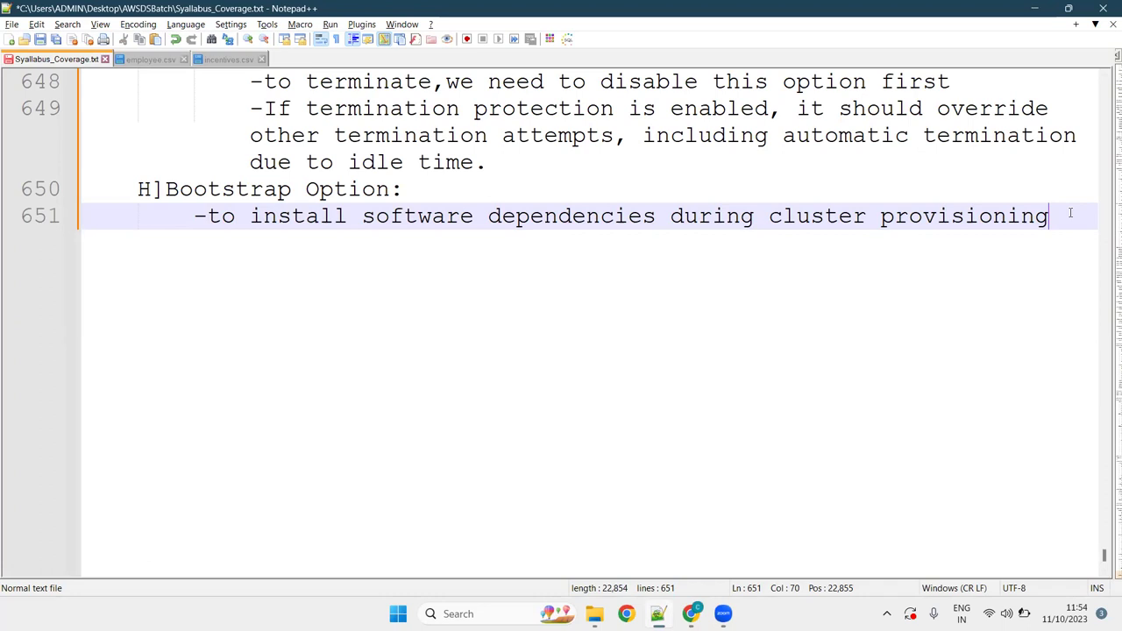
pyautogui.keyDown('shift'); pyautogui.click(936, 217); pyautogui.keyUp('shift')
pyautogui.press('End')
pyautogui.keyDown('shift'); pyautogui.click(208, 220); pyautogui.keyUp('shift')
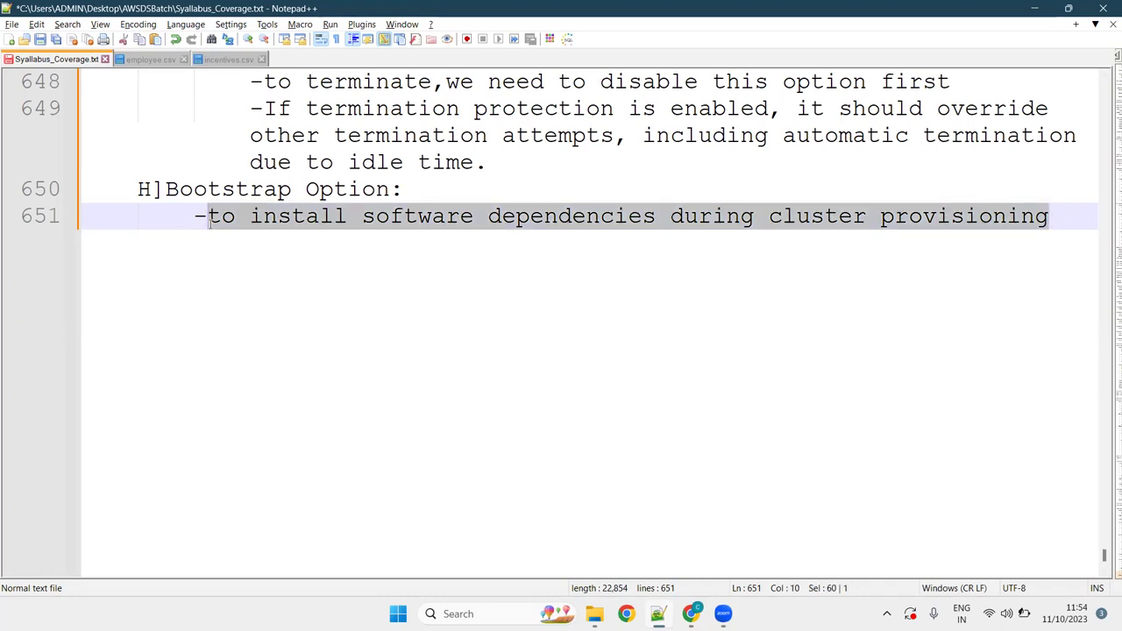
# Leave a blank line after the bootstrap bullet and start a new section label "I]" at section level
pyautogui.click(1061, 218)
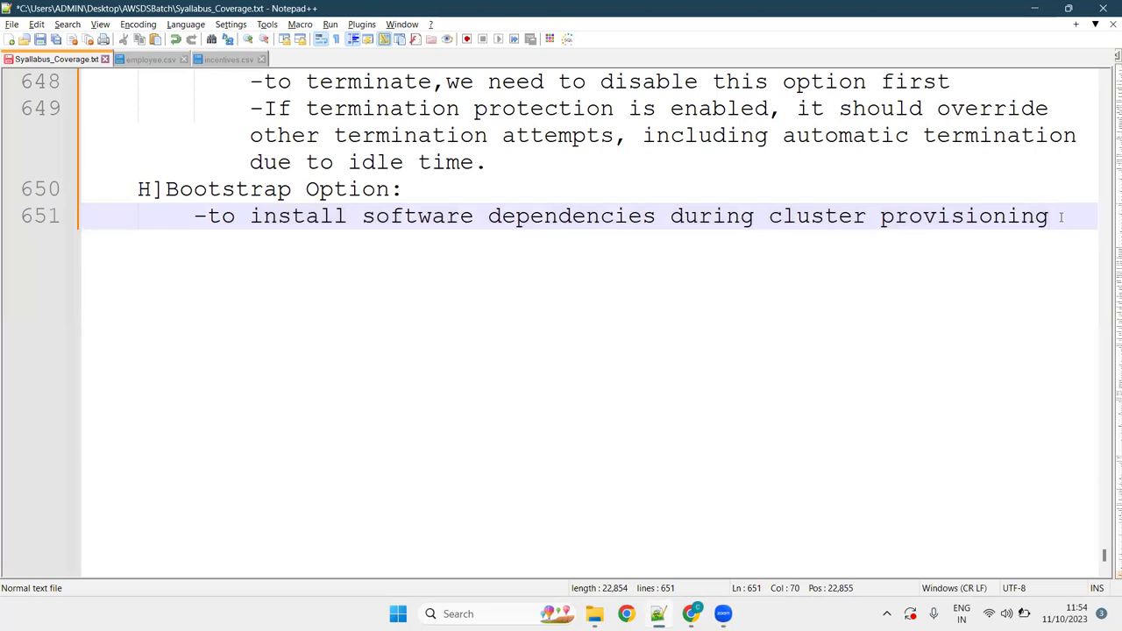
pyautogui.press('Return')
pyautogui.press('Return')
pyautogui.press('BackSpace')
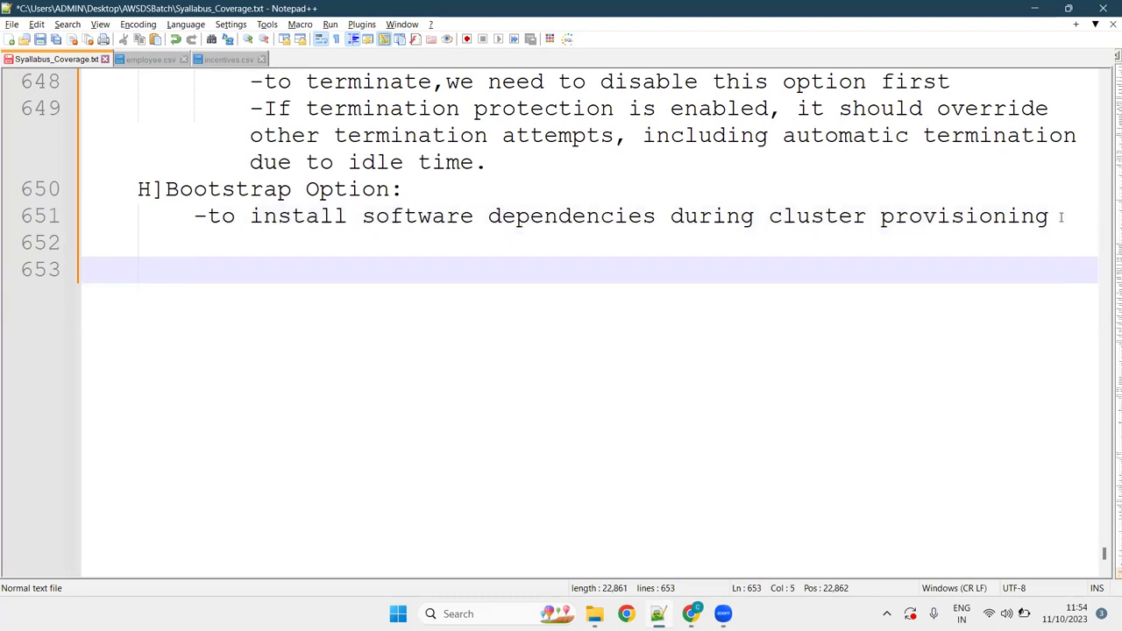
pyautogui.write('I]')
# Switch to the EMR Create cluster page in Chrome and examine the optional Cluster logs section, collapsing and re-expanding it
pyautogui.hotkey('alt', 'Tab')
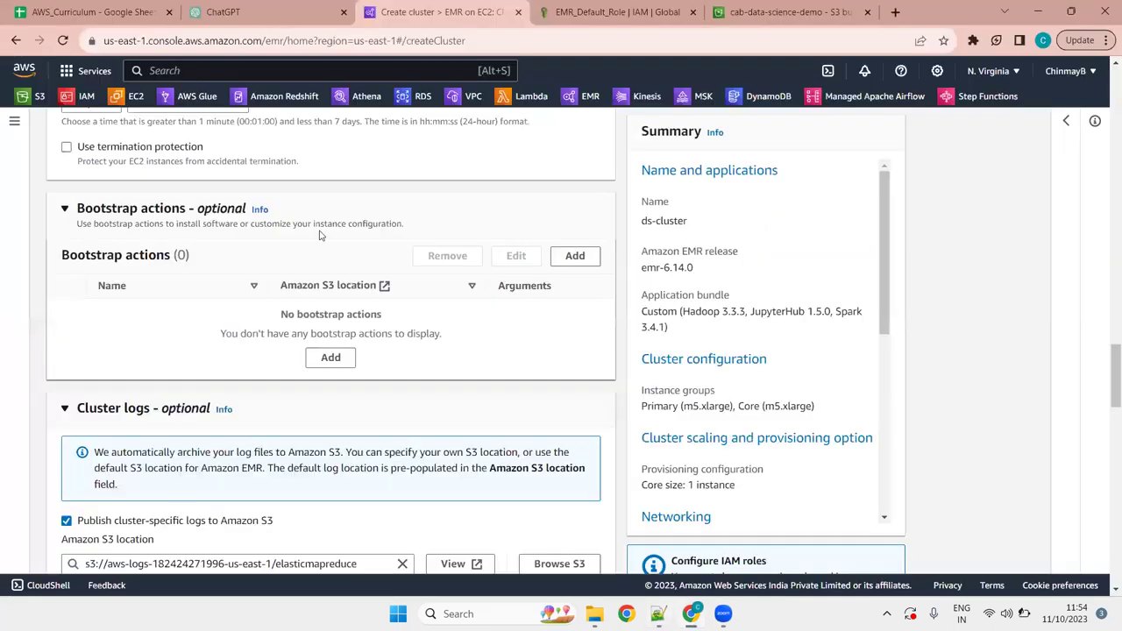
pyautogui.scroll(-2, 1107, 368)
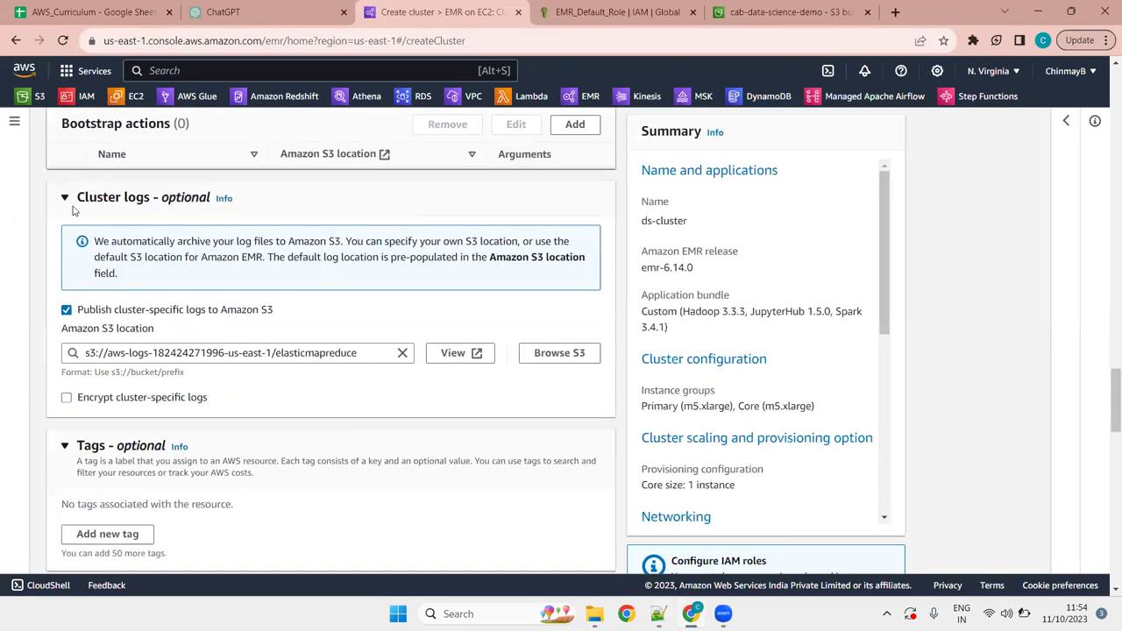
pyautogui.moveTo(76, 200); pyautogui.dragTo(151, 213)
pyautogui.click(152, 213)
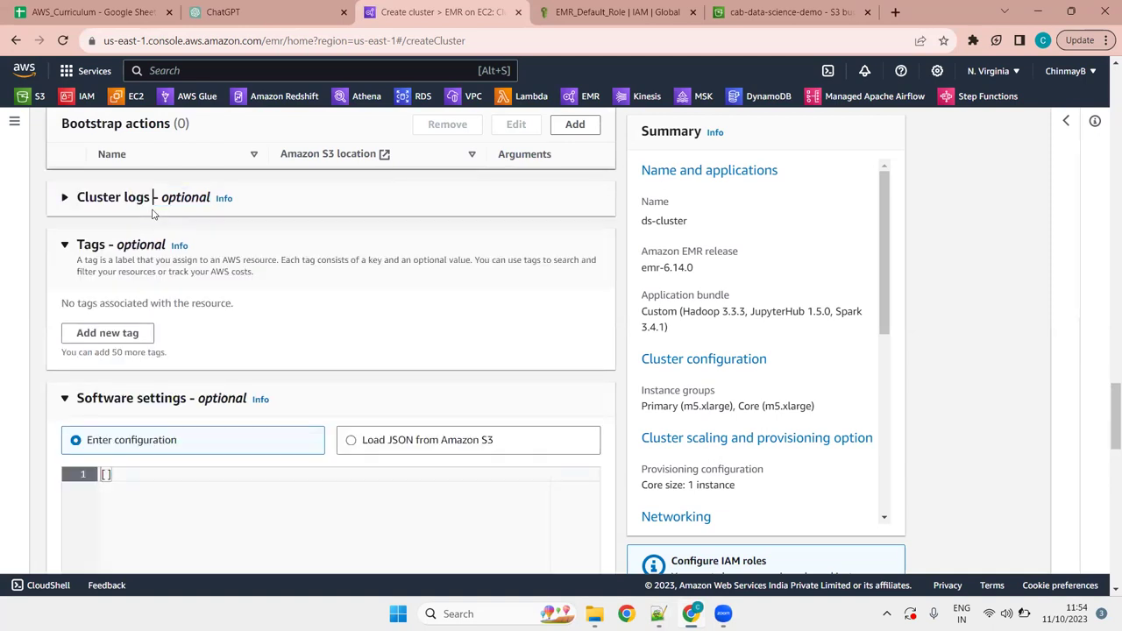
pyautogui.click(108, 203)
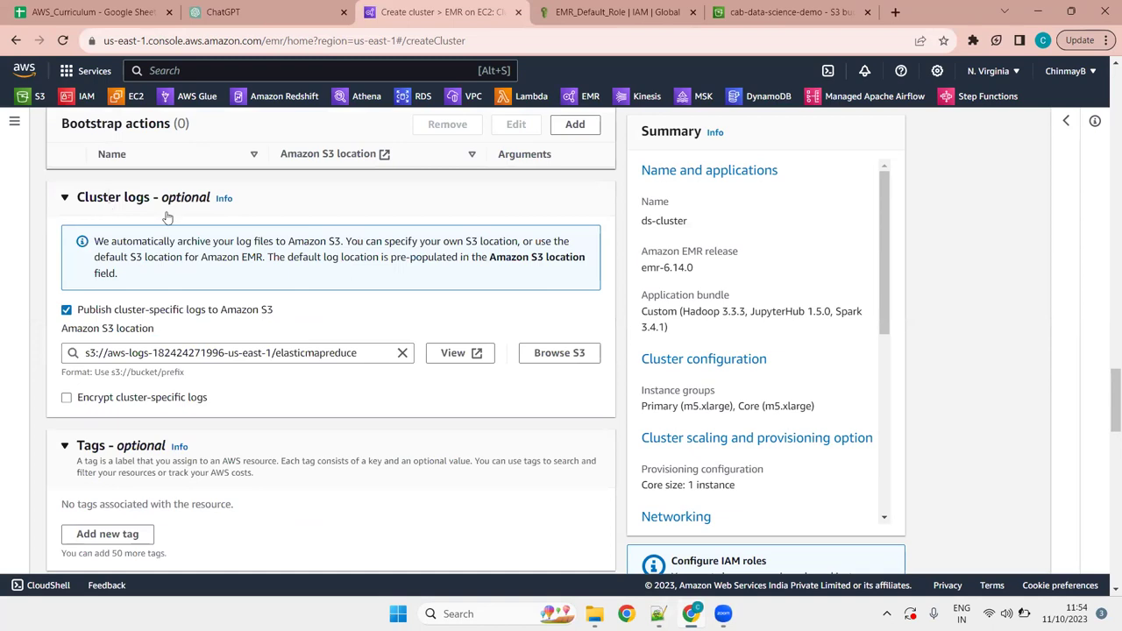
# Switch back to the Notepad++ notes and complete the new section heading as "I]Cluster logs:"
pyautogui.hotkey('alt', 'Tab')
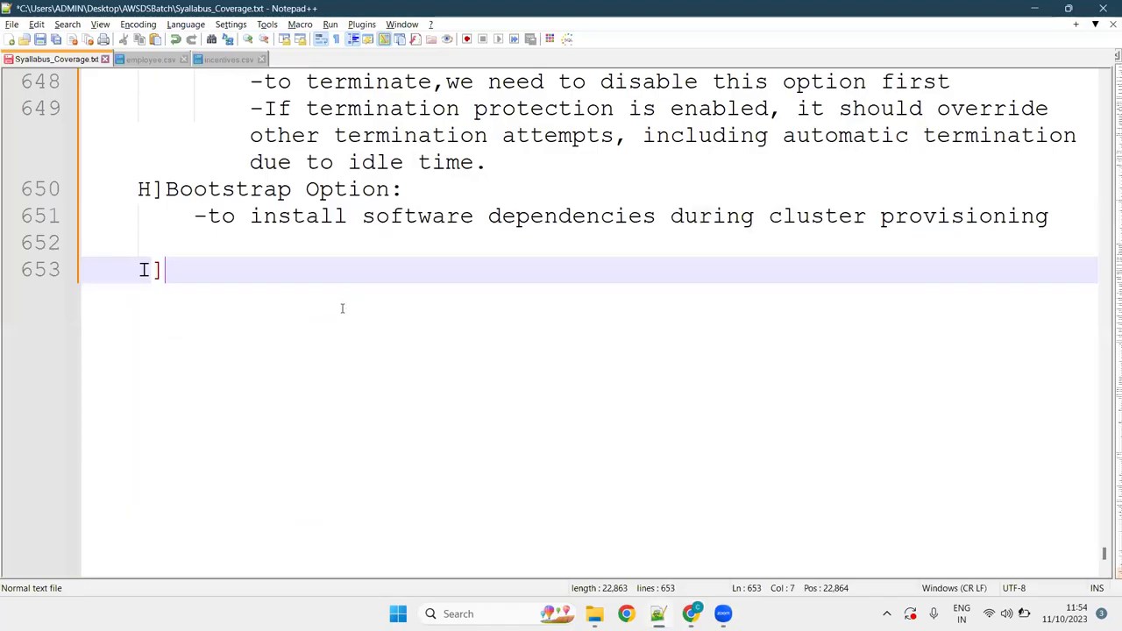
pyautogui.write('Cluster logs')
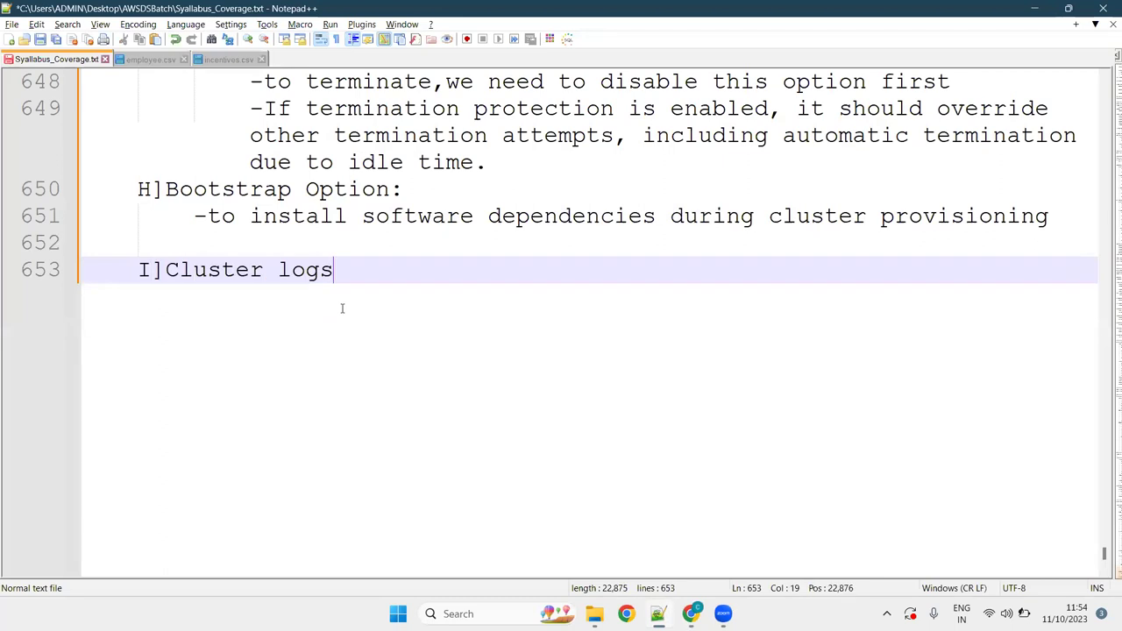
pyautogui.write(':')
# Add the indented bullet "-can configure S3 location to store logs of cluster activity" under the Cluster logs heading and start a new line
pyautogui.press('Return')
pyautogui.press('Tab')
pyautogui.write('-')
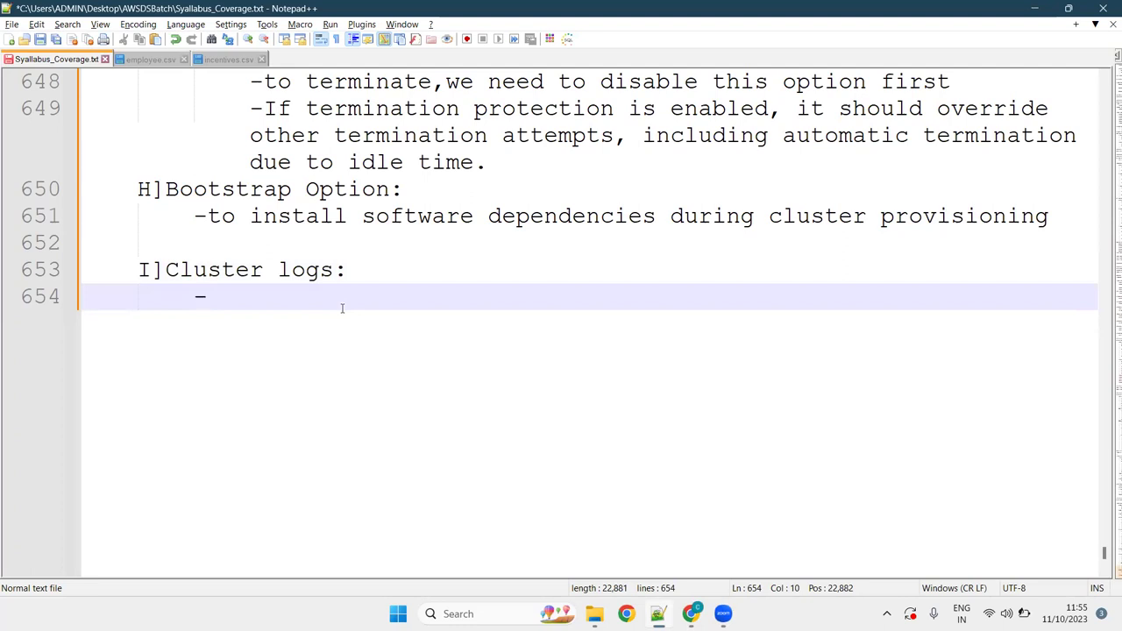
pyautogui.write('can con')
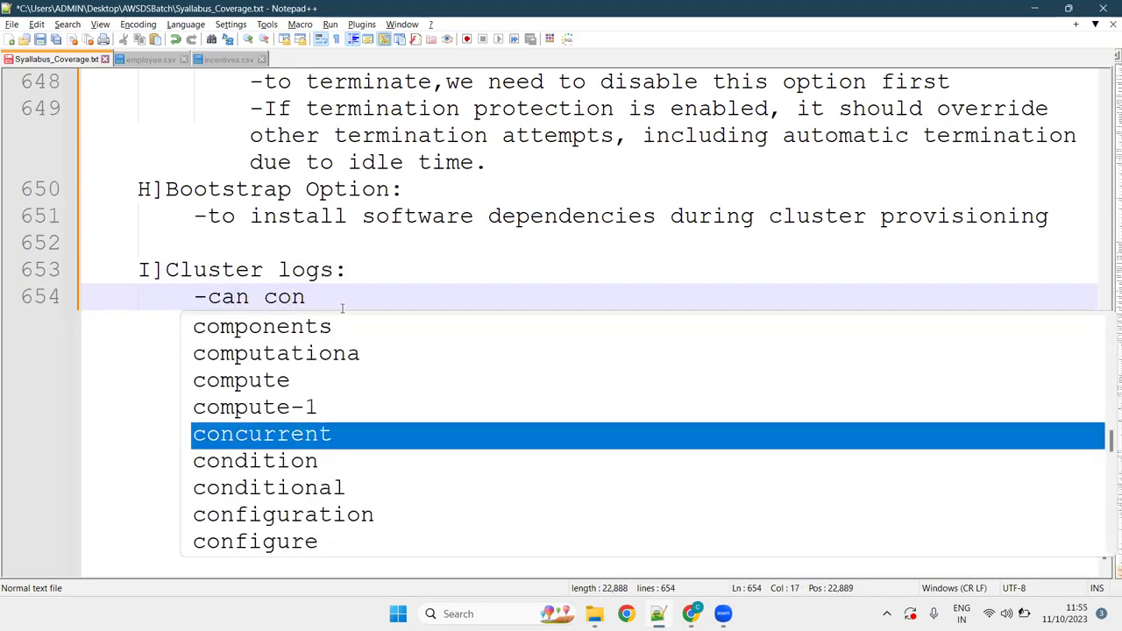
pyautogui.write('figure S3 ')
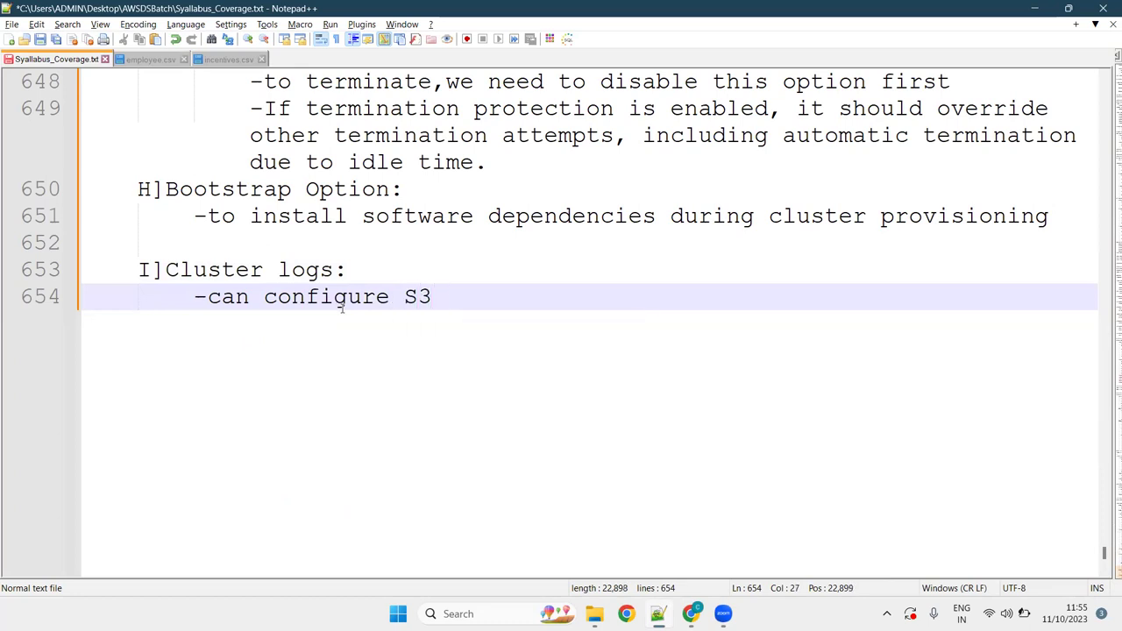
pyautogui.write('locatio')
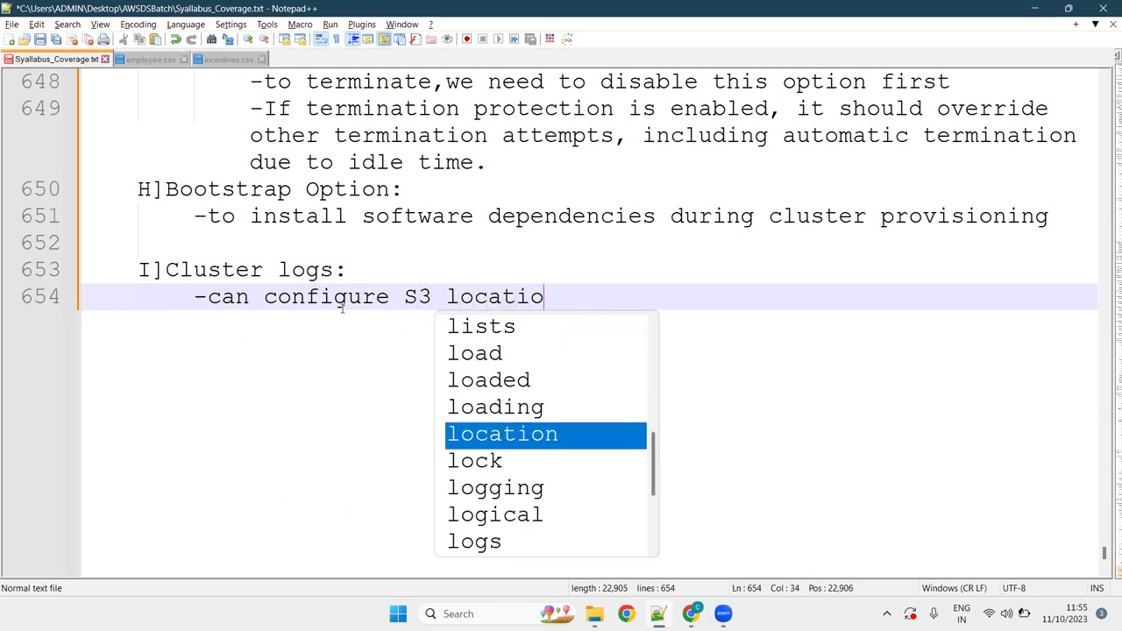
pyautogui.write('n to store ')
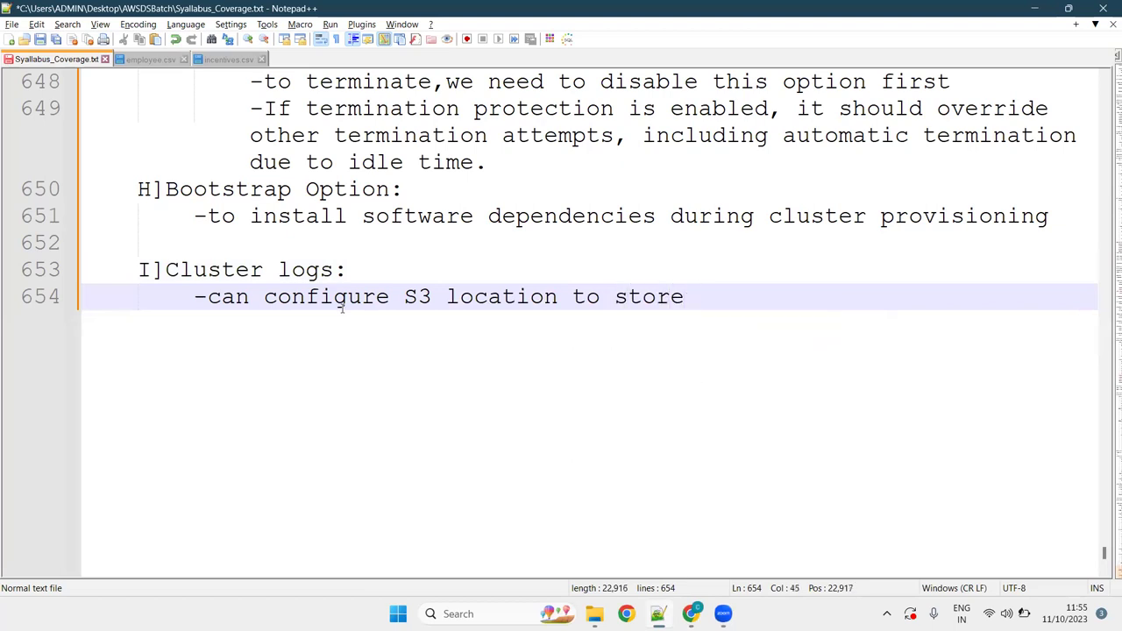
pyautogui.write('lo')
pyautogui.write('g')
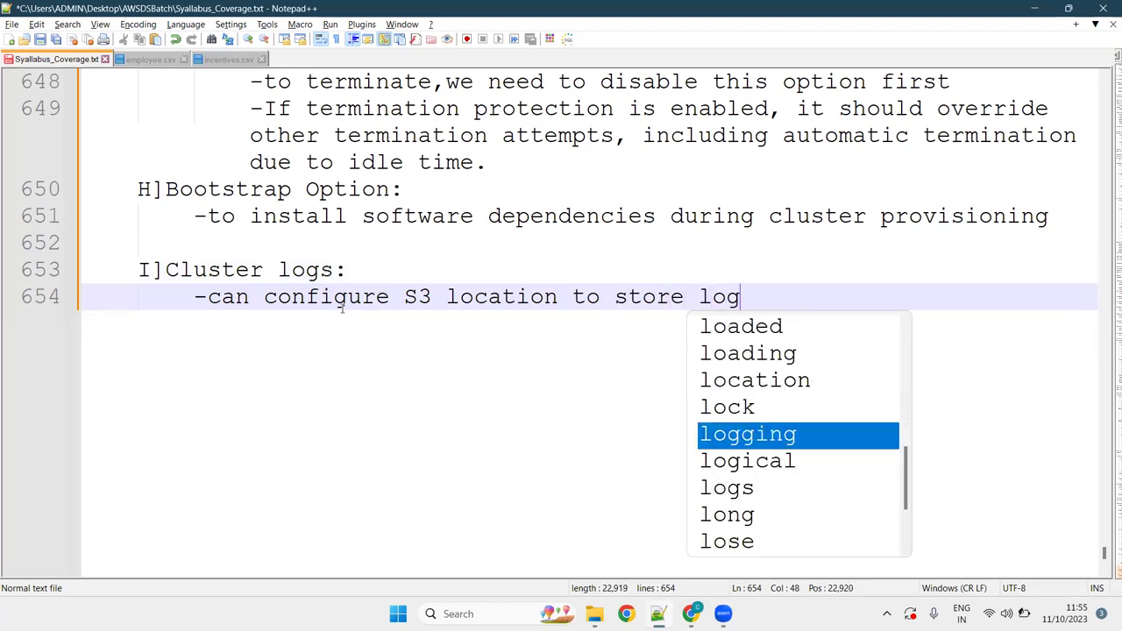
pyautogui.write('s o')
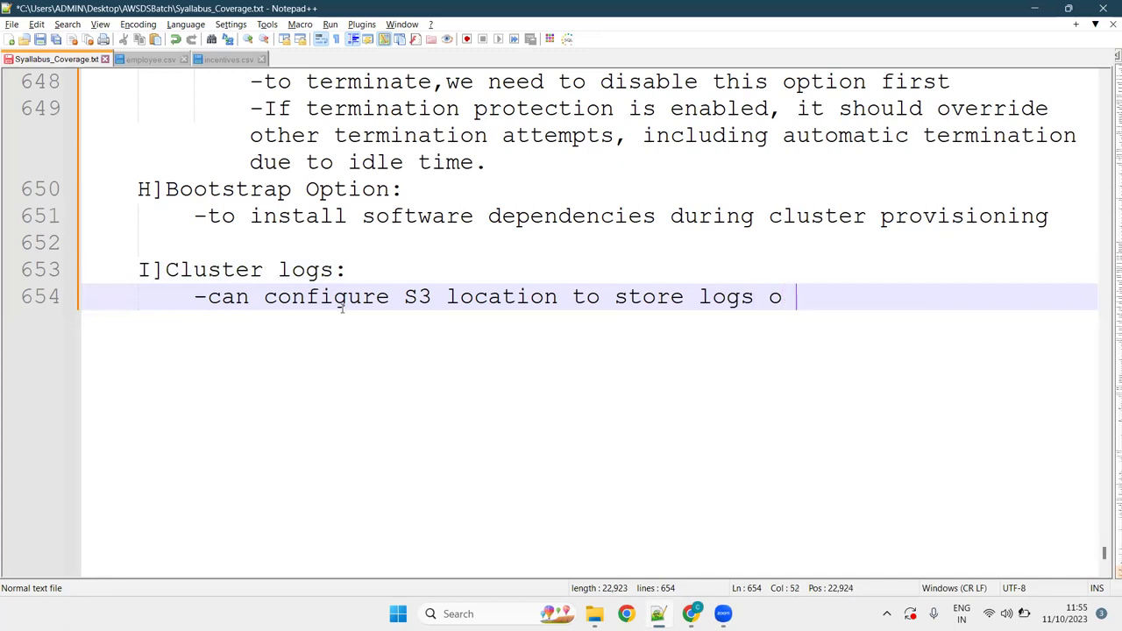
pyautogui.write('f cl')
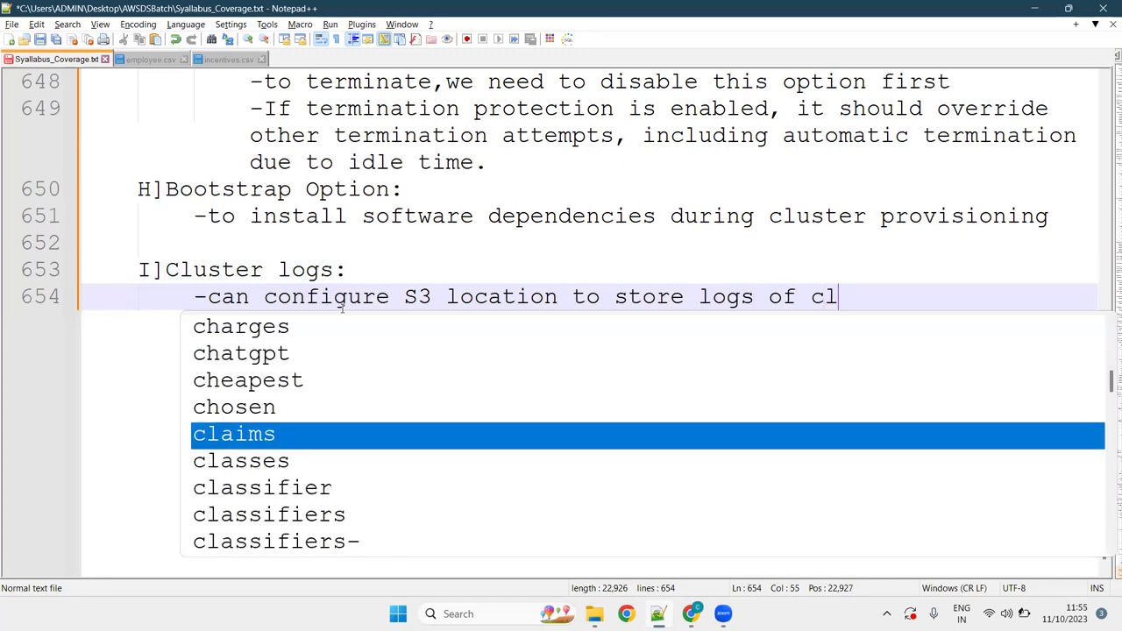
pyautogui.write('uster activity')
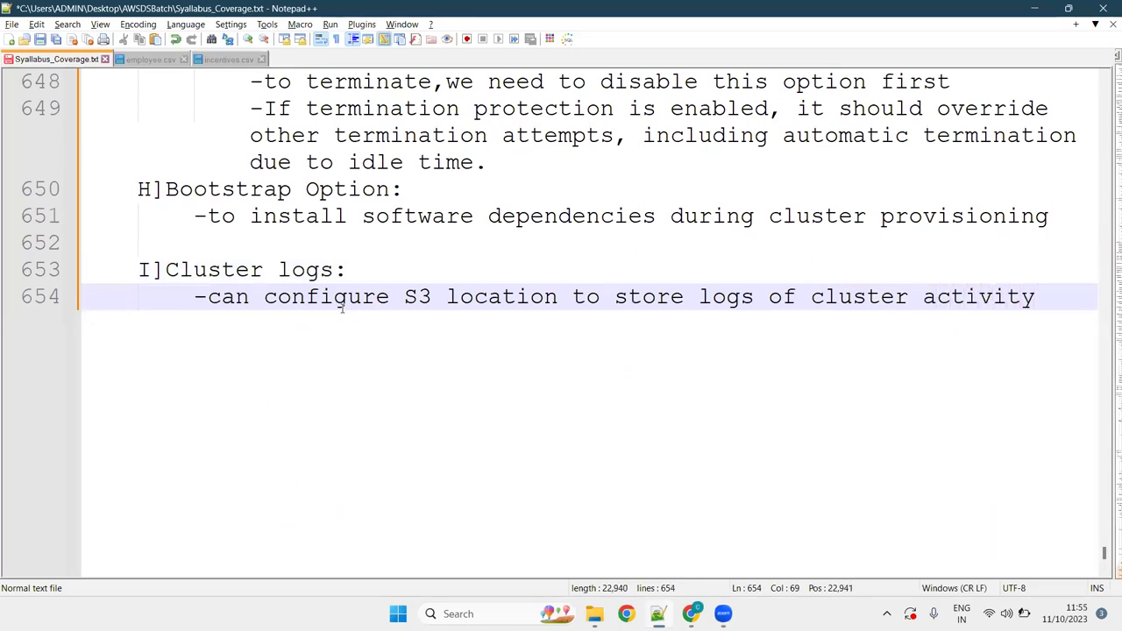
pyautogui.press('Return')
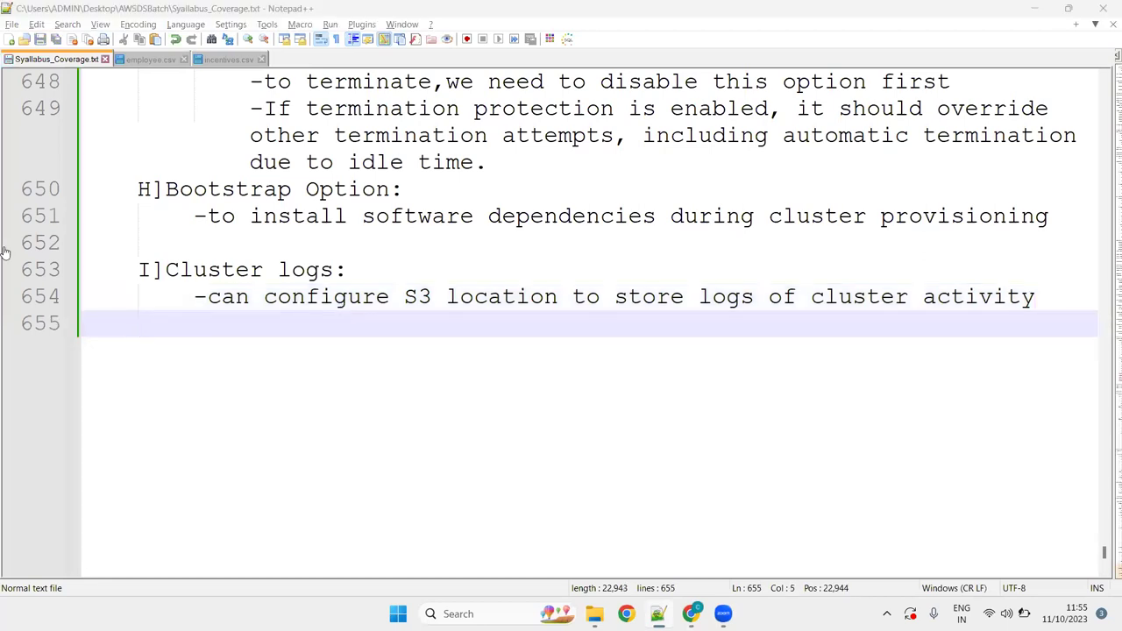
# Switch to the EMR Create cluster page in Chrome and browse the S3 buckets offered for the cluster log location, without choosing one
pyautogui.hotkey('alt', 'Tab')
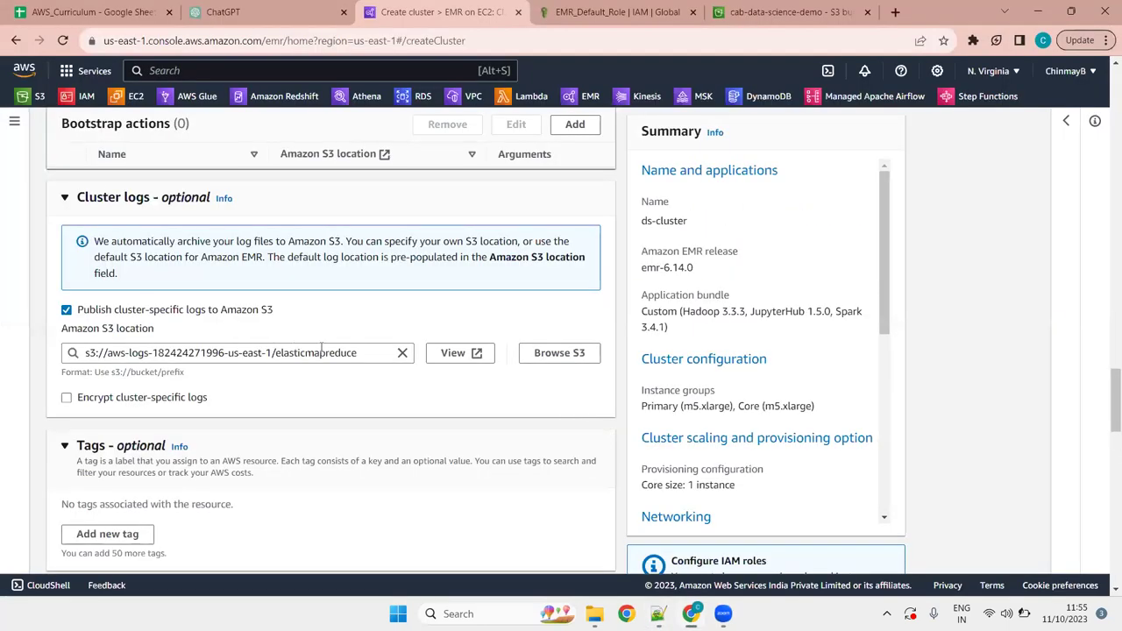
pyautogui.click(561, 352)
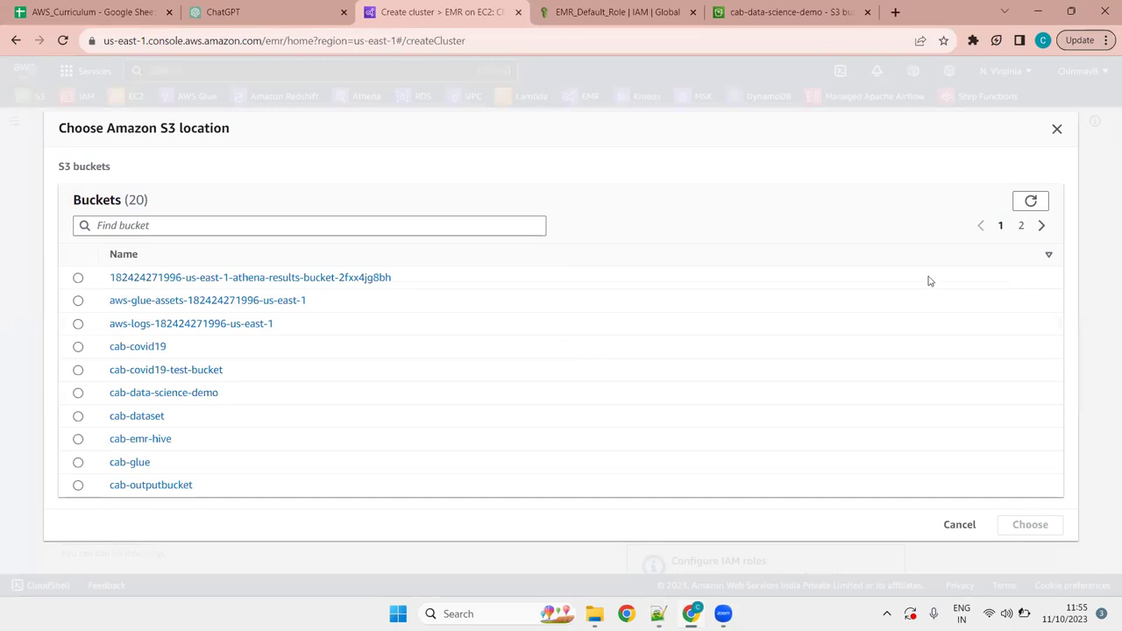
pyautogui.press('Escape')
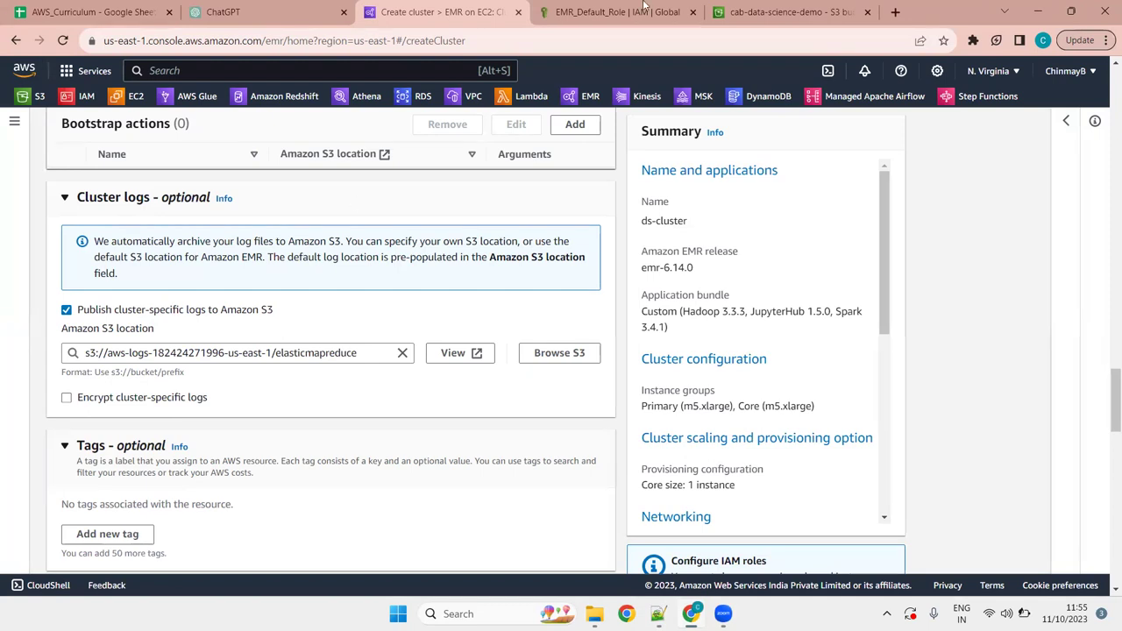
# Inspect the contents of the aws-logs bucket in the S3 console and return to the EMR Create cluster page
pyautogui.click(761, 12)
pyautogui.click(151, 129)
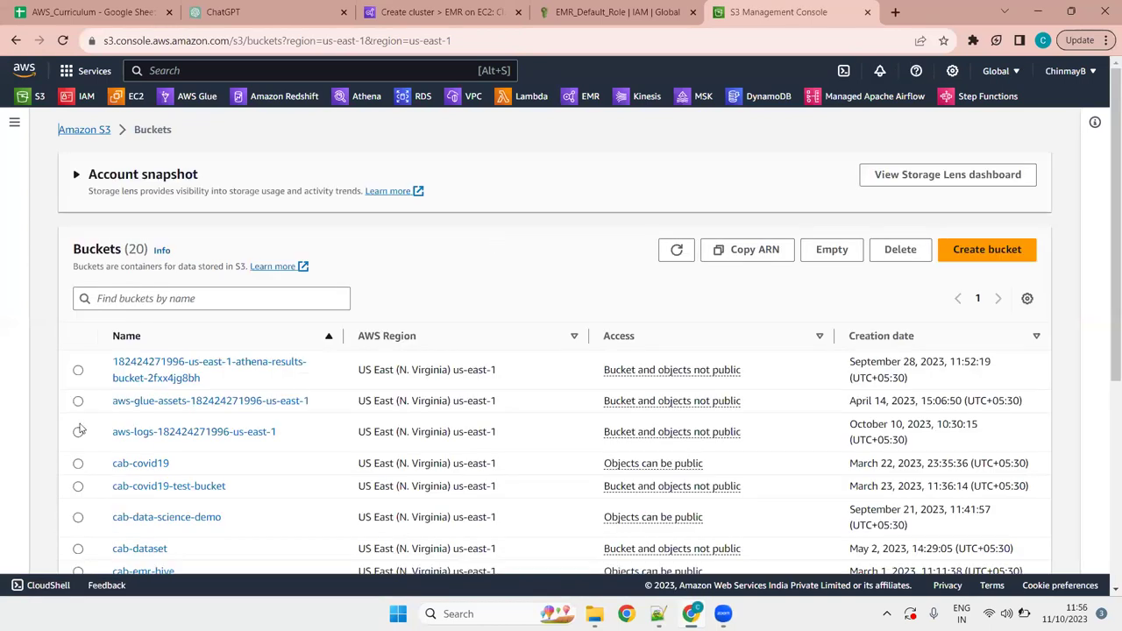
pyautogui.click(193, 432)
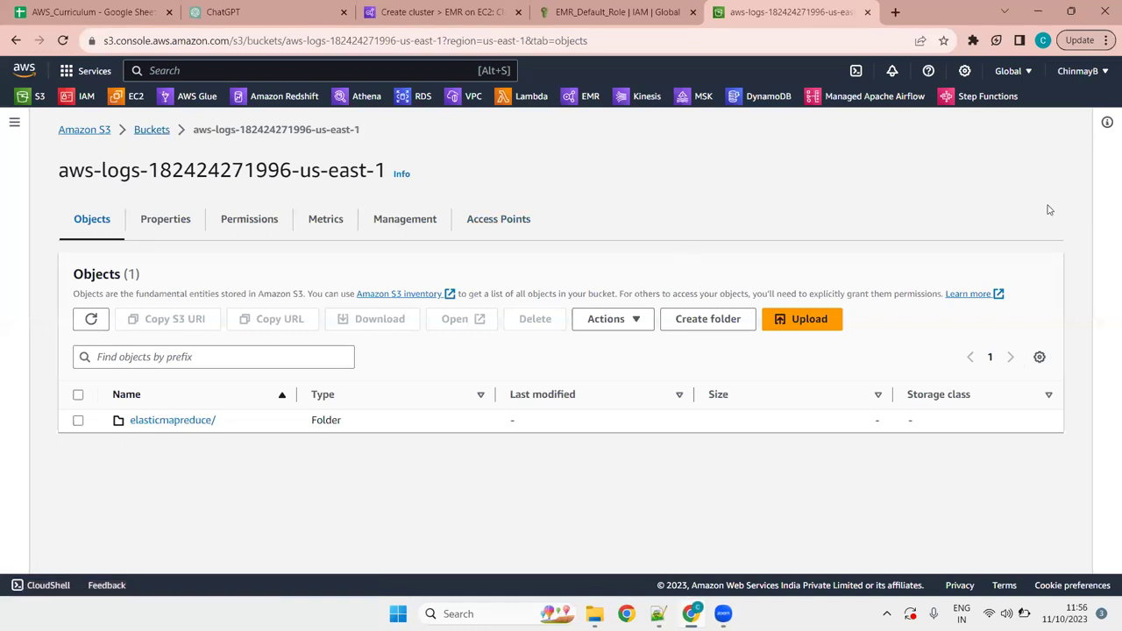
pyautogui.click(143, 135)
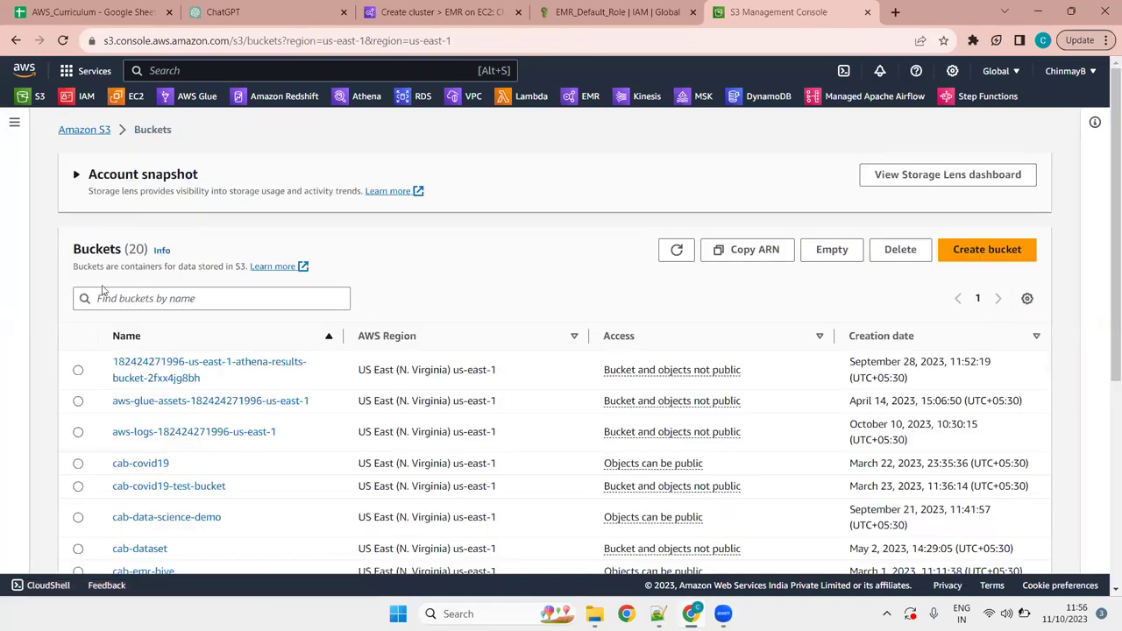
pyautogui.click(652, 9)
pyautogui.click(465, 7)
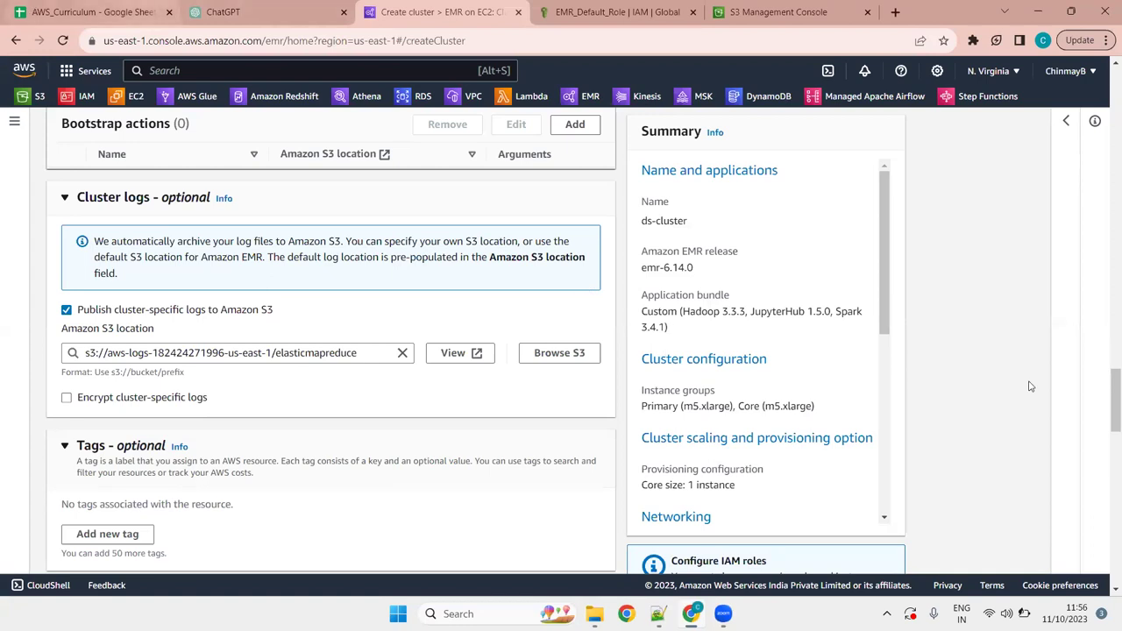
# Collapse the optional Cluster logs section and look over the neighbouring Bootstrap actions and Tags sections
pyautogui.scroll(-1, 1108, 394)
pyautogui.moveTo(1106, 407)
pyautogui.mouseDown()
pyautogui.moveTo(1109, 429)
pyautogui.moveTo(1109, 412)
pyautogui.mouseUp()
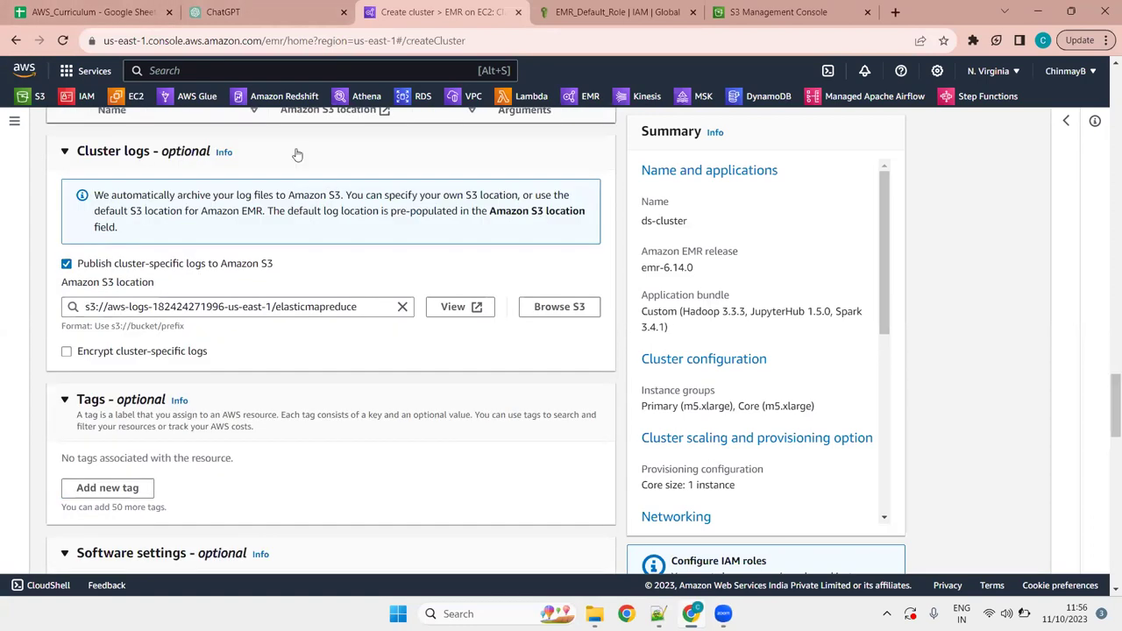
pyautogui.click(191, 158)
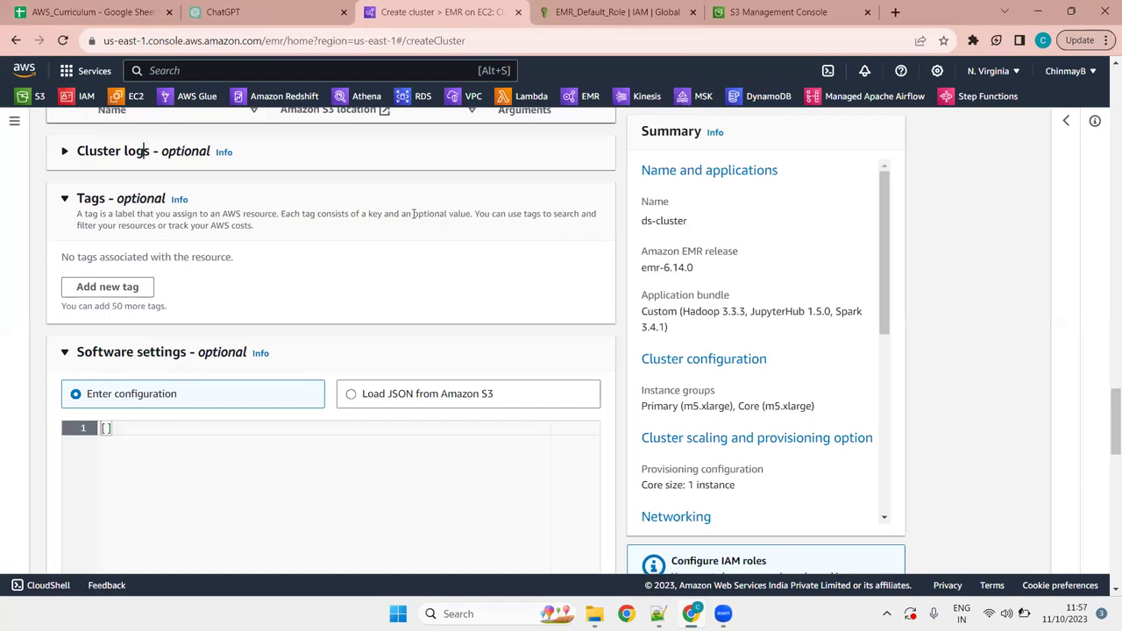
pyautogui.press('XF86AudioRaiseVolume')
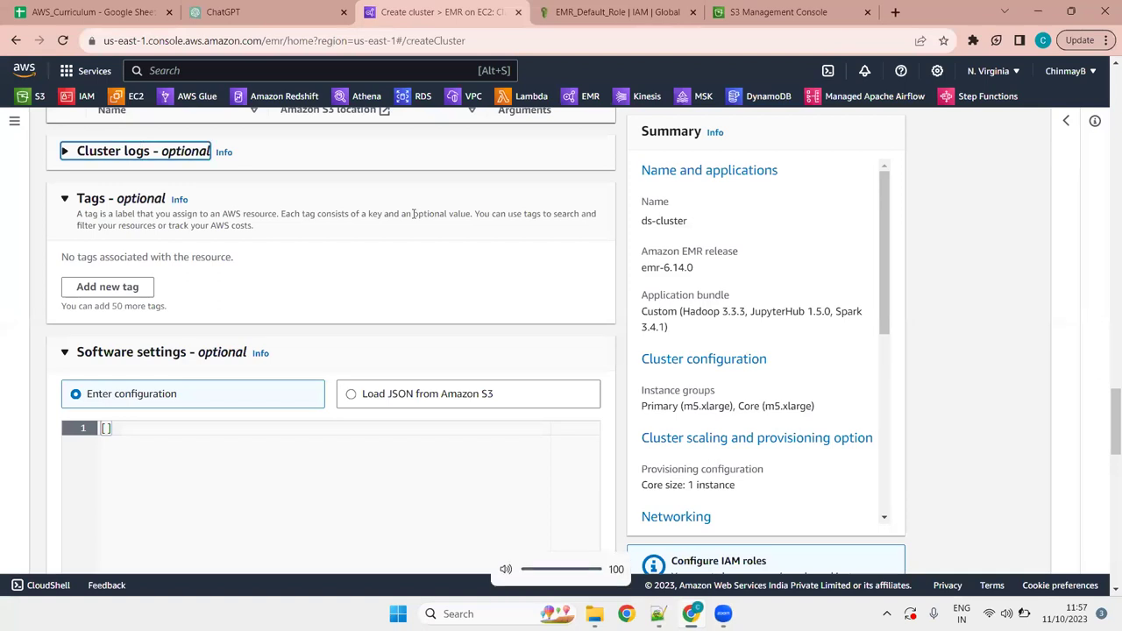
pyautogui.press('End')
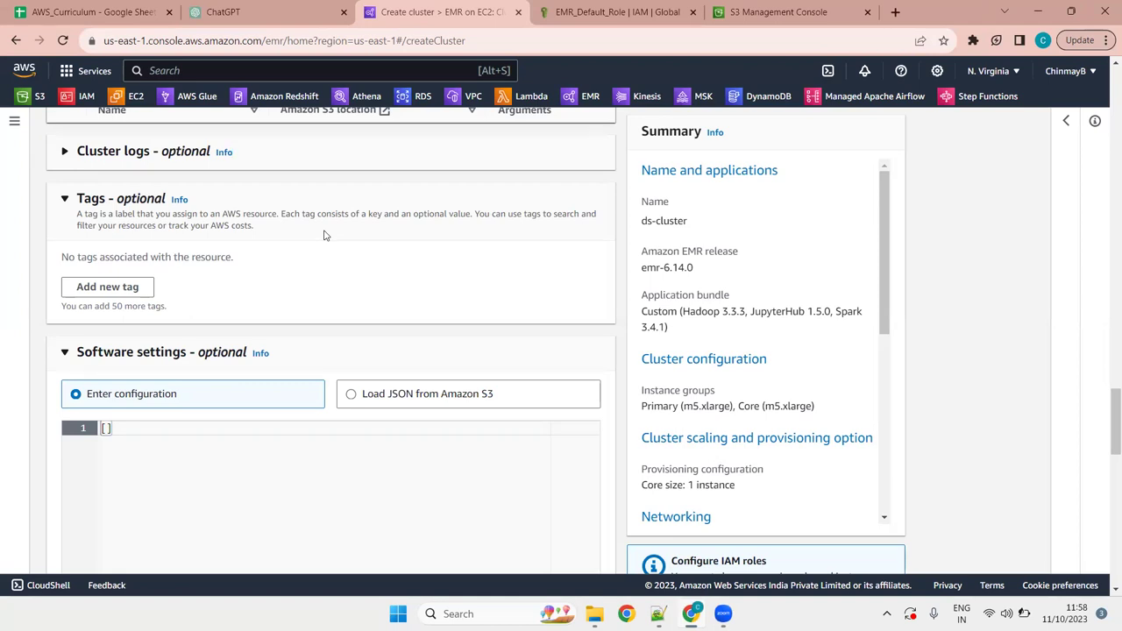
pyautogui.scroll(4, 325, 235)
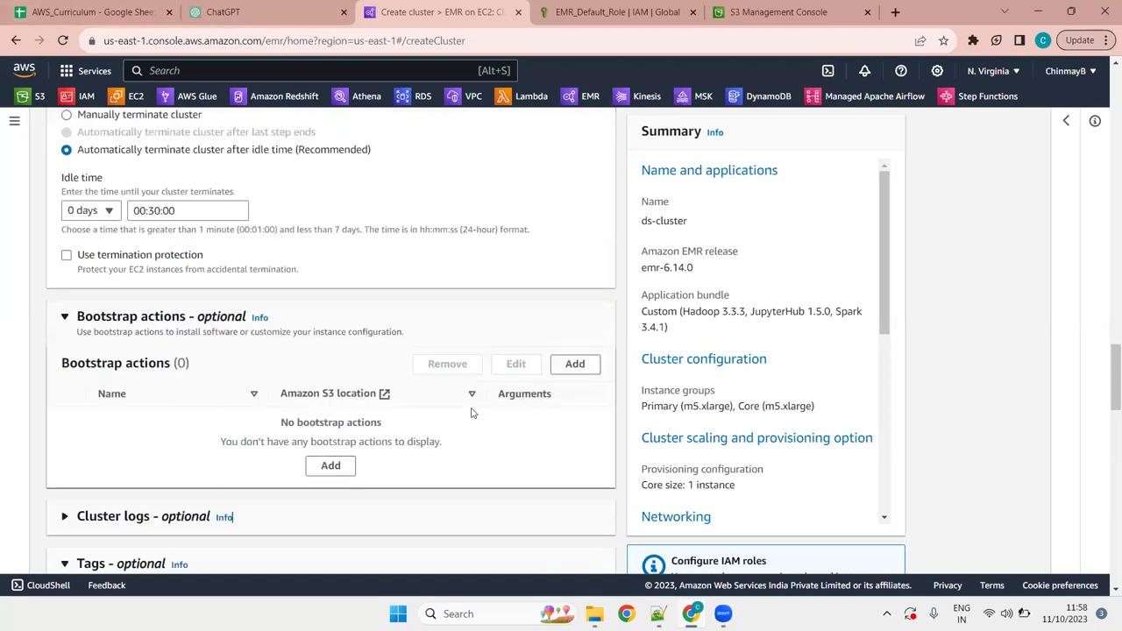
pyautogui.scroll(-4, 470, 412)
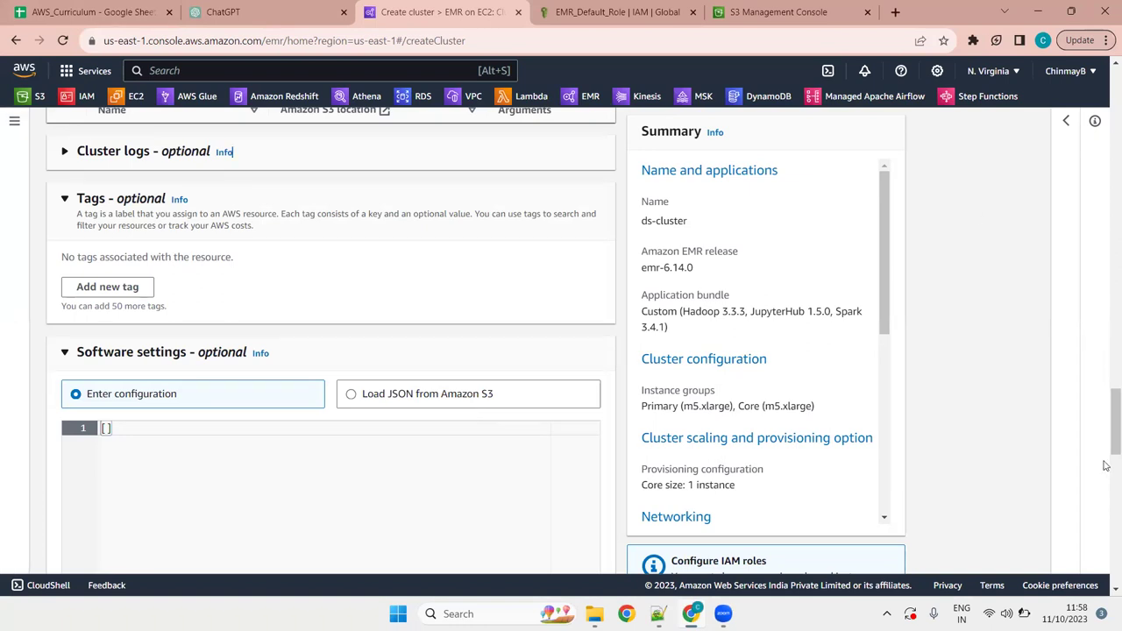
# Choose first_keypair as the Amazon EC2 key pair for SSH to the cluster
pyautogui.moveTo(1105, 420); pyautogui.dragTo(1105, 526)
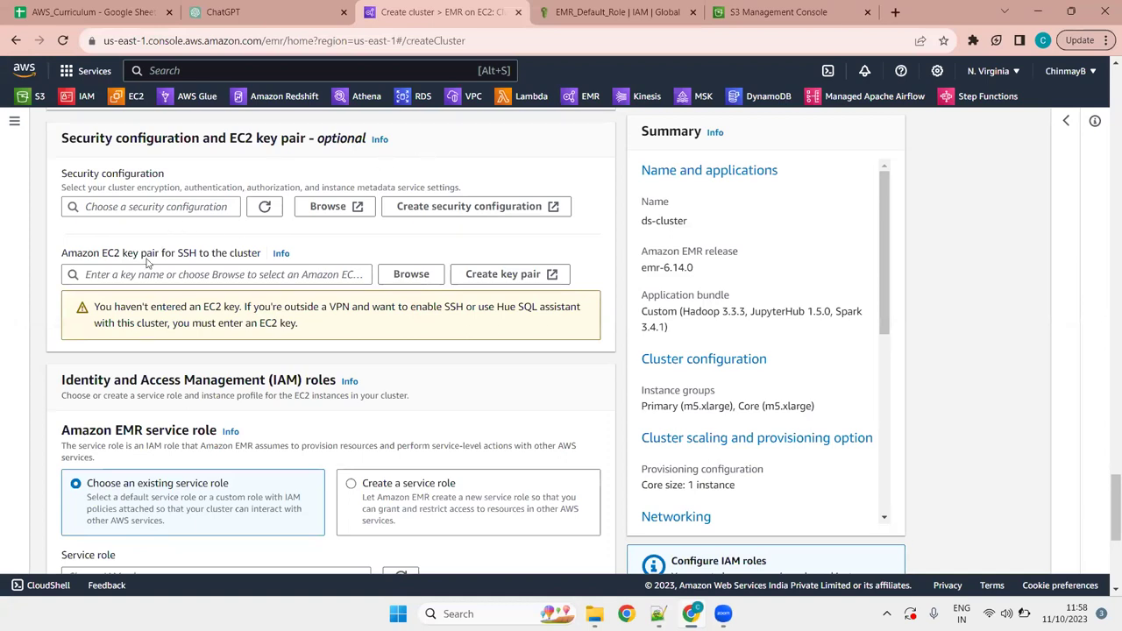
pyautogui.moveTo(178, 253); pyautogui.dragTo(263, 254)
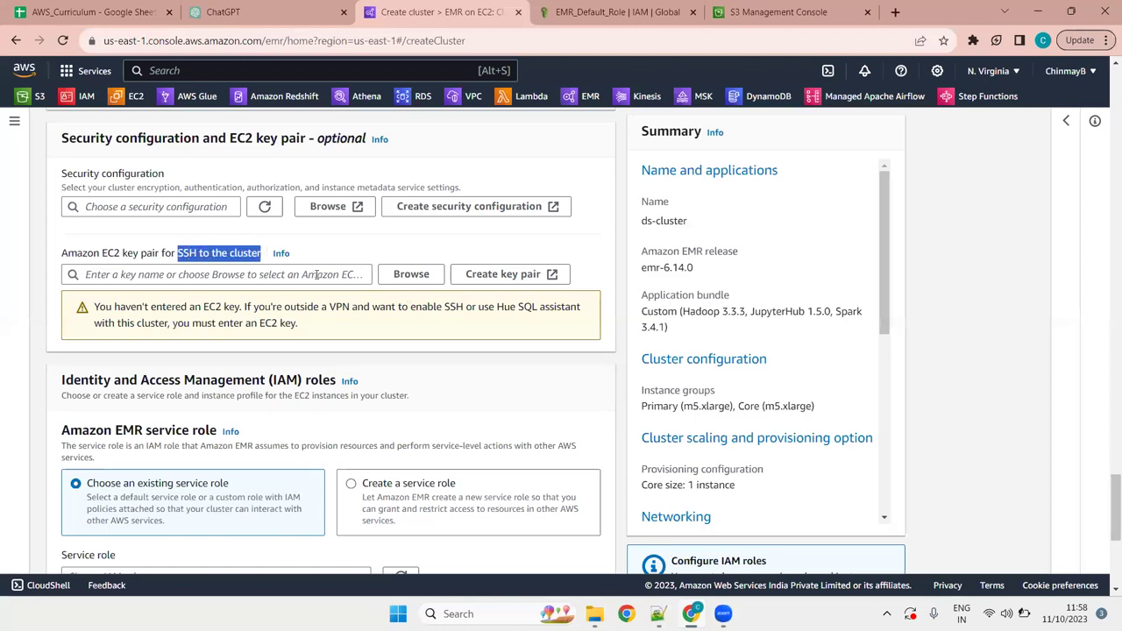
pyautogui.click(405, 275)
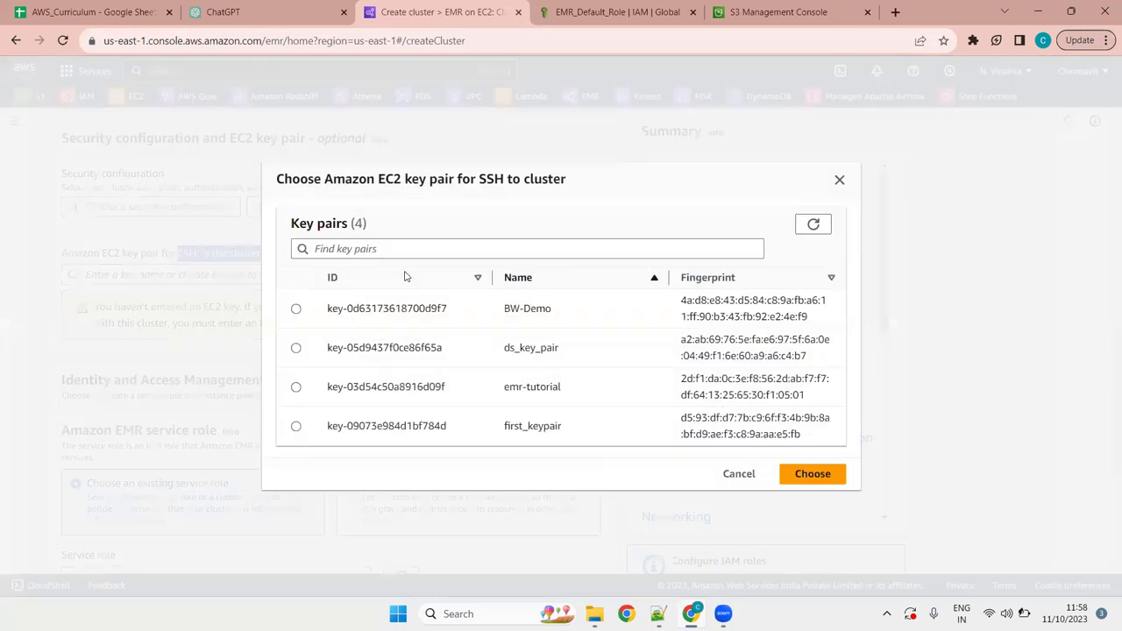
pyautogui.click(297, 422)
pyautogui.click(812, 474)
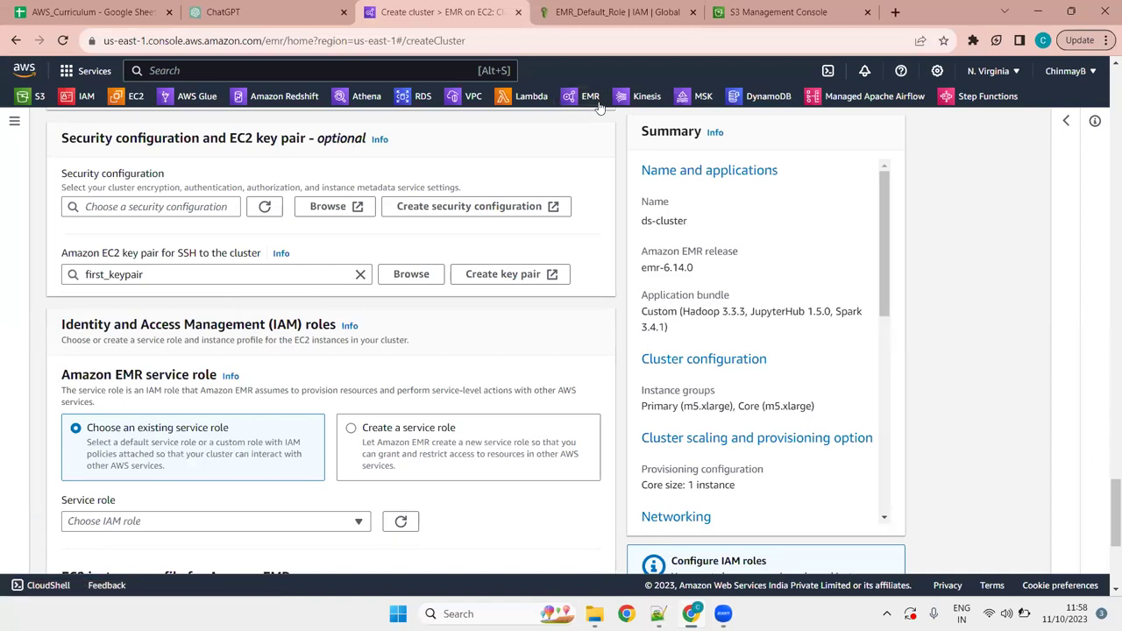
pyautogui.press('super+z')
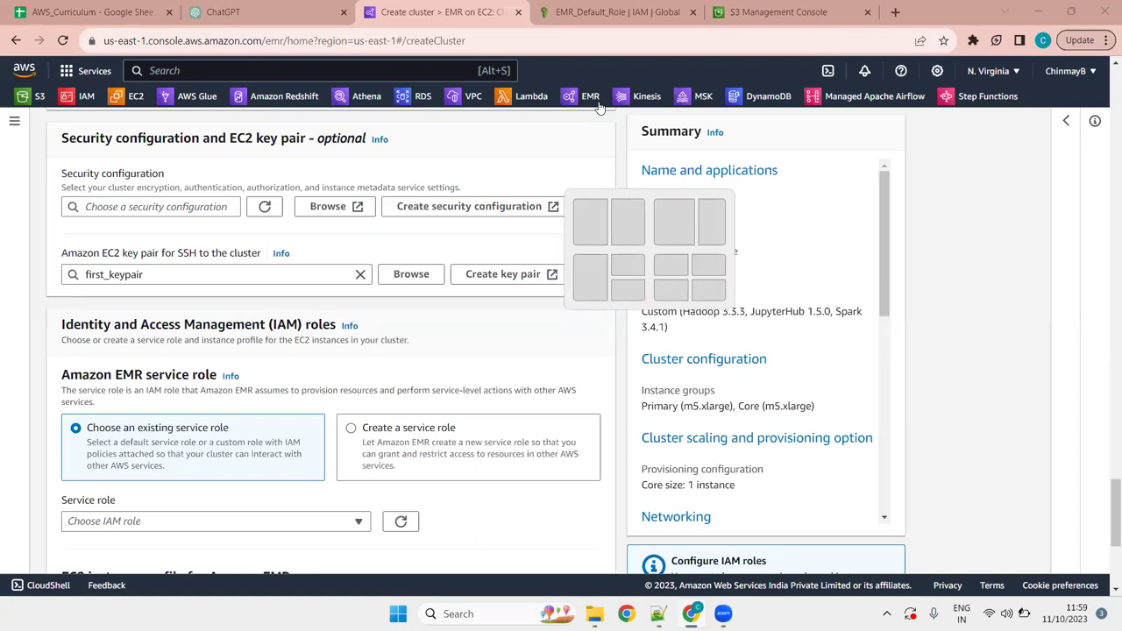
pyautogui.press('Escape')
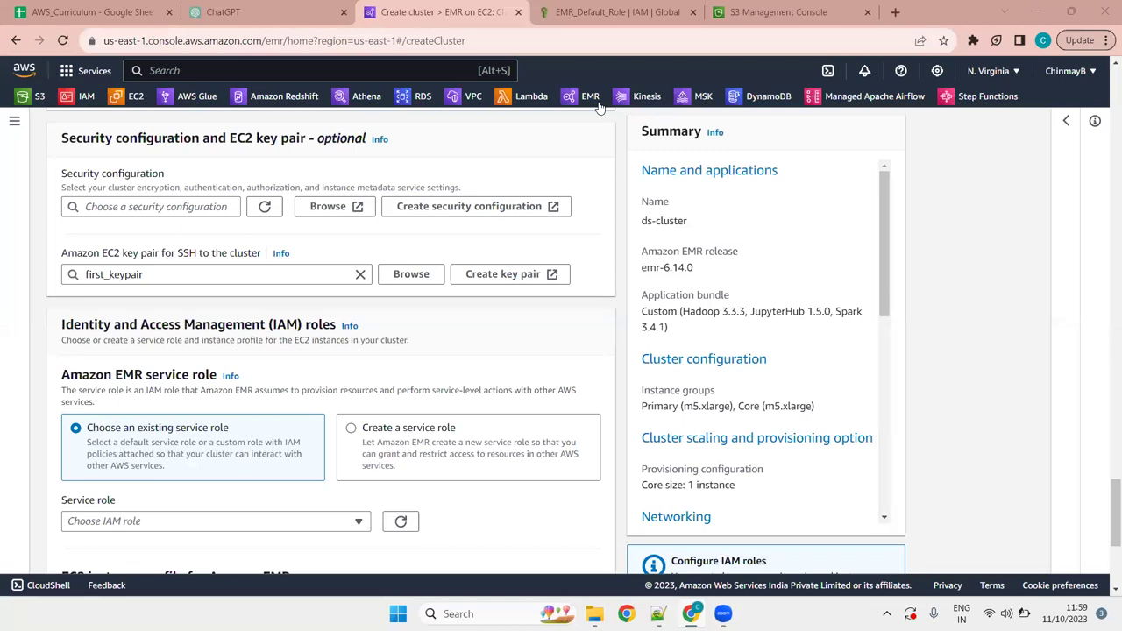
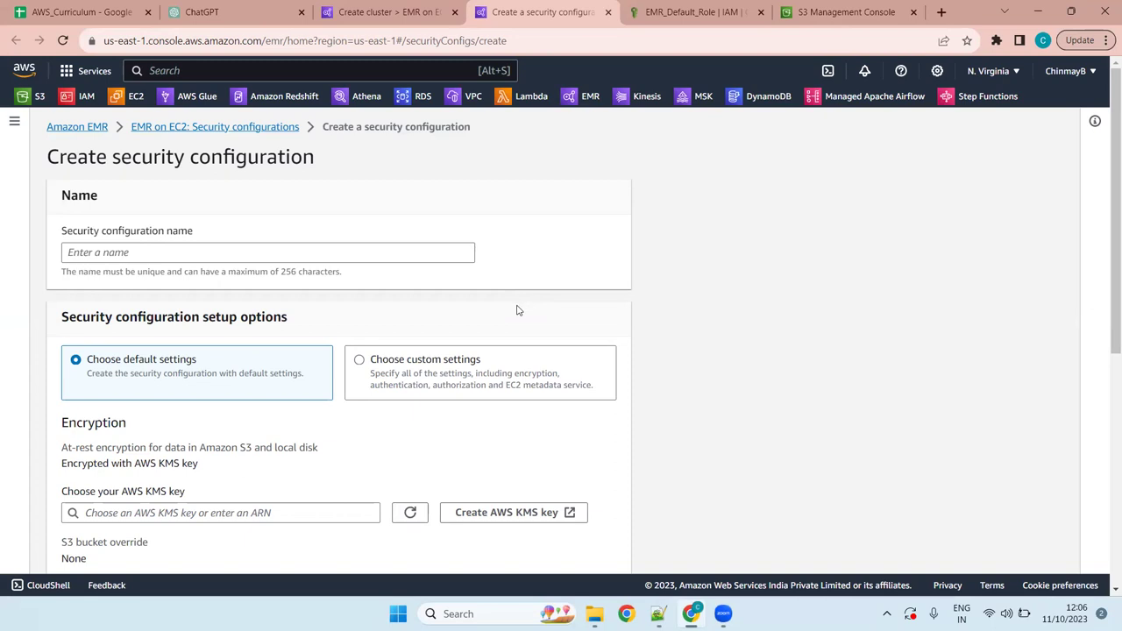
# Examine the default and custom settings for creating a security configuration, and close that page to return to the cluster form
pyautogui.moveTo(1105, 179); pyautogui.dragTo(1105, 438)
pyautogui.scroll(10, 351, 350)
pyautogui.click(24, 126)
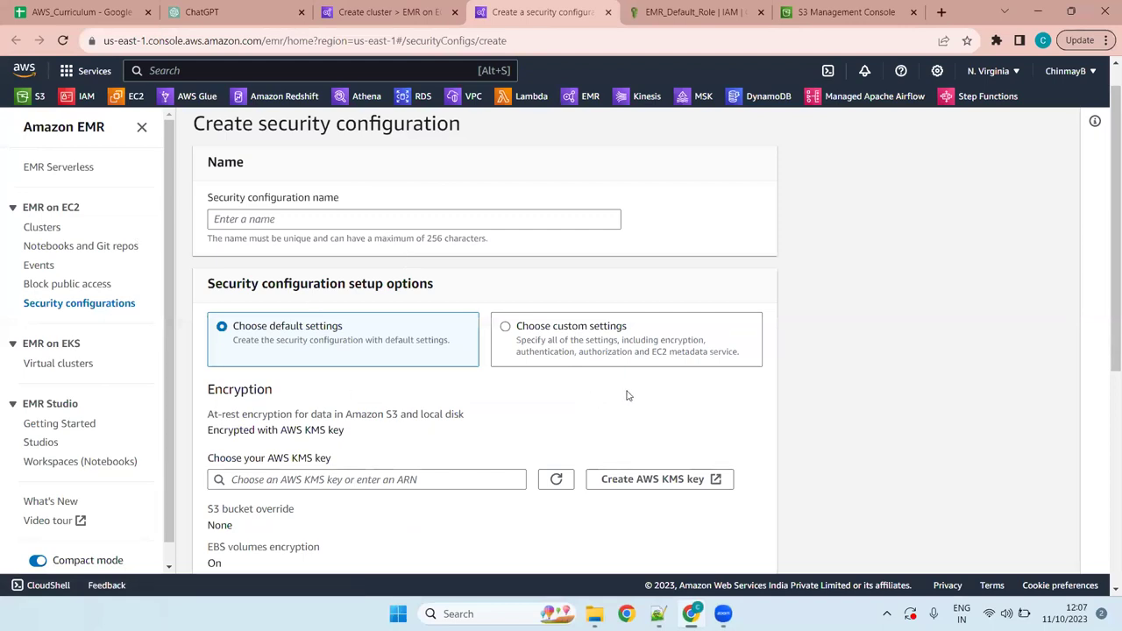
pyautogui.click(597, 319)
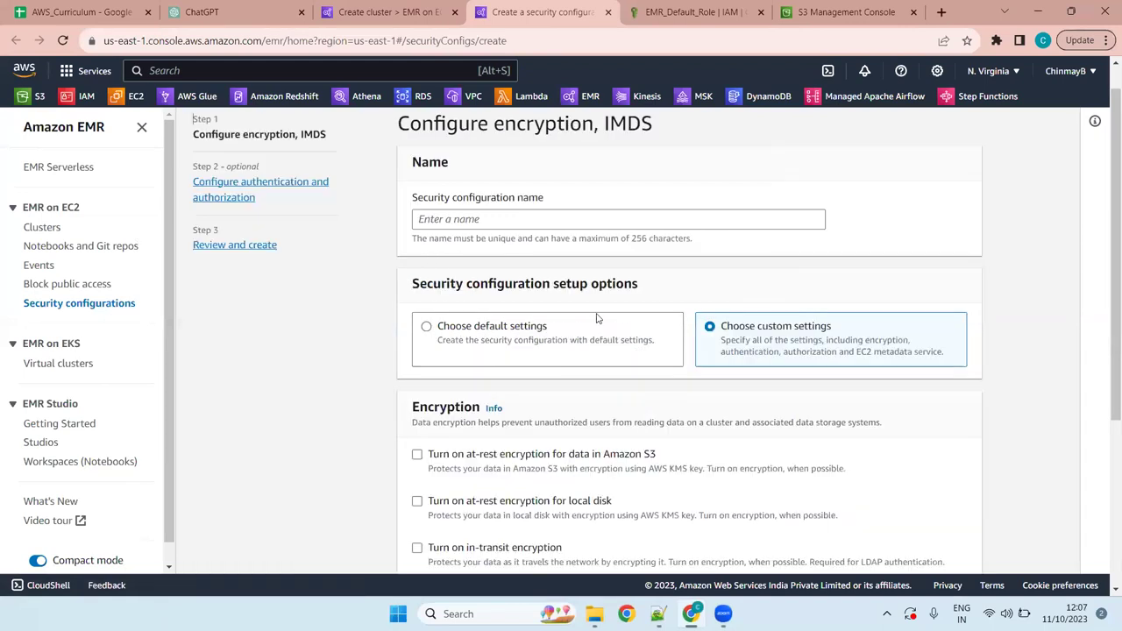
pyautogui.scroll(-3, 764, 407)
pyautogui.scroll(4, 763, 407)
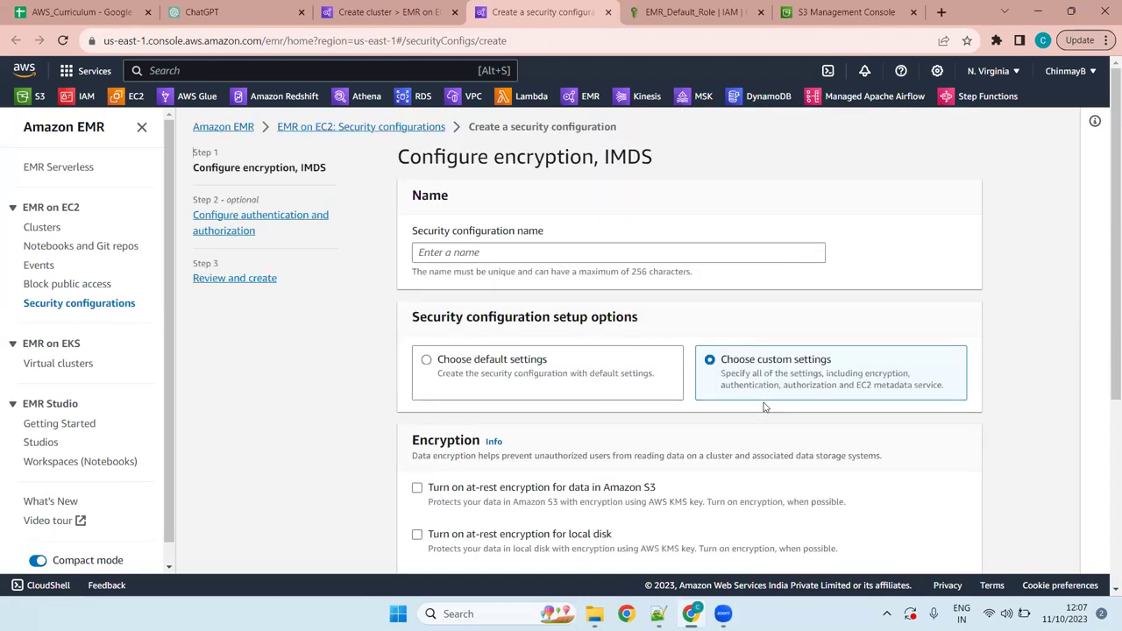
pyautogui.scroll(-3, 764, 406)
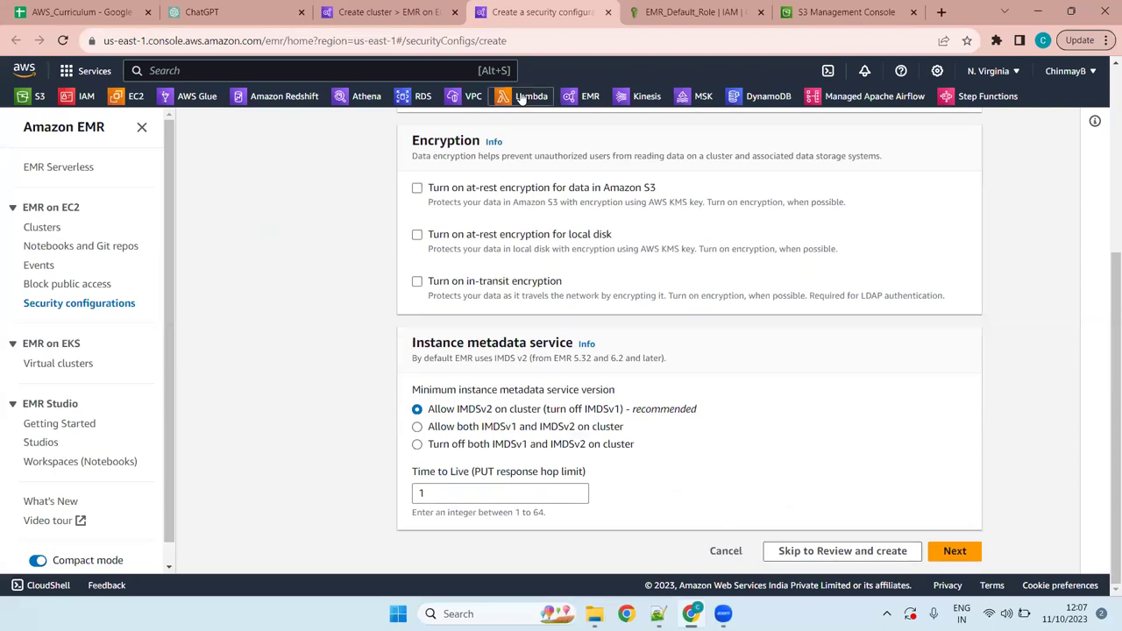
pyautogui.click(609, 11)
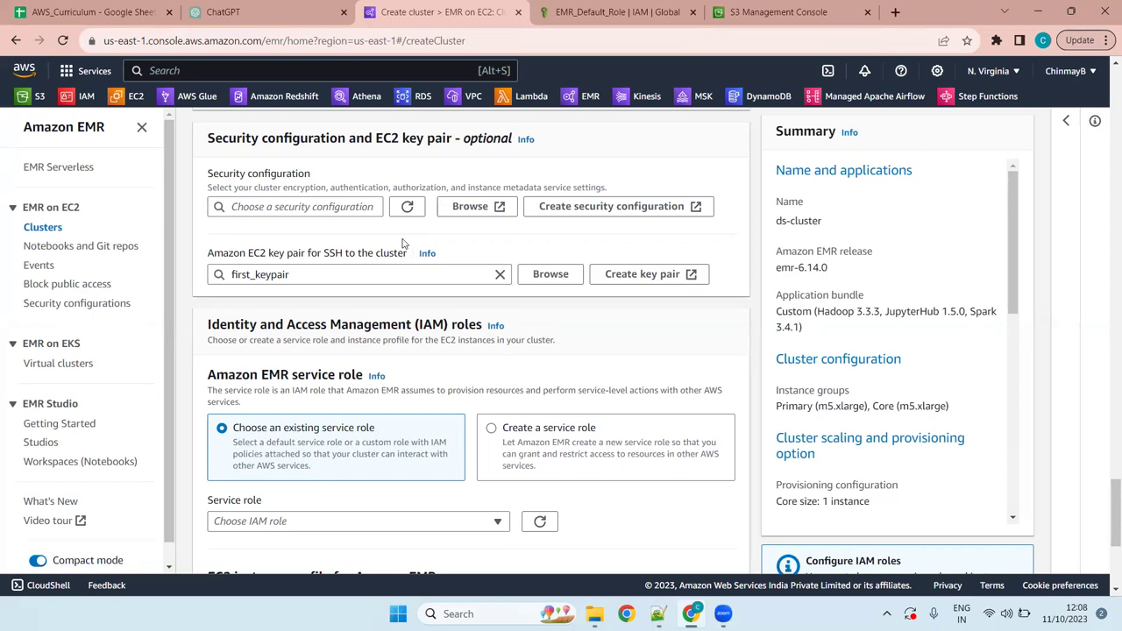
# Look over the Identity and Access Management (IAM) roles section and the neighbouring Security configuration, Software settings and Tags sections of the cluster form
pyautogui.click(403, 241)
pyautogui.moveTo(1106, 517)
pyautogui.mouseDown()
pyautogui.moveTo(1107, 542)
pyautogui.moveTo(1106, 516)
pyautogui.mouseUp()
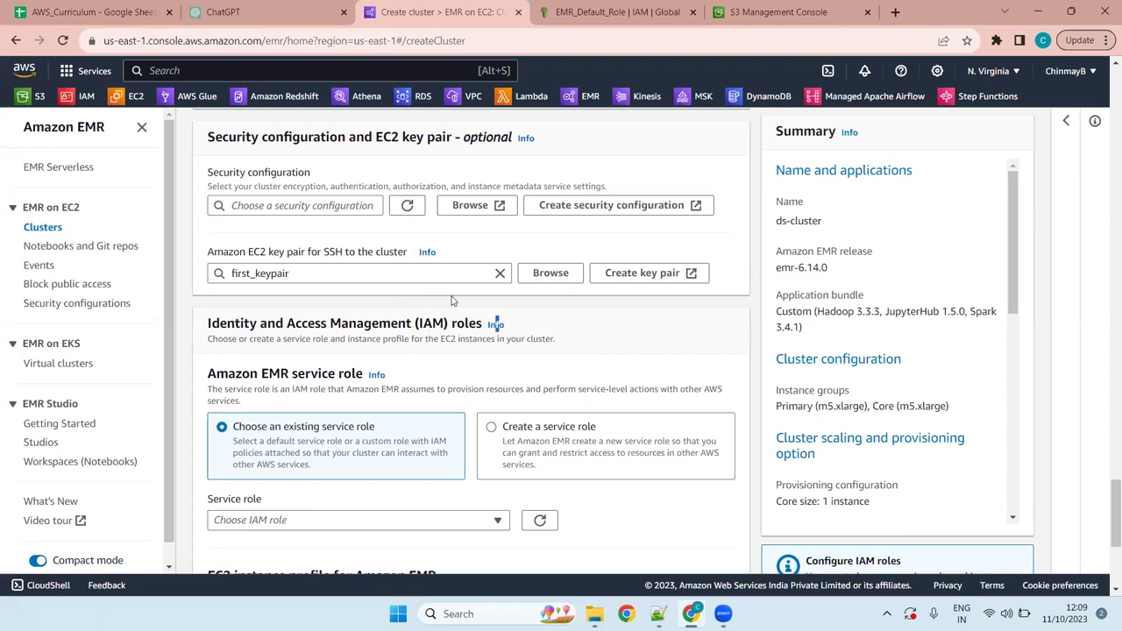
pyautogui.scroll(-3, 453, 301)
pyautogui.scroll(4, 452, 301)
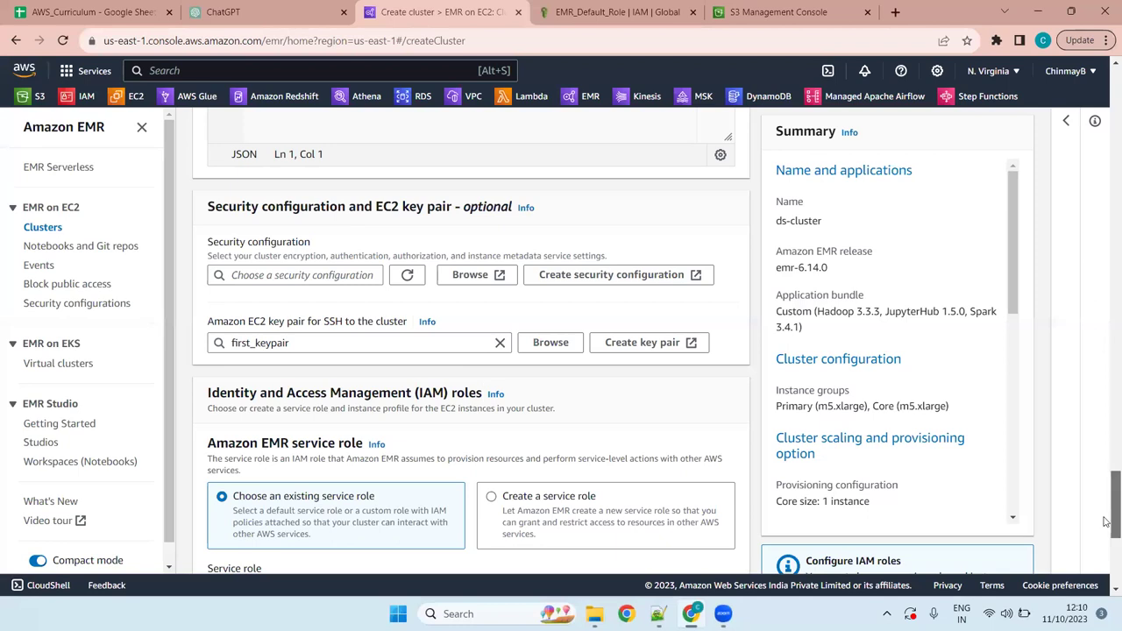
pyautogui.scroll(-4, 1105, 539)
pyautogui.scroll(2, 1105, 542)
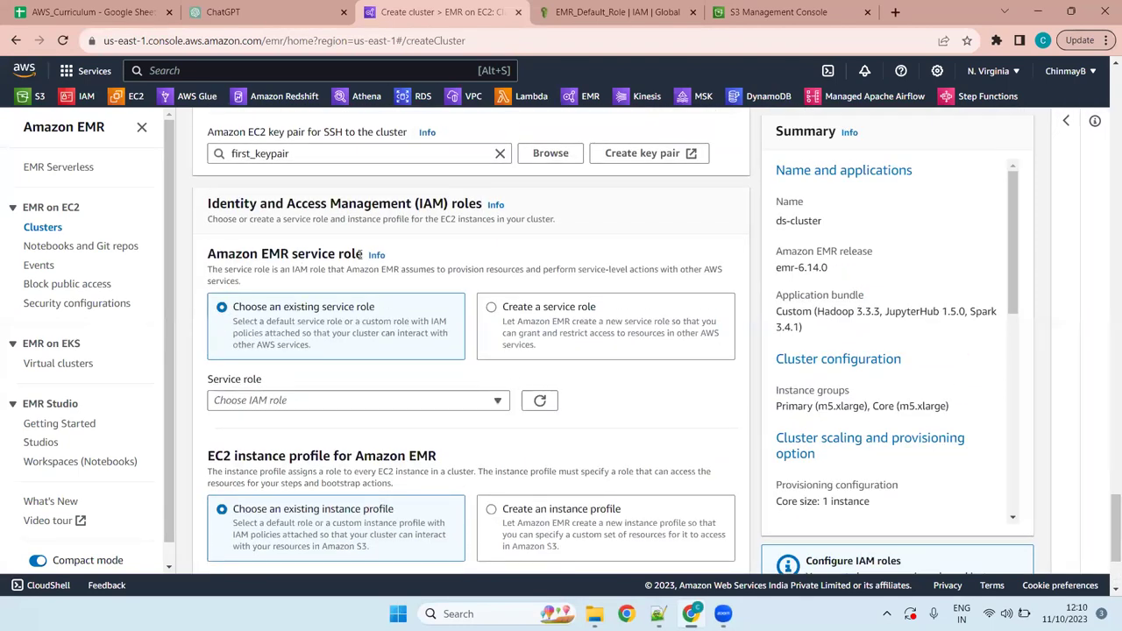
pyautogui.moveTo(363, 253); pyautogui.dragTo(258, 248)
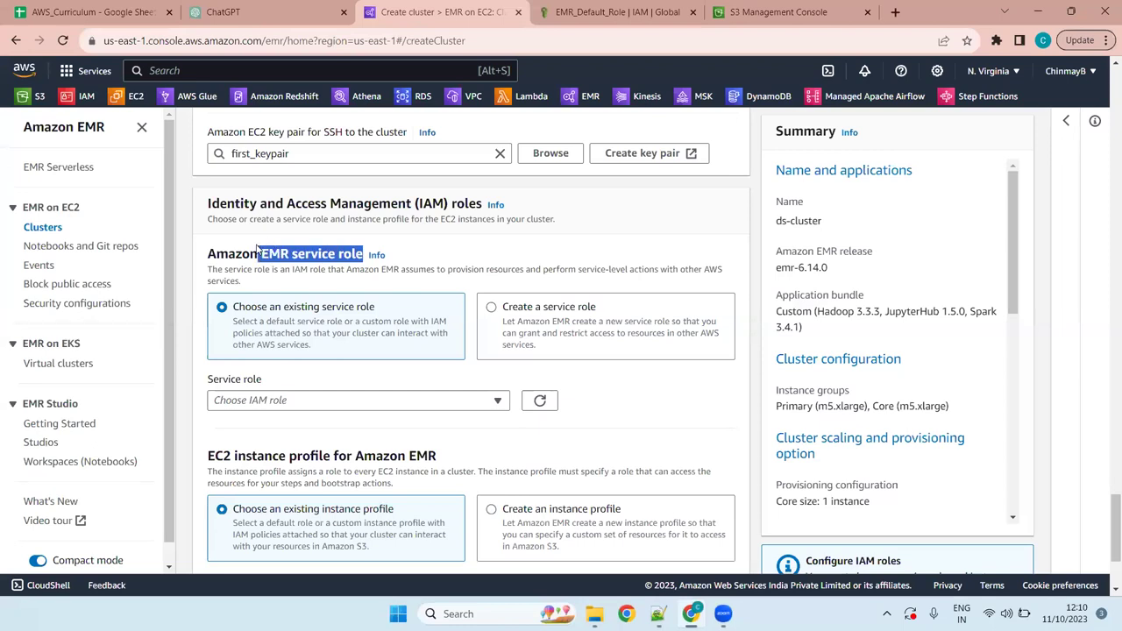
pyautogui.scroll(5, 329, 224)
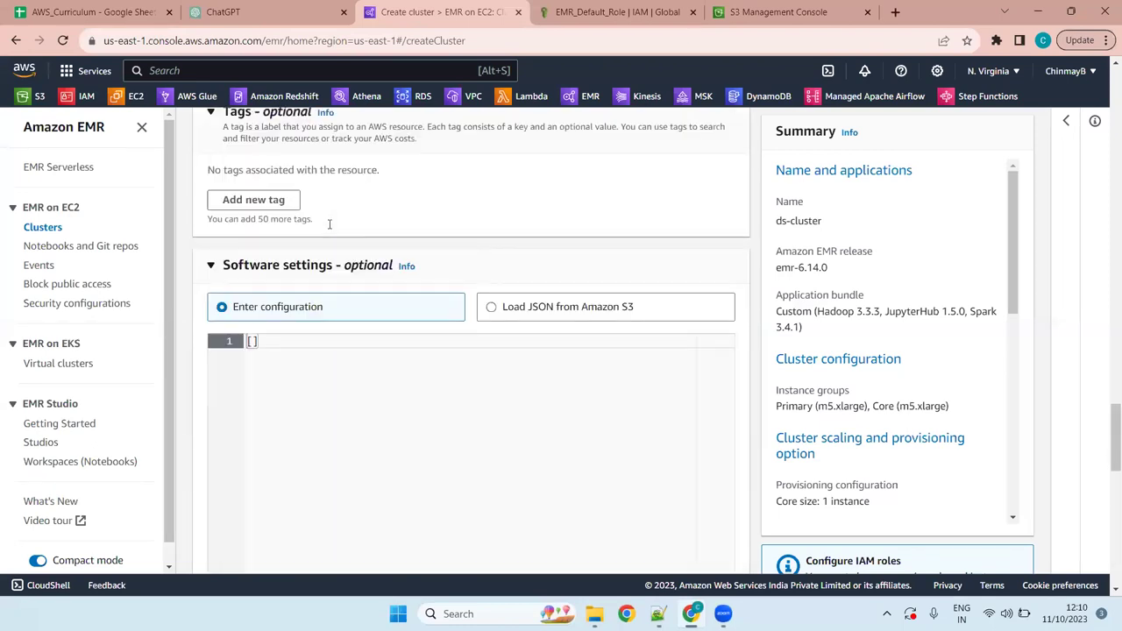
pyautogui.scroll(4, 331, 226)
pyautogui.scroll(-4, 330, 227)
pyautogui.scroll(-4, 419, 197)
pyautogui.scroll(-4, 415, 198)
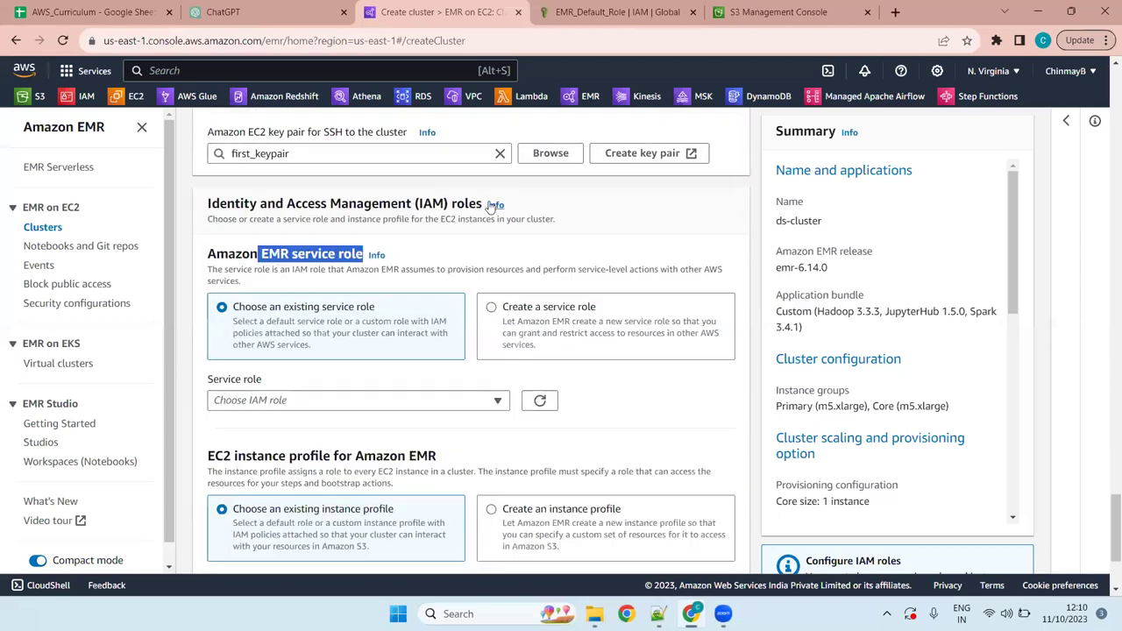
# Copy the Identity and Access Management (IAM) roles heading from the cluster form into the Notepad++ notes as section "J]", ending with a colon
pyautogui.moveTo(482, 203); pyautogui.dragTo(522, 206)
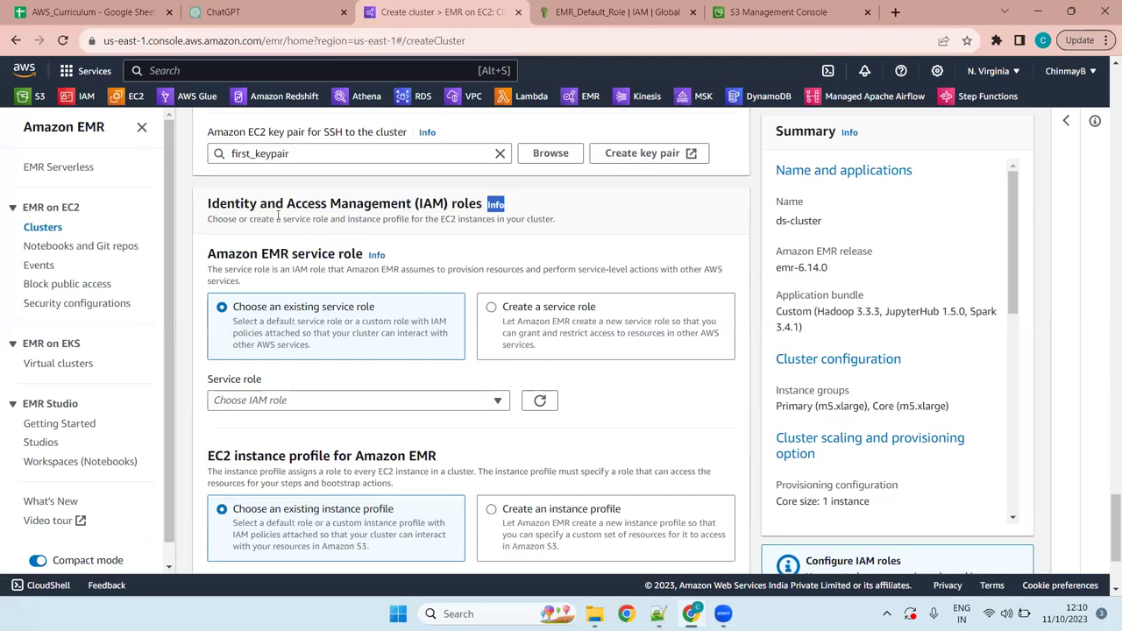
pyautogui.click(485, 201)
pyautogui.moveTo(483, 204); pyautogui.dragTo(205, 198)
pyautogui.hotkey('ctrl', 'c')
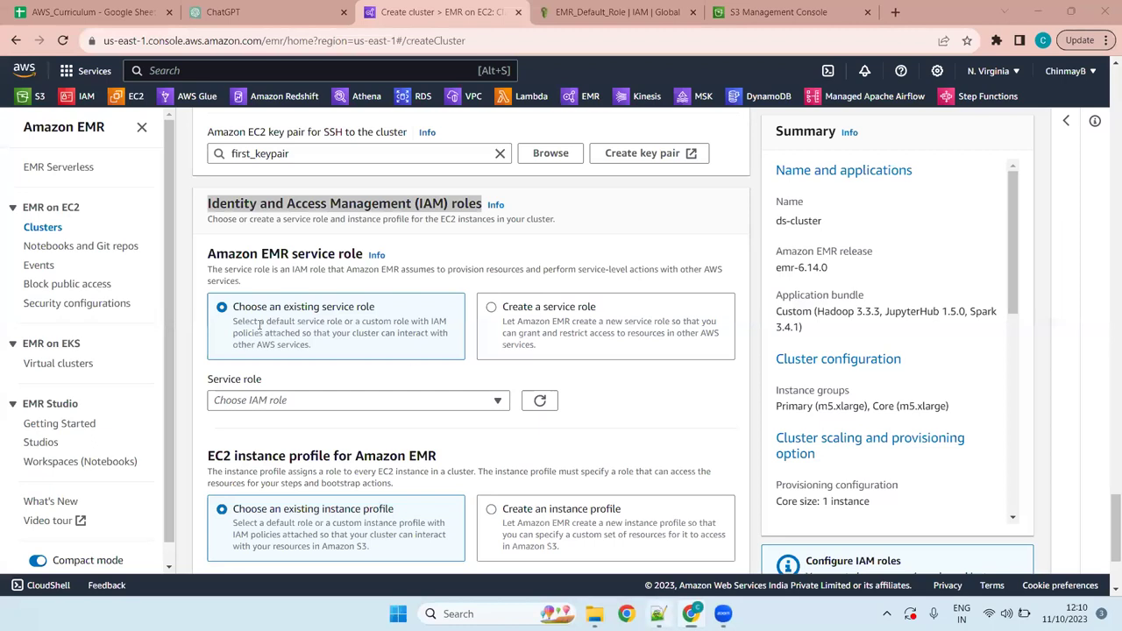
pyautogui.press('Return')
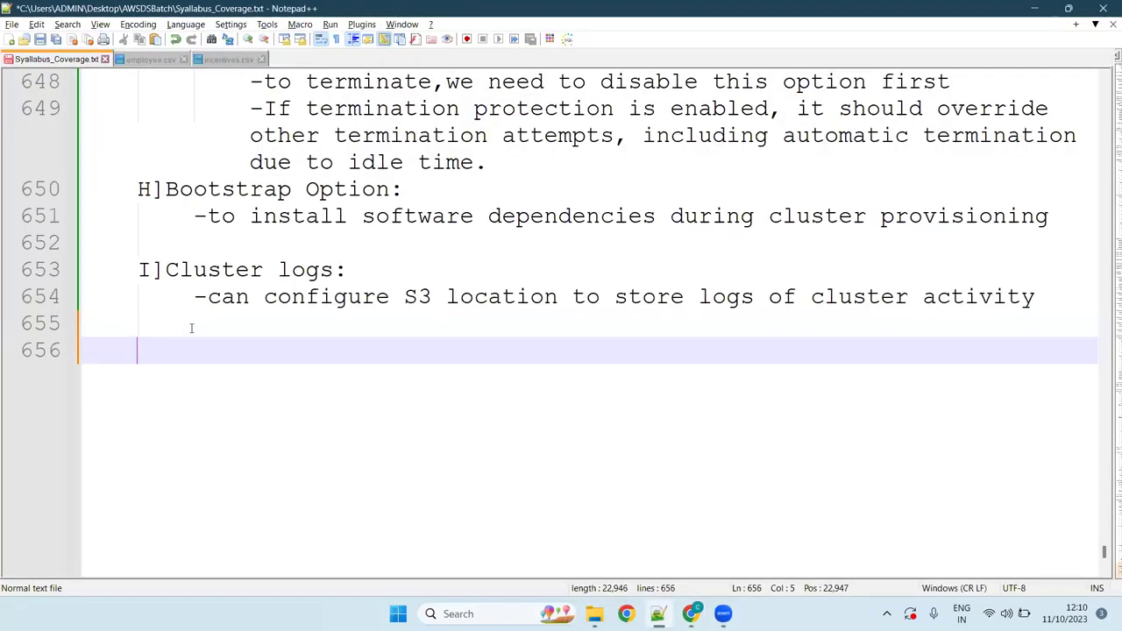
pyautogui.write('J]')
pyautogui.hotkey('ctrl', 'v')
pyautogui.write(':')
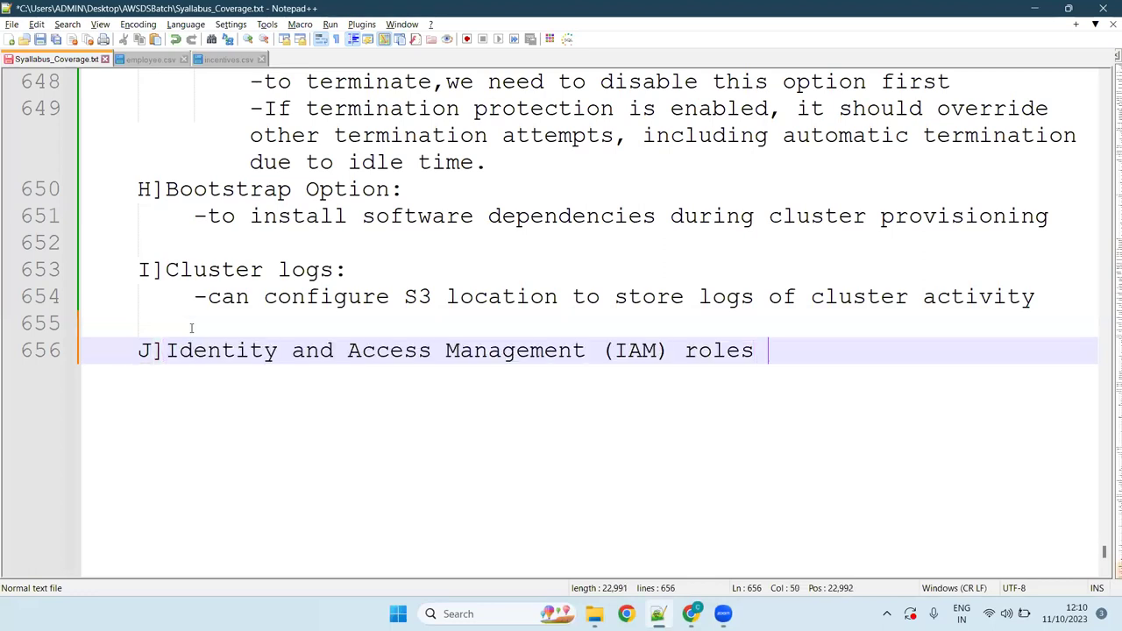
# Copy the Amazon EMR service role heading from the browser's cluster form and add it in Notepad++ as indented item "1]" under section J, ending with a colon
pyautogui.press('Return')
pyautogui.press('Tab')
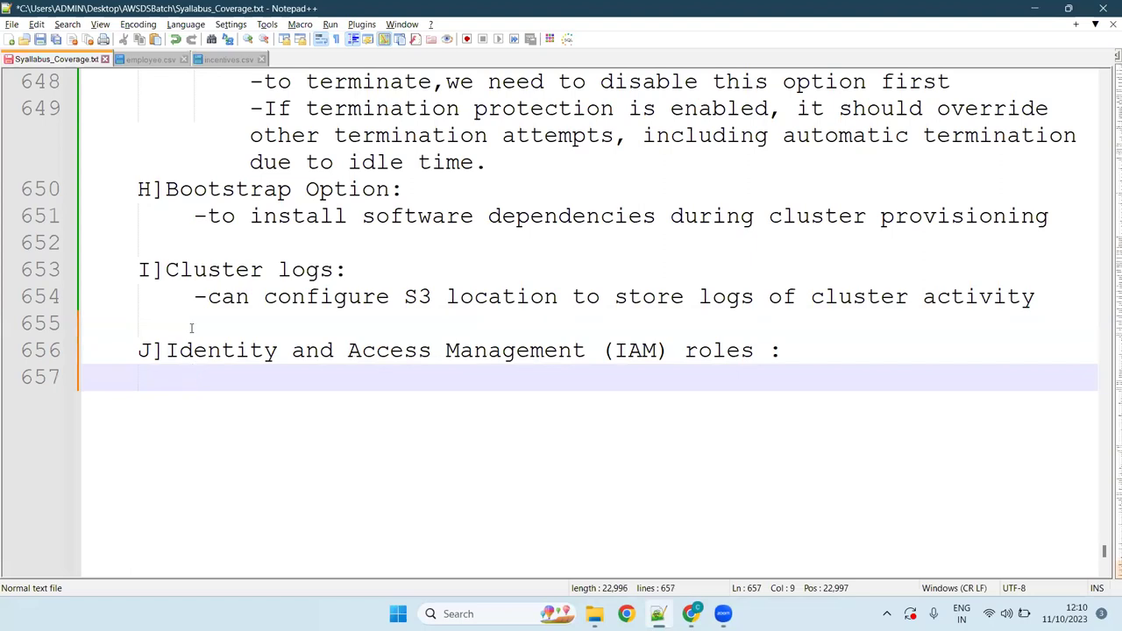
pyautogui.click(443, 370)
pyautogui.click(690, 614)
pyautogui.click(372, 263)
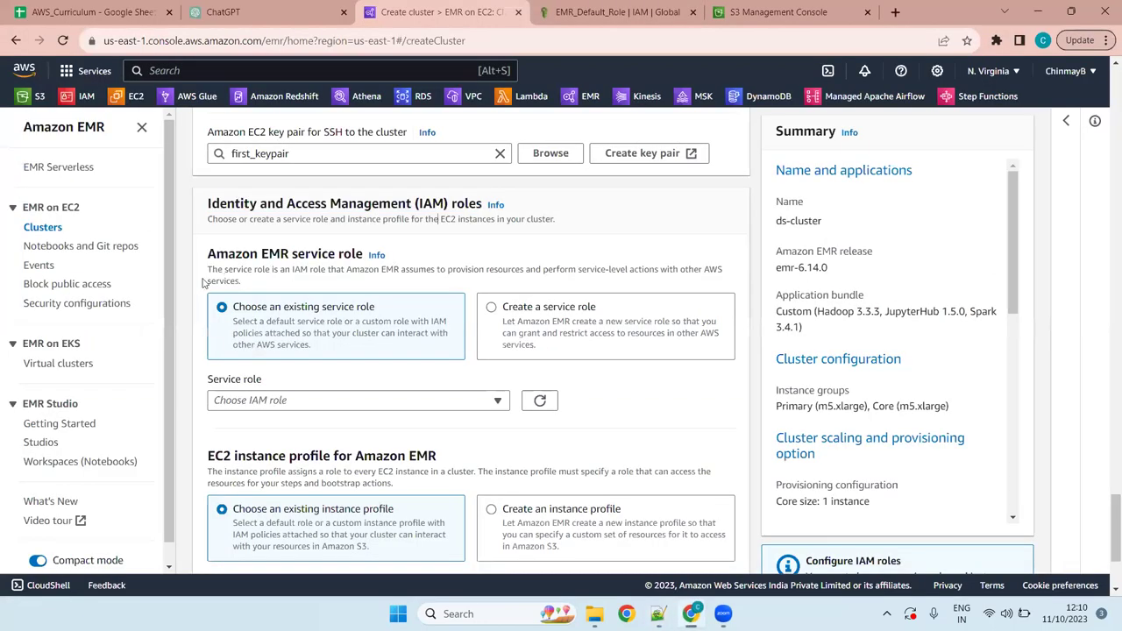
pyautogui.moveTo(211, 254); pyautogui.dragTo(361, 256)
pyautogui.hotkey('ctrl', 'c')
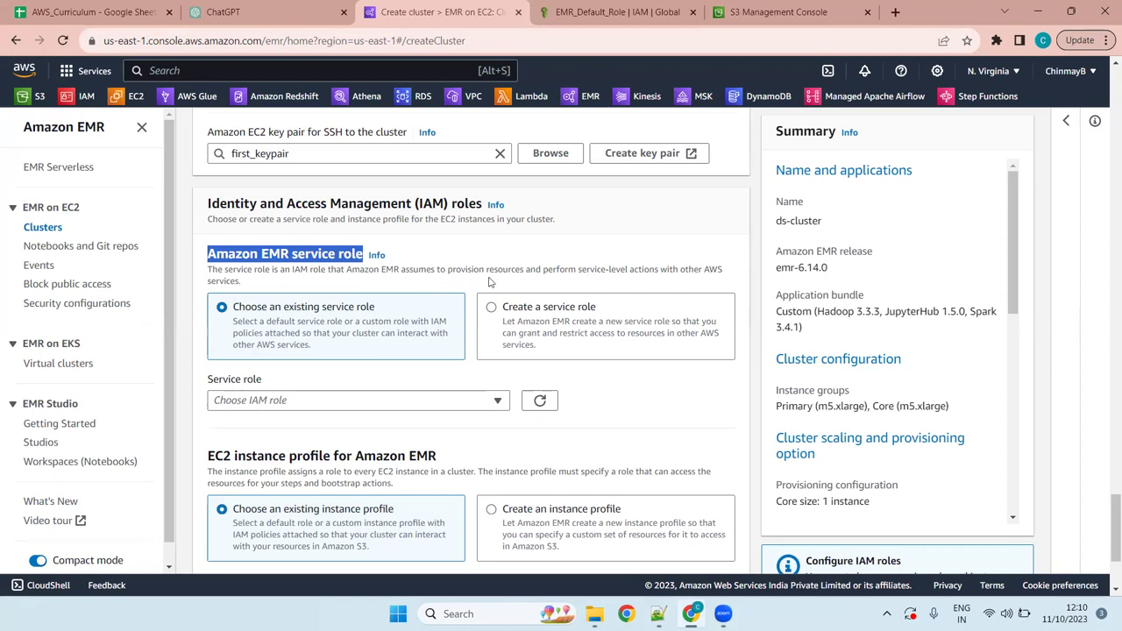
pyautogui.moveTo(438, 267); pyautogui.dragTo(243, 282)
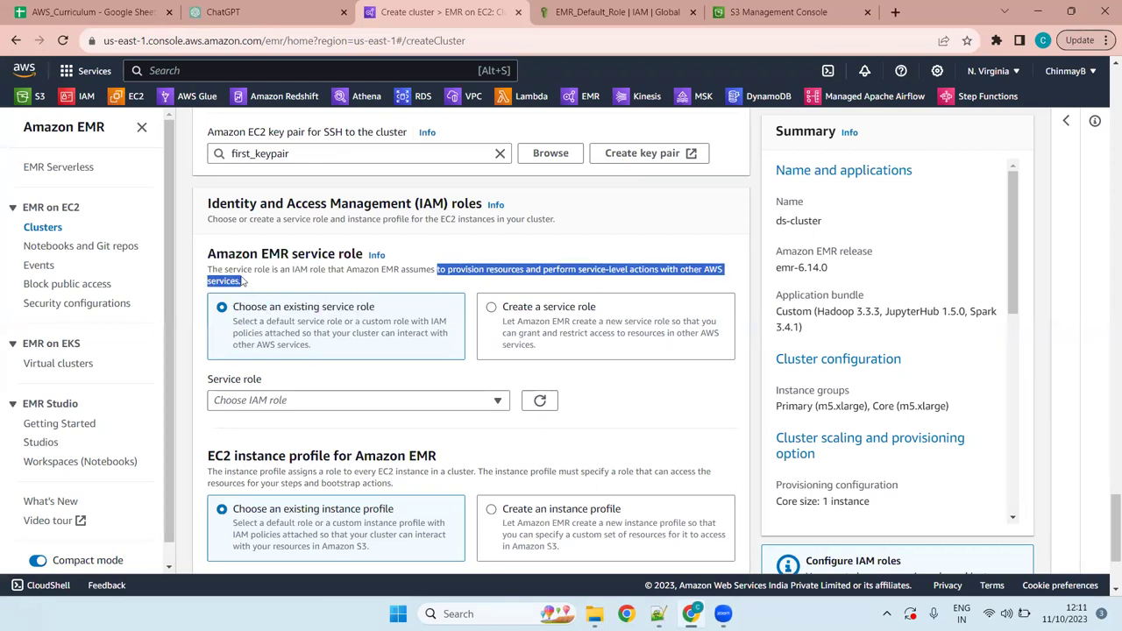
pyautogui.hotkey('alt', 'Tab')
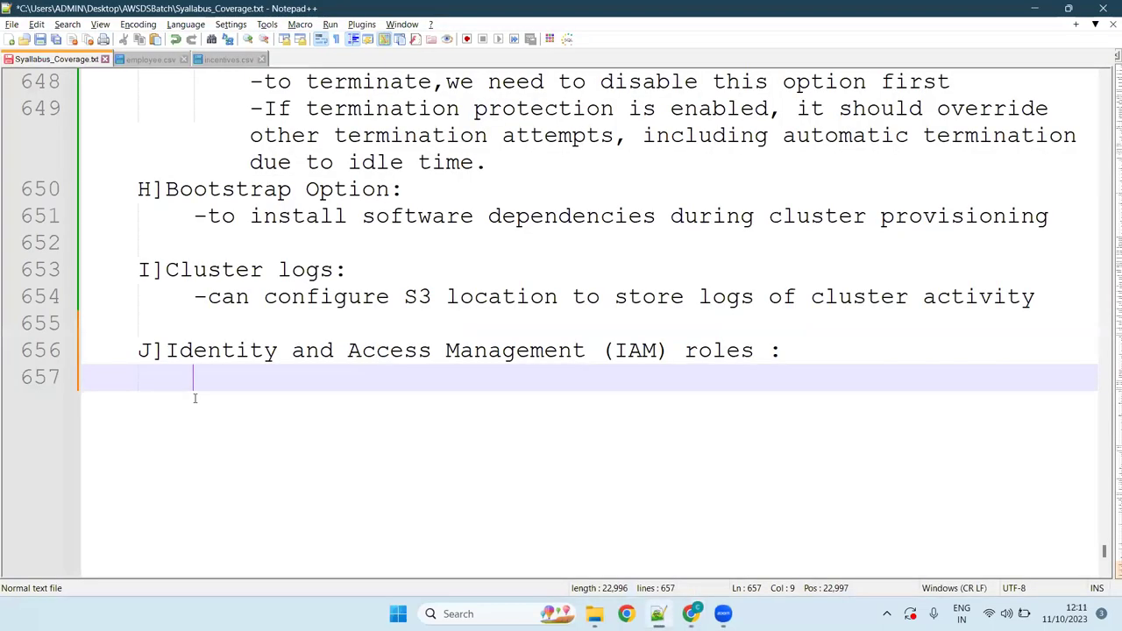
pyautogui.write('1]')
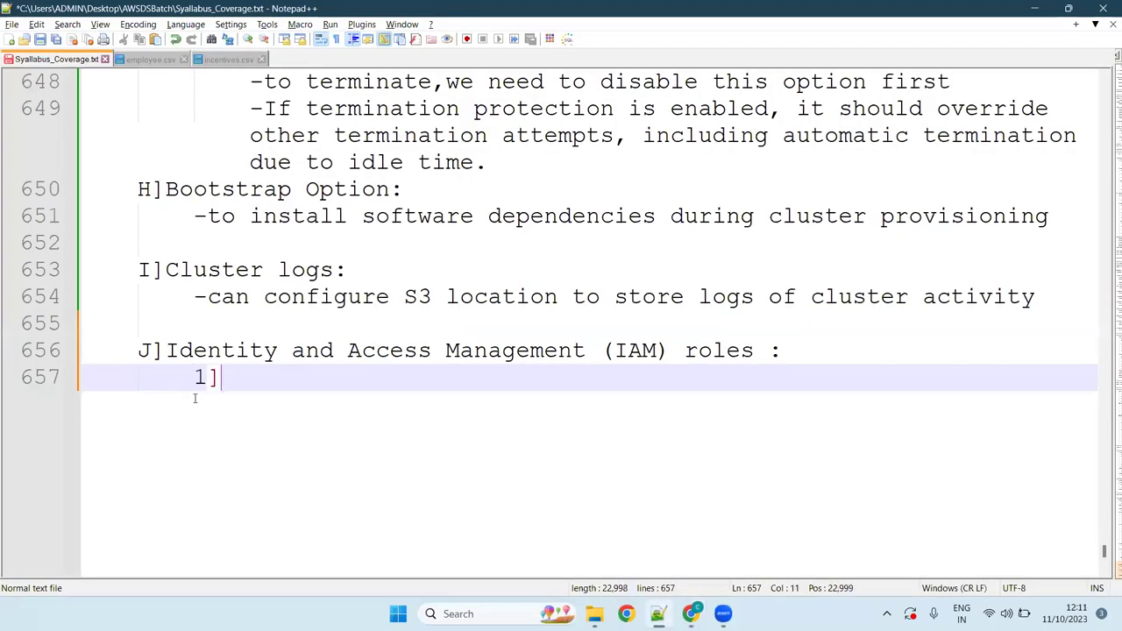
pyautogui.hotkey('ctrl', 'v')
pyautogui.write(':')
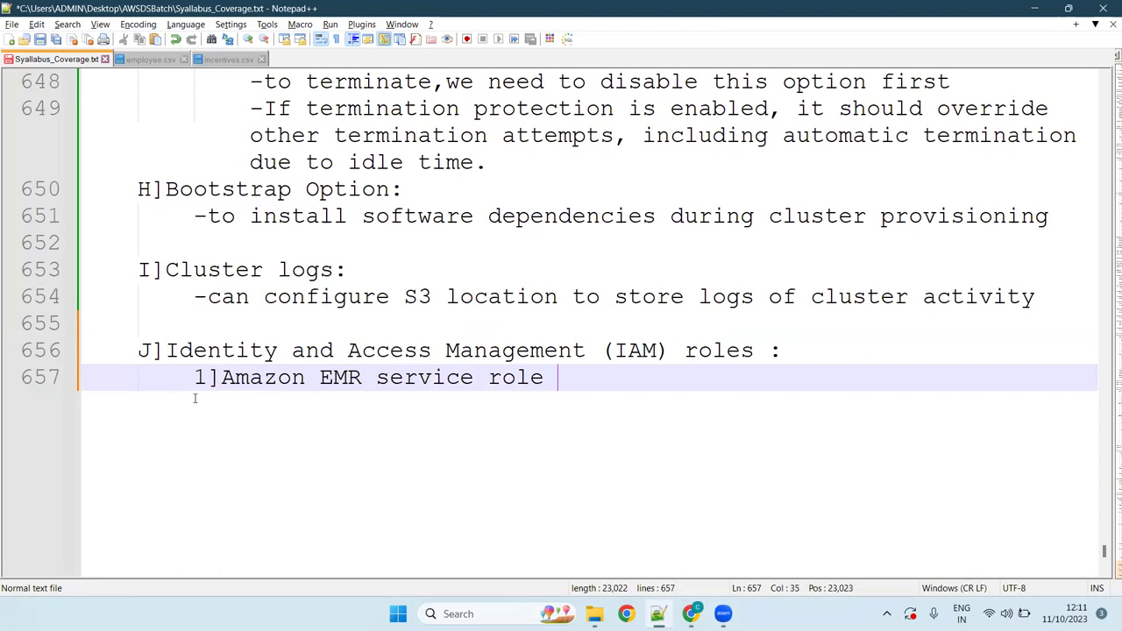
# Add an indented dash line under item 1] with "to provision resources and perform service-level actions with other AWS services", copied from the form's service role description
pyautogui.press('Return')
pyautogui.press('Tab')
pyautogui.write('-')
pyautogui.hotkey('alt', 'Tab')
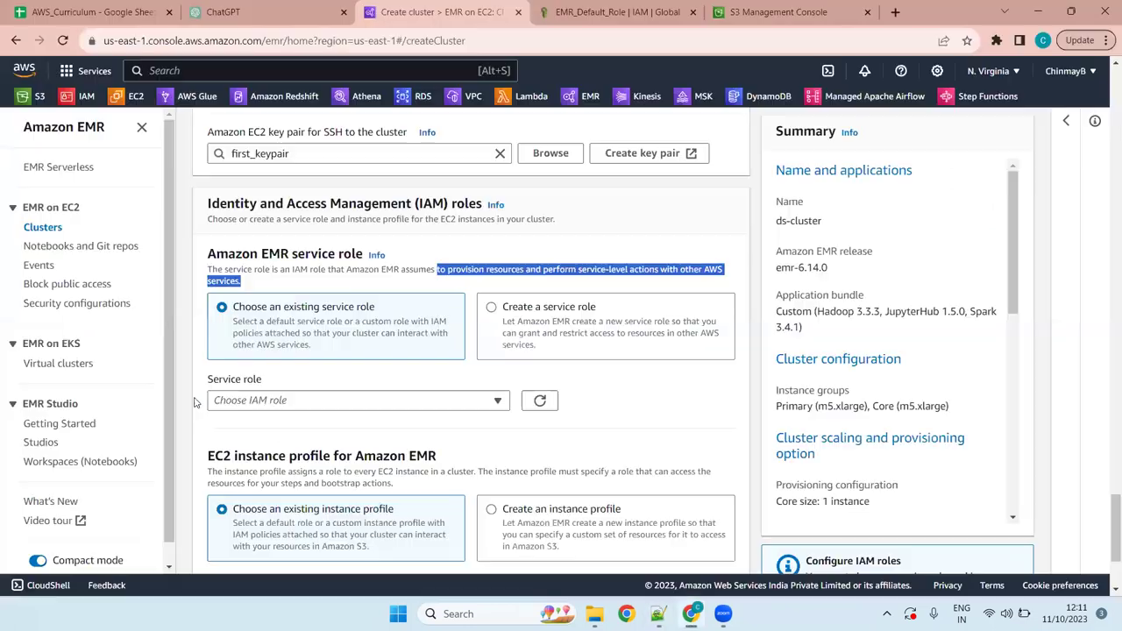
pyautogui.rightClick(485, 268)
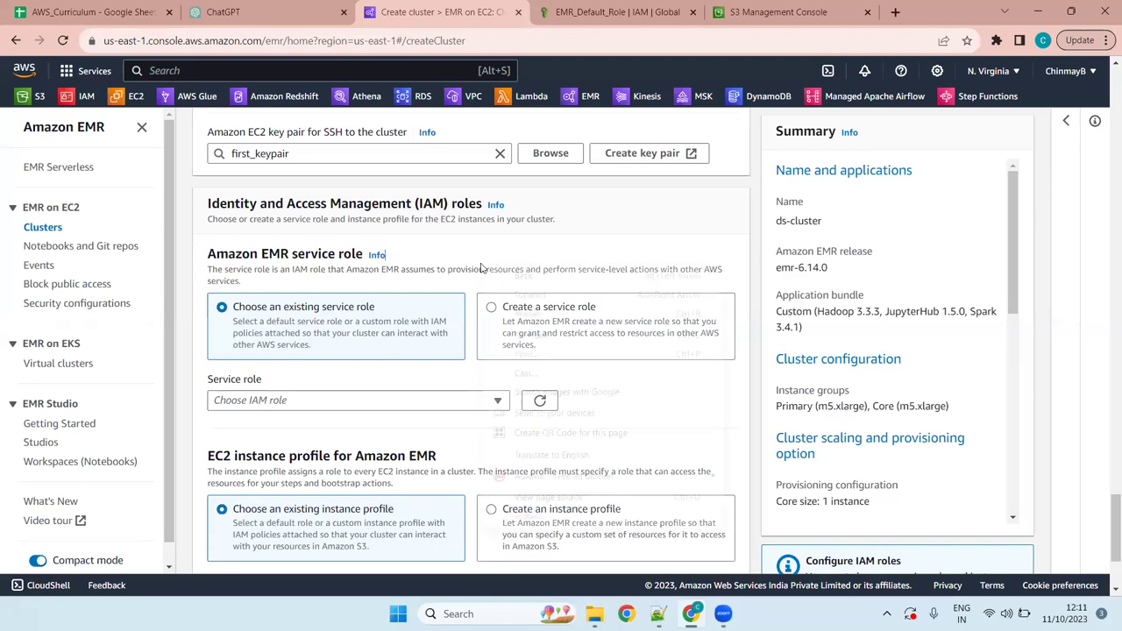
pyautogui.click(464, 276)
pyautogui.moveTo(436, 270); pyautogui.dragTo(239, 284)
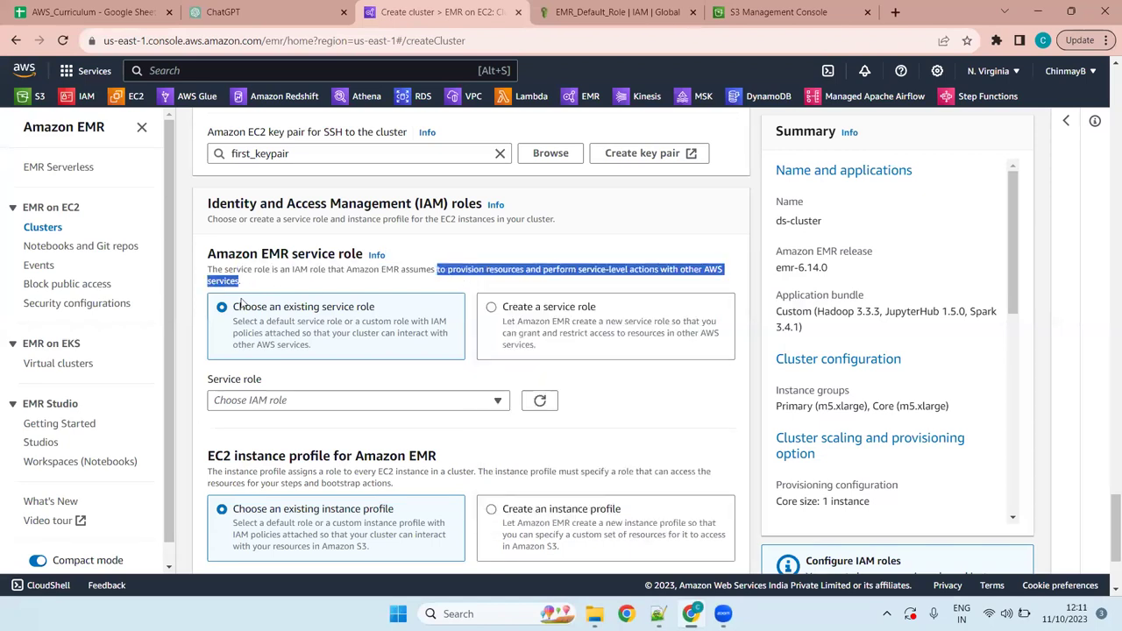
pyautogui.hotkey('ctrl', 'c')
pyautogui.hotkey('alt', 'Tab')
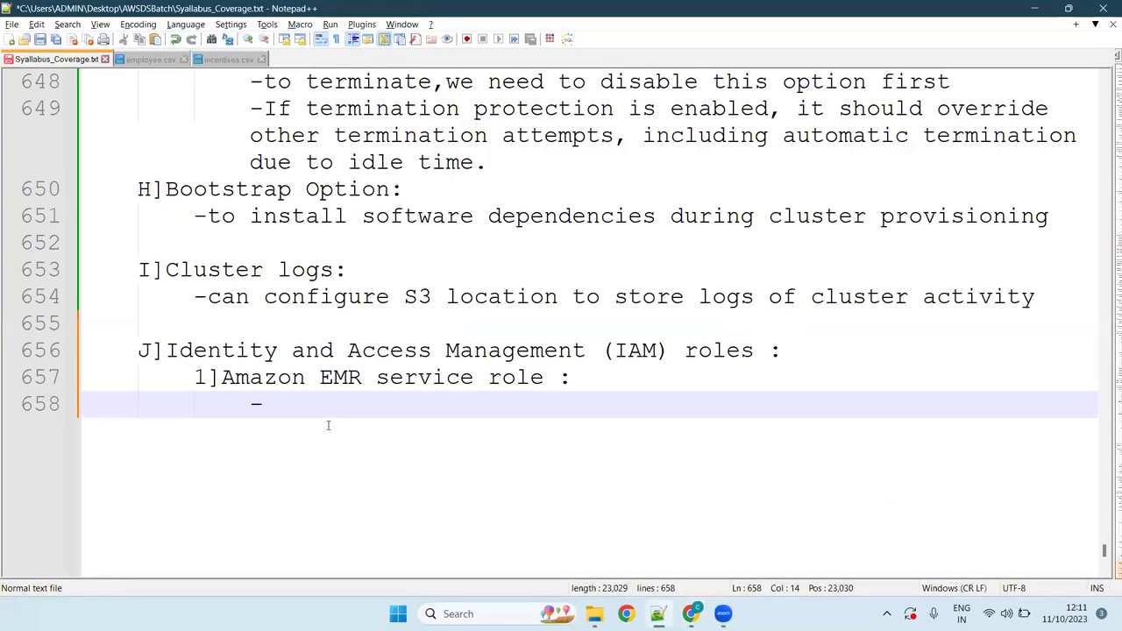
pyautogui.hotkey('ctrl', 'v')
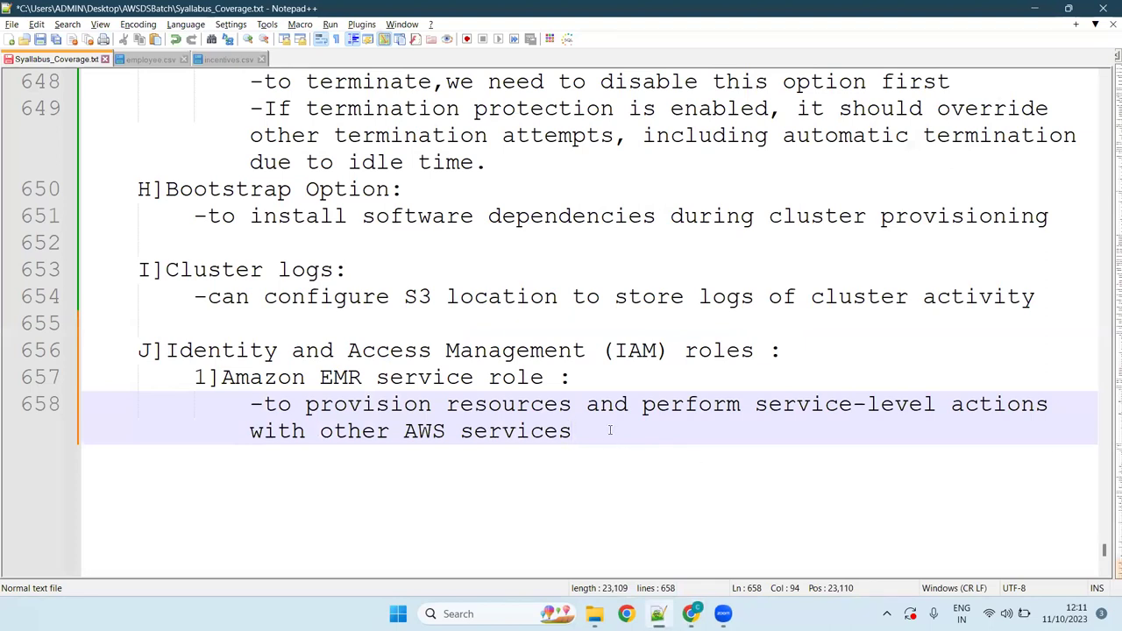
# Start a new item "2]" under the Amazon EMR service role notes, at the same indent level as item 1
pyautogui.press('Return')
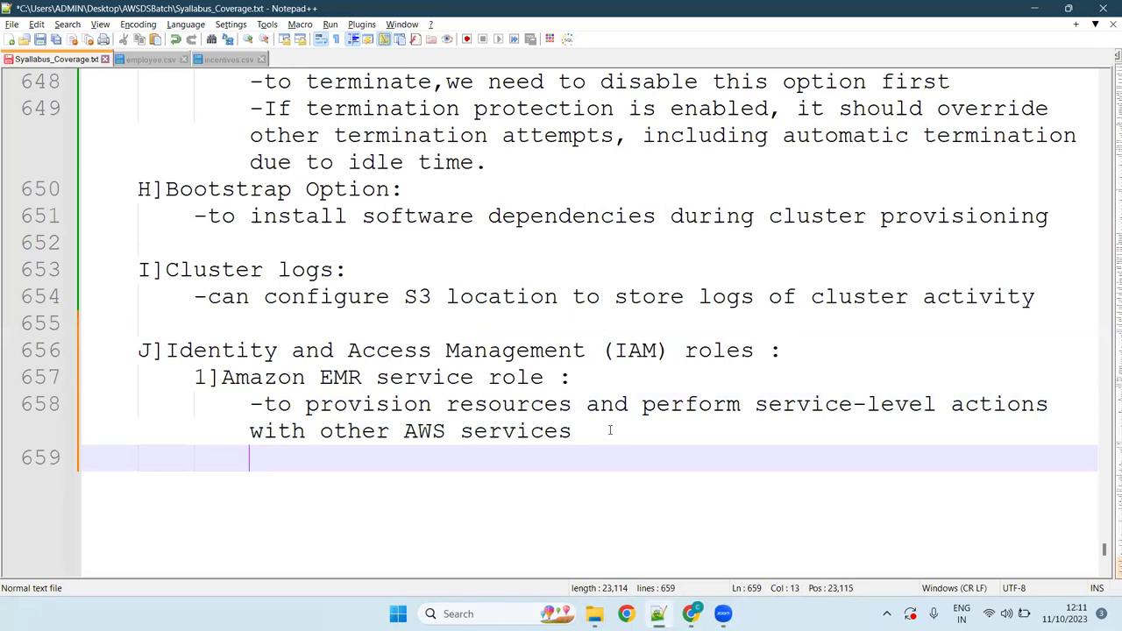
pyautogui.write('-')
pyautogui.press('BackSpace')
pyautogui.press('BackSpace')
pyautogui.write('2]')
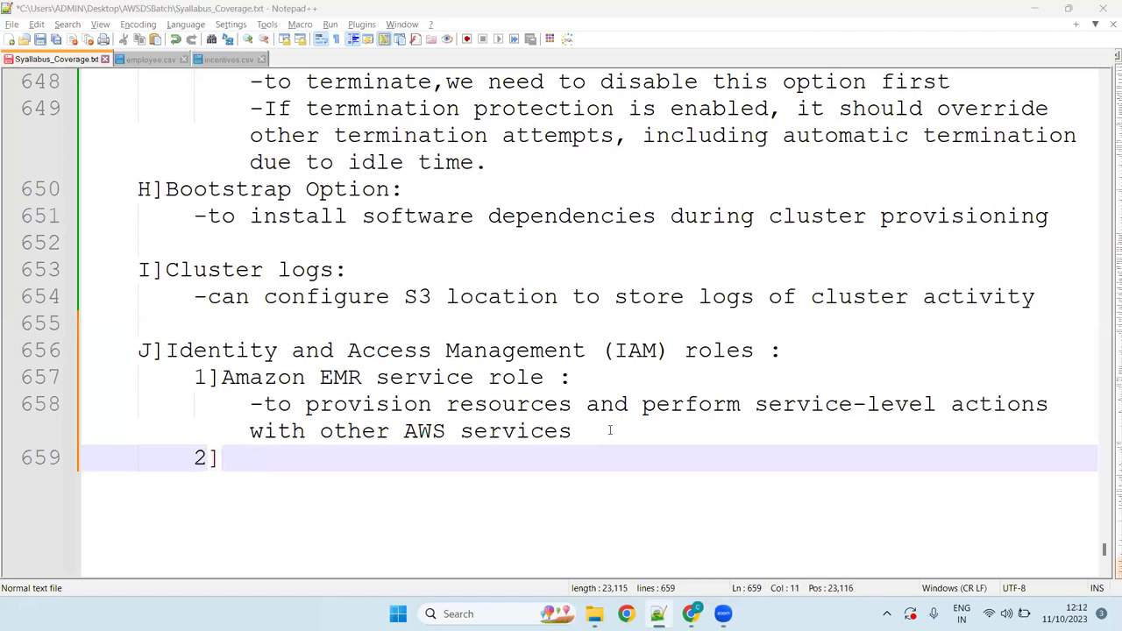
# Switch to the EMR cluster creation page in Chrome and choose EMR_Default_Role as the service role
pyautogui.hotkey('alt', 'Tab')
pyautogui.click(401, 407)
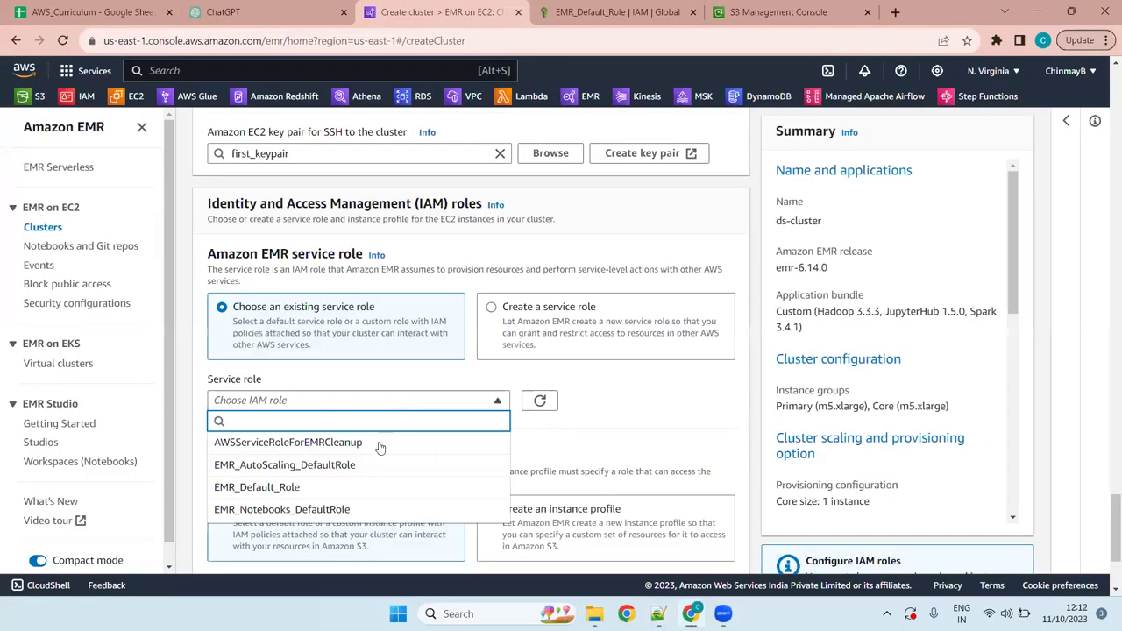
pyautogui.click(358, 493)
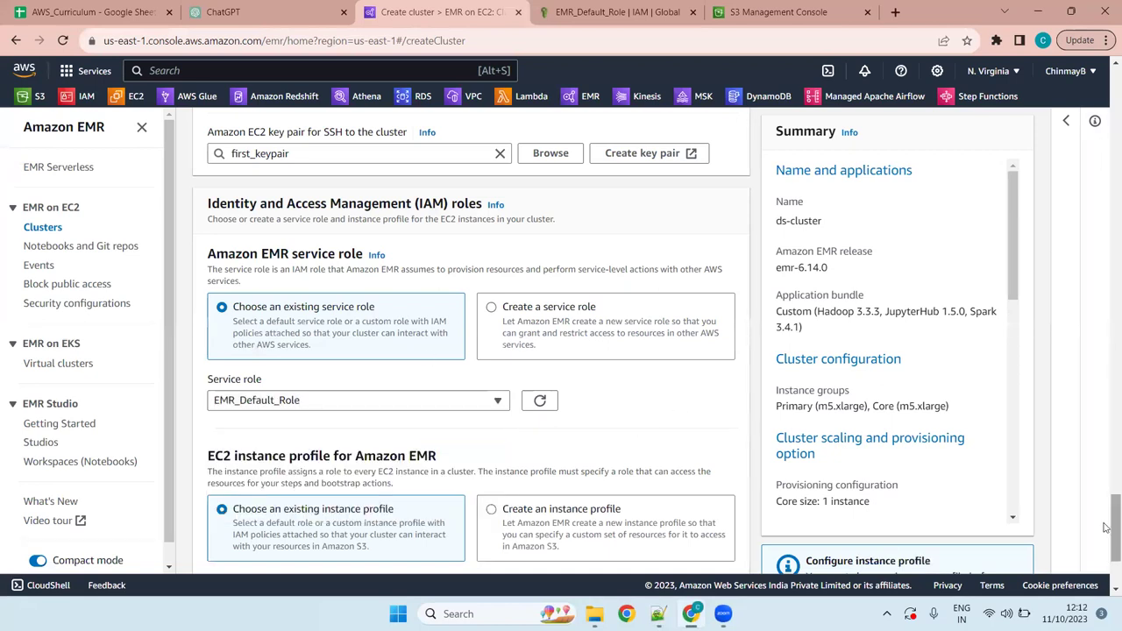
pyautogui.moveTo(1105, 527); pyautogui.dragTo(1106, 527)
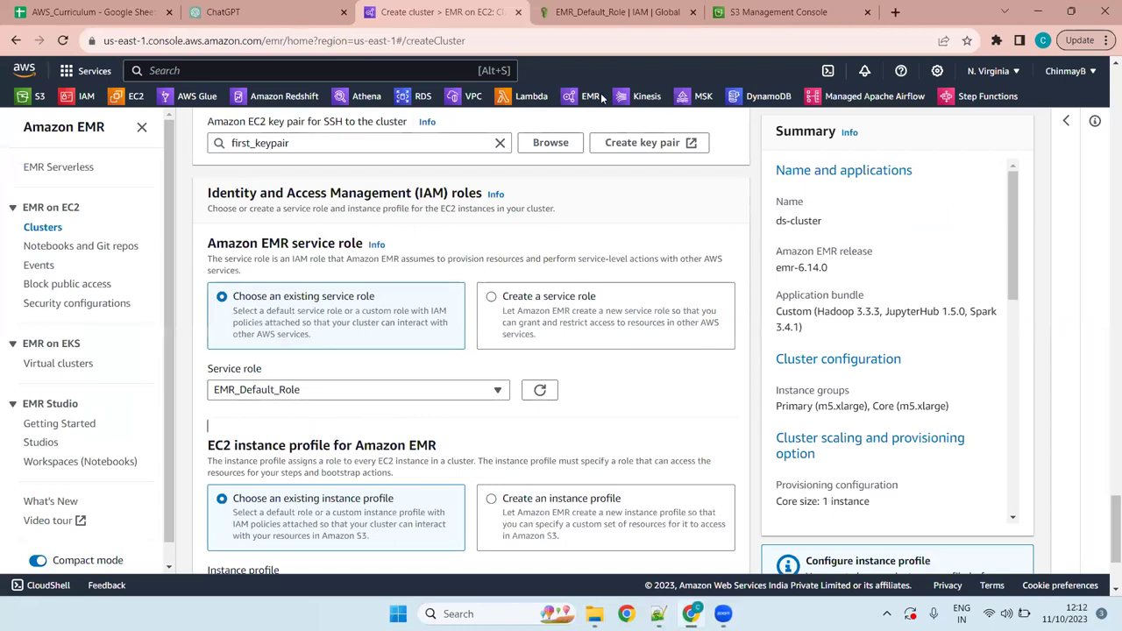
# Go to the IAM roles list and start creating a new role
pyautogui.click(628, 7)
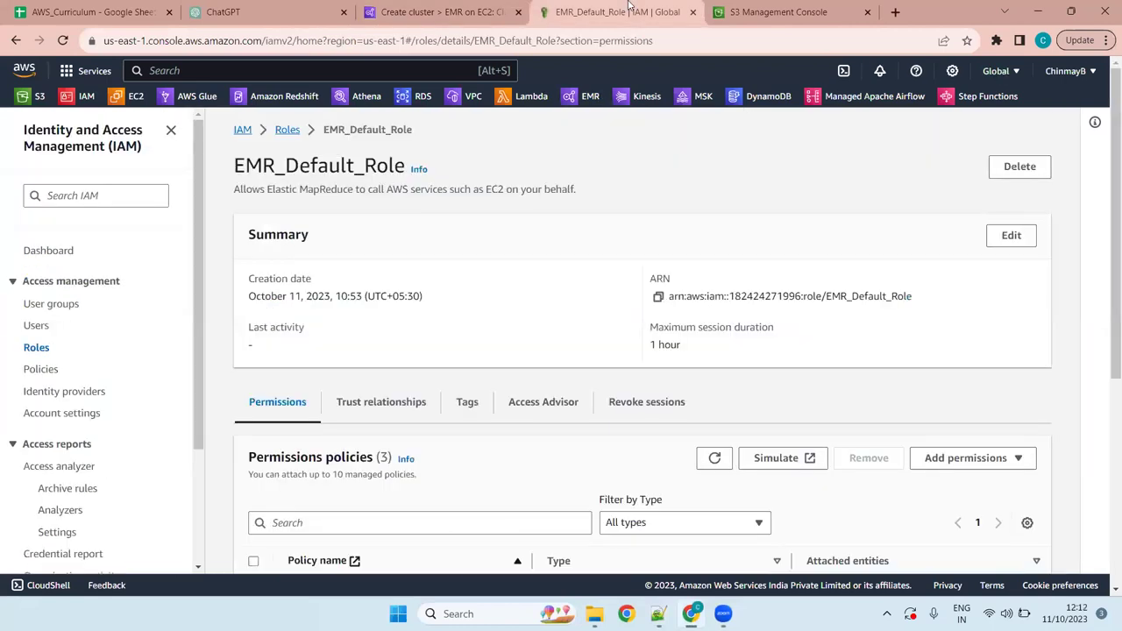
pyautogui.click(36, 347)
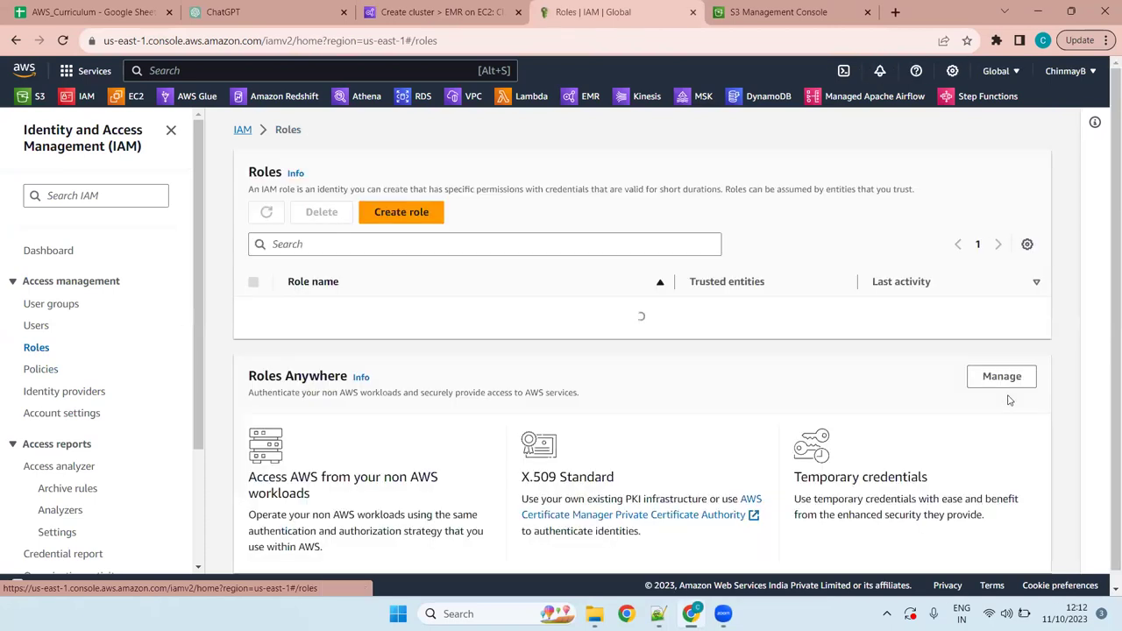
pyautogui.click(386, 215)
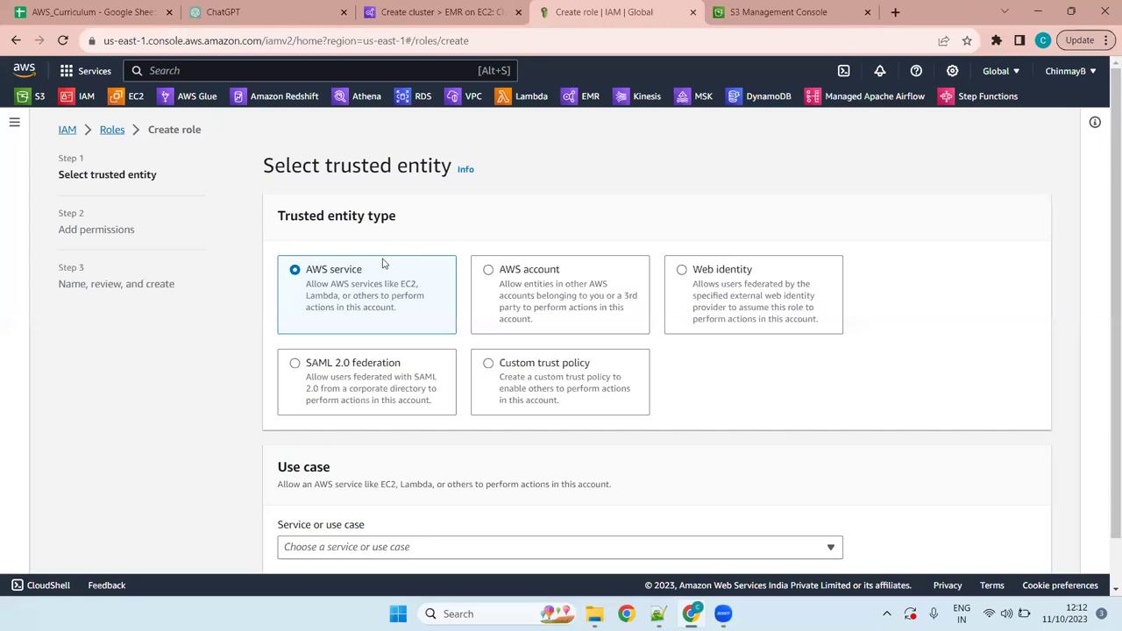
# Choose EMR as the service for the new role and bring its use case options into view
pyautogui.scroll(-1, 561, 561)
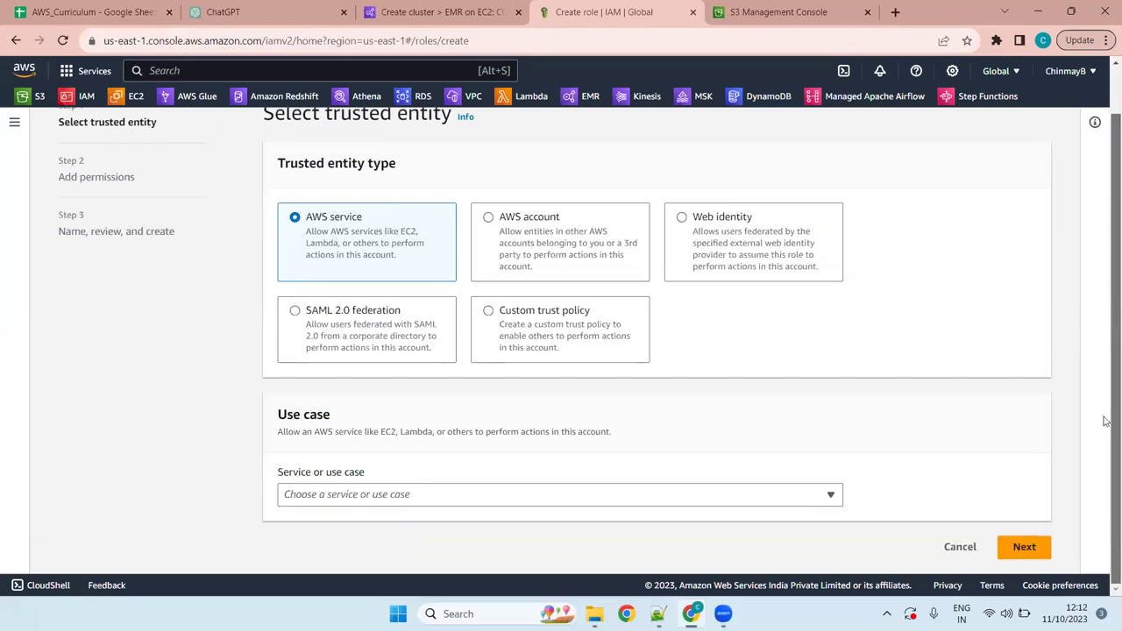
pyautogui.click(579, 501)
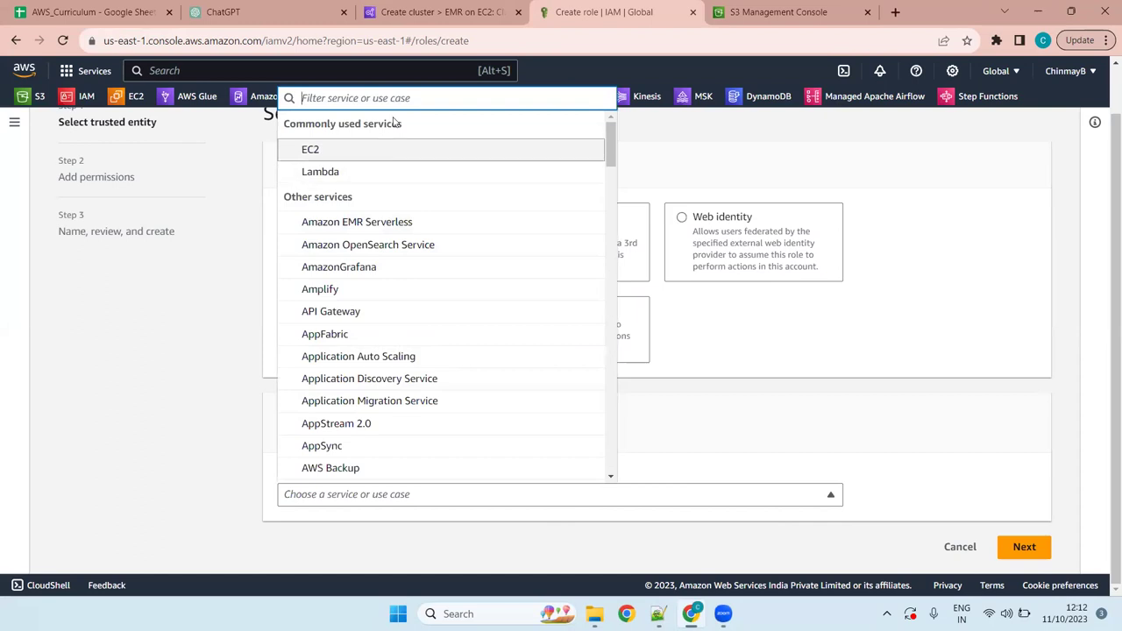
pyautogui.write('emr')
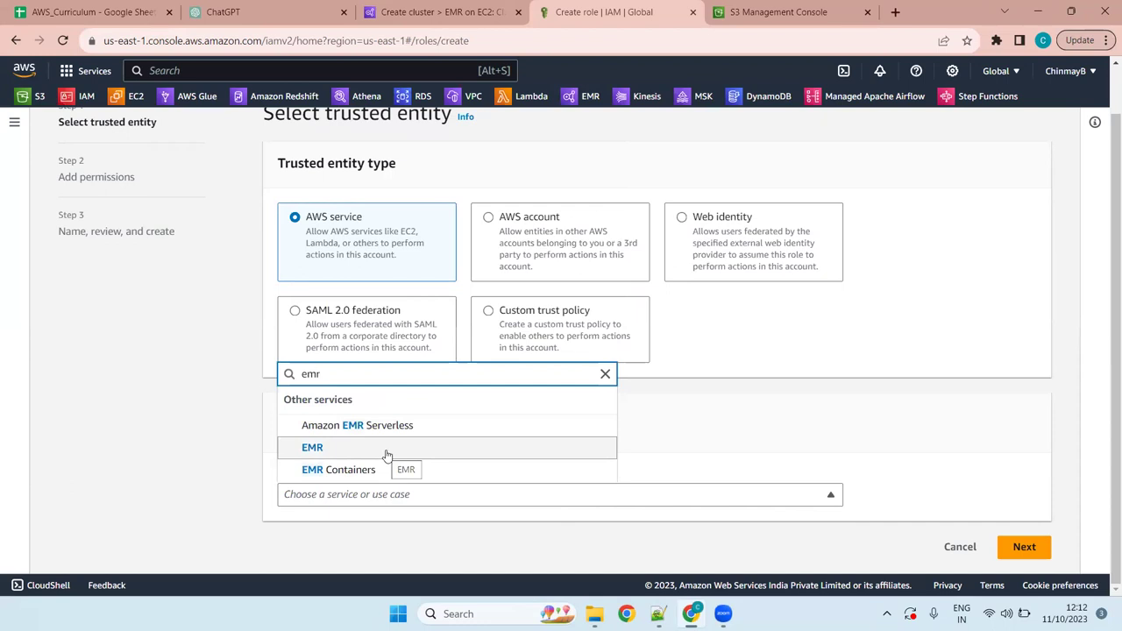
pyautogui.click(386, 455)
pyautogui.scroll(-2, 506, 405)
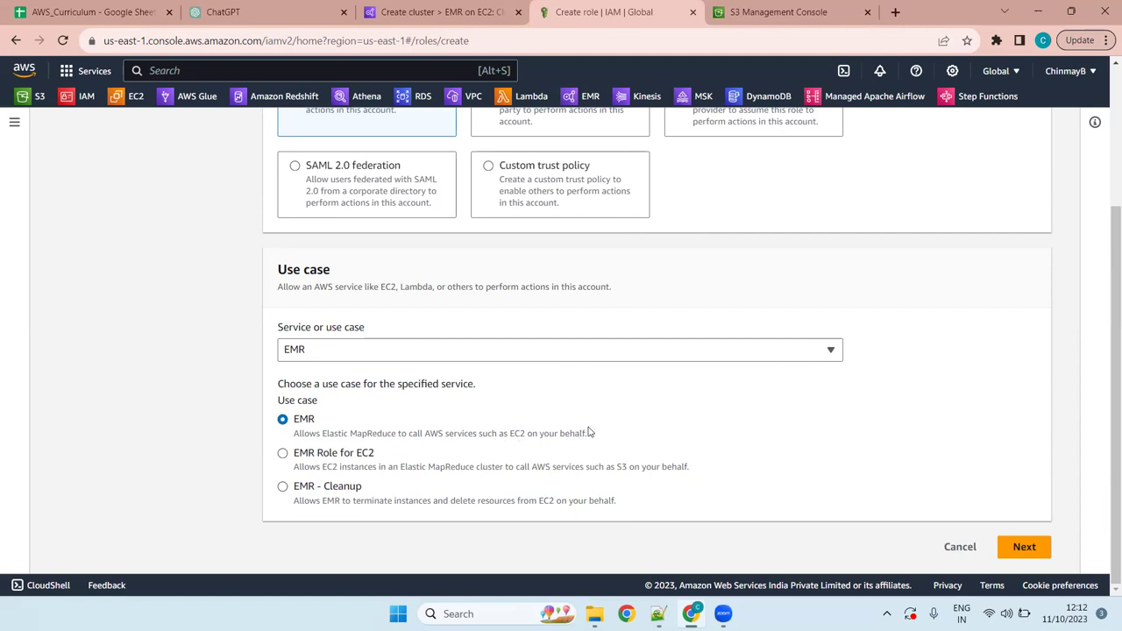
# Highlight the EMR use case name and select the EMR Role for EC2 use case
pyautogui.moveTo(329, 420); pyautogui.dragTo(292, 420)
pyautogui.moveTo(385, 453); pyautogui.dragTo(291, 457)
pyautogui.click(315, 467)
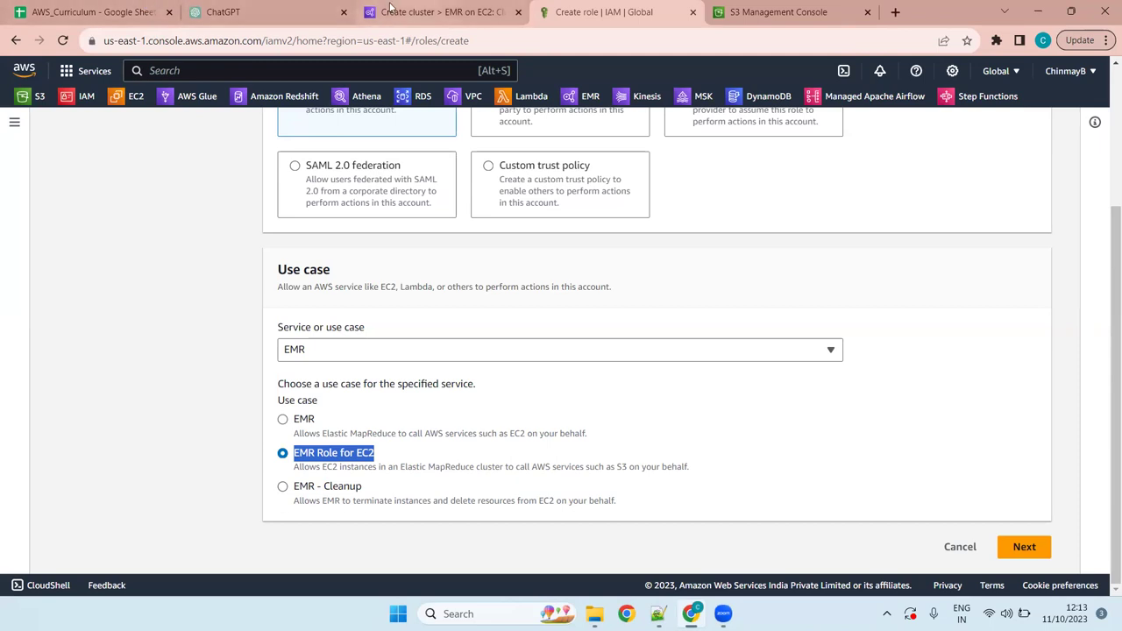
# Compare the cluster form's EC2 instance profile section with the EMR Role for EC2 use case in IAM
pyautogui.click(390, 9)
pyautogui.scroll(-2, 342, 368)
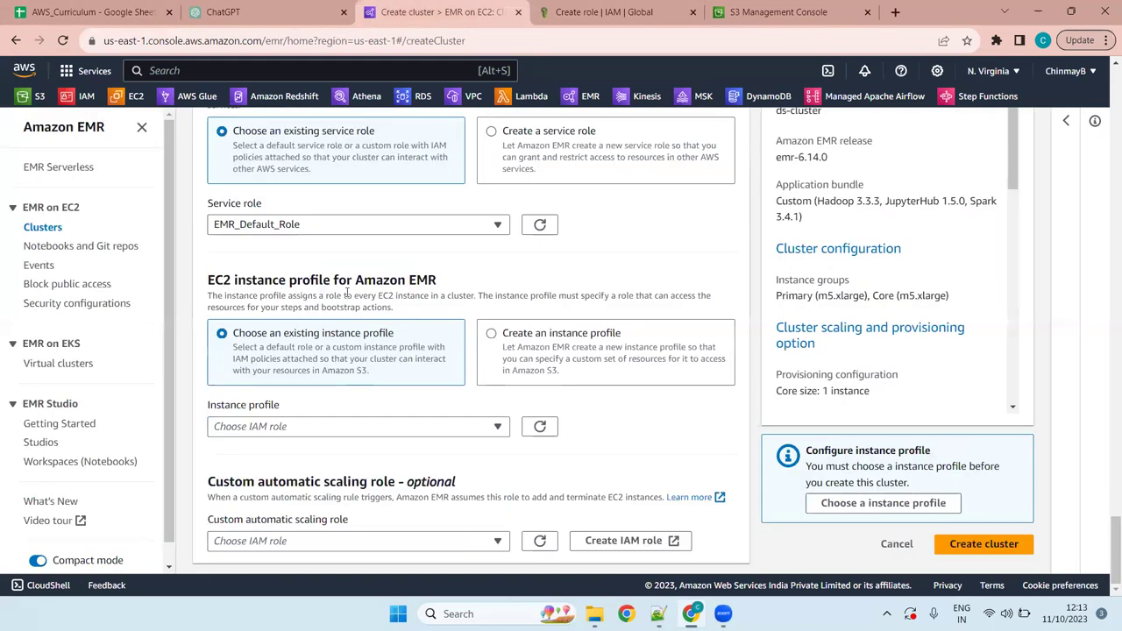
pyautogui.moveTo(440, 281); pyautogui.dragTo(182, 285)
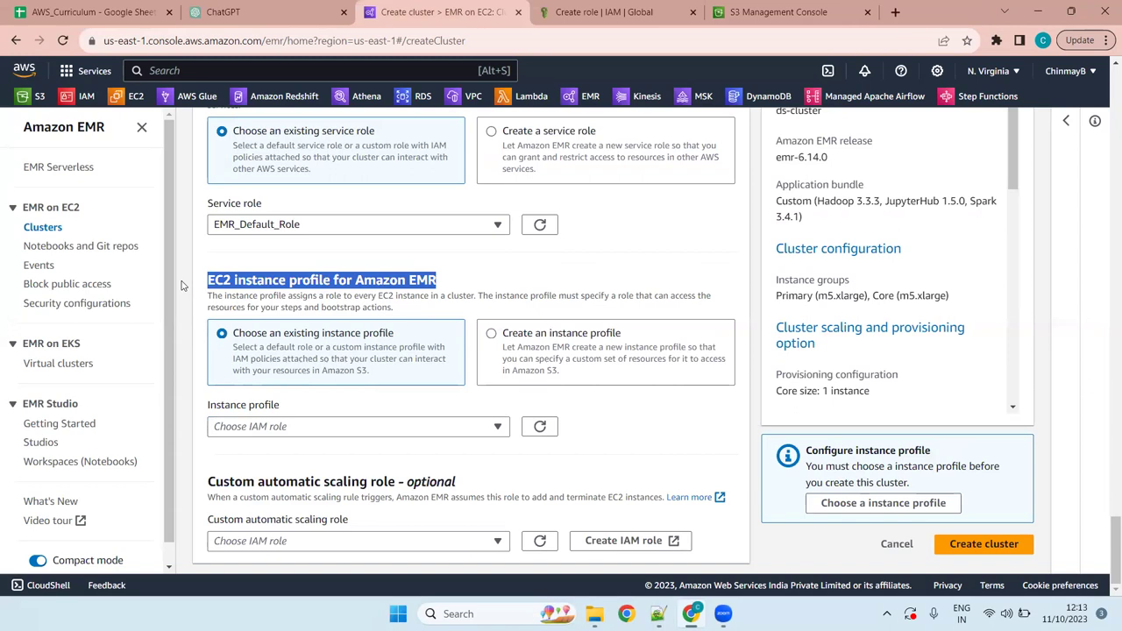
pyautogui.click(331, 279)
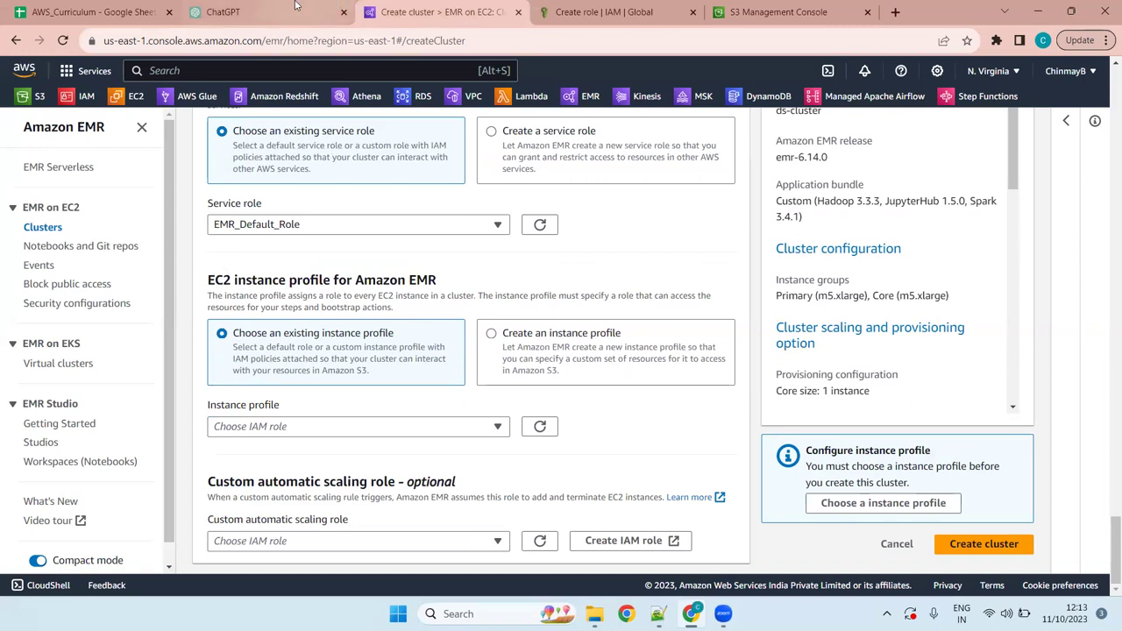
pyautogui.click(581, 7)
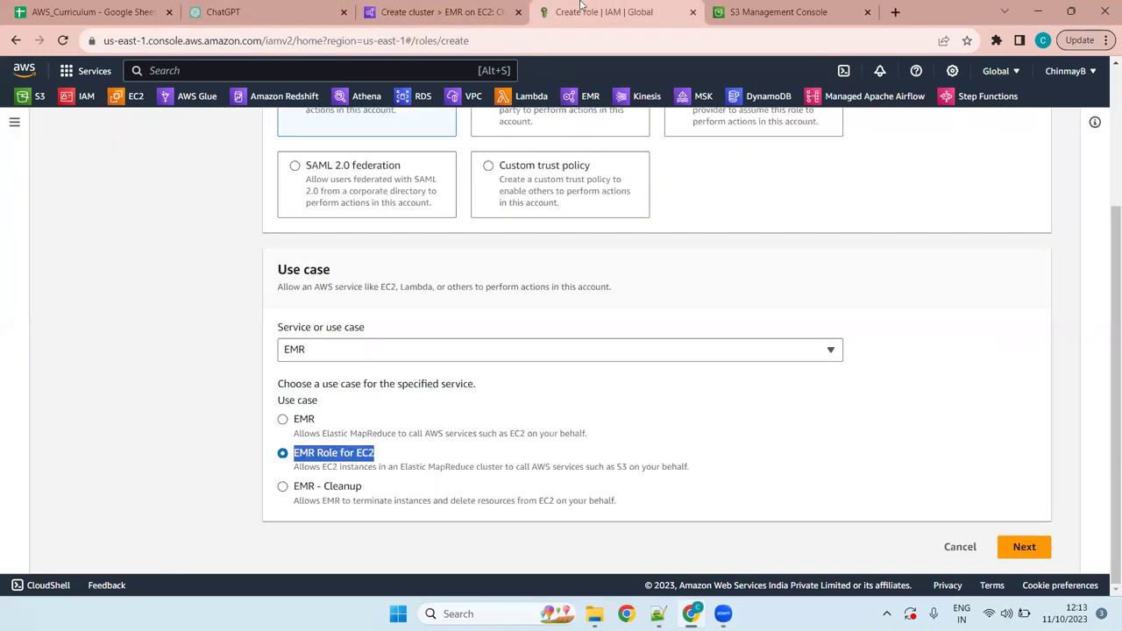
pyautogui.click(764, 459)
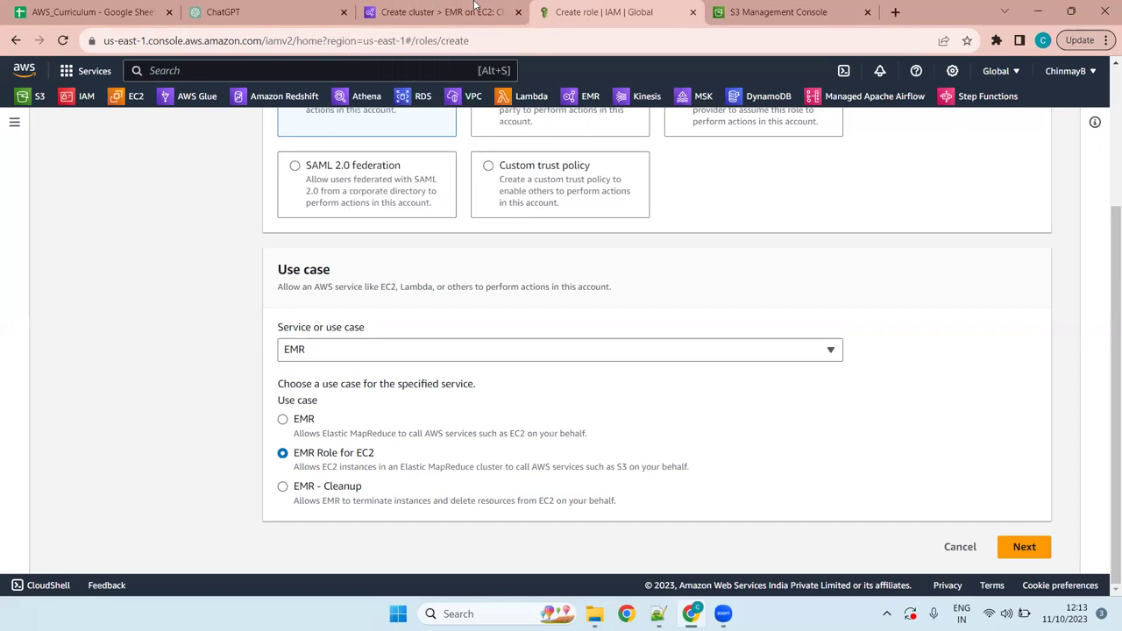
# Review the cluster form's IAM roles section, highlighting the EMR service role heading
pyautogui.click(471, 6)
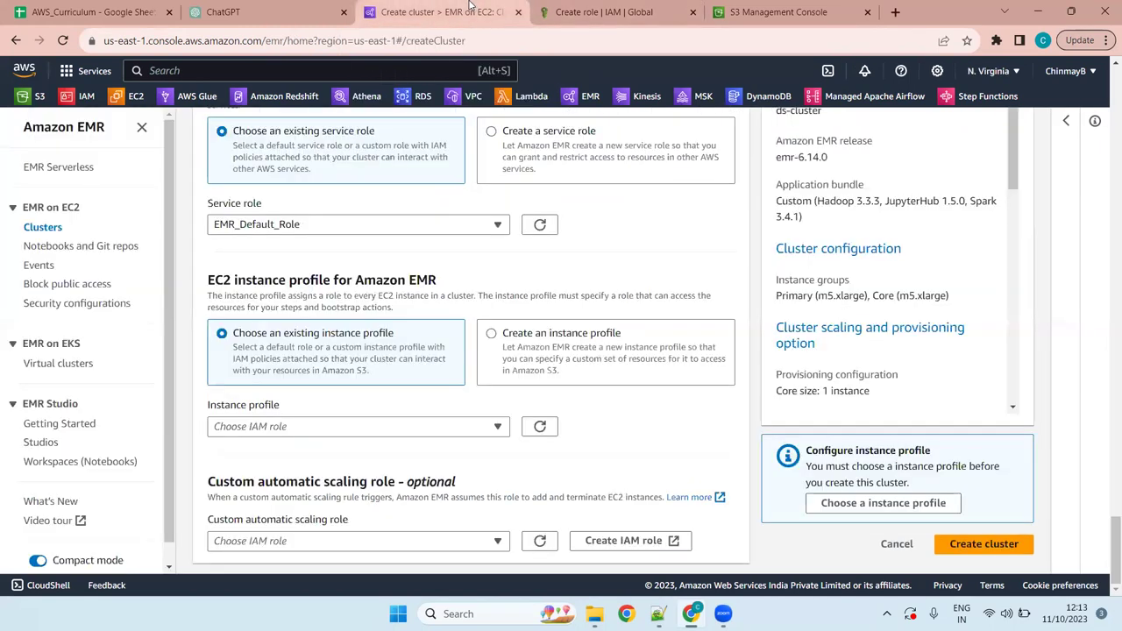
pyautogui.scroll(1, 512, 256)
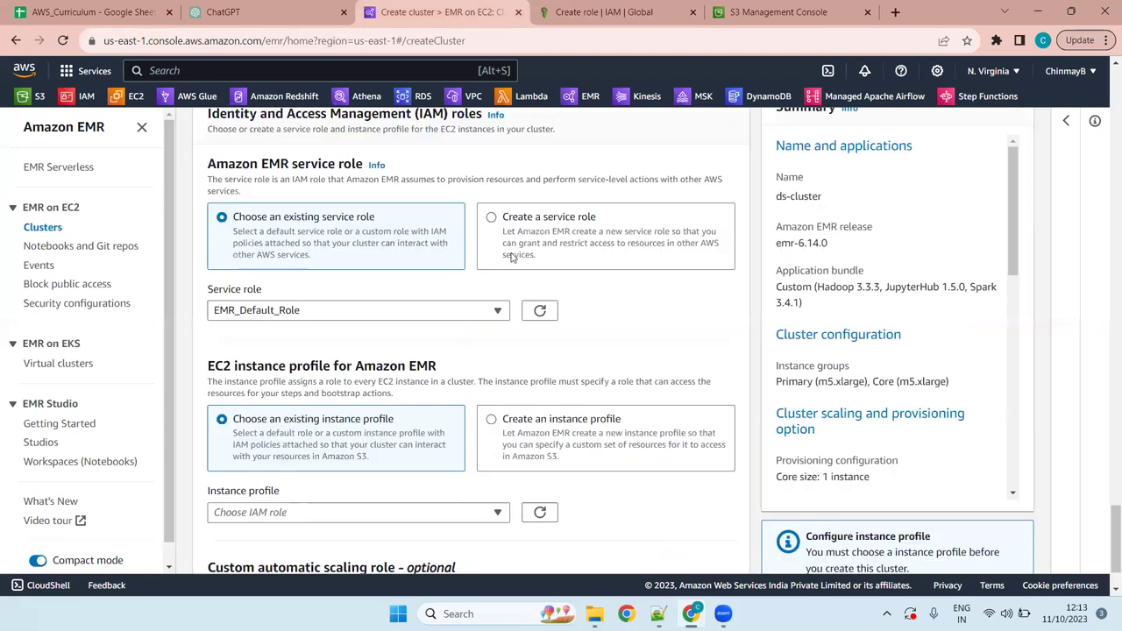
pyautogui.scroll(4, 513, 256)
pyautogui.scroll(-4, 396, 347)
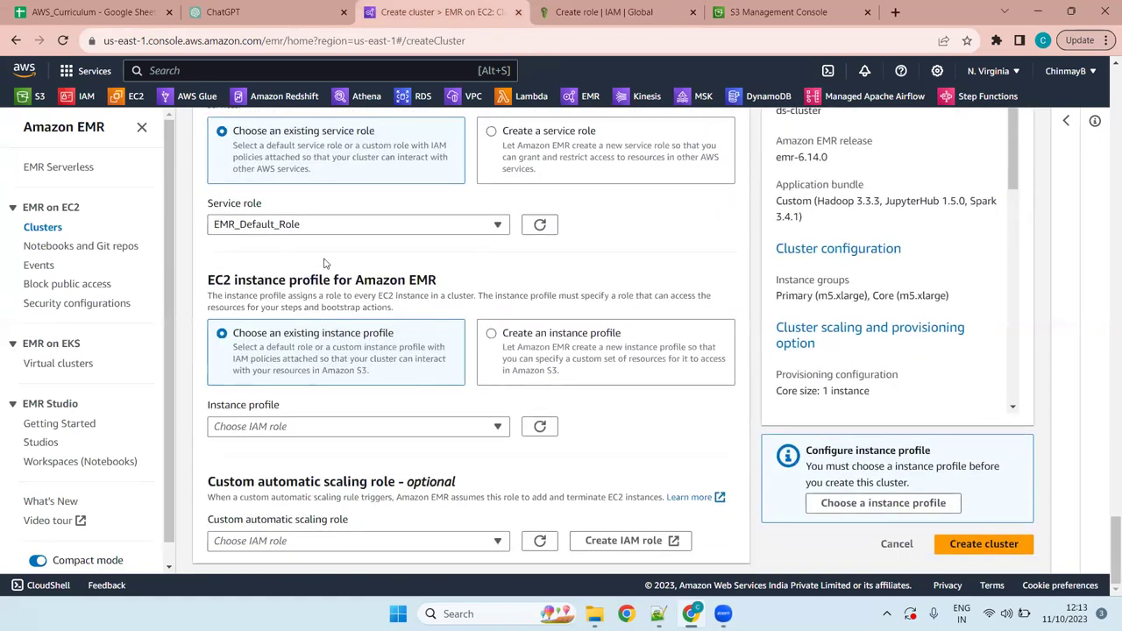
pyautogui.scroll(4, 324, 263)
pyautogui.moveTo(260, 443); pyautogui.dragTo(363, 439)
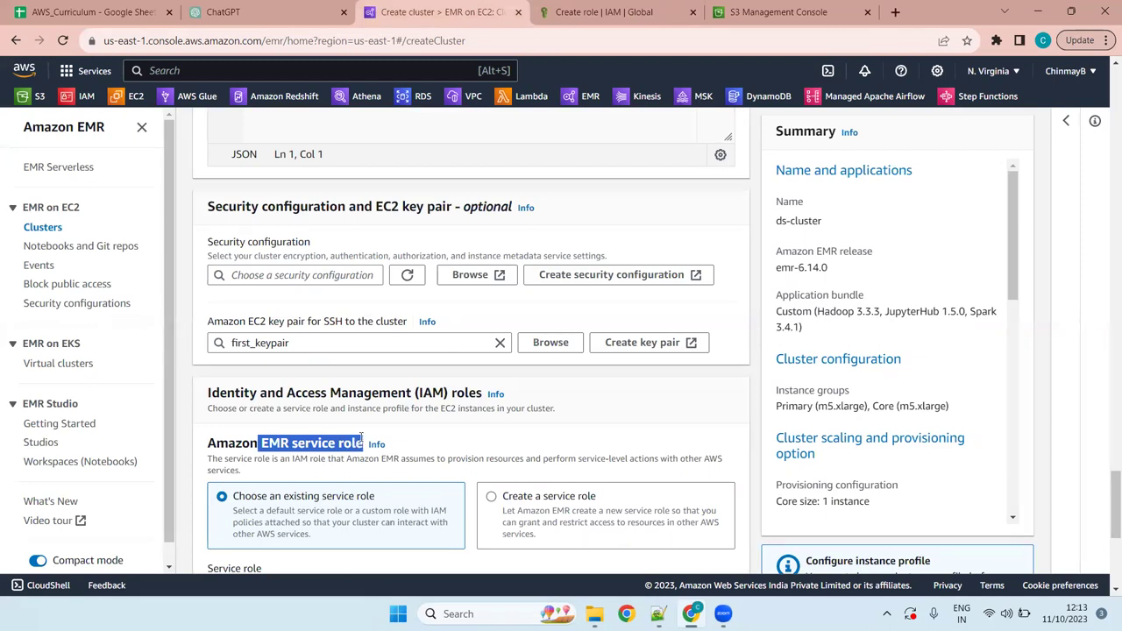
pyautogui.click(362, 438)
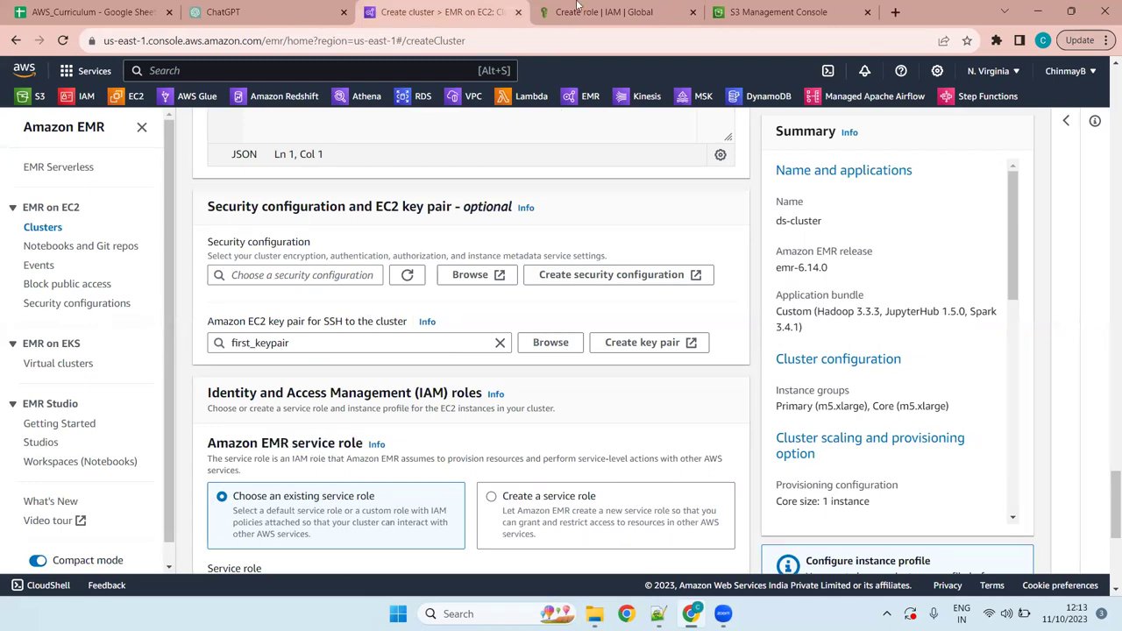
# Return to the role creation page, select the EMR use case and highlight part of its description
pyautogui.hotkey('ctrl', 'Tab')
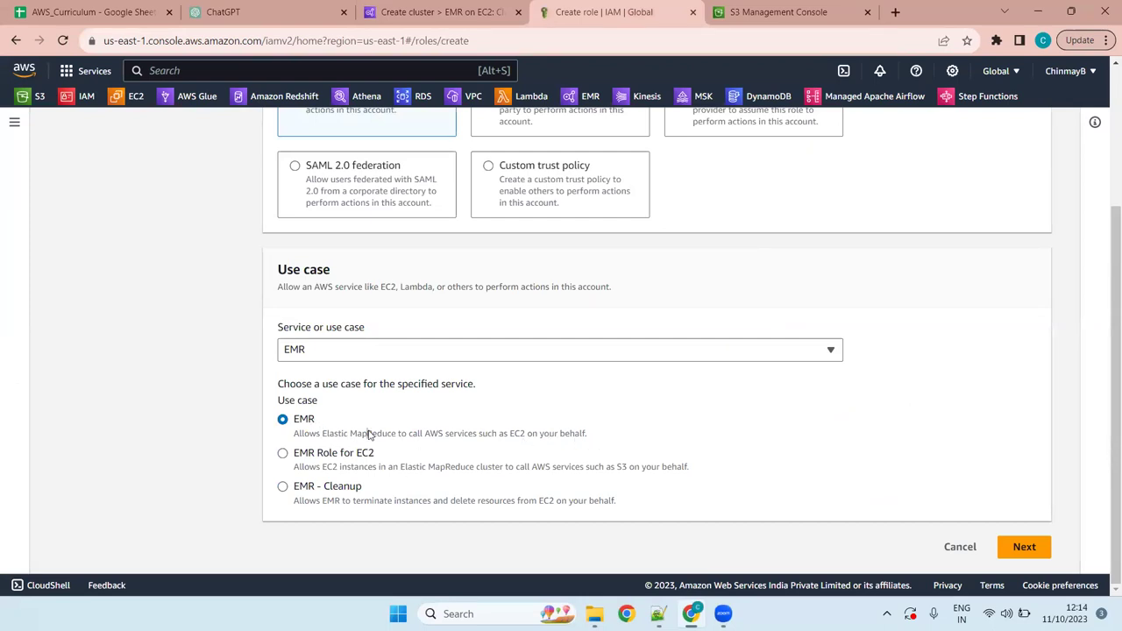
pyautogui.moveTo(369, 435); pyautogui.dragTo(419, 435)
pyautogui.click(316, 436)
pyautogui.moveTo(315, 436); pyautogui.dragTo(431, 435)
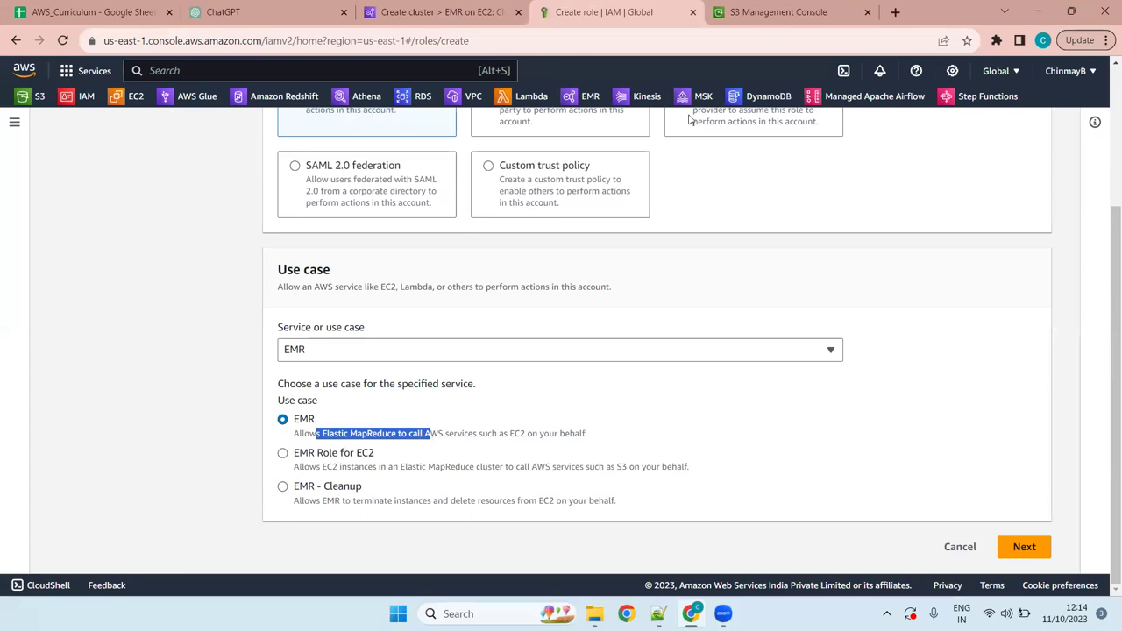
# Copy the heading "EC2 instance profile for Amazon EMR" from the cluster form into item 2 of the Notepad++ notes, ending it with a colon
pyautogui.click(474, 7)
pyautogui.moveTo(207, 281); pyautogui.dragTo(488, 284)
pyautogui.hotkey('ctrl', 'c')
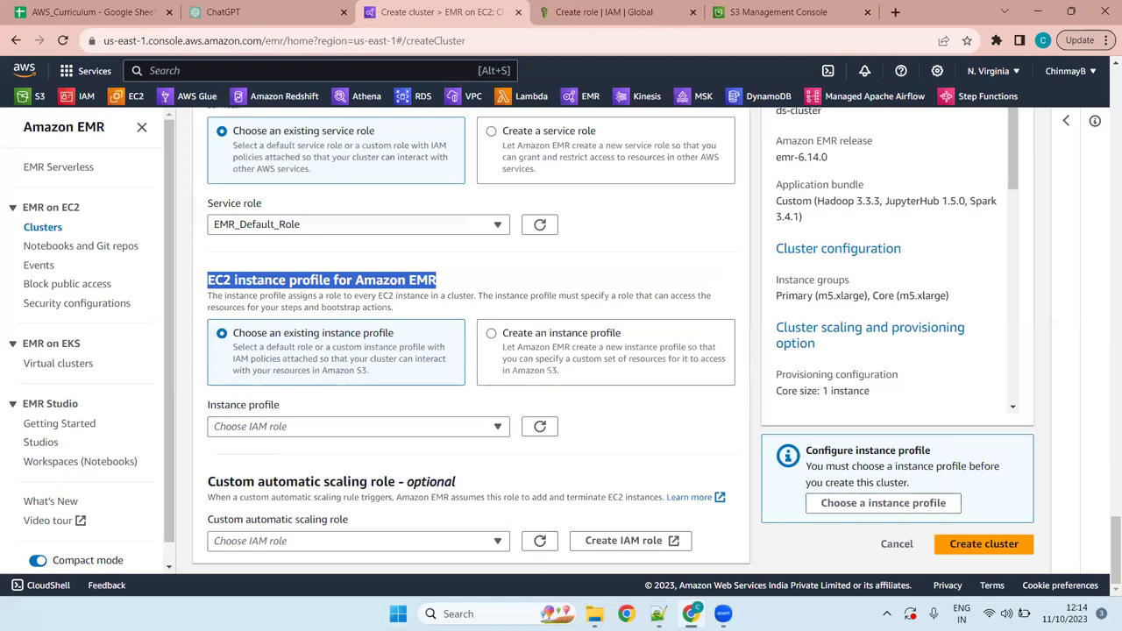
pyautogui.hotkey('alt', 'Tab')
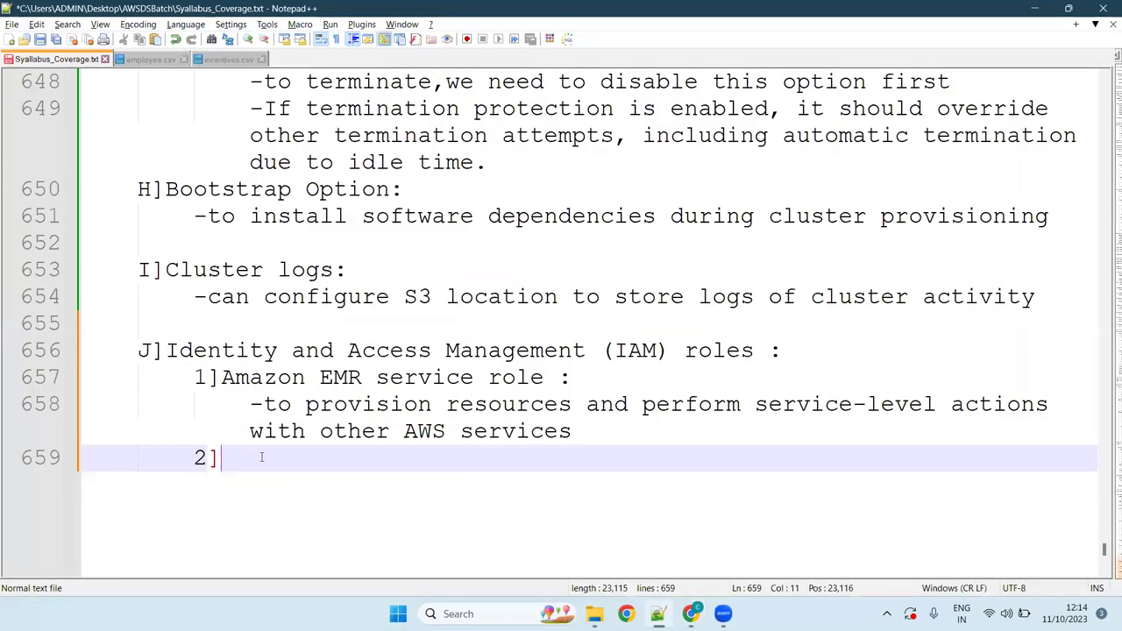
pyautogui.hotkey('ctrl', 'v')
pyautogui.write(':')
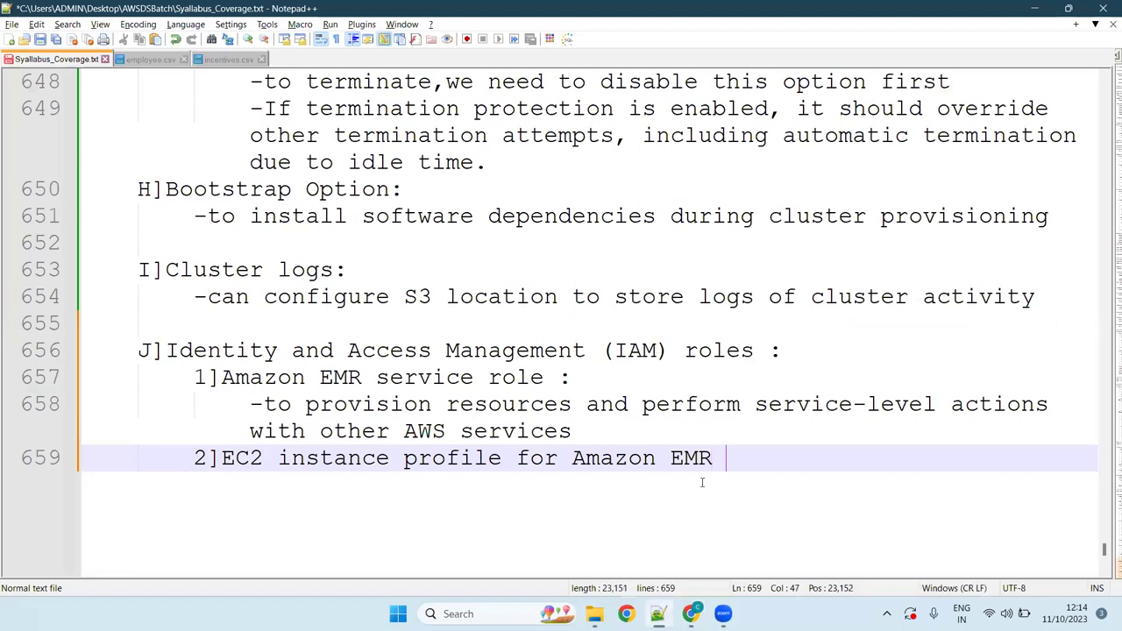
# Start an indented dash point below the EC2 instance profile heading and save the notes file
pyautogui.press('Return')
pyautogui.press('Tab')
pyautogui.write('-')
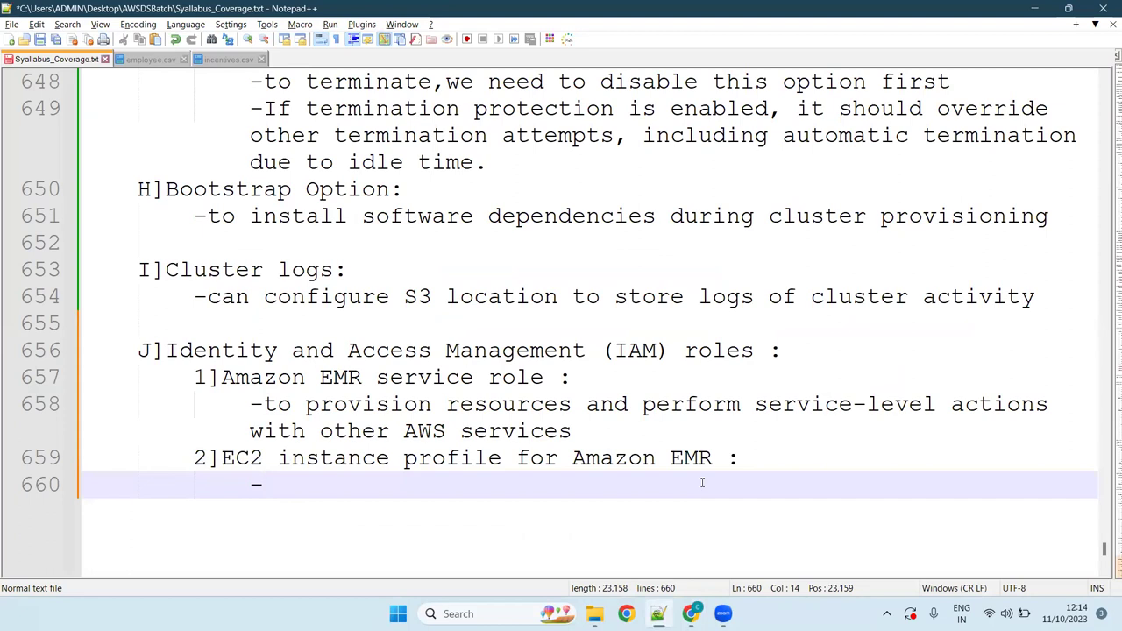
pyautogui.hotkey('ctrl', 's')
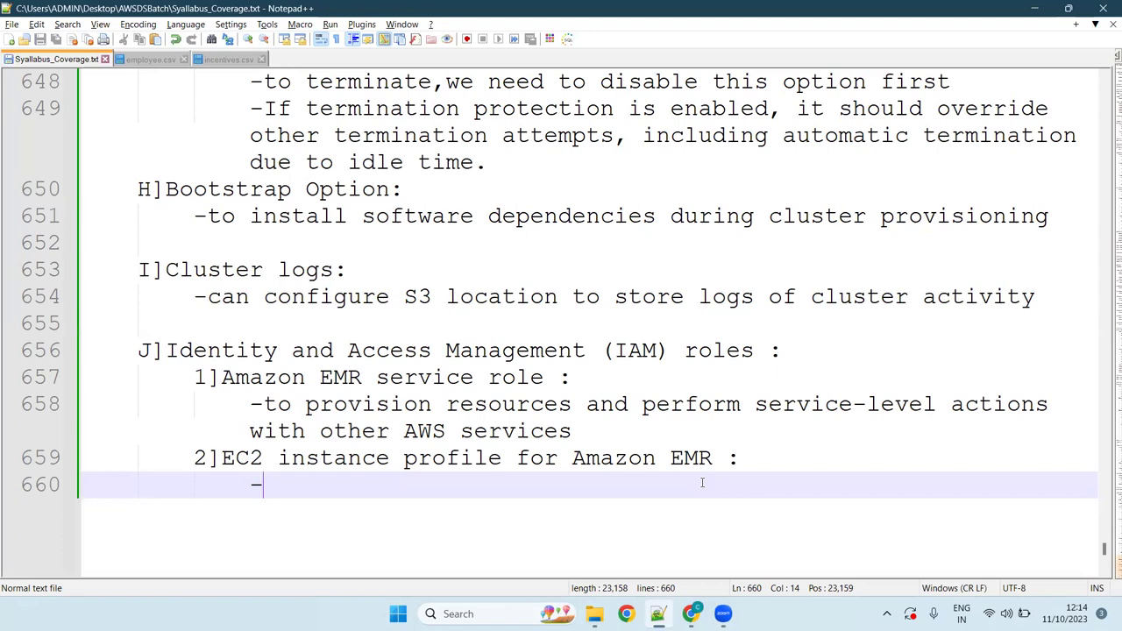
# Complete the EC2 instance profile dash point with "to provide access of other AWS Services to each ec2 node of EMR Cluster" and save the notes
pyautogui.write('to provi')
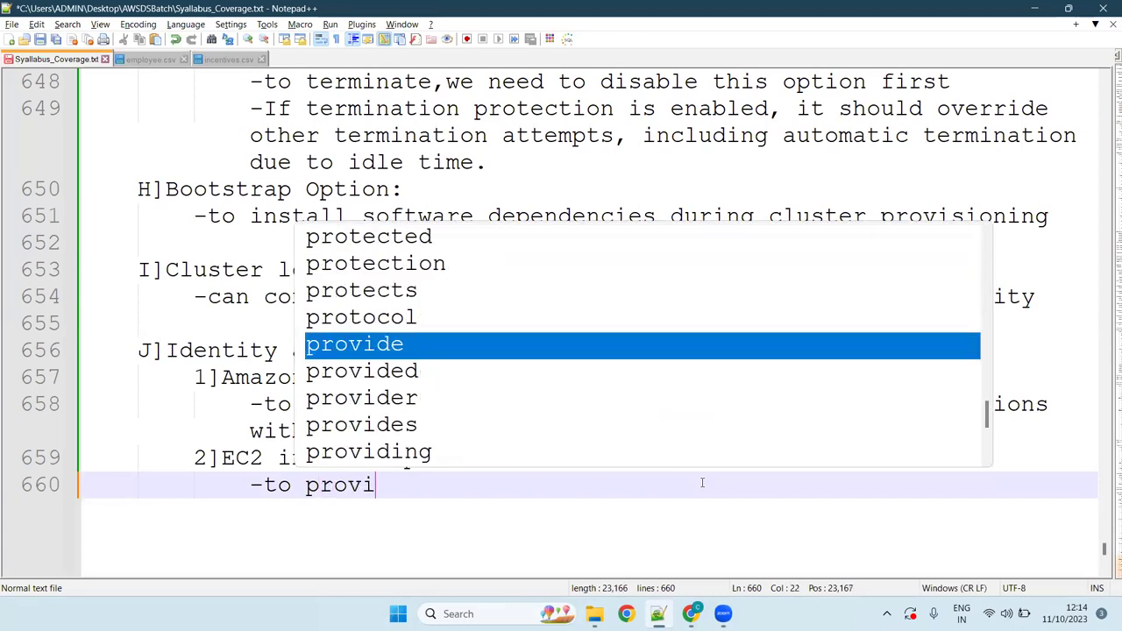
pyautogui.write('de access')
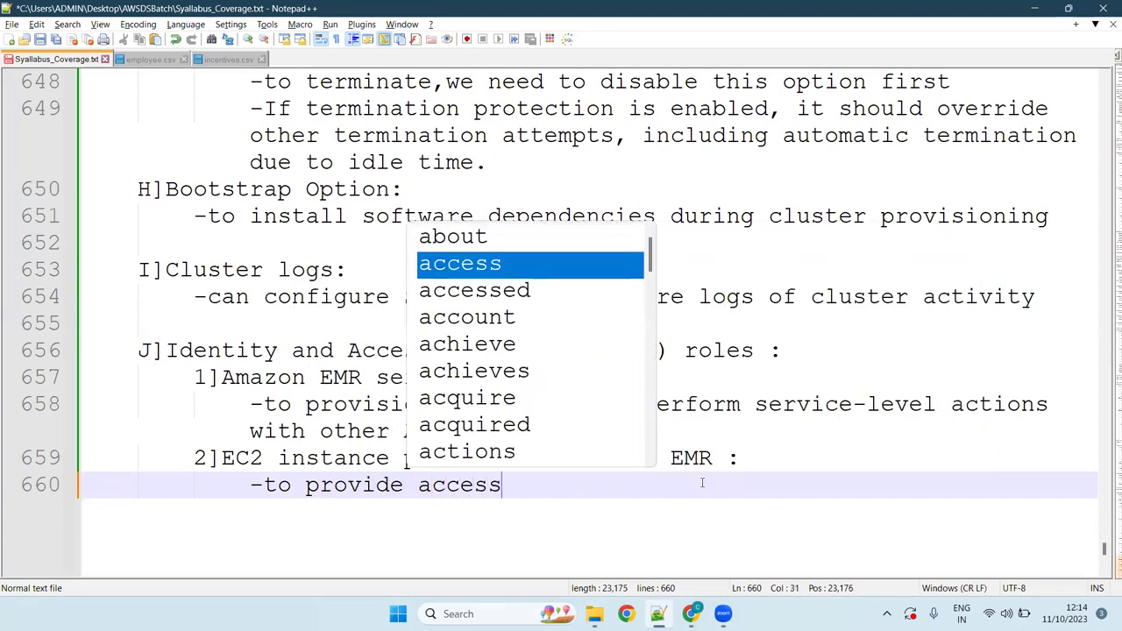
pyautogui.write(' of o')
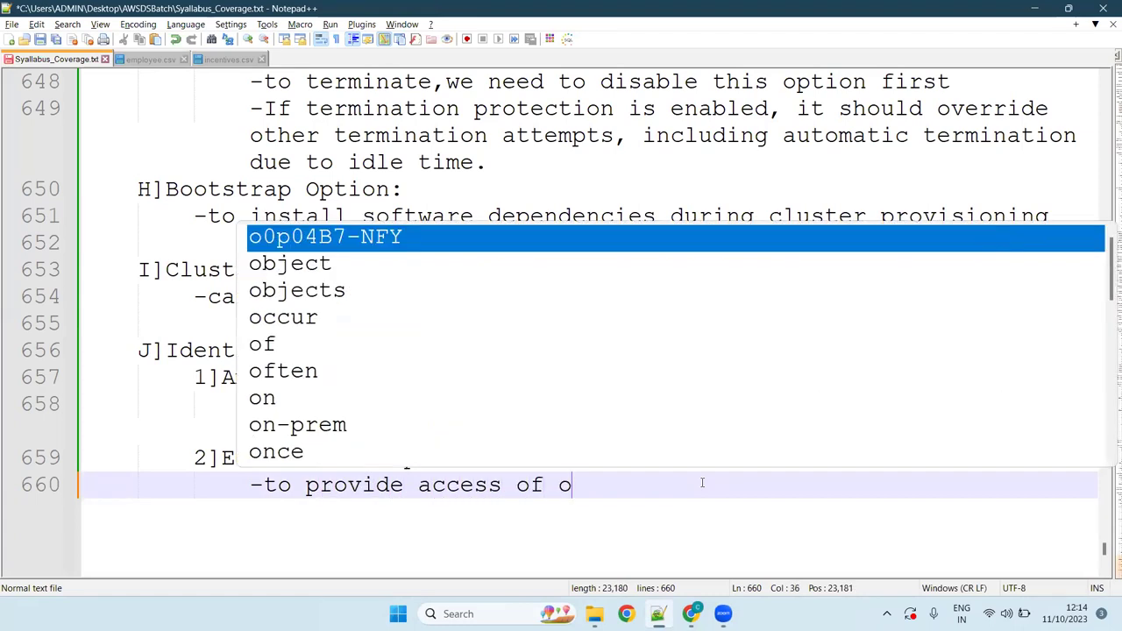
pyautogui.write('ther AWS ')
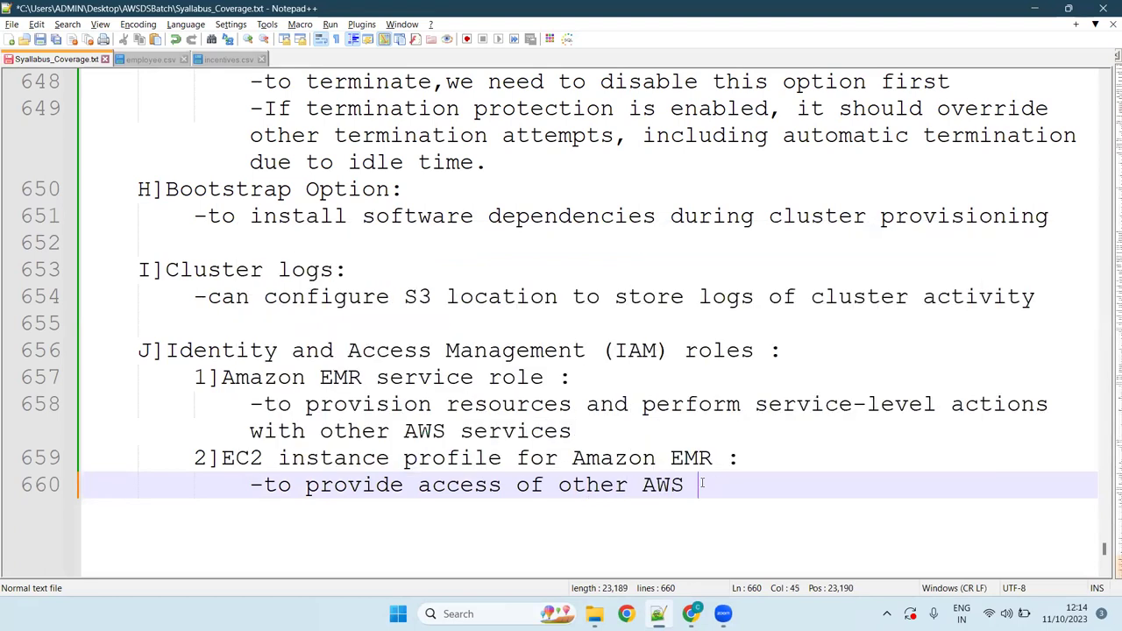
pyautogui.write('Services ')
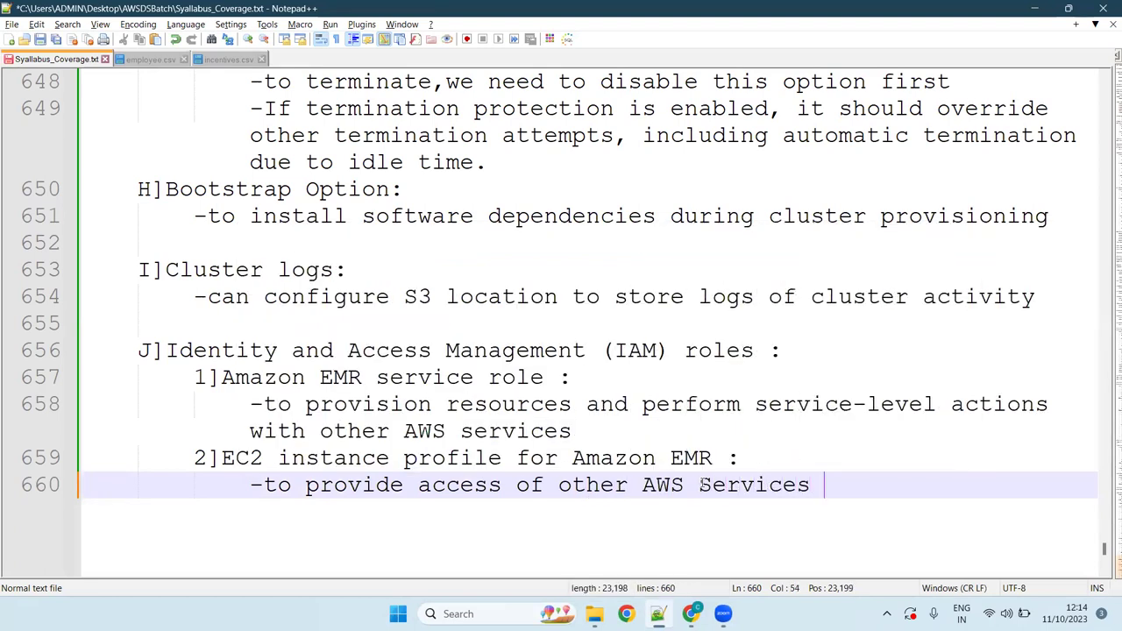
pyautogui.write('to each ')
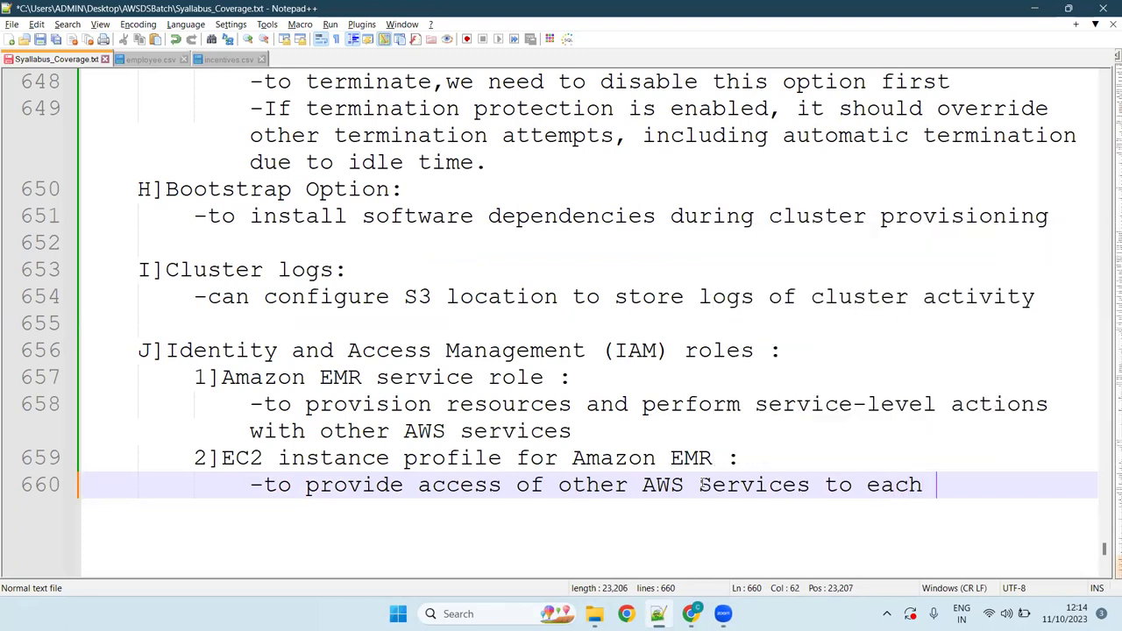
pyautogui.write('ec2 noe')
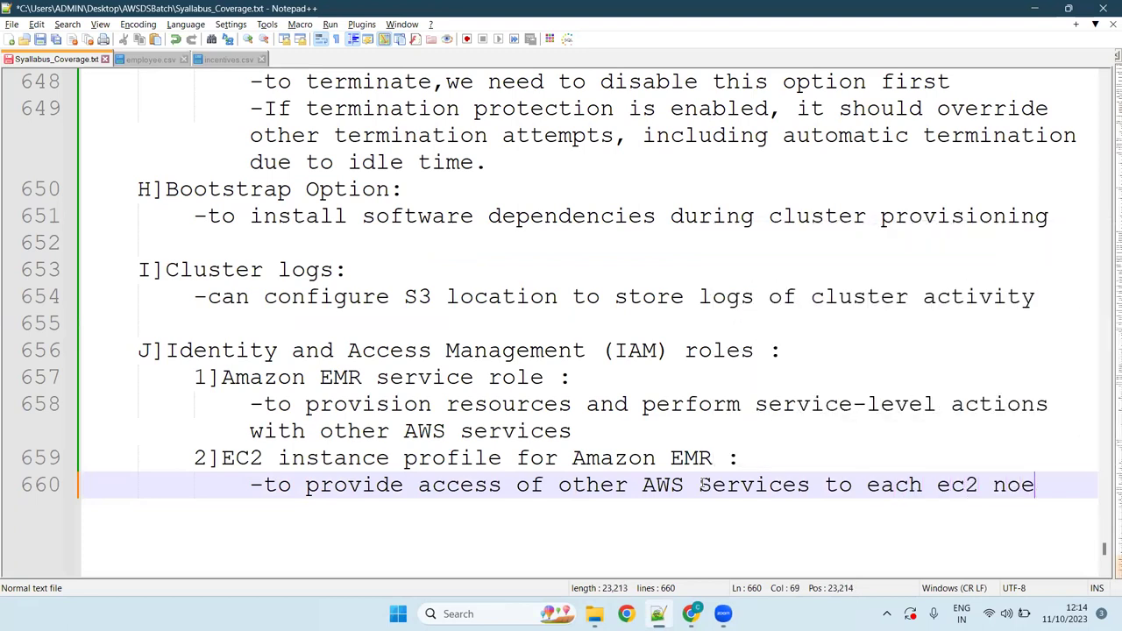
pyautogui.press('BackSpace')
pyautogui.write('de o')
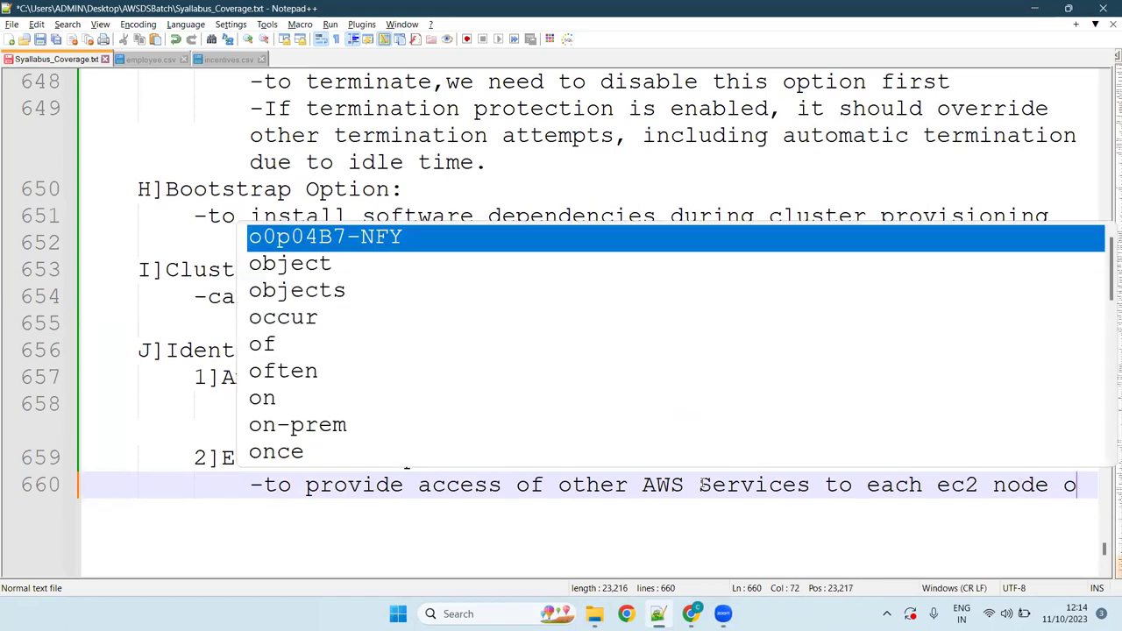
pyautogui.write('f EMR C')
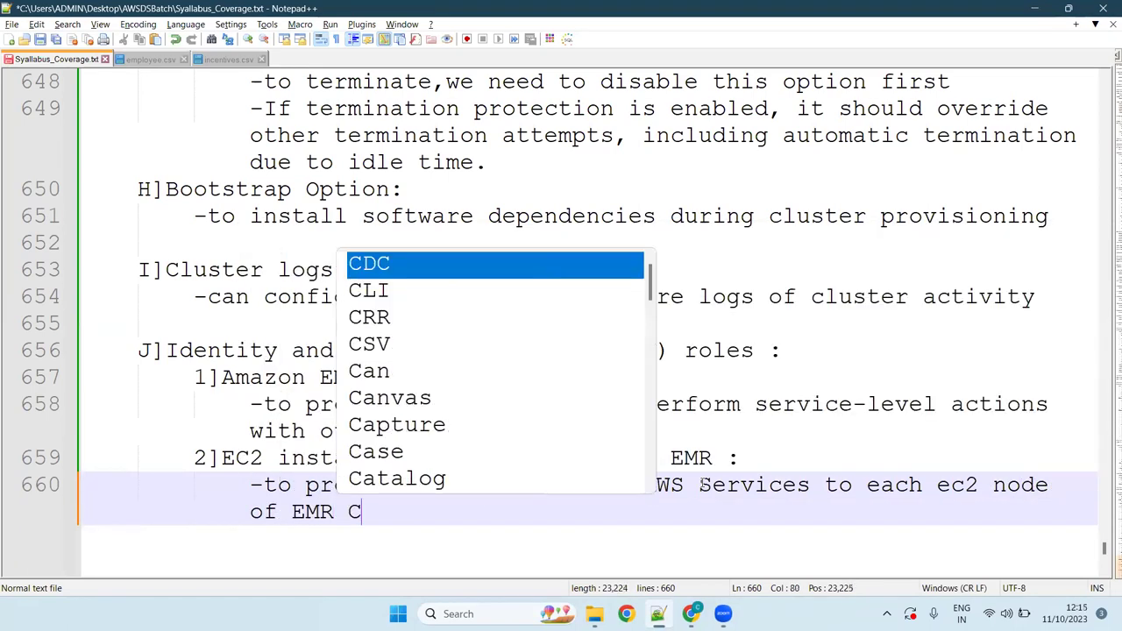
pyautogui.write('luster')
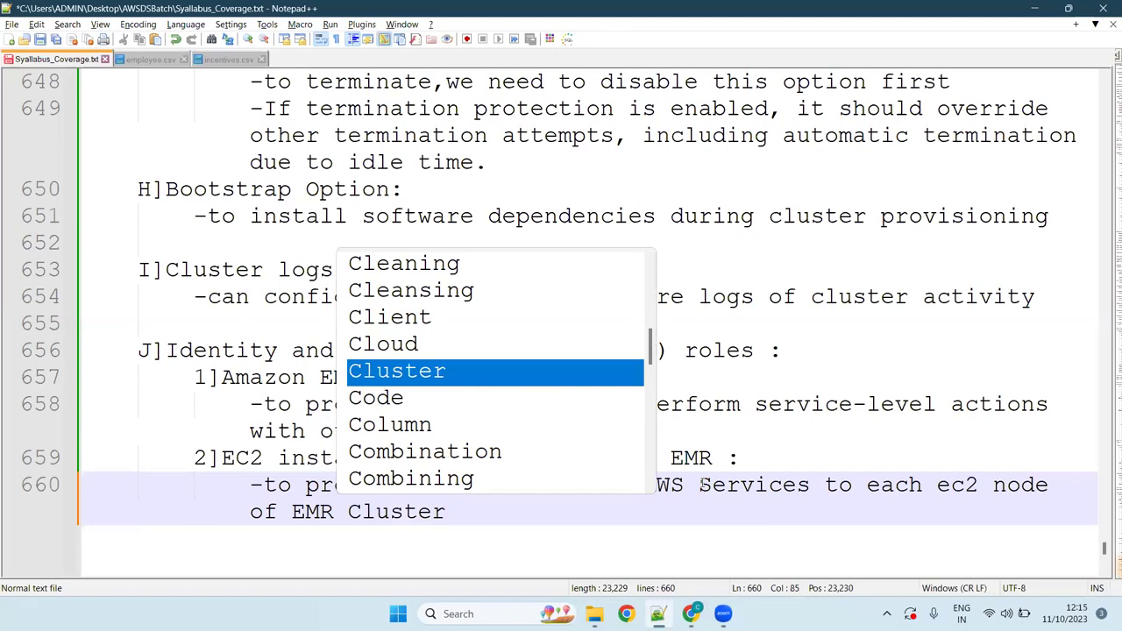
pyautogui.press('Return')
pyautogui.press('Return')
pyautogui.hotkey('ctrl', 's')
# Switch to the cluster form in Chrome and choose EMR_EC2_DefaultRole as the existing instance profile
pyautogui.hotkey('alt', 'Tab')
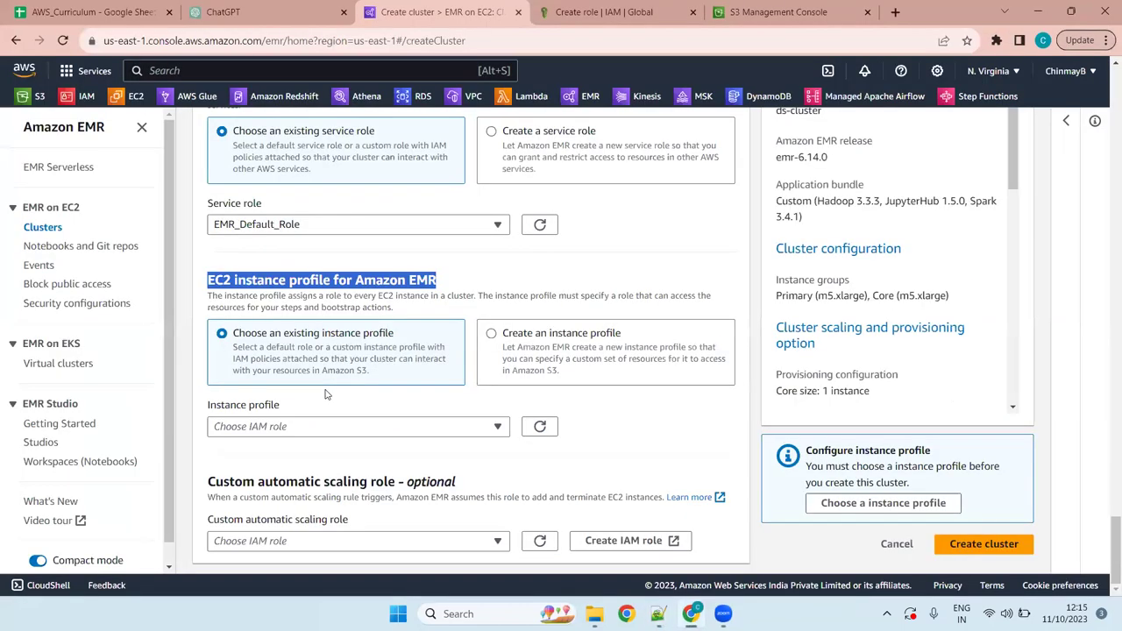
pyautogui.click(475, 275)
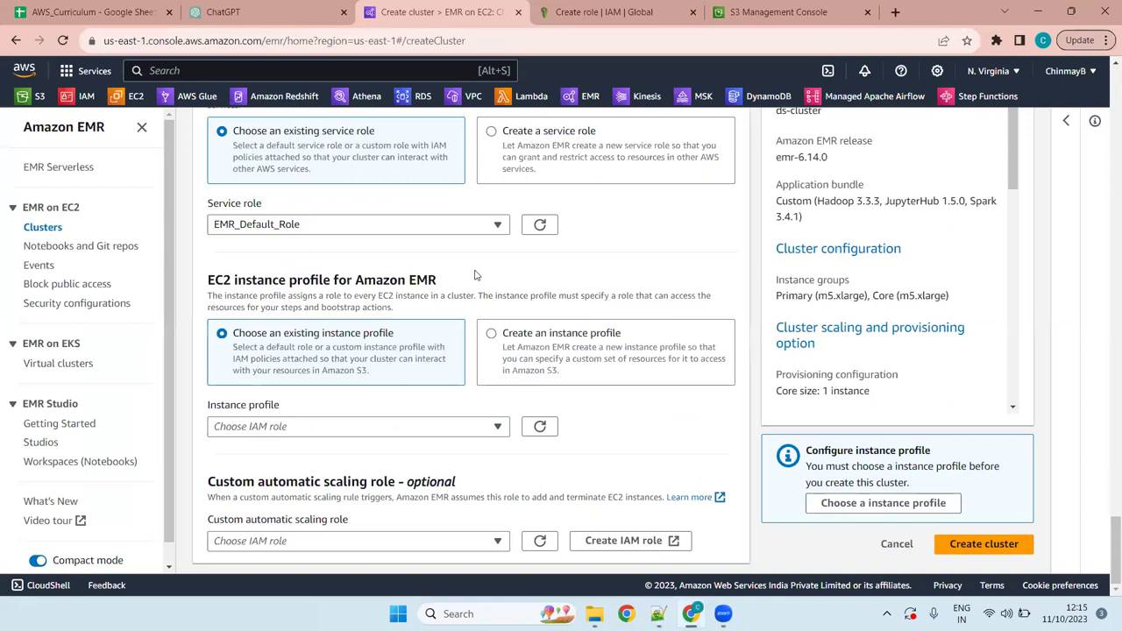
pyautogui.click(420, 429)
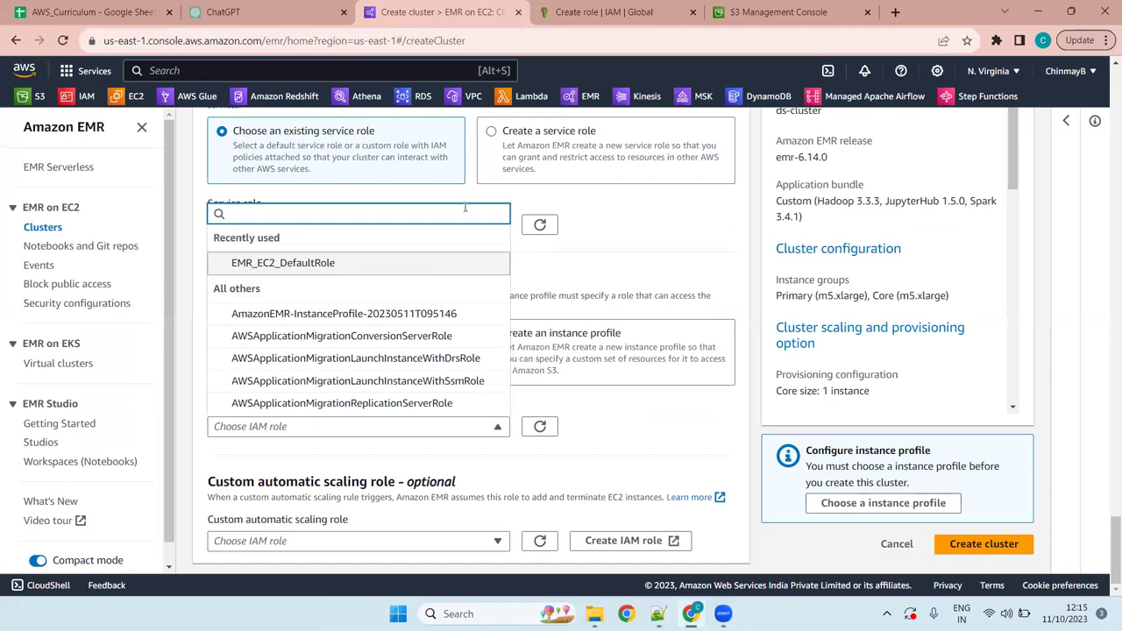
pyautogui.click(289, 264)
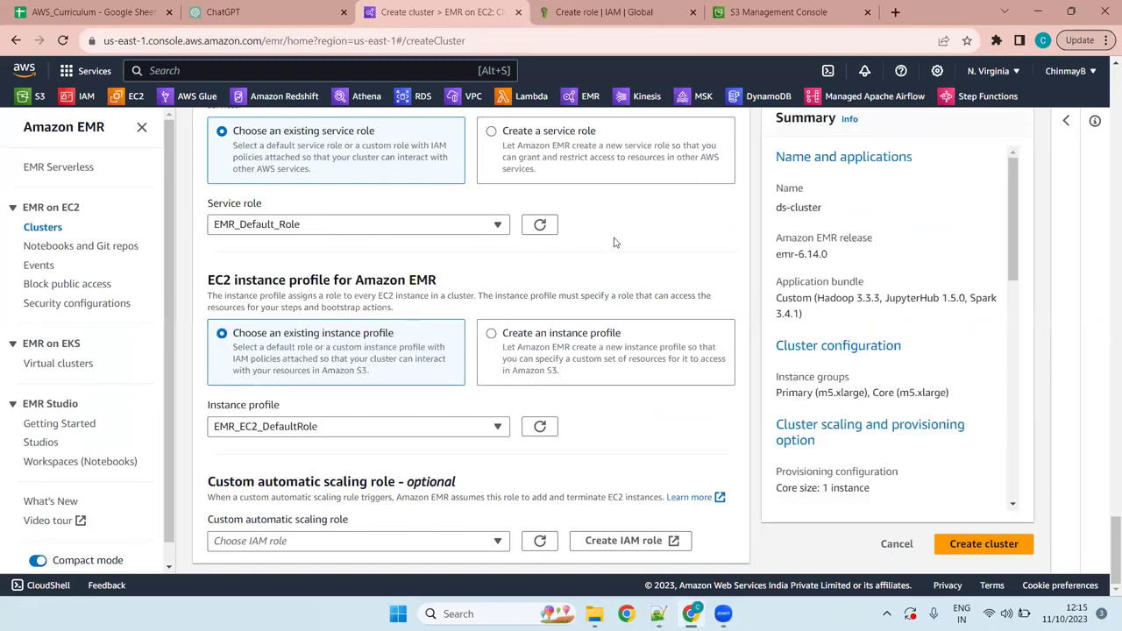
# Compare the EMR and EMR Role for EC2 use cases on the role creation page, leaving EMR selected
pyautogui.click(596, 7)
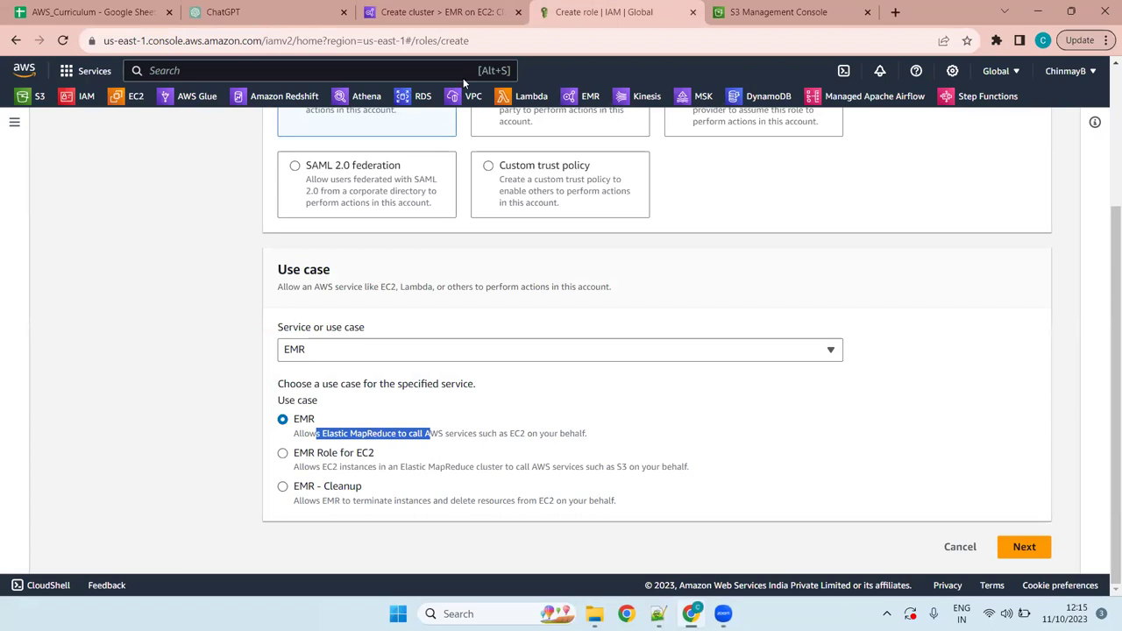
pyautogui.hotkey('ctrl', 'shift', 'Tab')
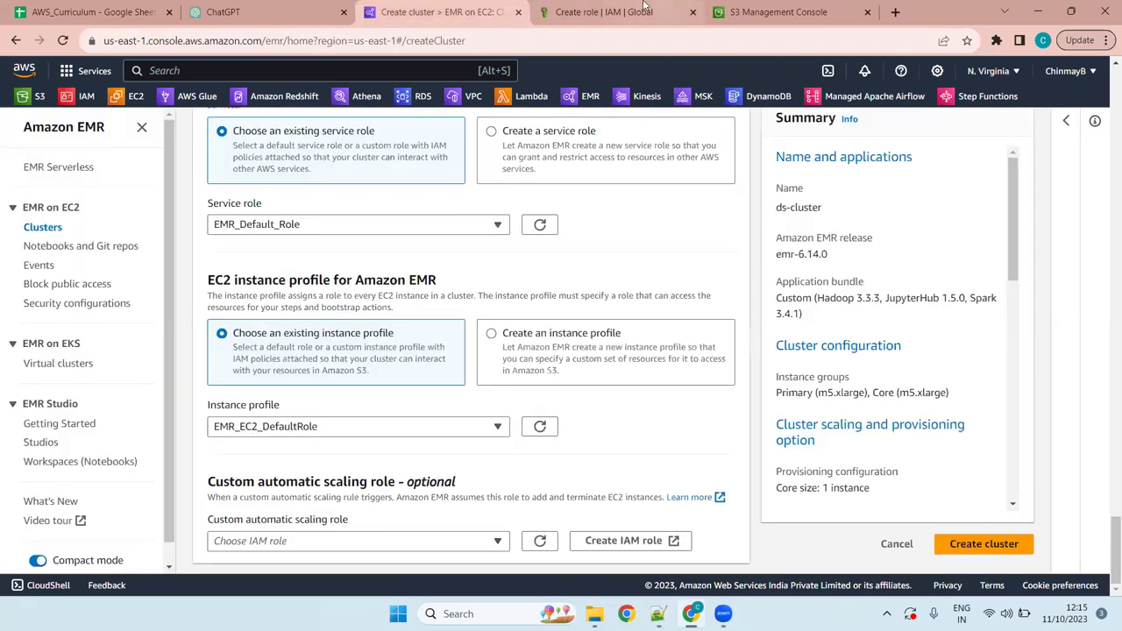
pyautogui.hotkey('ctrl', 'Tab')
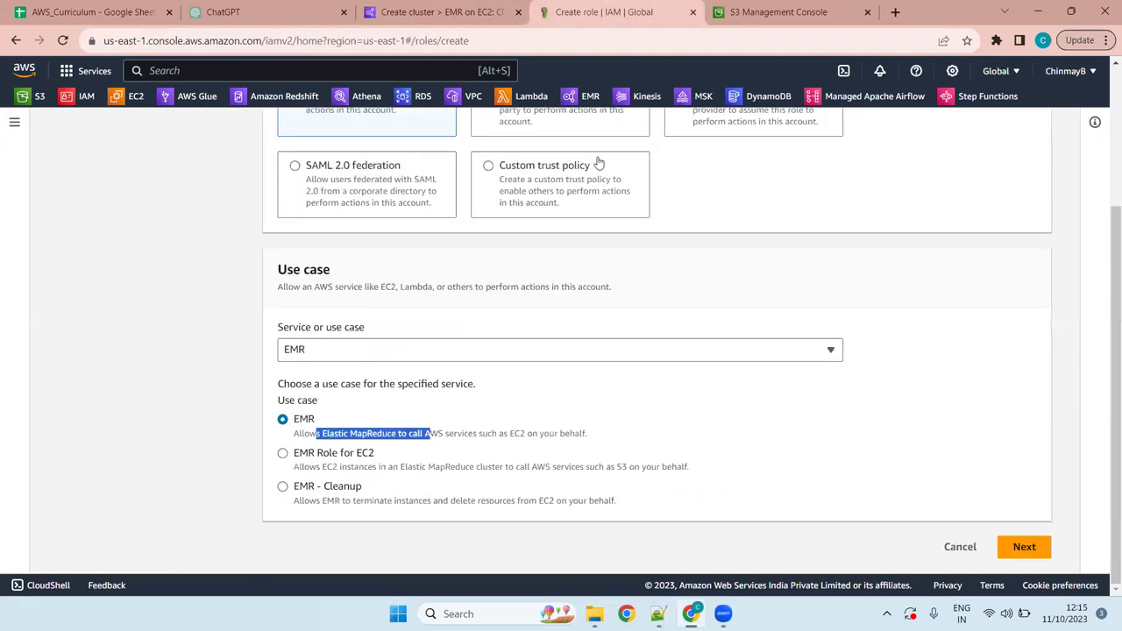
pyautogui.click(329, 457)
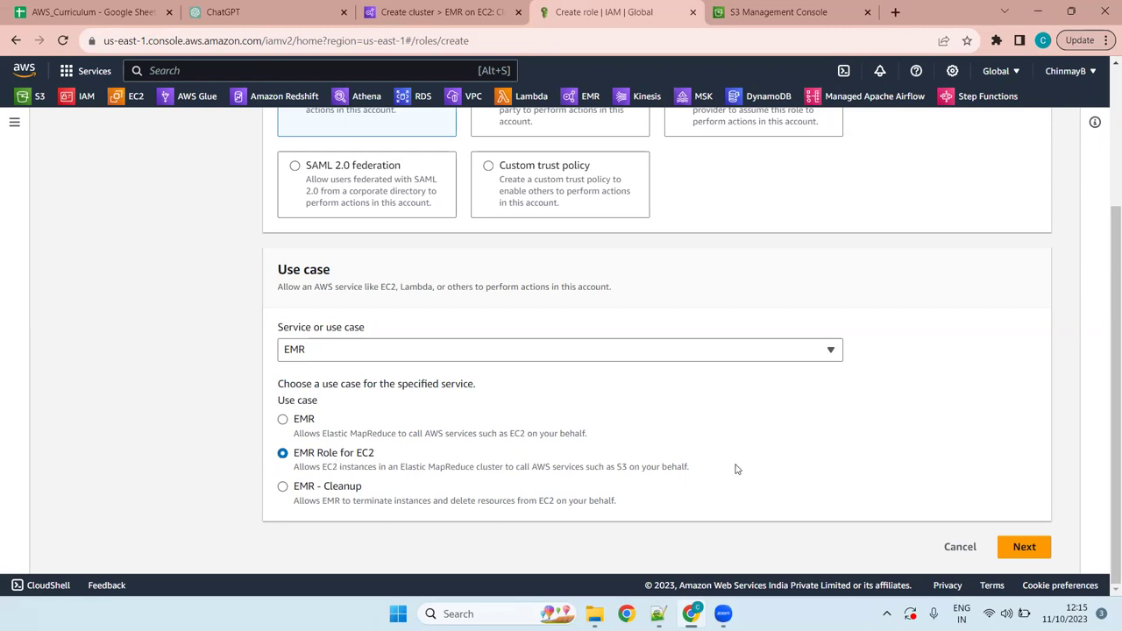
pyautogui.click(301, 420)
pyautogui.scroll(4, 540, 349)
pyautogui.scroll(-4, 540, 348)
pyautogui.click(496, 267)
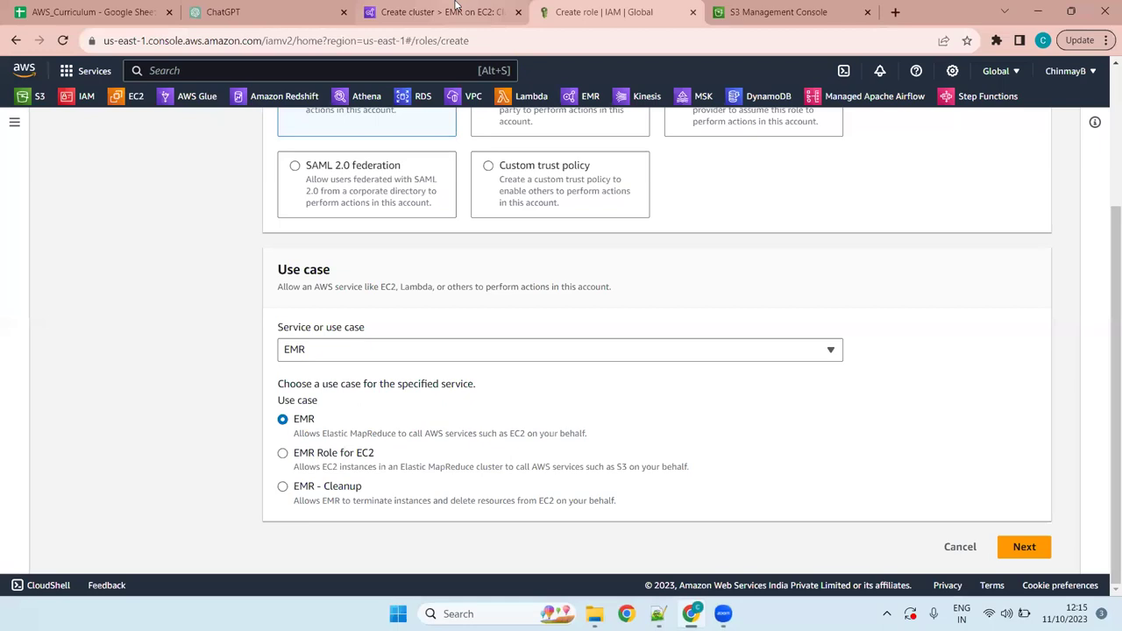
# Return to the cluster form and review the service role and instance profile settings, highlighting the Amazon EMR service role heading
pyautogui.click(442, 12)
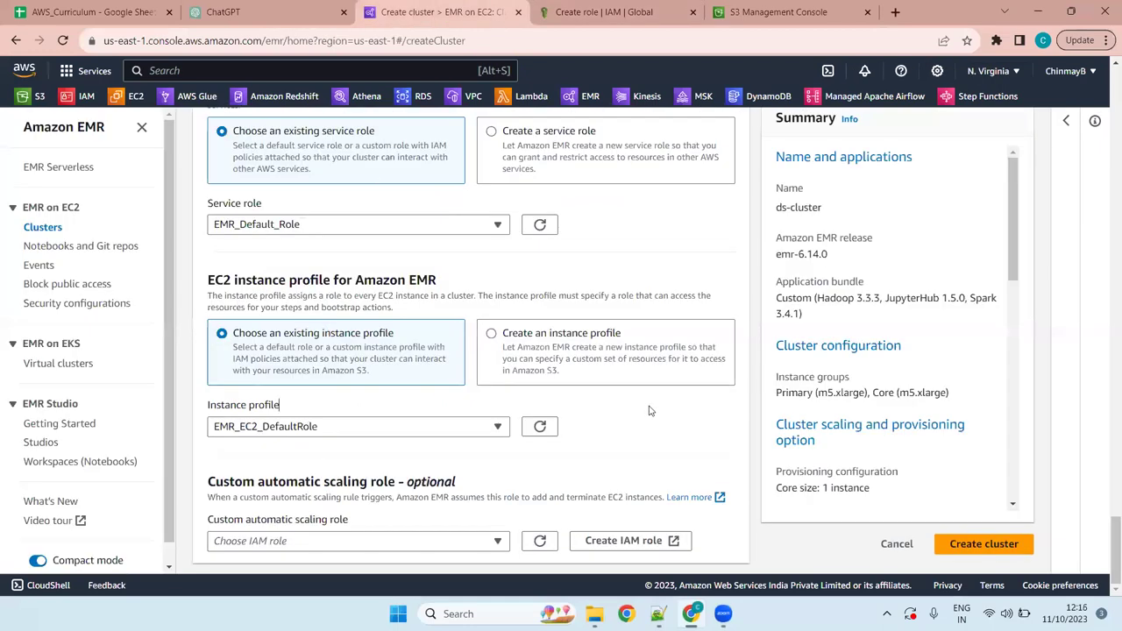
pyautogui.scroll(4, 319, 237)
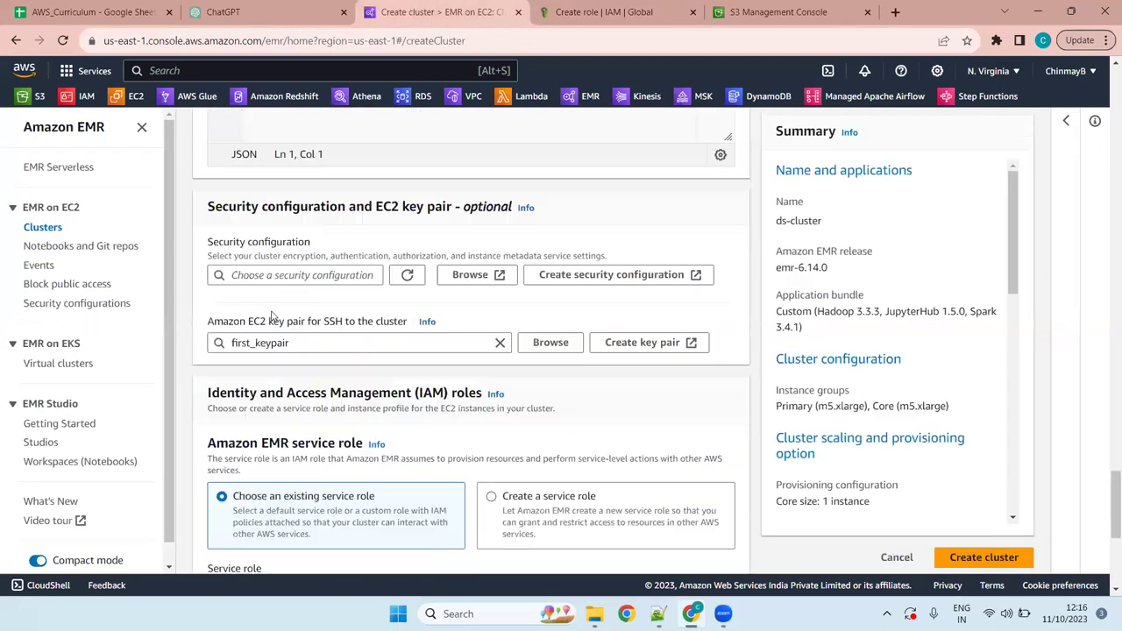
pyautogui.moveTo(366, 444); pyautogui.dragTo(207, 443)
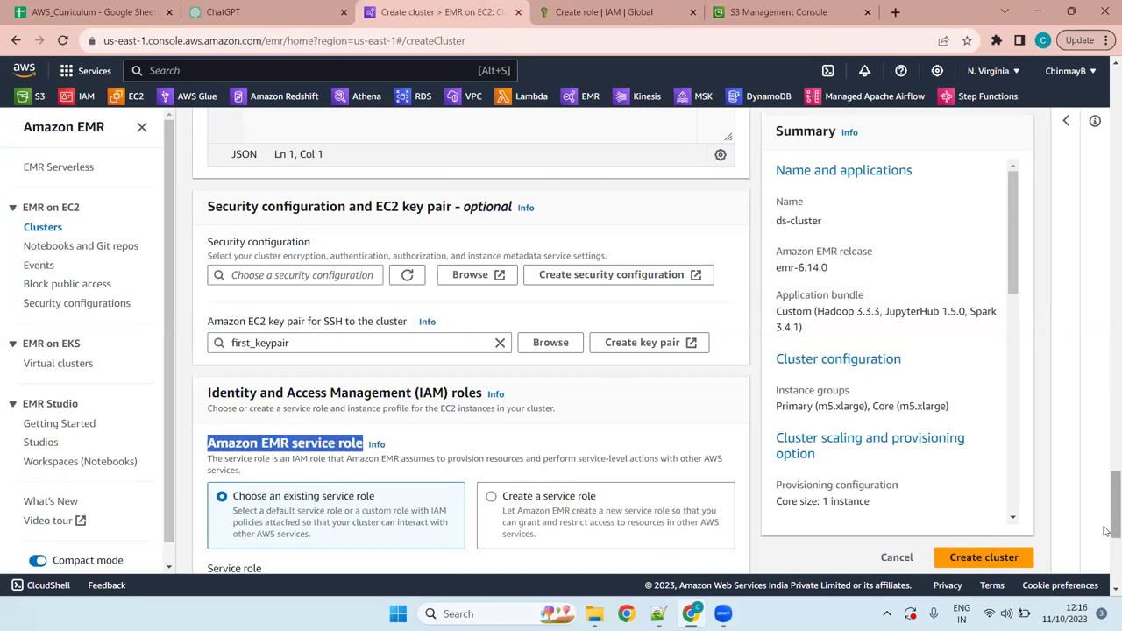
pyautogui.scroll(-2, 1106, 530)
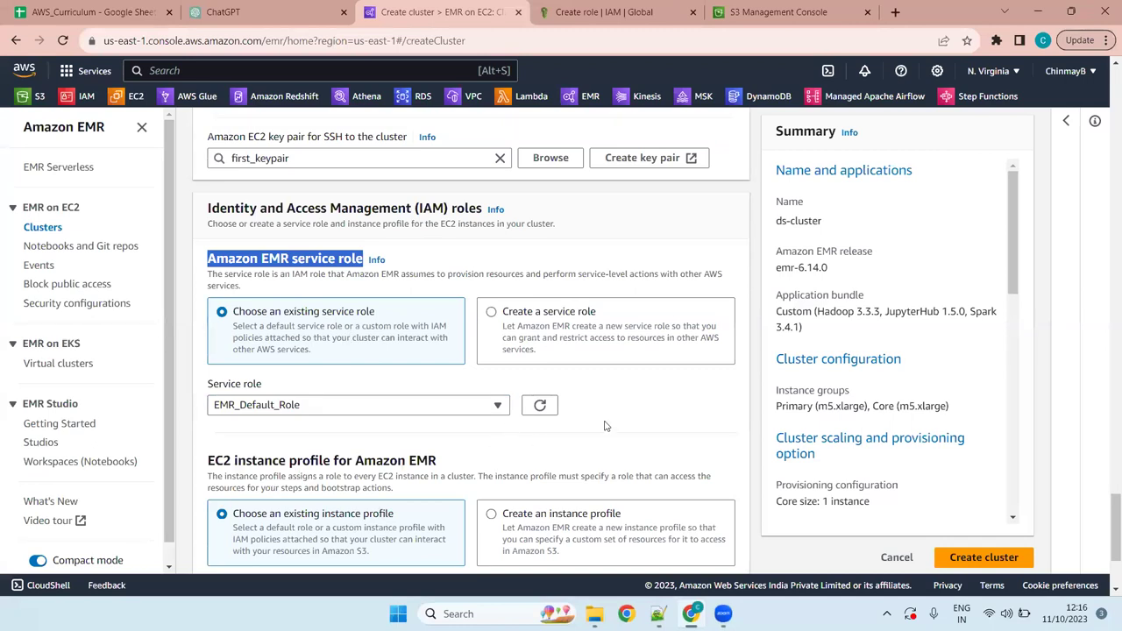
pyautogui.scroll(-2, 604, 425)
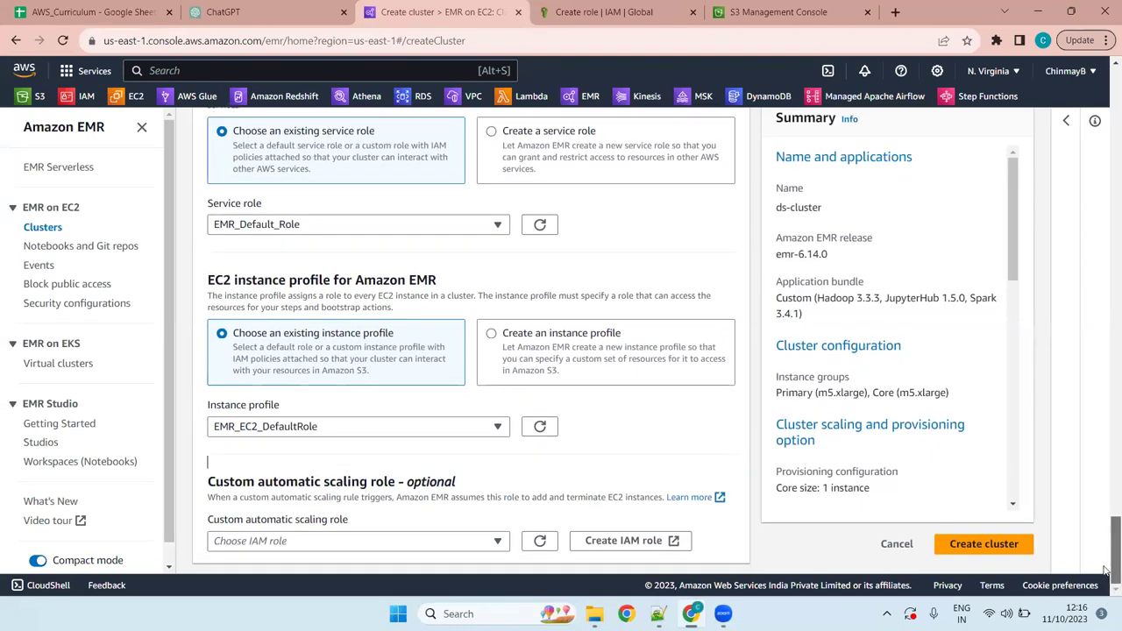
pyautogui.click(467, 470)
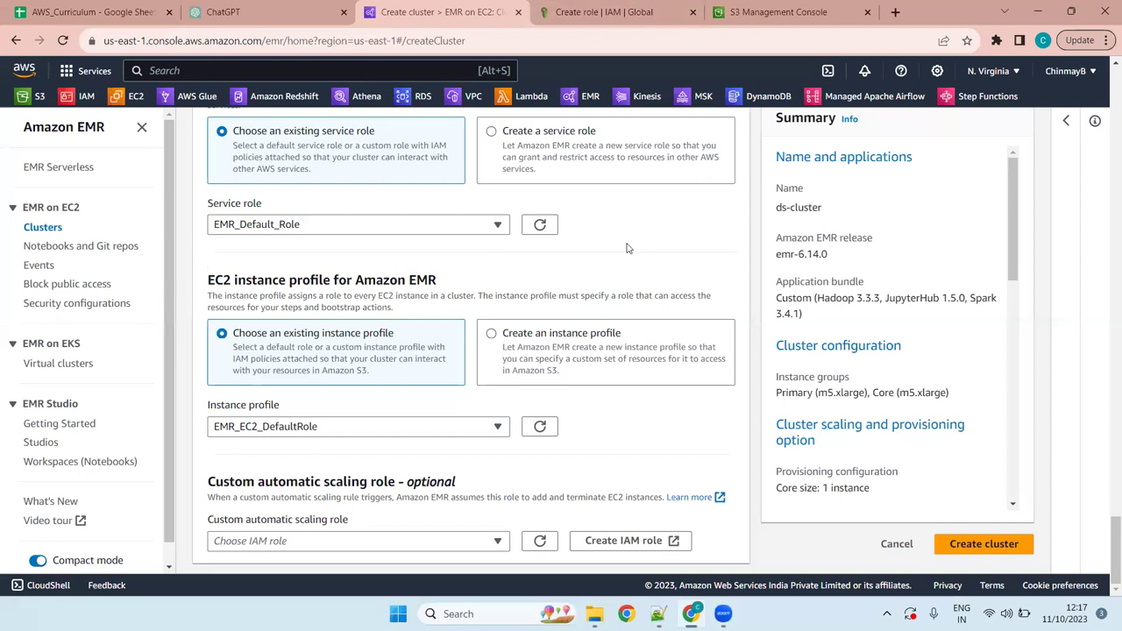
# Recheck the cluster form's key pair and IAM roles sections and view the trusted entity types on the role creation page
pyautogui.scroll(4, 619, 258)
pyautogui.scroll(-4, 618, 263)
pyautogui.scroll(4, 553, 251)
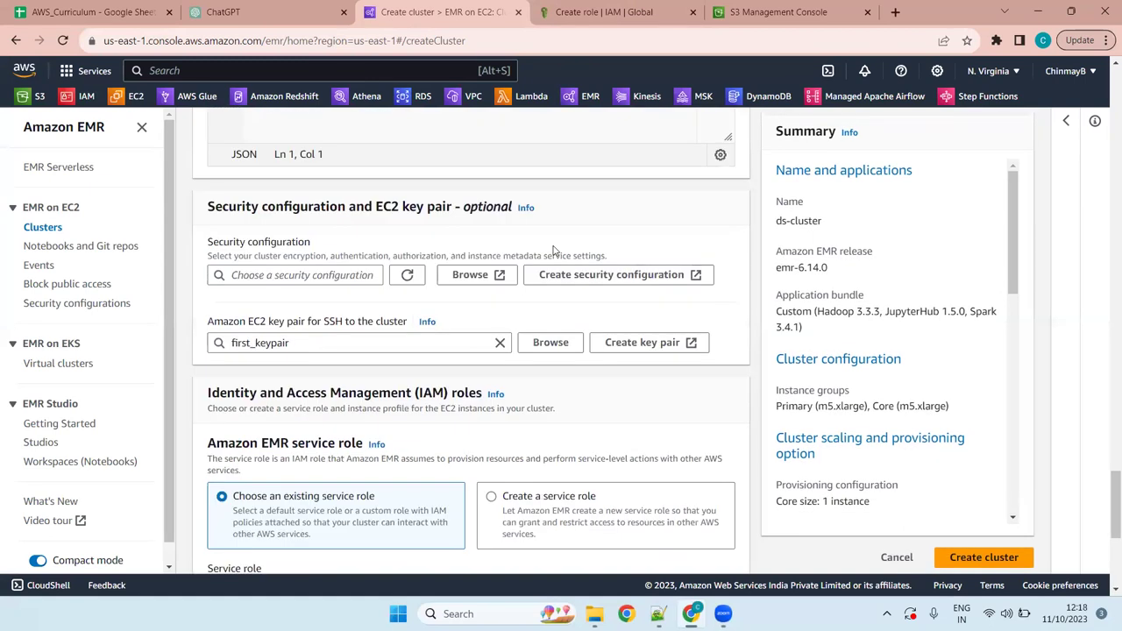
pyautogui.scroll(-4, 545, 340)
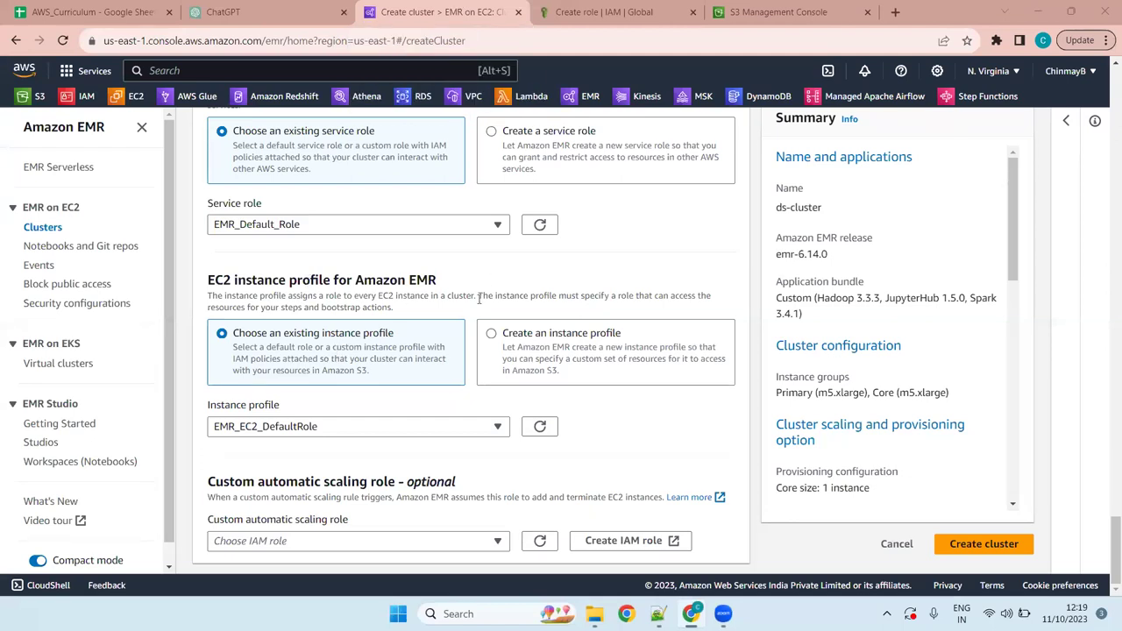
pyautogui.click(646, 9)
pyautogui.scroll(3, 386, 320)
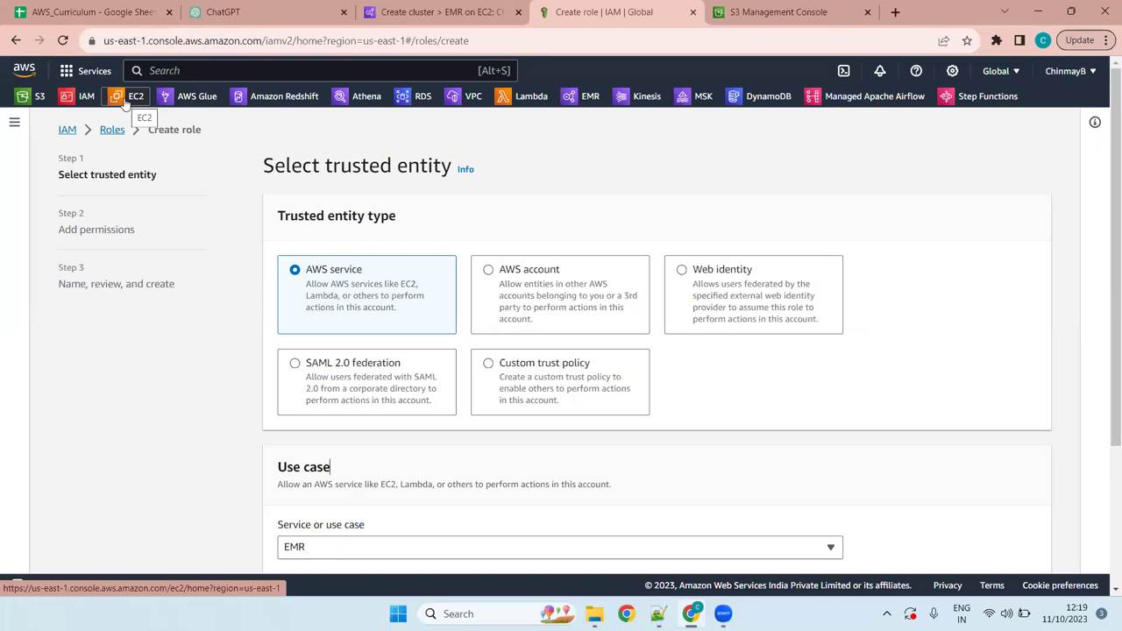
# Copy the heading "Custom automatic scaling role" from the cluster form into item 3 of the Notepad++ notes, end it with a colon and save
pyautogui.click(438, 11)
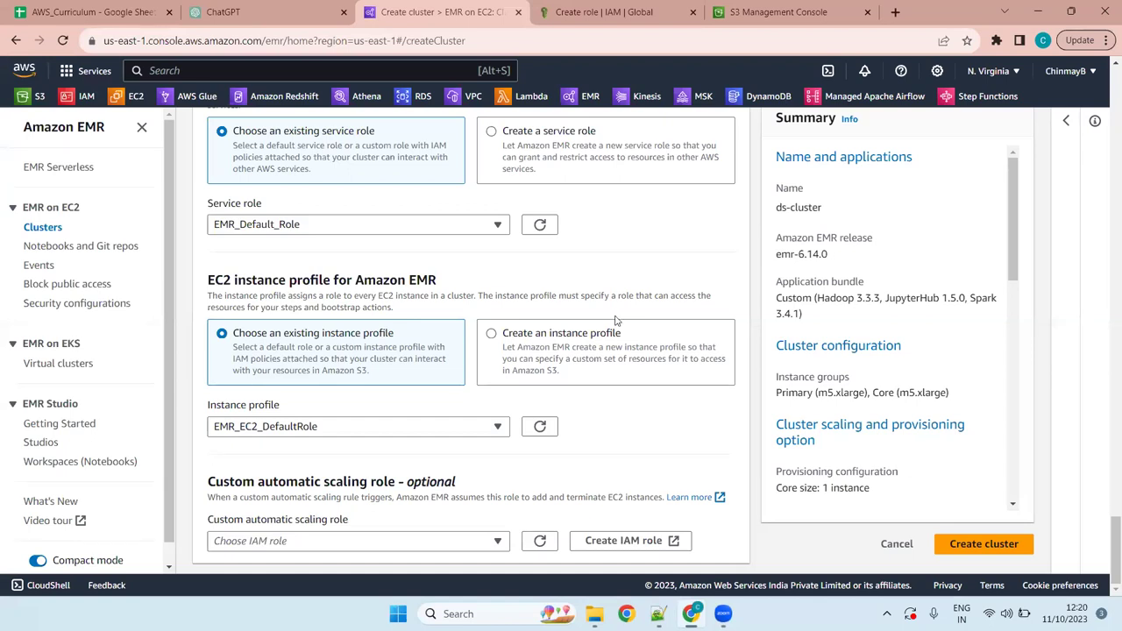
pyautogui.moveTo(207, 481); pyautogui.dragTo(395, 482)
pyautogui.hotkey('ctrl', 'c')
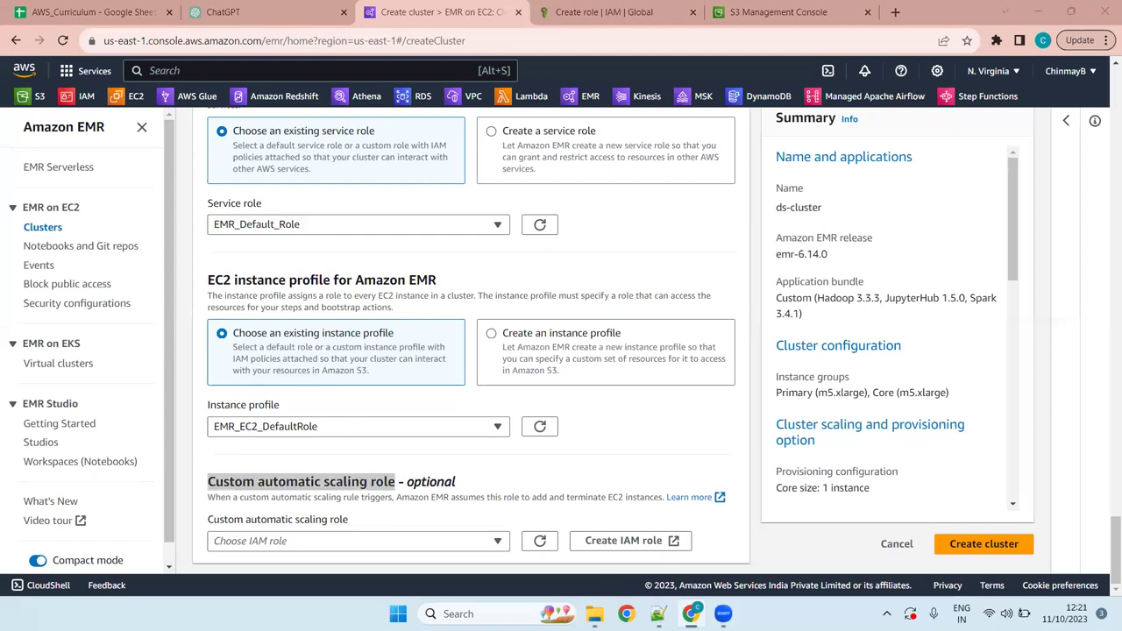
pyautogui.hotkey('alt', 'Tab')
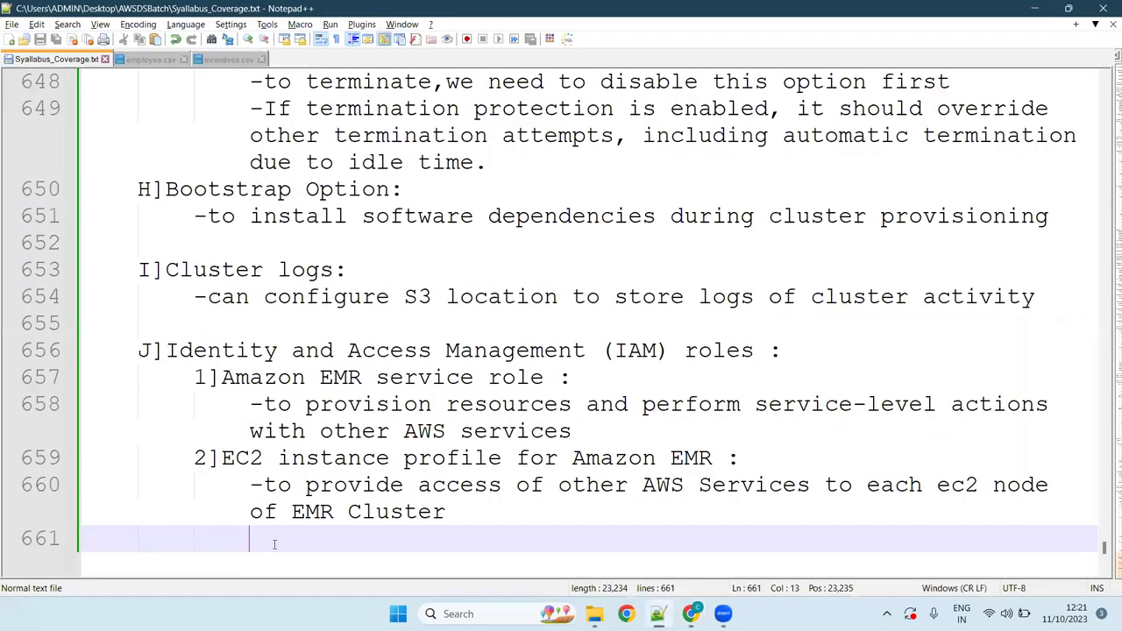
pyautogui.press('BackSpace')
pyautogui.write('3]')
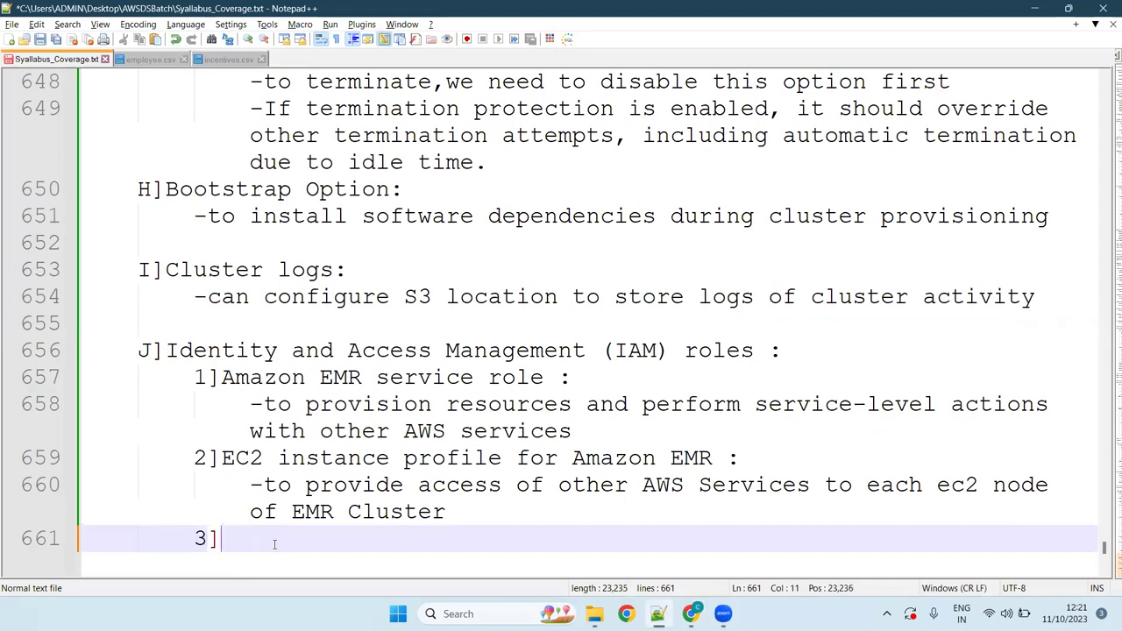
pyautogui.hotkey('ctrl', 'v')
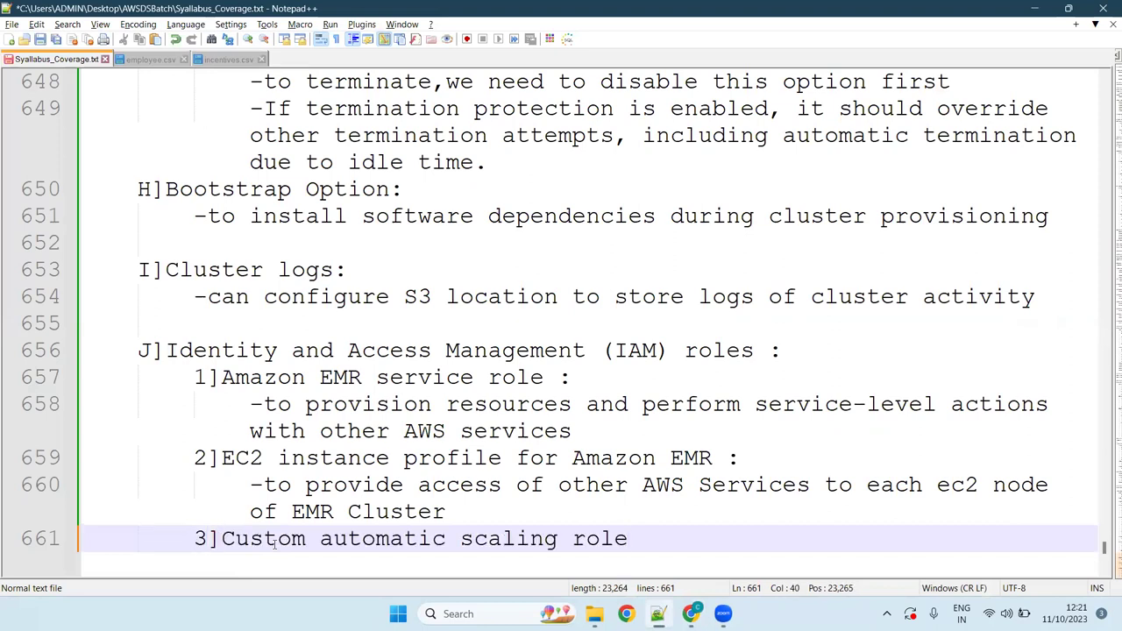
pyautogui.write(':')
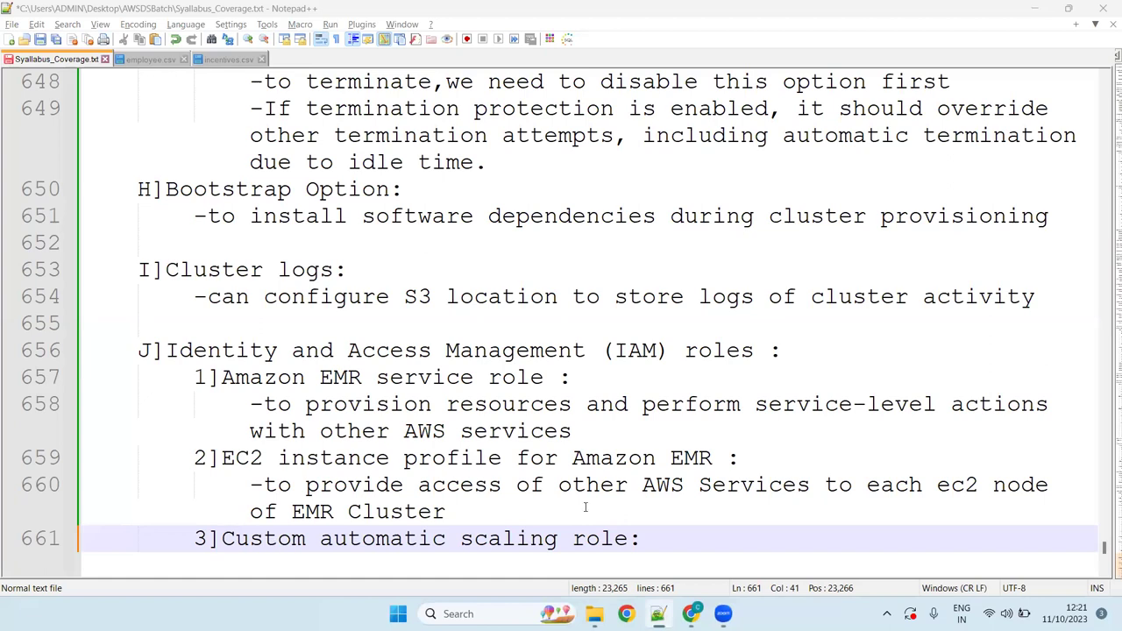
pyautogui.click(378, 429)
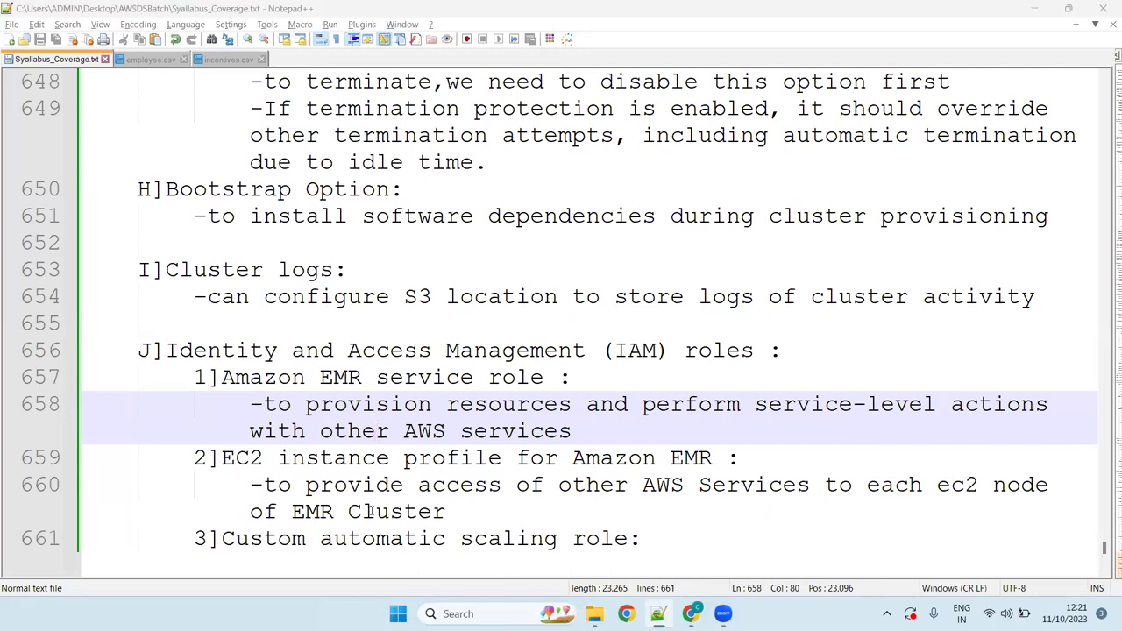
# Review the three IAM role entries in the notes, highlighting the service role, instance profile and custom automatic scaling role headings
pyautogui.click(664, 539)
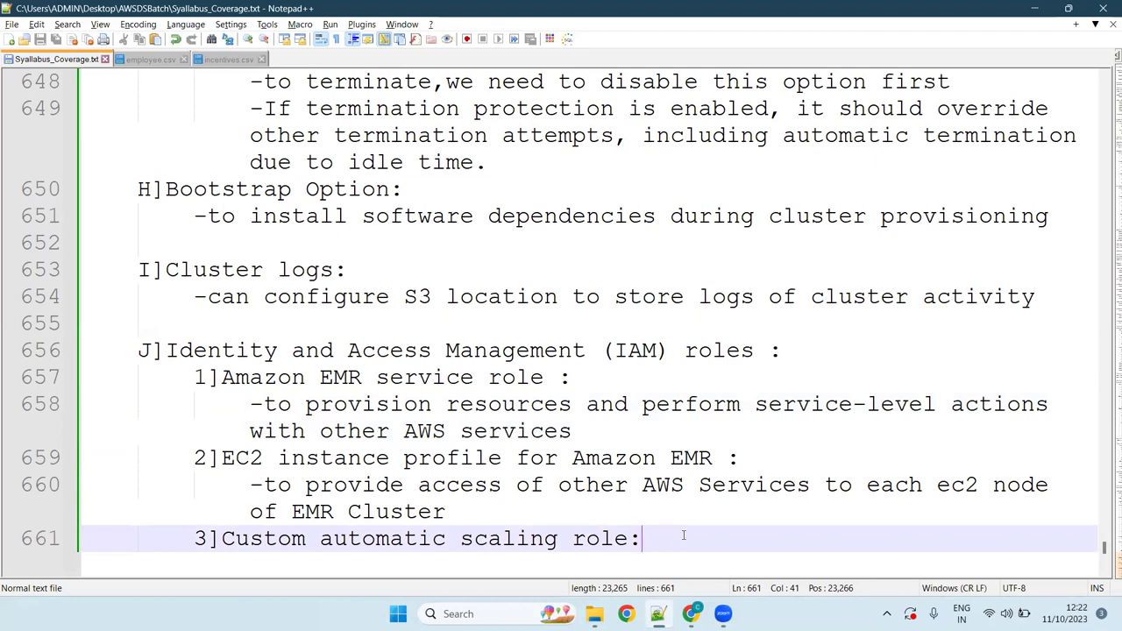
pyautogui.moveTo(575, 376); pyautogui.dragTo(215, 376)
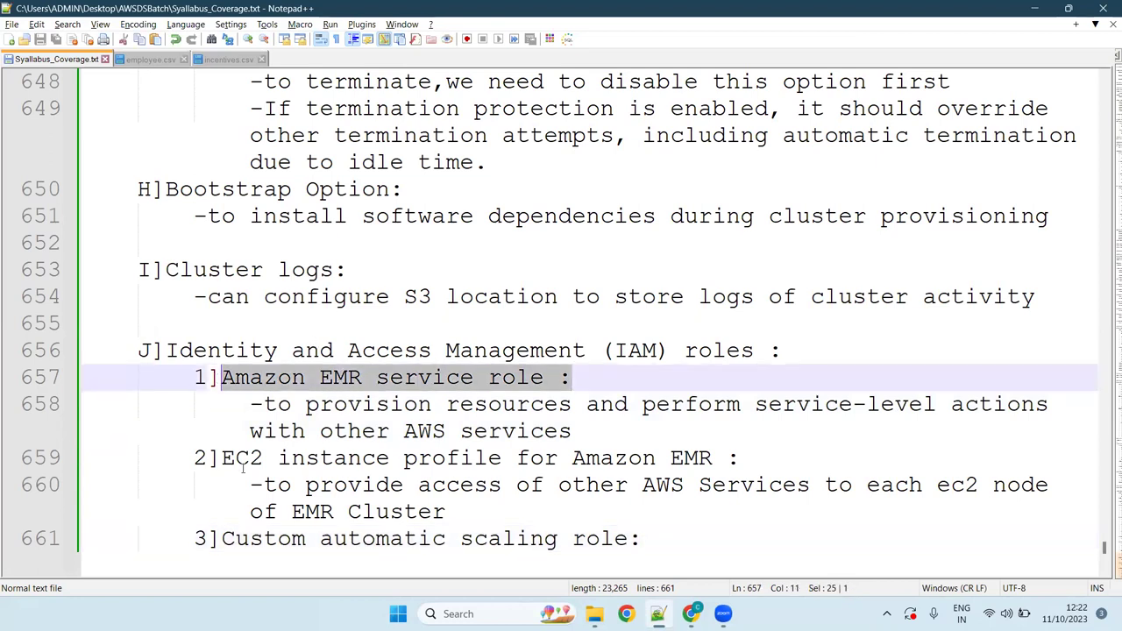
pyautogui.click(783, 484)
pyautogui.click(745, 457)
pyautogui.moveTo(745, 458); pyautogui.dragTo(361, 377)
pyautogui.click(649, 513)
pyautogui.moveTo(648, 538); pyautogui.dragTo(221, 538)
pyautogui.moveTo(602, 379); pyautogui.dragTo(221, 377)
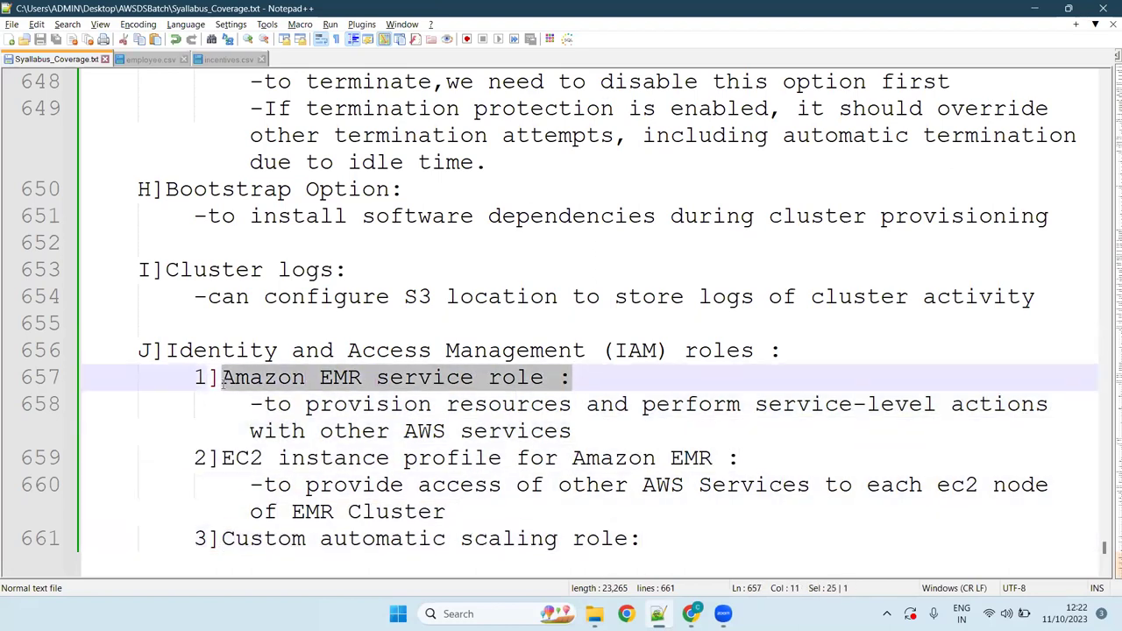
# Add the indented bullet "-role for automatic scaling" under item 3, Custom automatic scaling role, follow it with a new line and save the notes
pyautogui.click(680, 538)
pyautogui.press('Return')
pyautogui.press('Tab')
pyautogui.write('-')
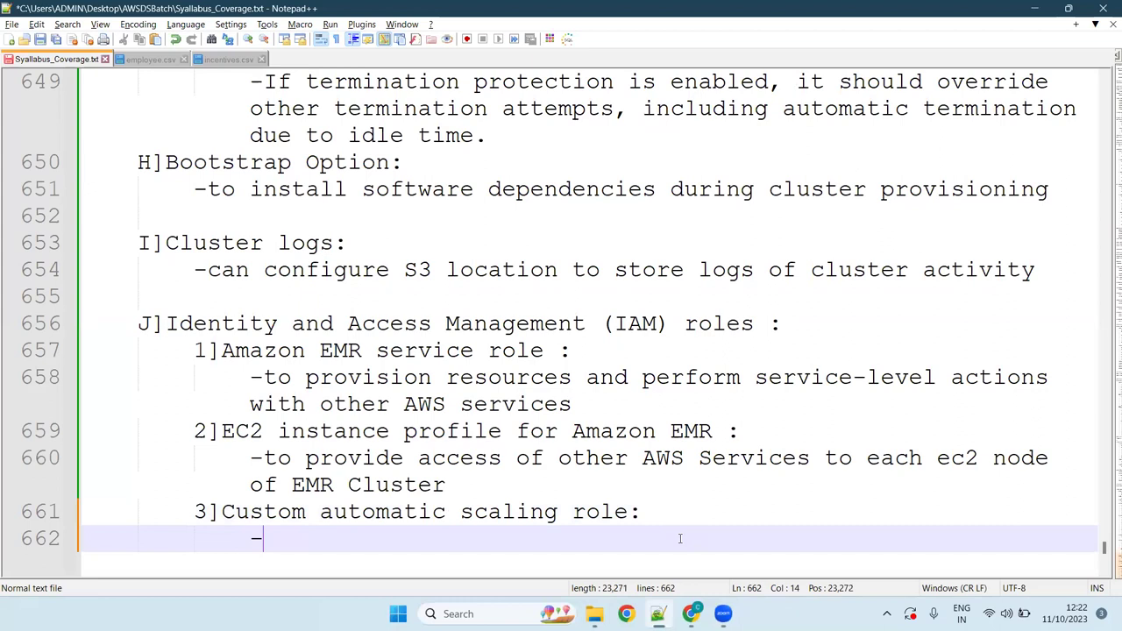
pyautogui.hotkey('ctrl', 's')
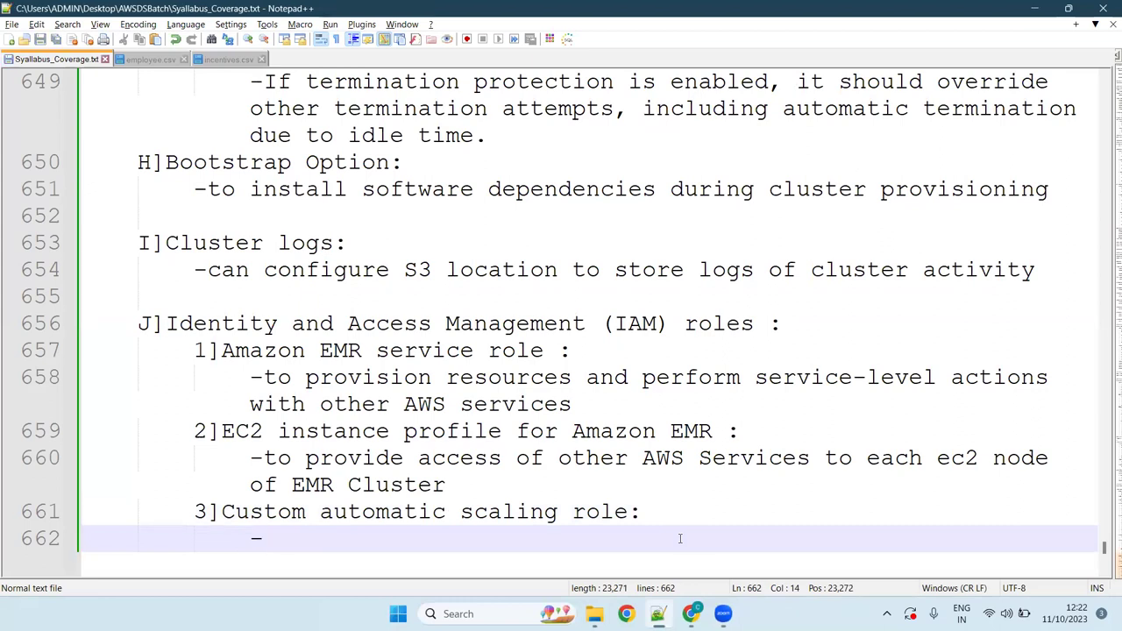
pyautogui.write('role for ')
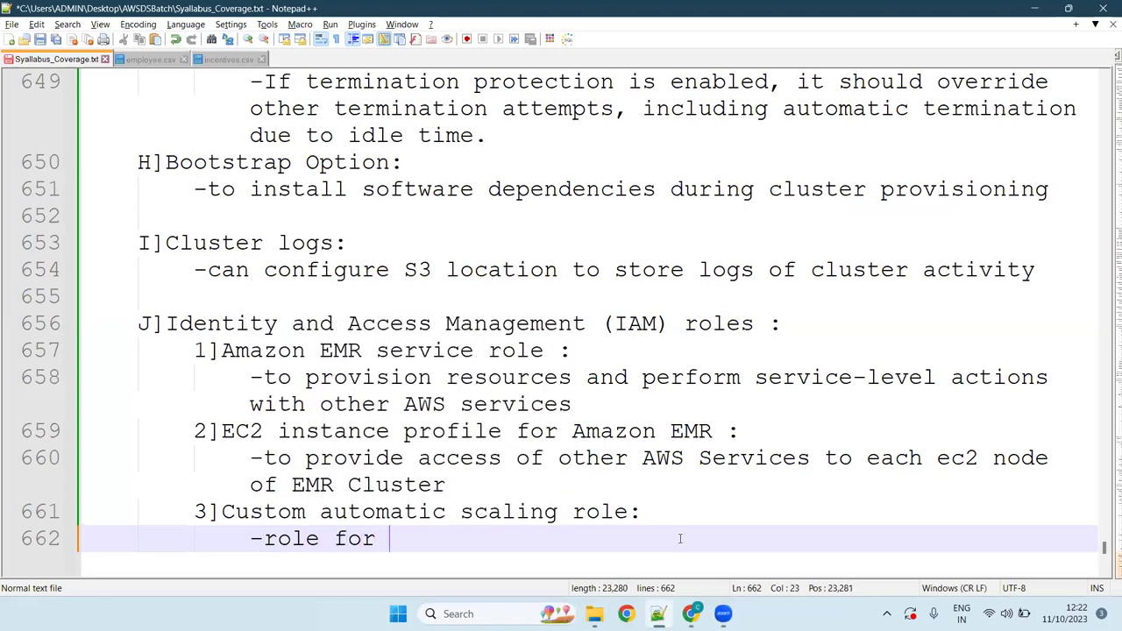
pyautogui.write('automat')
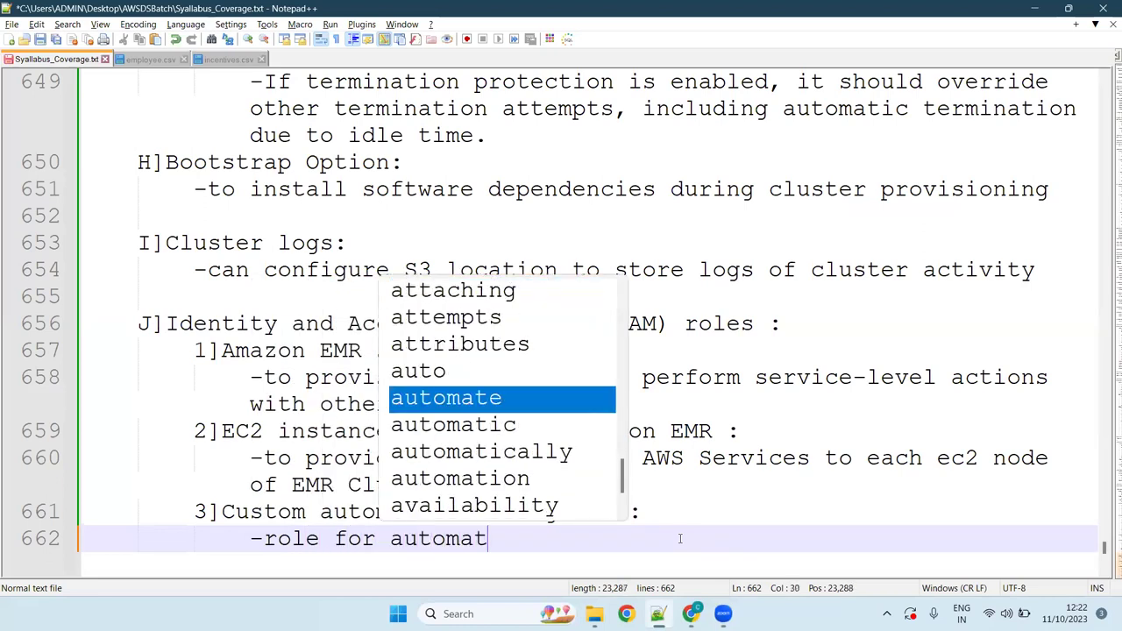
pyautogui.write('ic scaling')
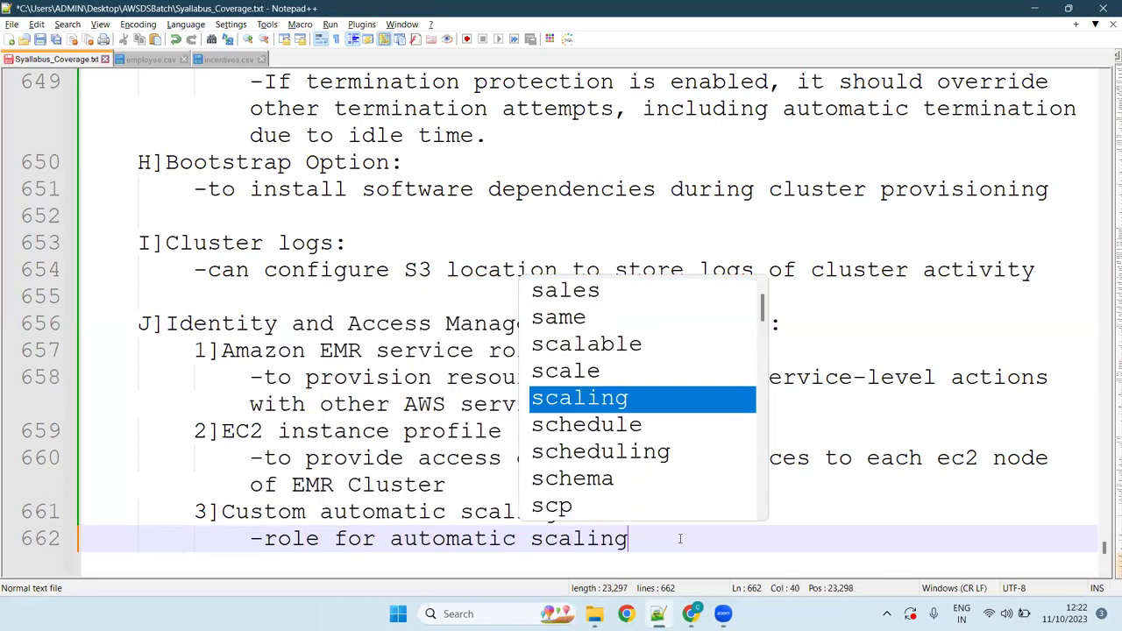
pyautogui.press('Return')
pyautogui.press('Return')
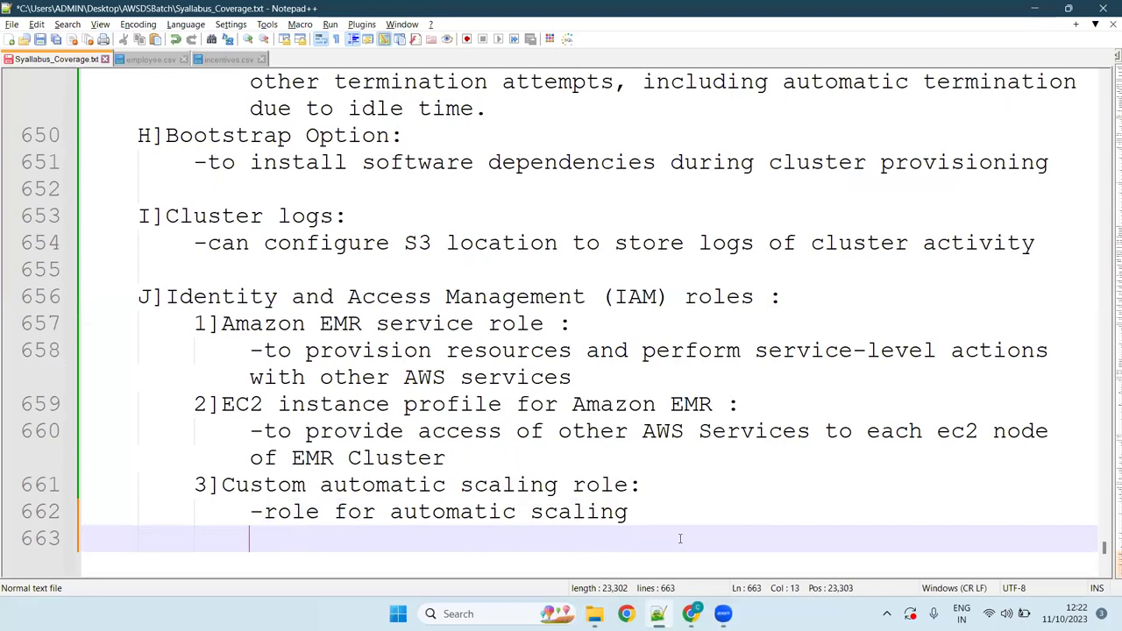
pyautogui.hotkey('ctrl', 's')
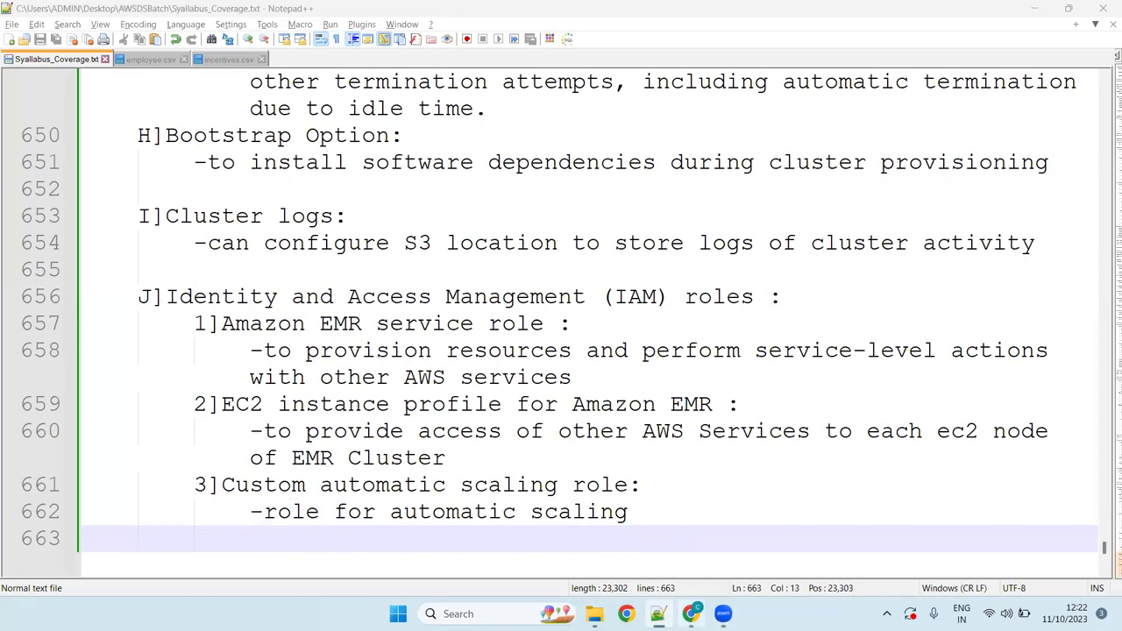
# Switch to the EMR cluster form in Chrome and highlight the word "optional" in the Custom automatic scaling role heading
pyautogui.hotkey('alt', 'Tab')
pyautogui.click(463, 482)
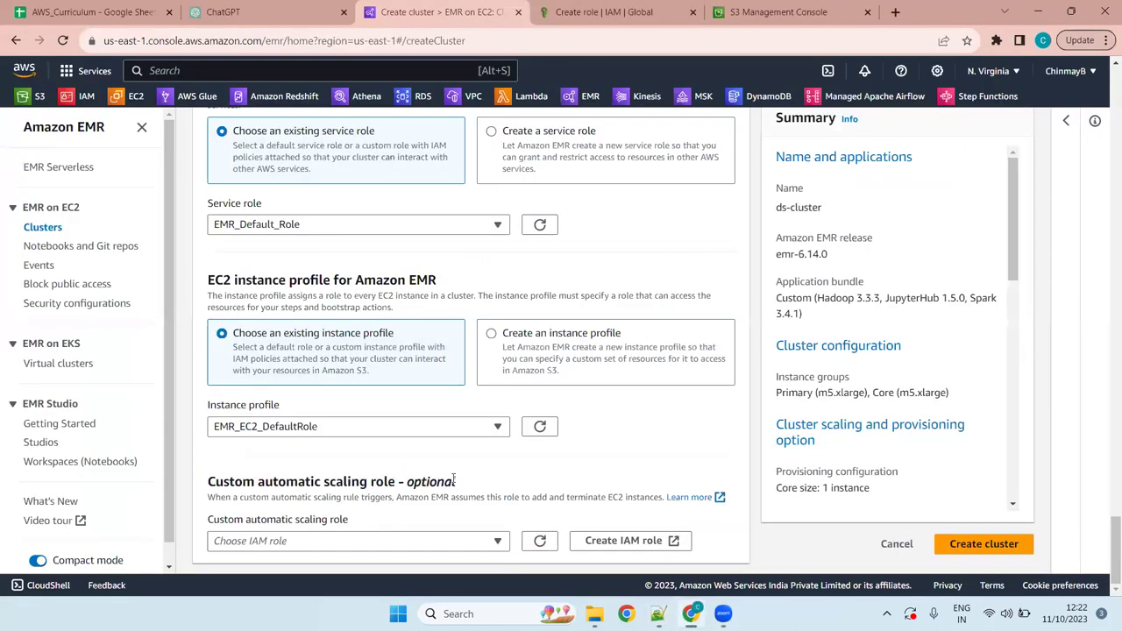
pyautogui.moveTo(463, 482); pyautogui.dragTo(407, 482)
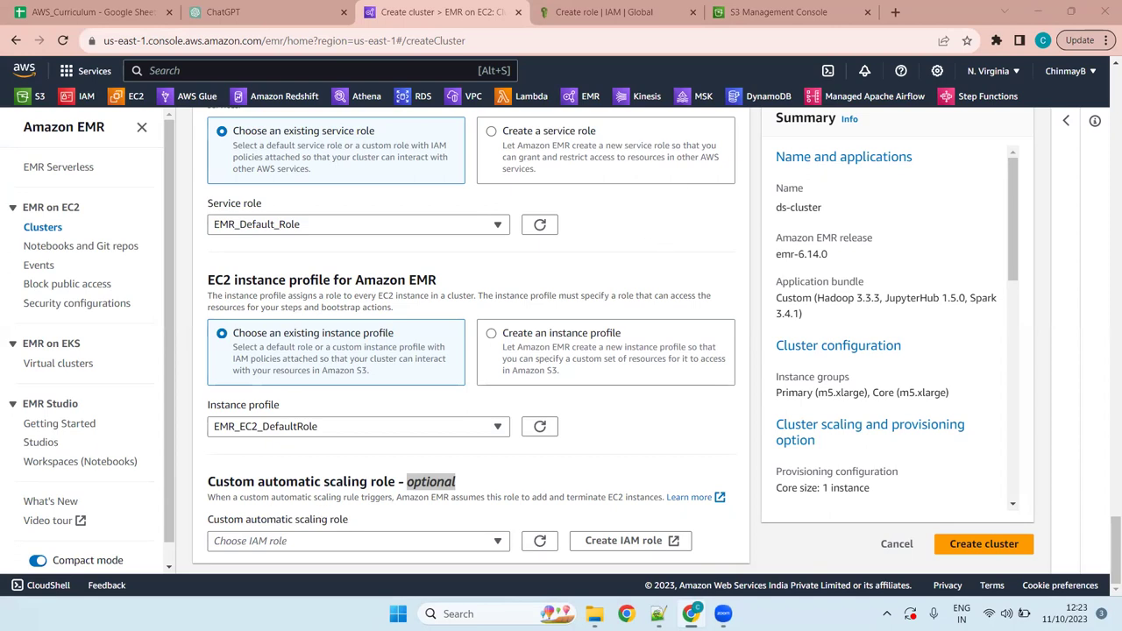
# Return to Notepad++ and review the custom automatic scaling role heading and the full EC2 instance profile entry
pyautogui.click(657, 613)
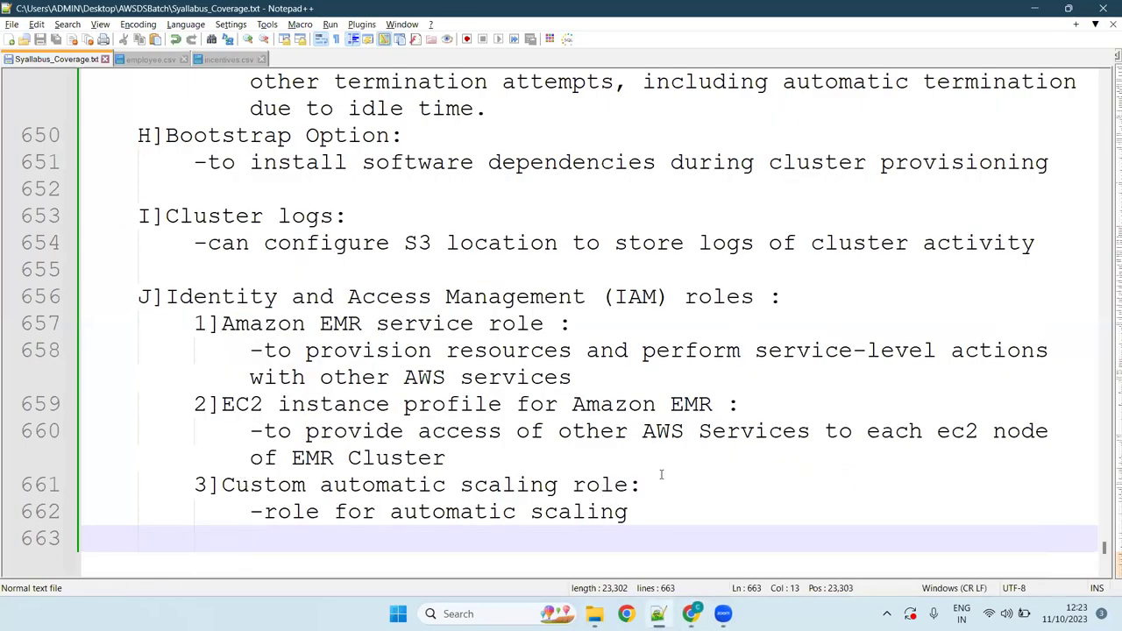
pyautogui.moveTo(644, 489); pyautogui.dragTo(214, 488)
pyautogui.click(459, 483)
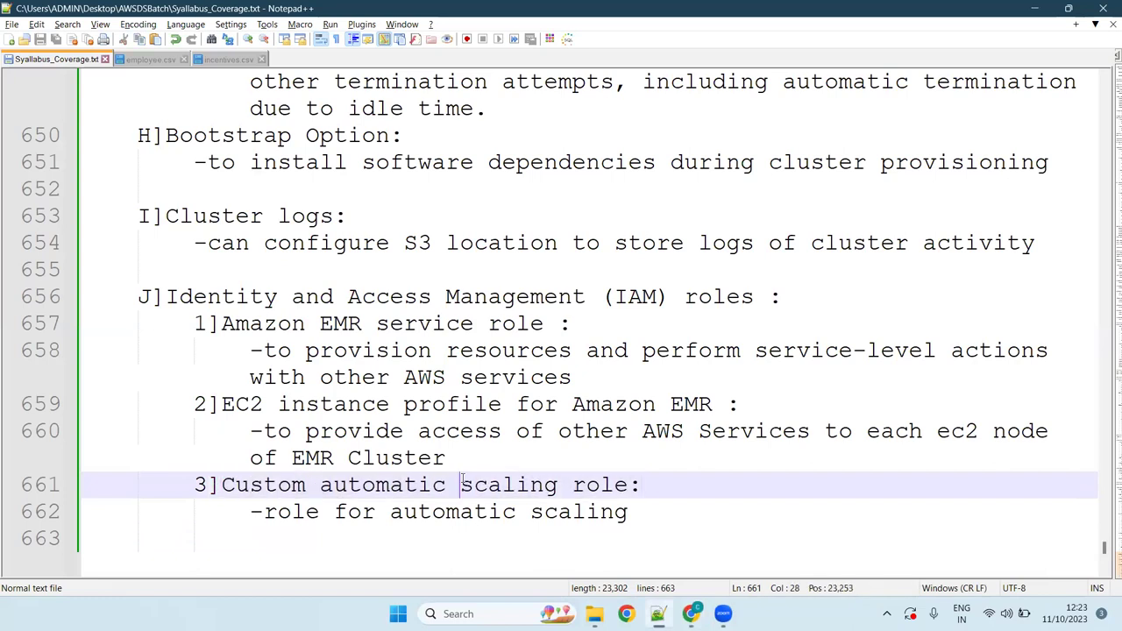
pyautogui.click(448, 485)
pyautogui.moveTo(762, 404); pyautogui.dragTo(199, 404)
pyautogui.moveTo(468, 457); pyautogui.dragTo(113, 401)
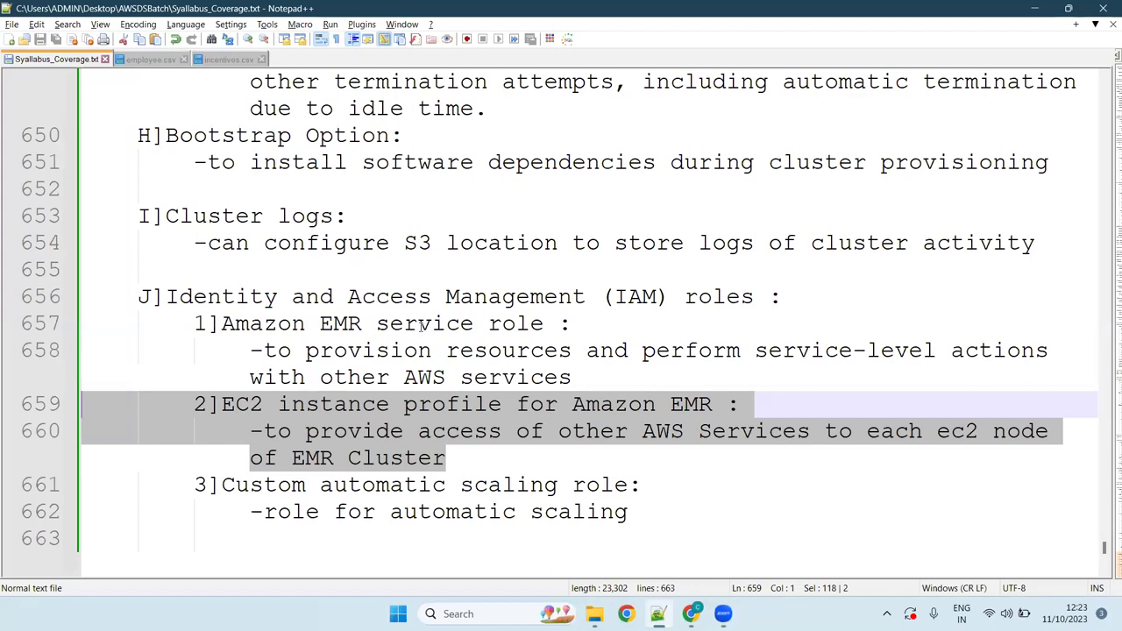
# Compare the Amazon EMR service role in item 1 with the custom automatic scaling role in item 3, highlighting both headings
pyautogui.click(337, 323)
pyautogui.doubleClick(341, 324)
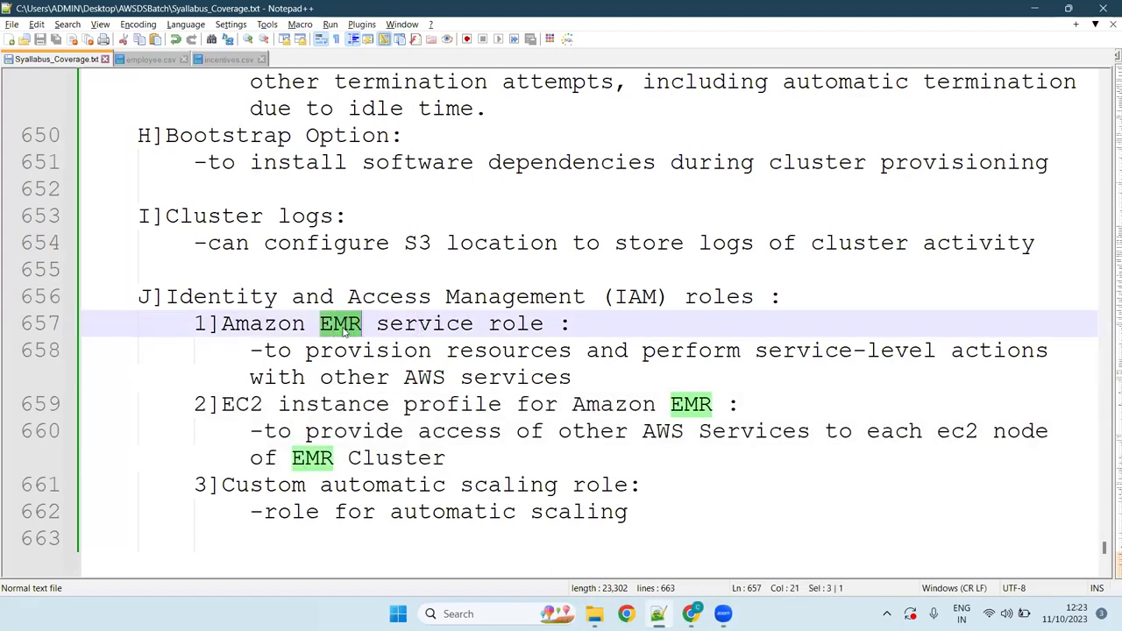
pyautogui.click(336, 325)
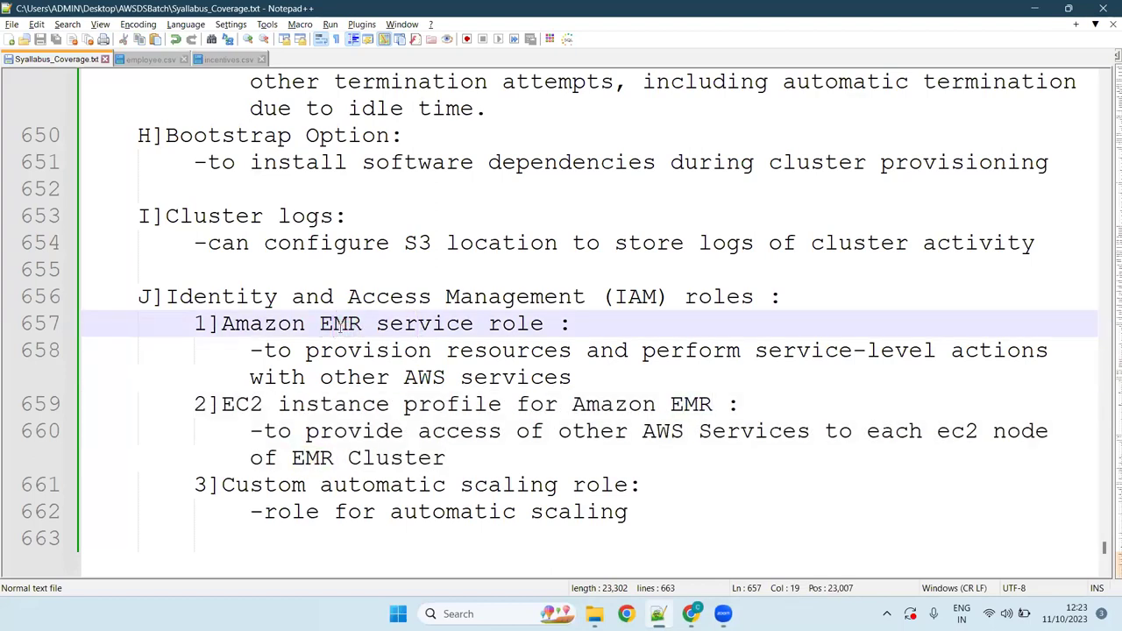
pyautogui.click(399, 486)
pyautogui.click(585, 512)
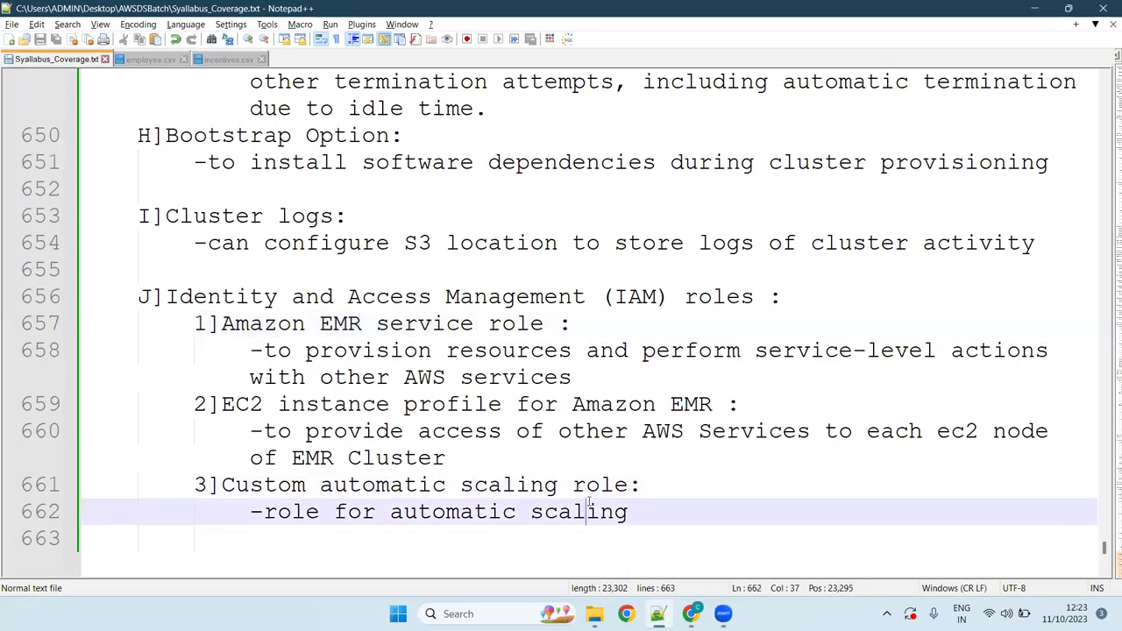
pyautogui.click(341, 324)
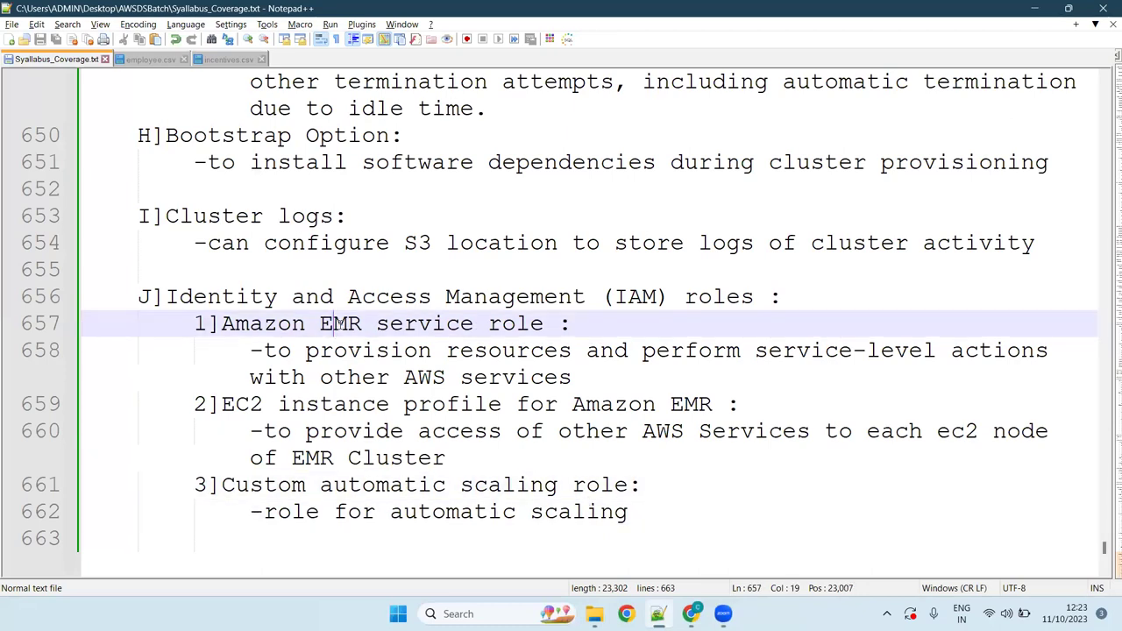
pyautogui.doubleClick(341, 324)
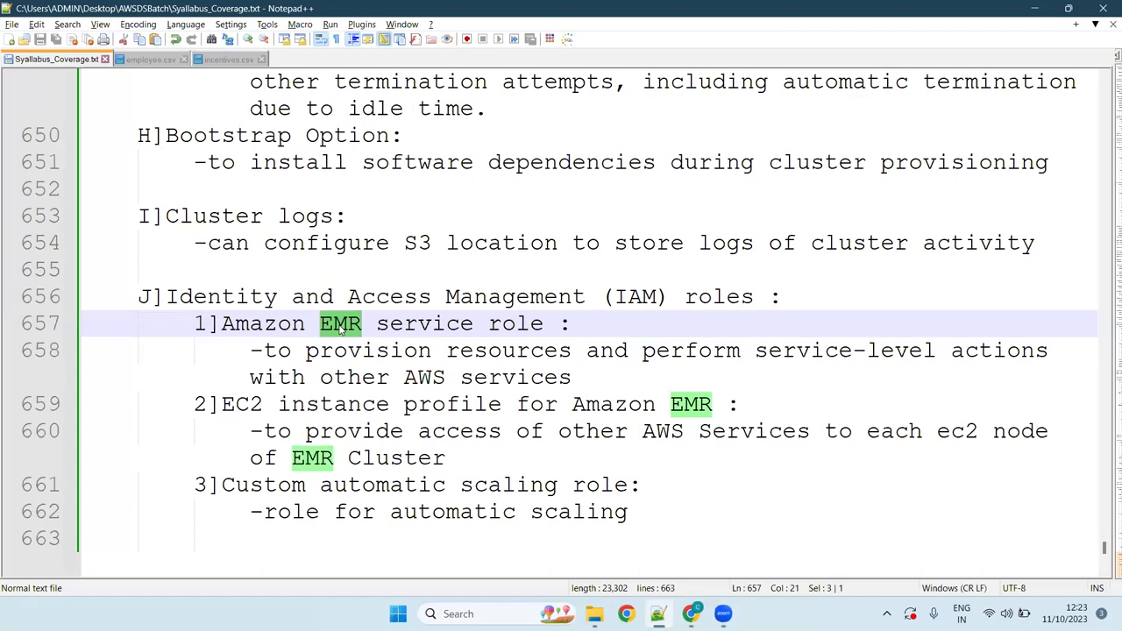
pyautogui.moveTo(651, 485); pyautogui.dragTo(194, 485)
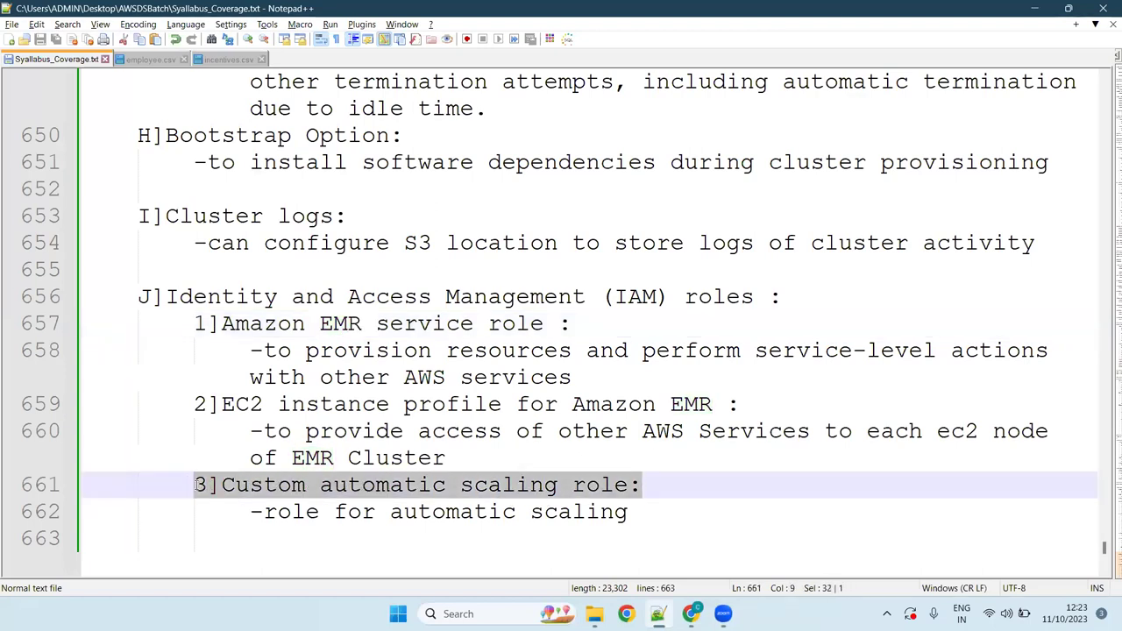
pyautogui.moveTo(585, 326); pyautogui.dragTo(197, 329)
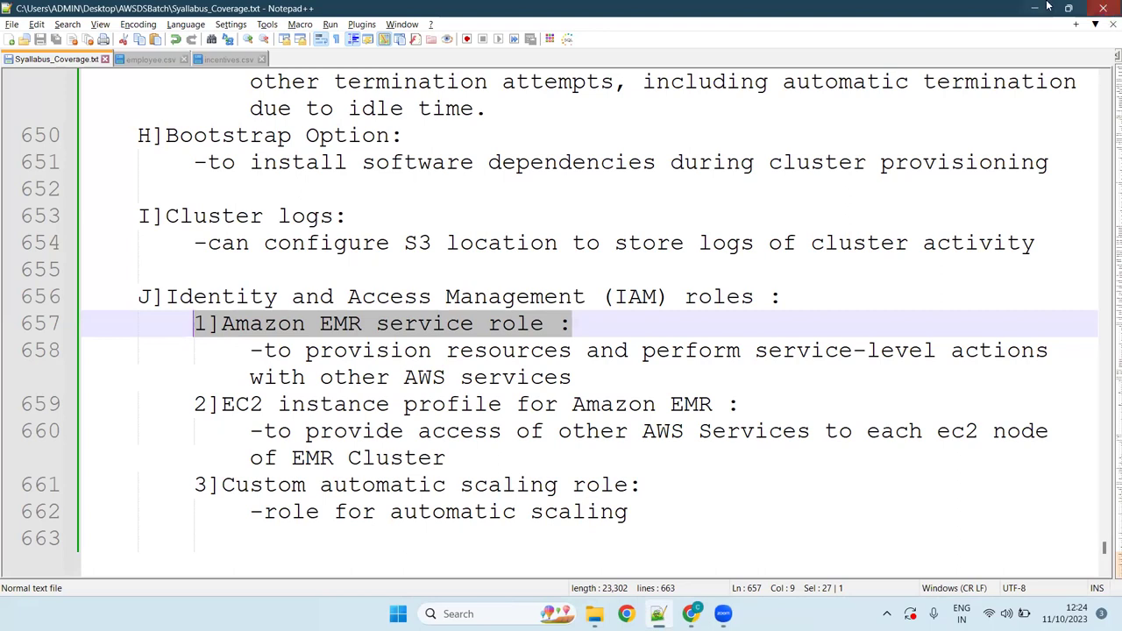
# Highlight the numbers of items 1 and 3 and the words "automatic scaling", and examine how they relate to the EMR service role
pyautogui.click(192, 324)
pyautogui.moveTo(193, 324); pyautogui.dragTo(220, 324)
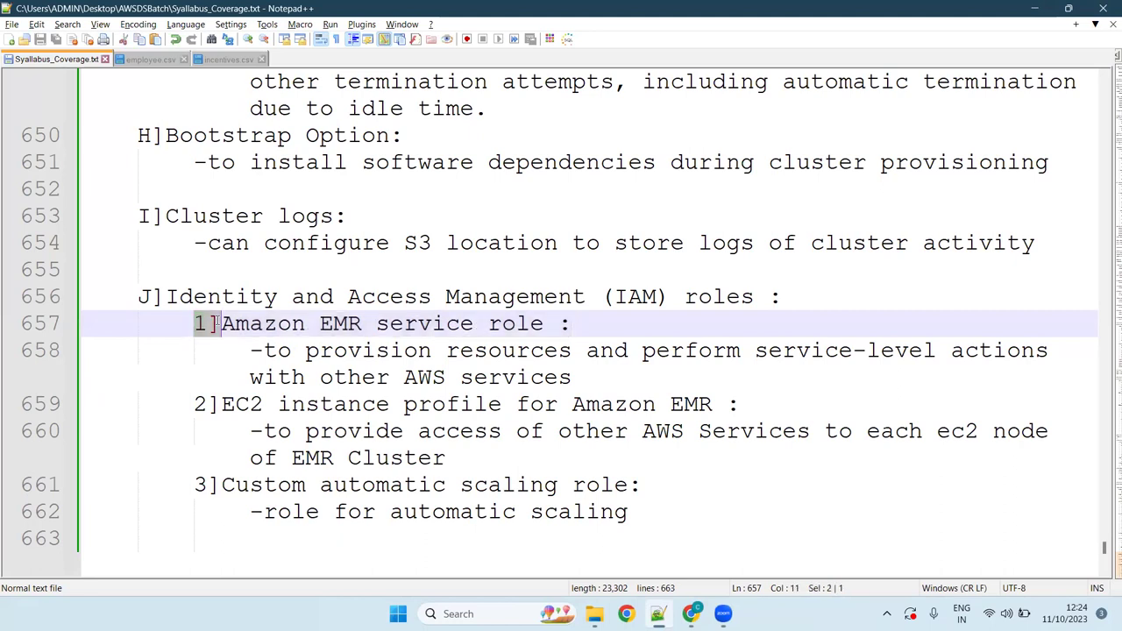
pyautogui.moveTo(221, 485); pyautogui.dragTo(189, 481)
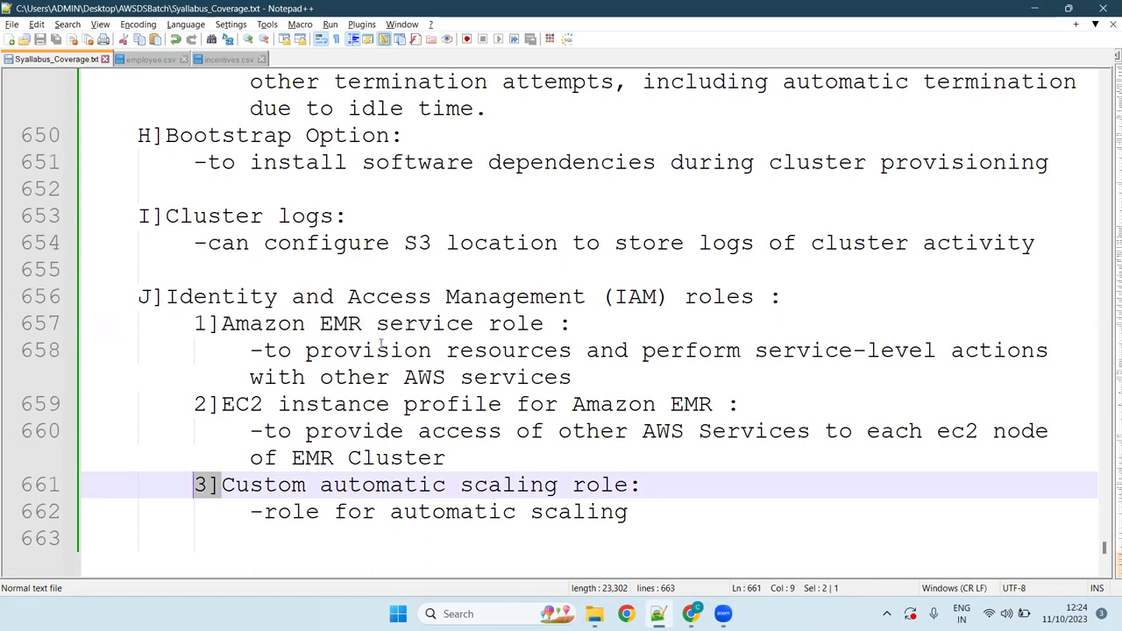
pyautogui.click(435, 325)
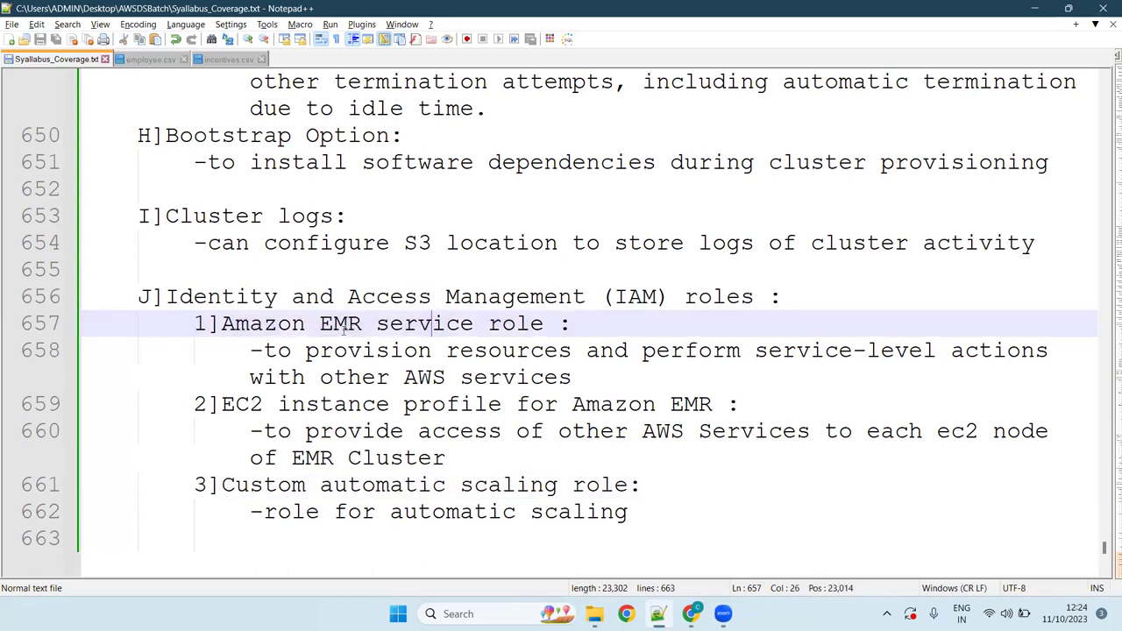
pyautogui.moveTo(320, 485); pyautogui.dragTo(391, 484)
pyautogui.moveTo(461, 511); pyautogui.dragTo(557, 485)
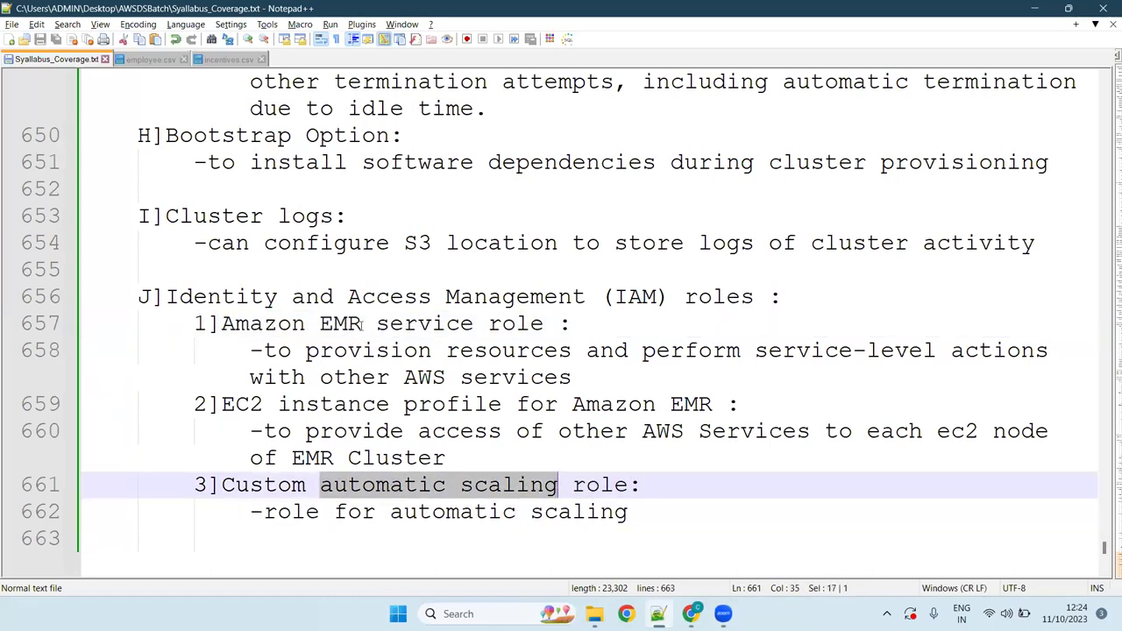
pyautogui.click(565, 324)
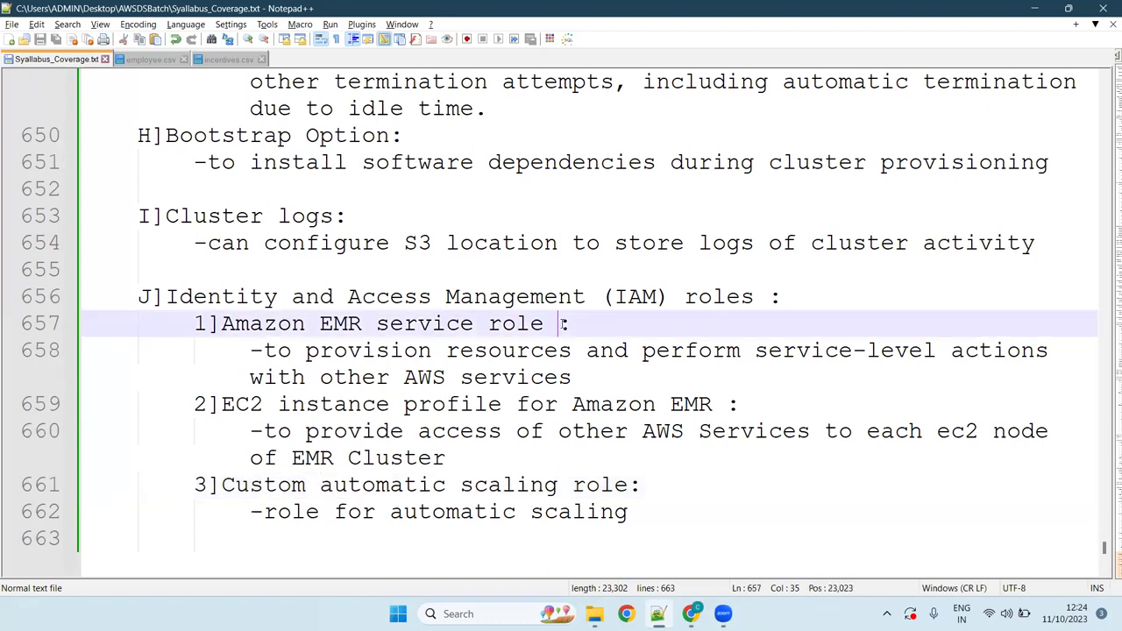
pyautogui.click(551, 324)
pyautogui.click(563, 321)
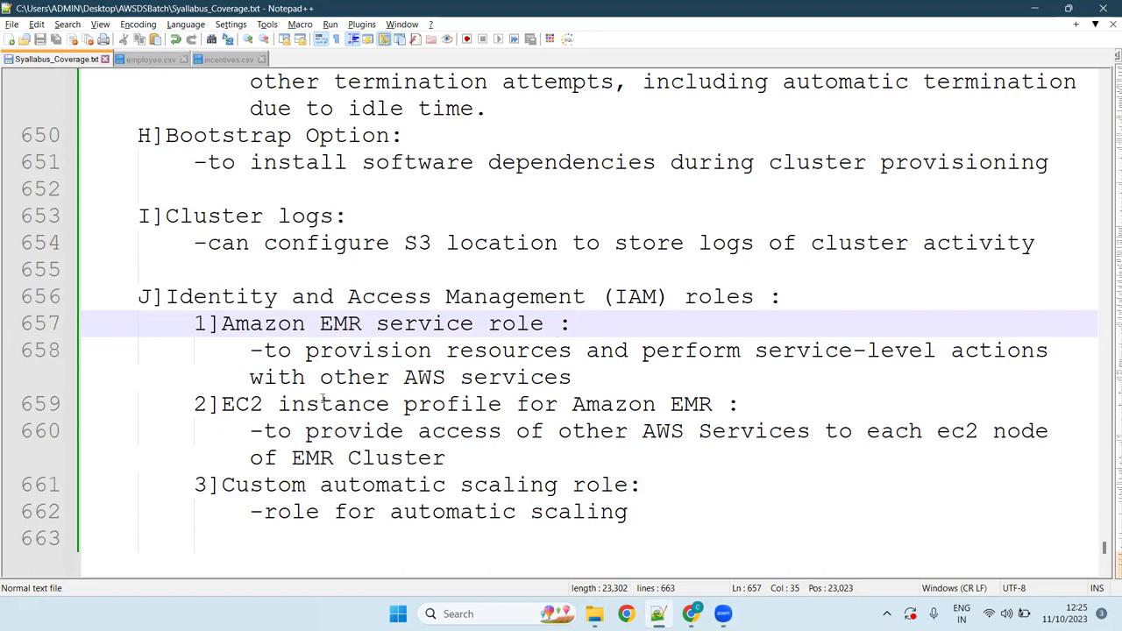
# Re-examine the phrase "automatic scaling" in item 3 against the Amazon EMR service role heading in item 1
pyautogui.moveTo(311, 485); pyautogui.dragTo(557, 476)
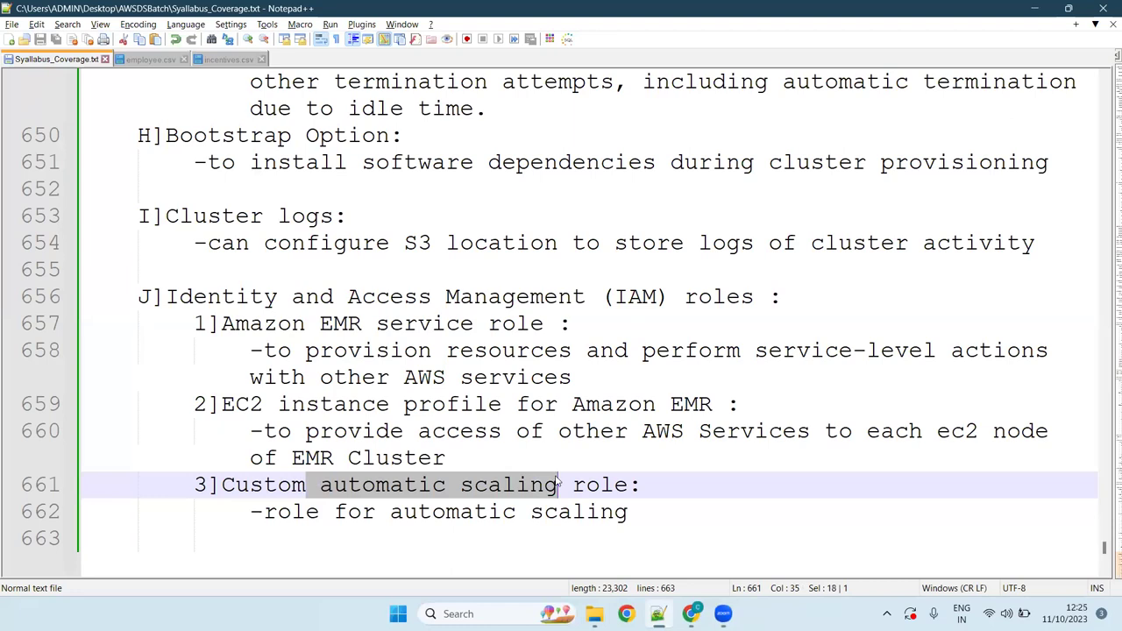
pyautogui.click(449, 485)
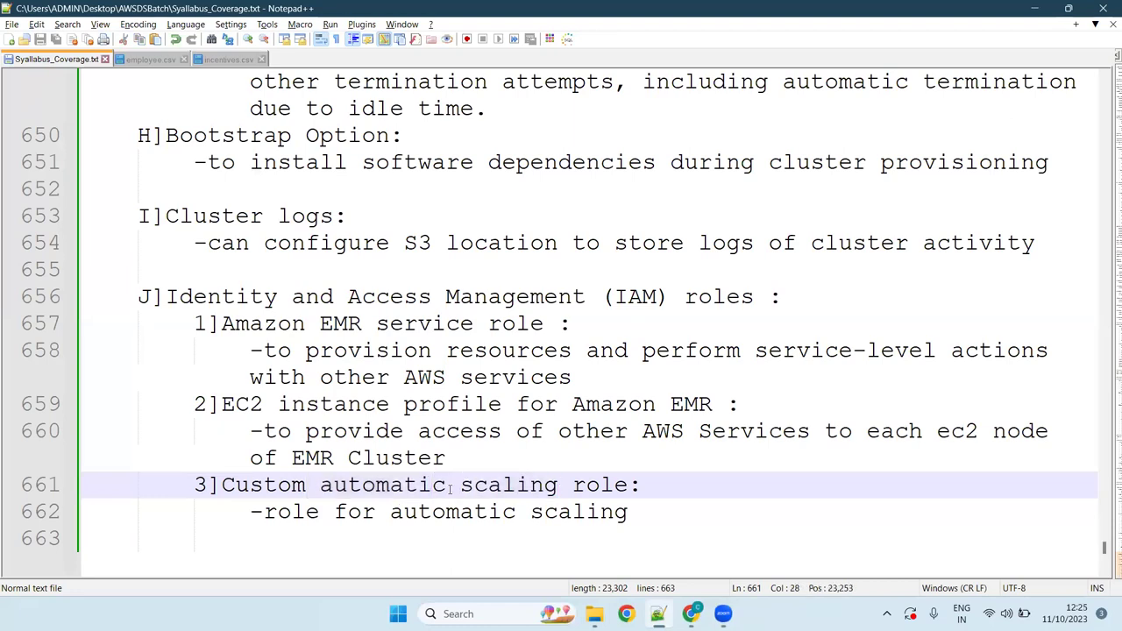
pyautogui.click(452, 486)
pyautogui.click(557, 322)
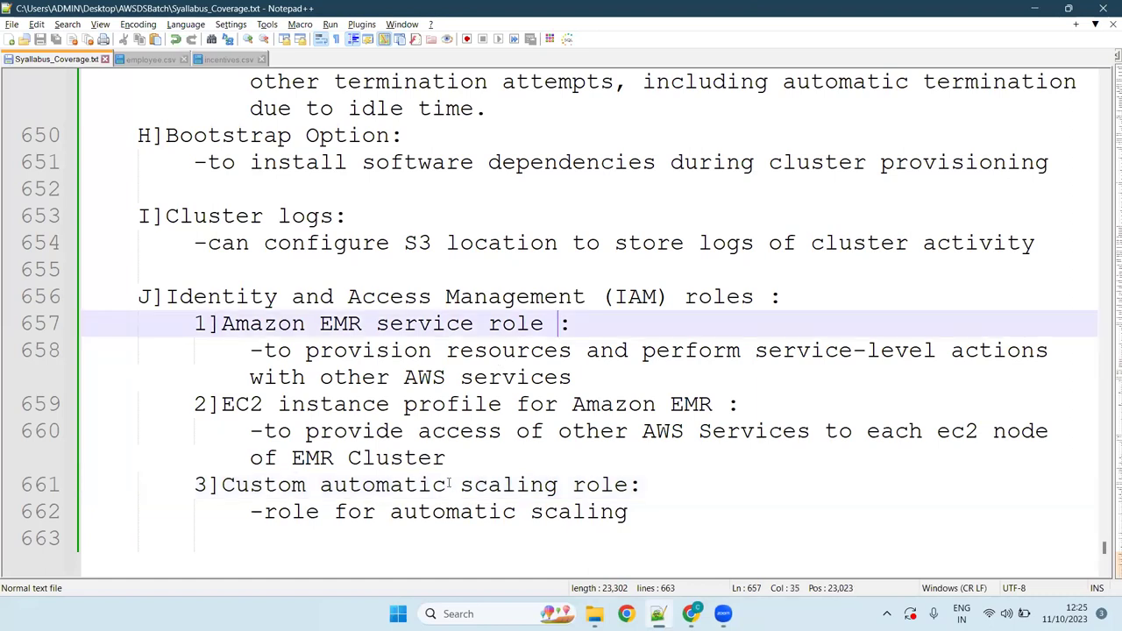
pyautogui.moveTo(641, 485); pyautogui.dragTo(193, 484)
pyautogui.click(221, 486)
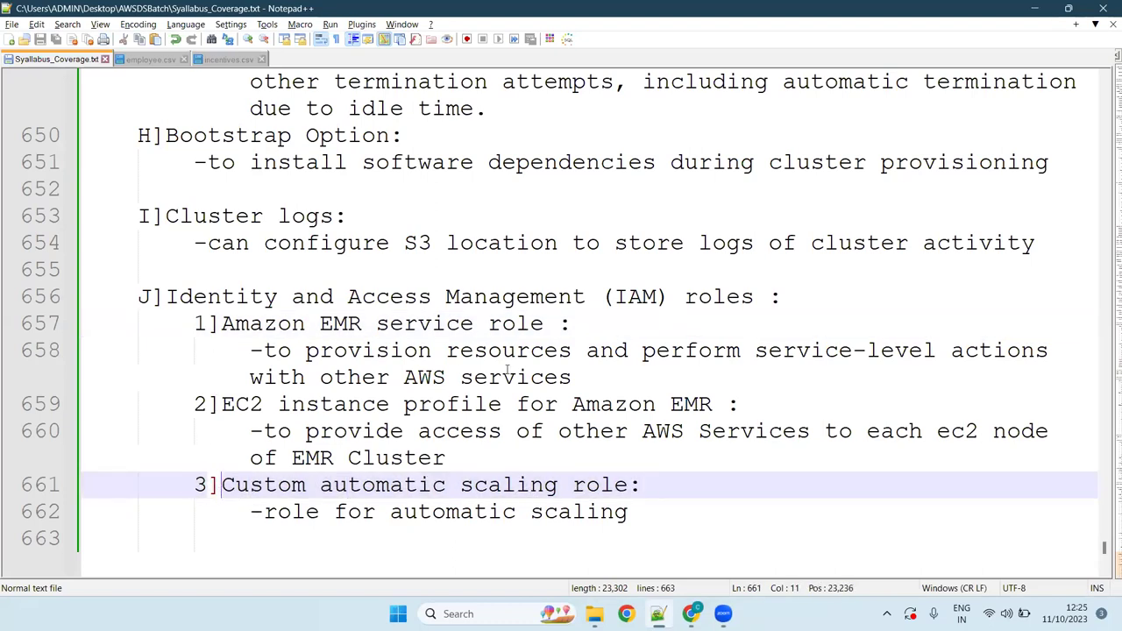
pyautogui.click(557, 323)
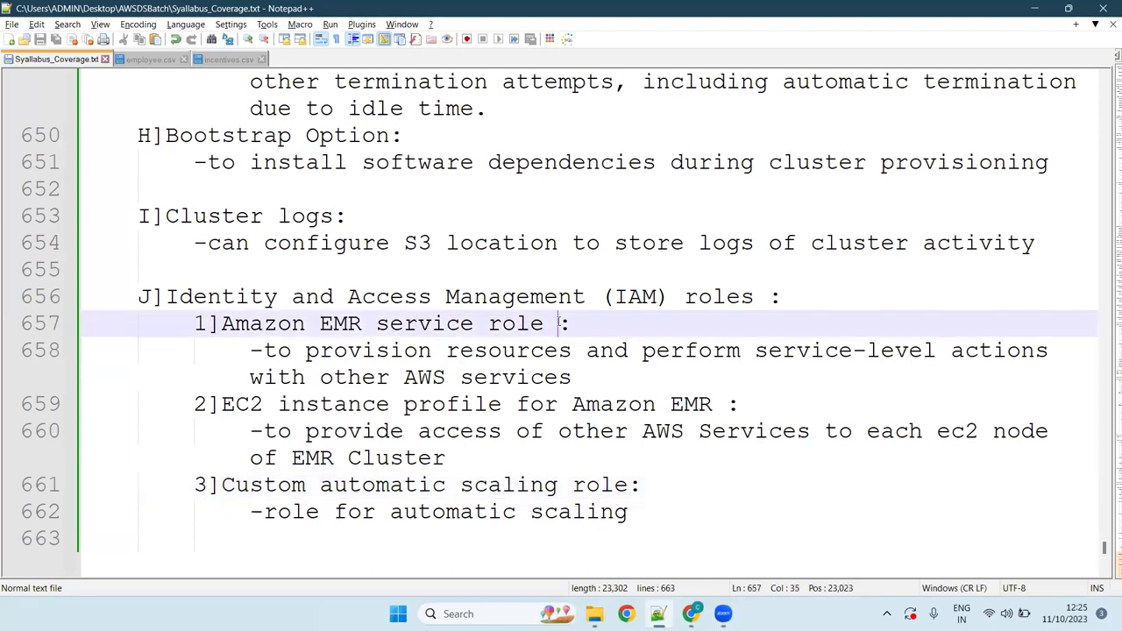
pyautogui.moveTo(320, 485); pyautogui.dragTo(557, 484)
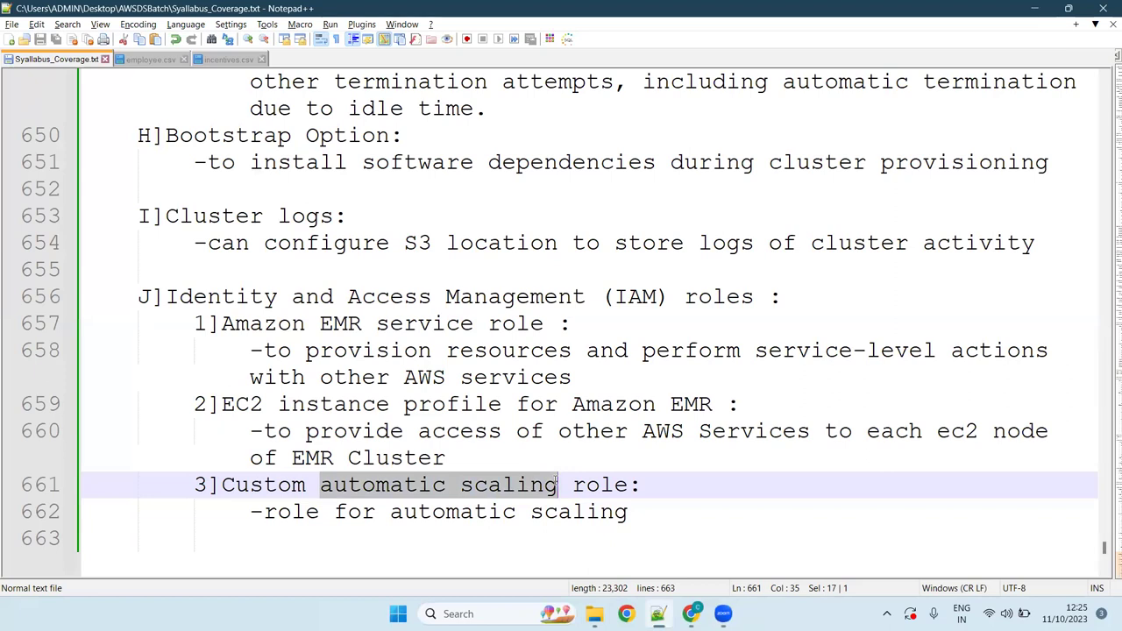
pyautogui.click(454, 487)
pyautogui.click(448, 487)
pyautogui.click(462, 486)
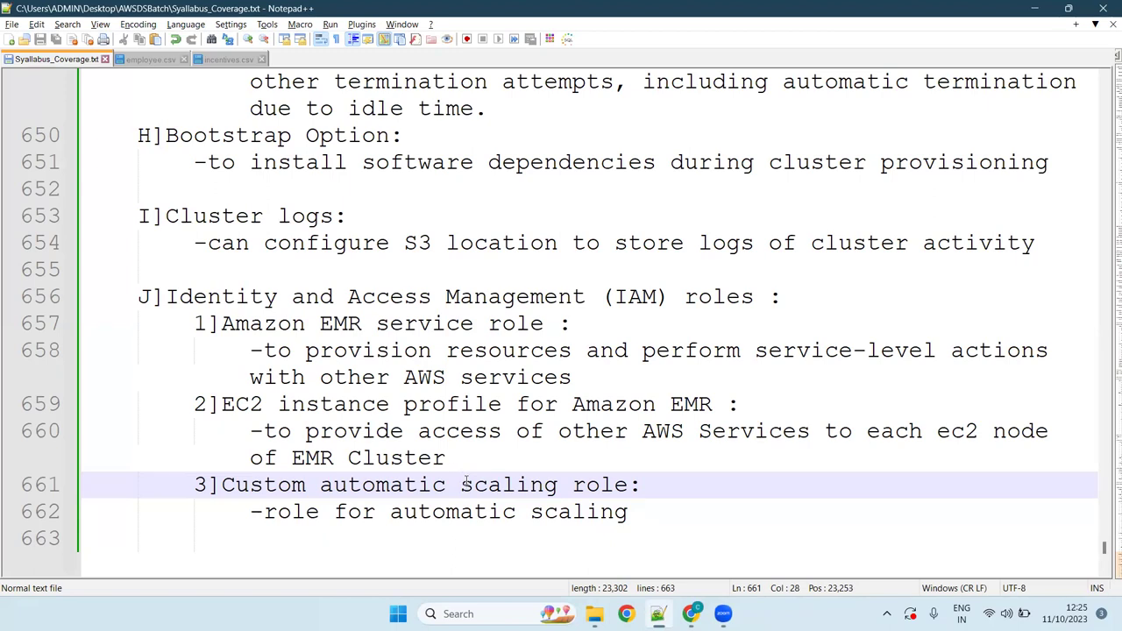
pyautogui.click(459, 486)
pyautogui.click(460, 486)
pyautogui.click(462, 486)
pyautogui.click(465, 484)
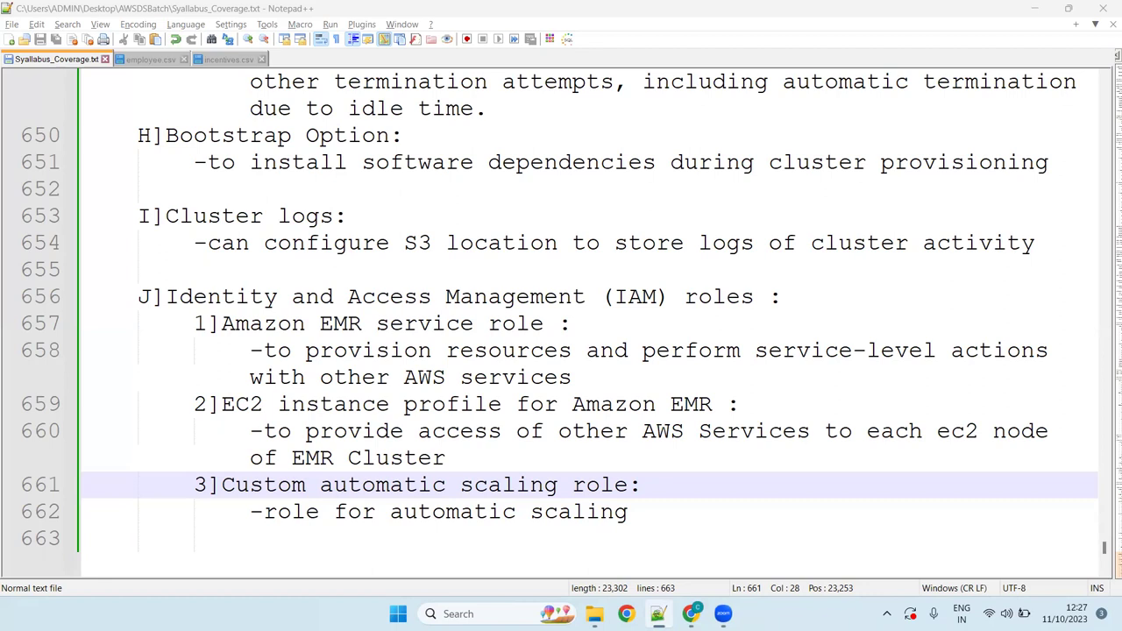
pyautogui.click(646, 491)
pyautogui.click(655, 471)
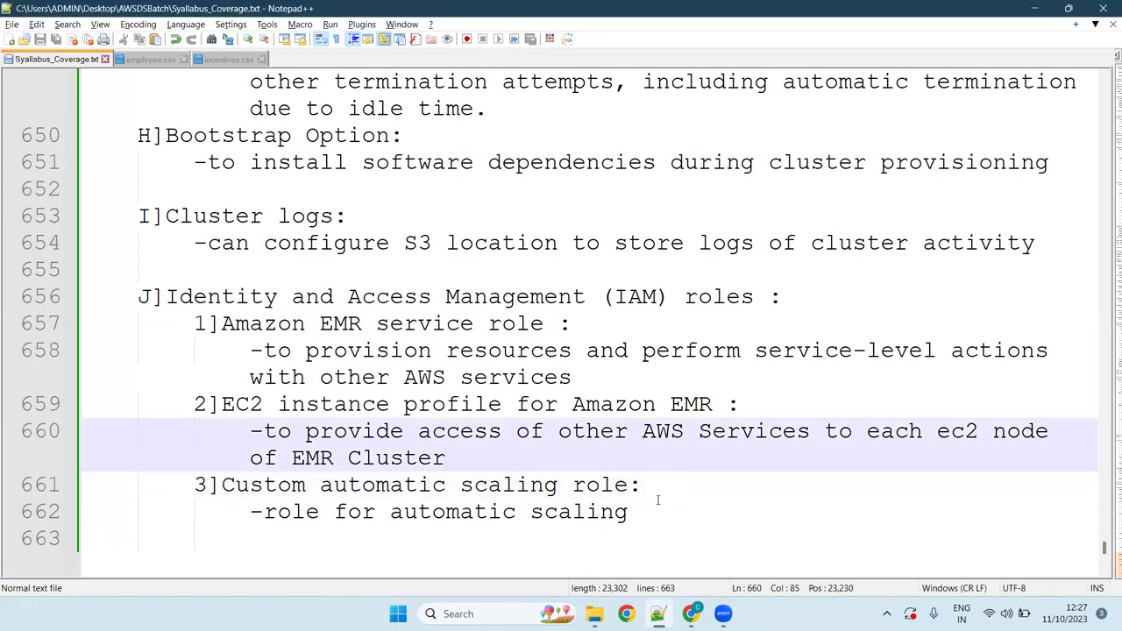
# Highlight the custom automatic scaling role heading in item 3, and review it together with its description line
pyautogui.click(658, 501)
pyautogui.click(658, 484)
pyautogui.moveTo(658, 485); pyautogui.dragTo(190, 486)
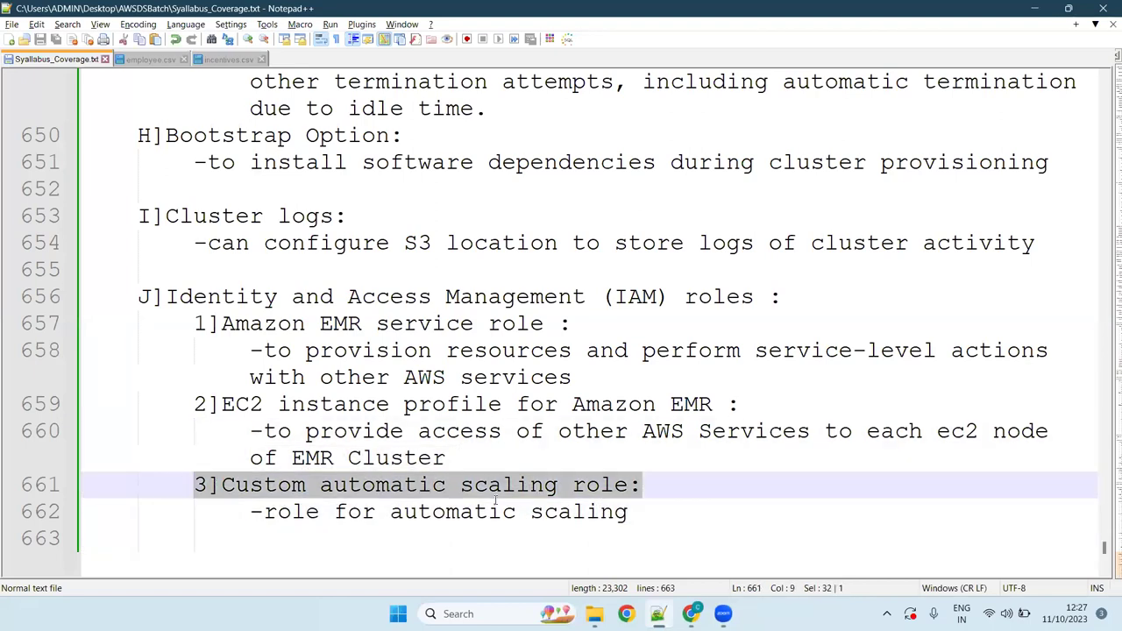
pyautogui.click(463, 493)
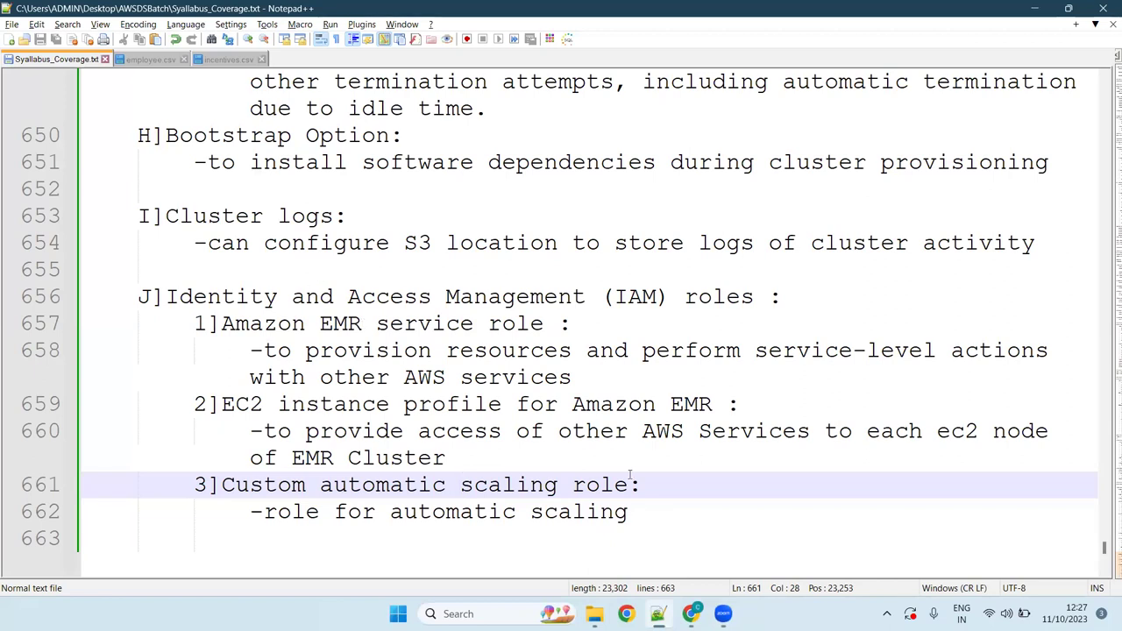
pyautogui.moveTo(643, 511); pyautogui.dragTo(194, 484)
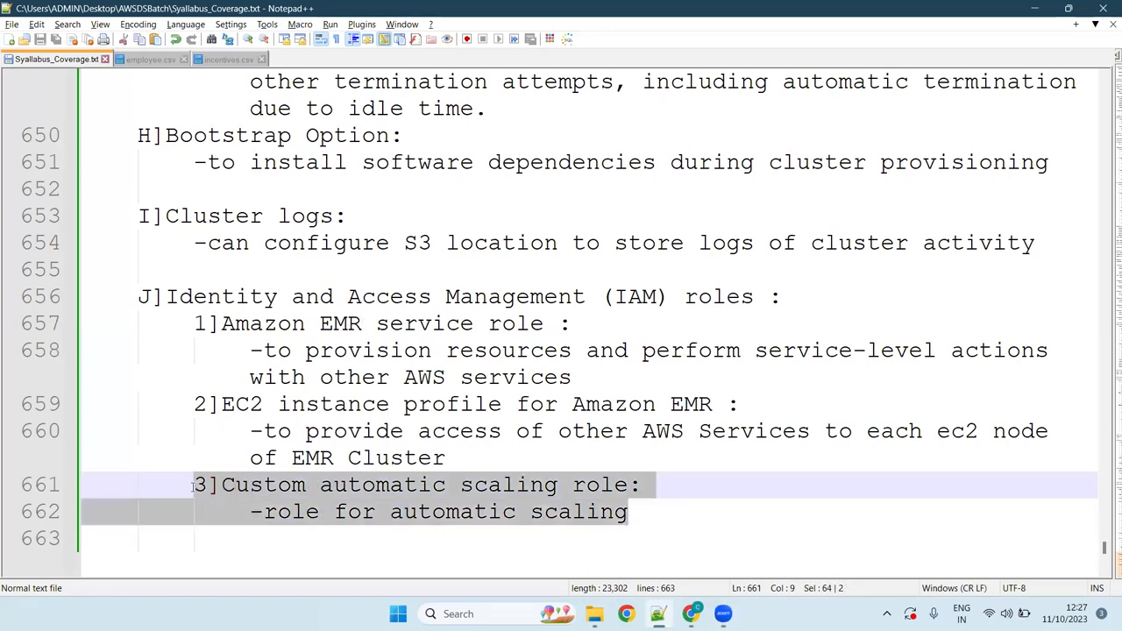
pyautogui.click(438, 540)
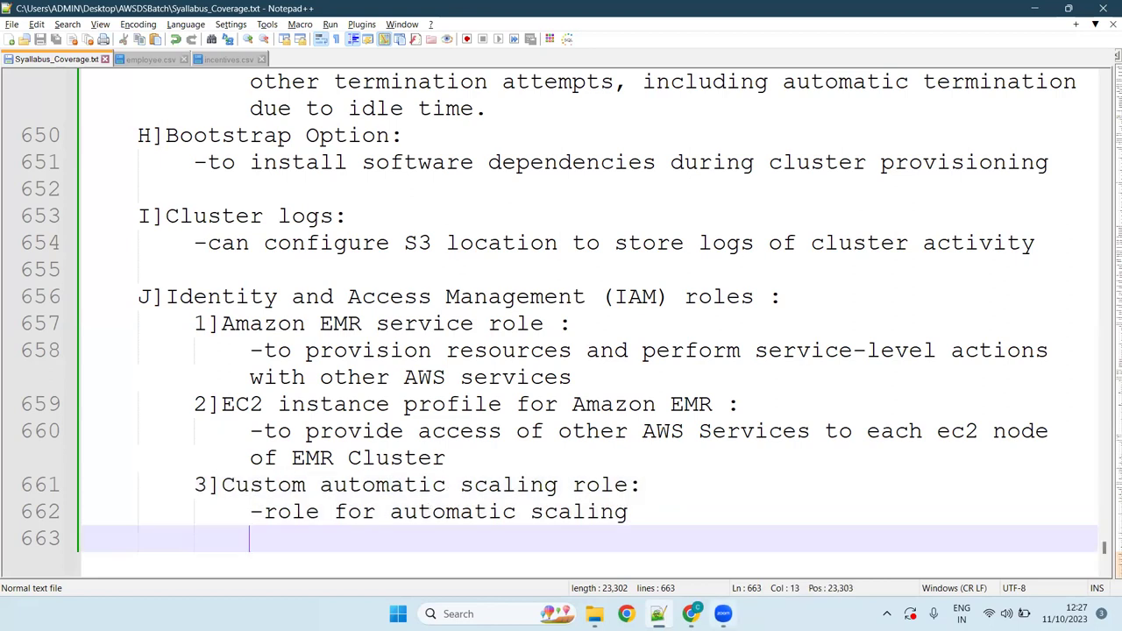
# Switch to the EMR Create cluster page in Chrome and review the optional custom automatic scaling role setting
pyautogui.hotkey('alt', 'Tab')
pyautogui.click(439, 481)
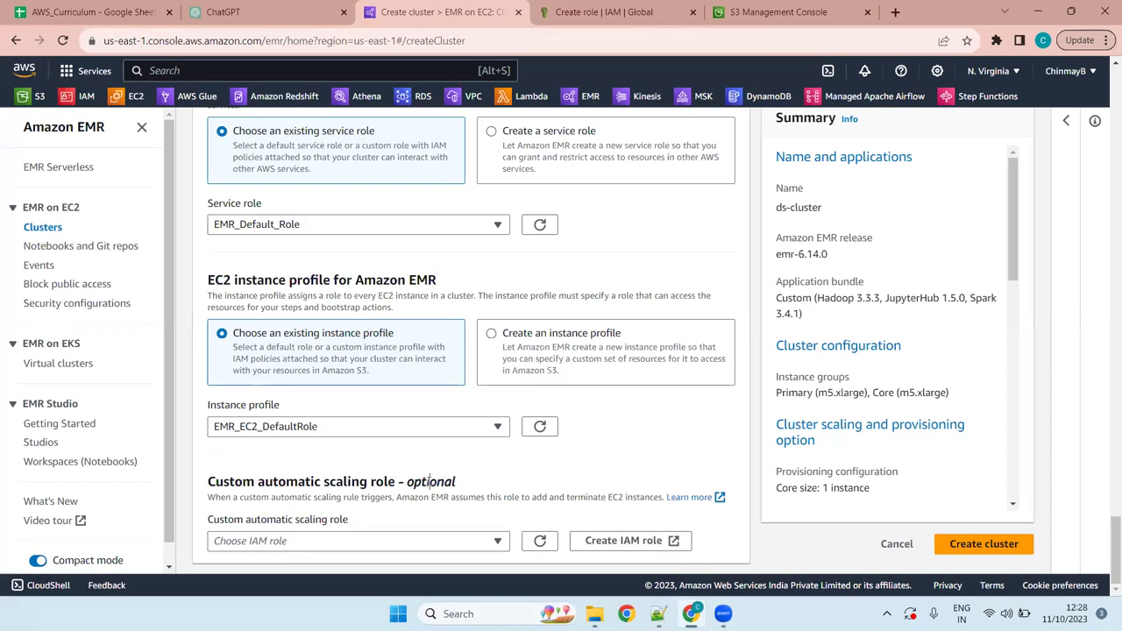
pyautogui.moveTo(435, 478); pyautogui.dragTo(429, 481)
pyautogui.click(460, 481)
# Find the "Cluster scaling and provisioning option" section, highlight its heading, and examine the available scaling choices
pyautogui.scroll(10, 604, 198)
pyautogui.scroll(15, 604, 198)
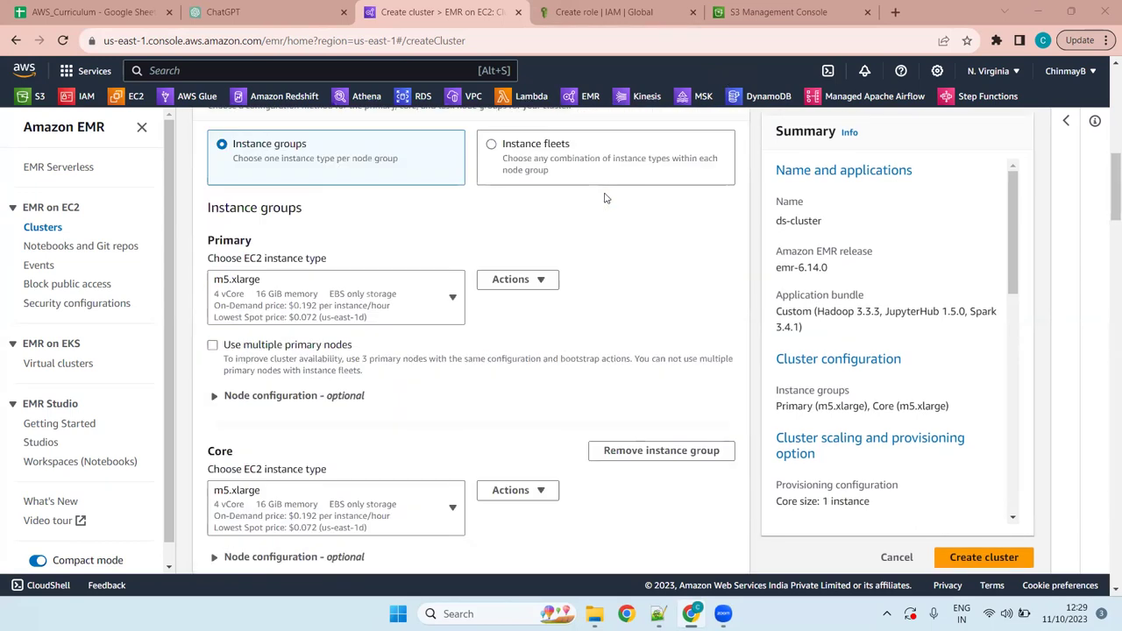
pyautogui.scroll(-8, 604, 198)
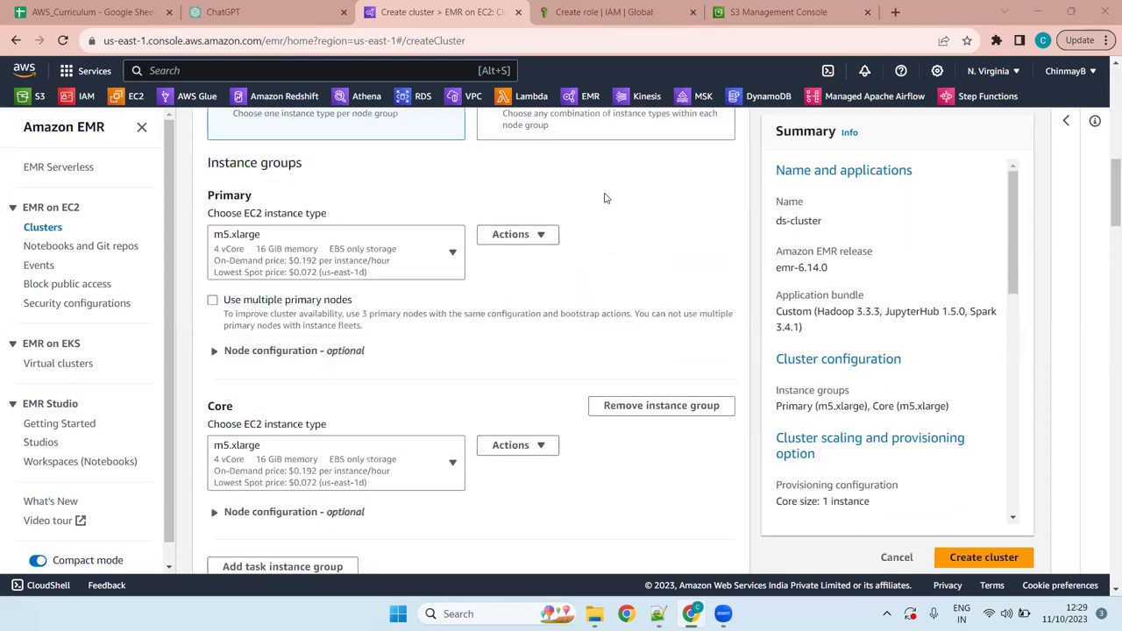
pyautogui.scroll(-4, 603, 198)
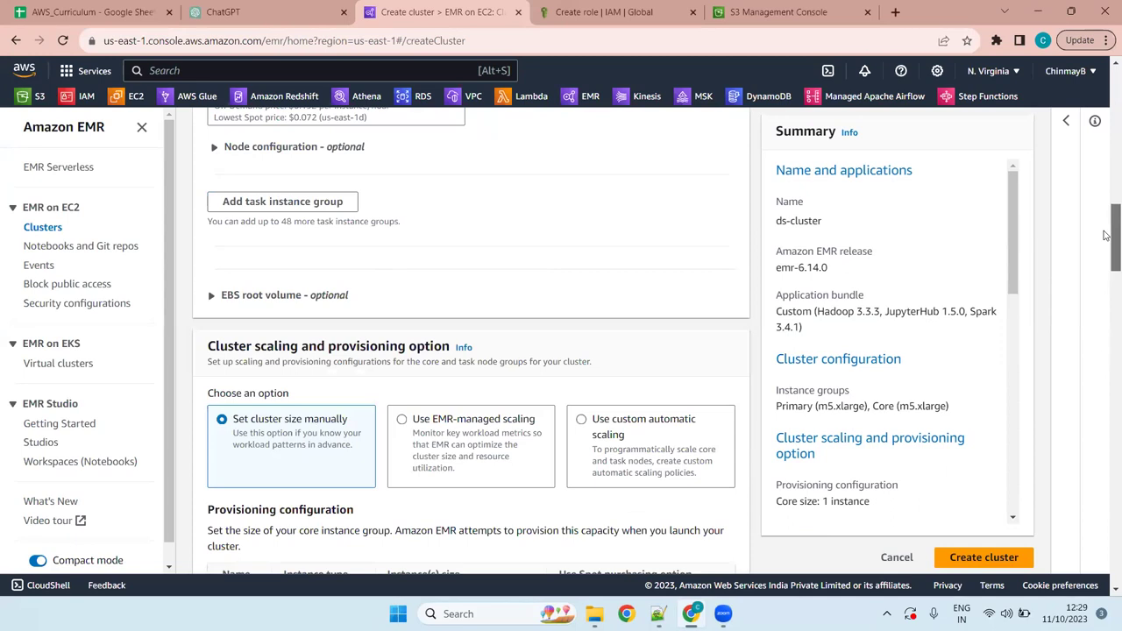
pyautogui.scroll(-1, 1106, 235)
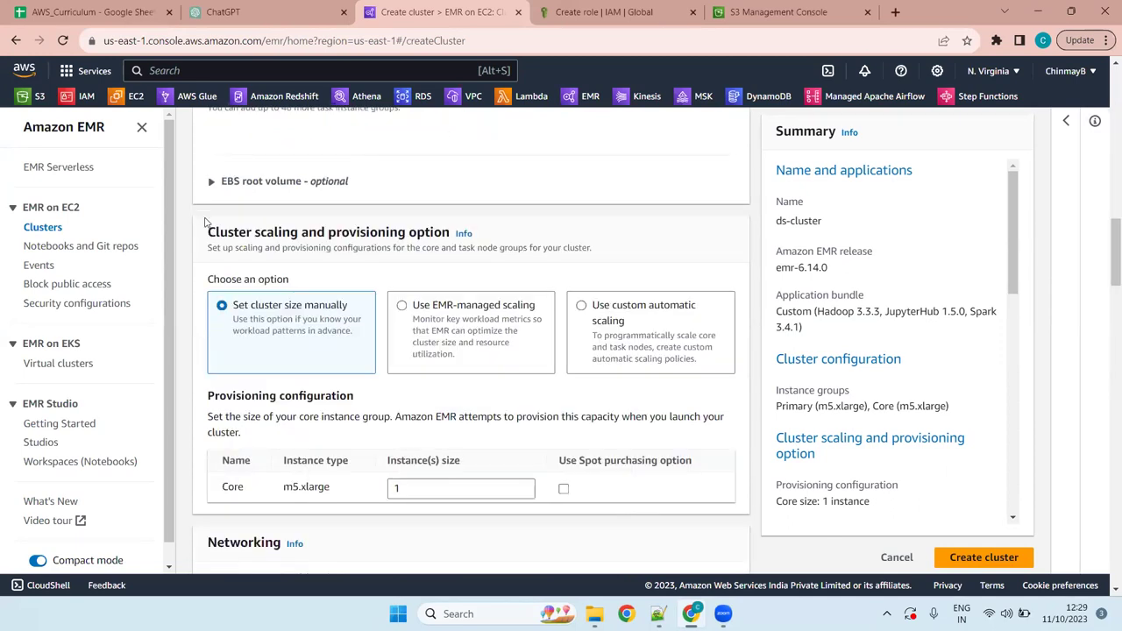
pyautogui.moveTo(206, 230); pyautogui.dragTo(458, 237)
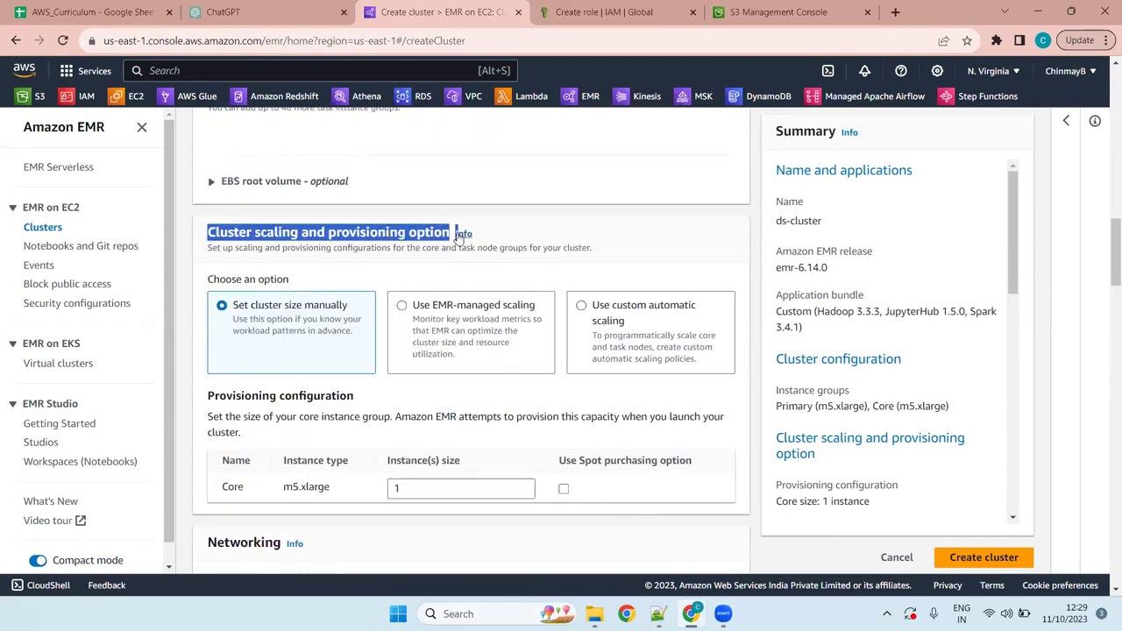
pyautogui.click(431, 274)
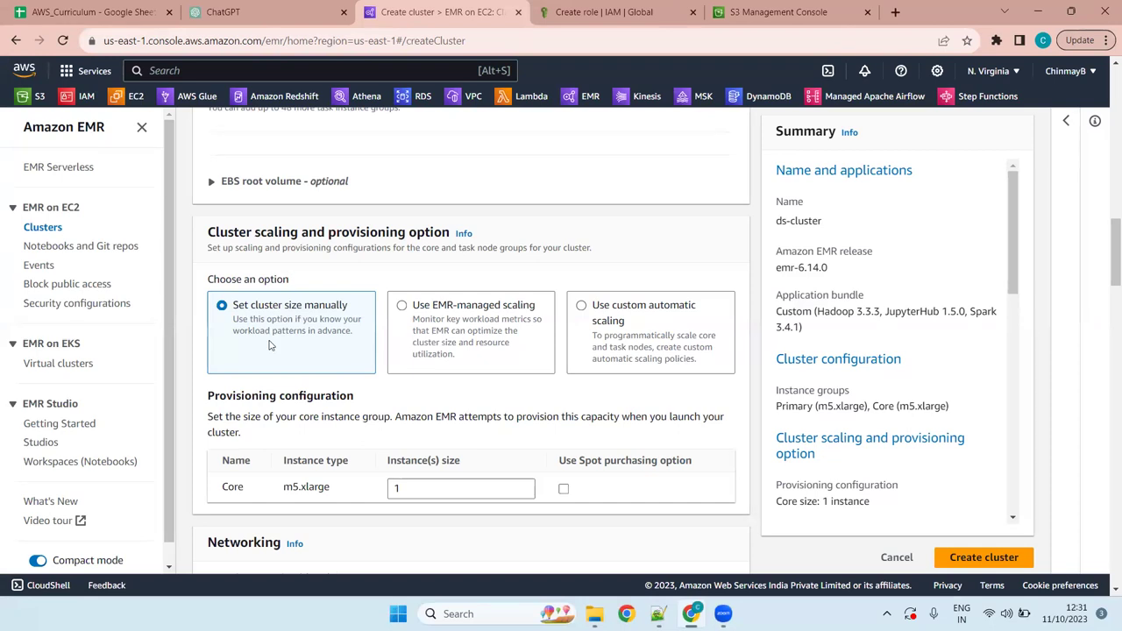
# Look through the cluster creation form and inspect the optional EBS root volume settings, collapsing them again
pyautogui.scroll(-10, 489, 421)
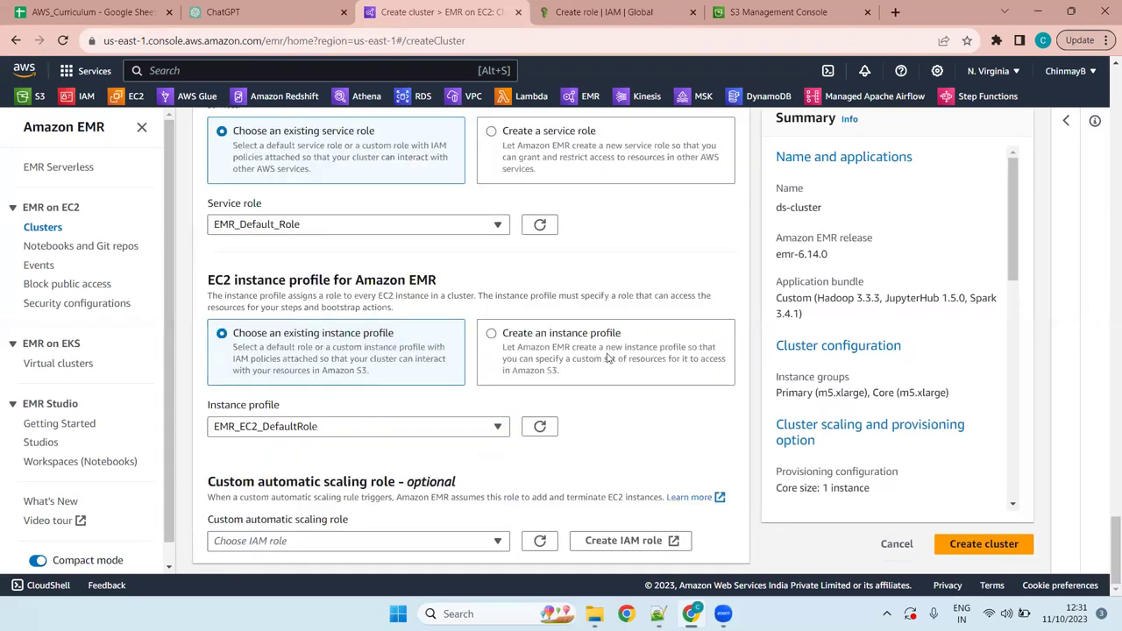
pyautogui.scroll(15, 606, 380)
pyautogui.scroll(-15, 608, 380)
pyautogui.scroll(15, 554, 412)
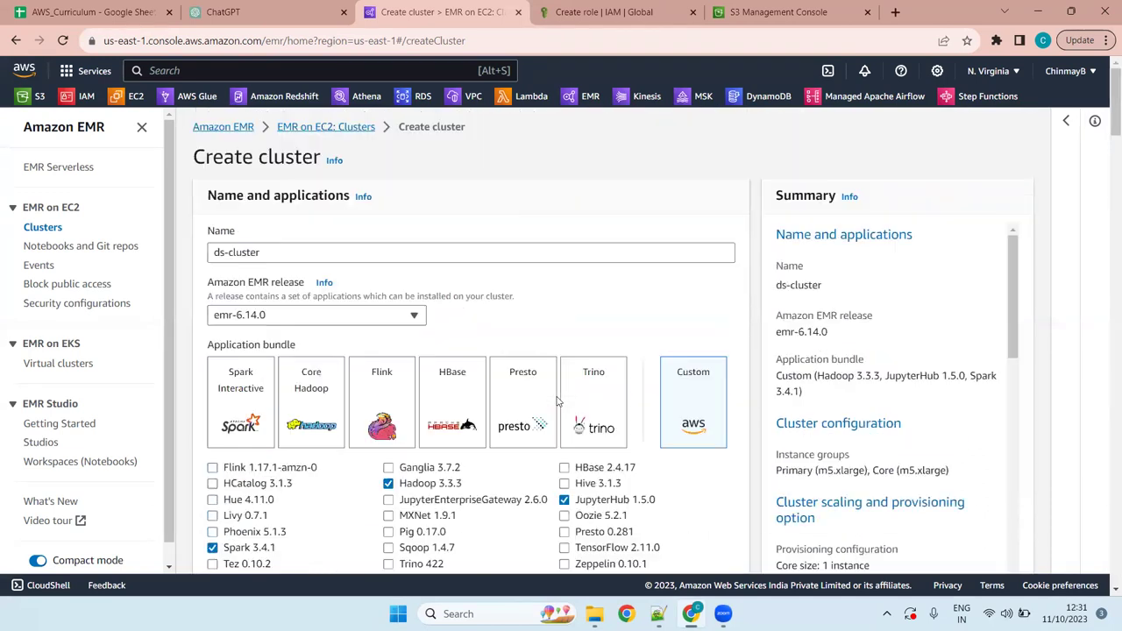
pyautogui.scroll(-8, 556, 401)
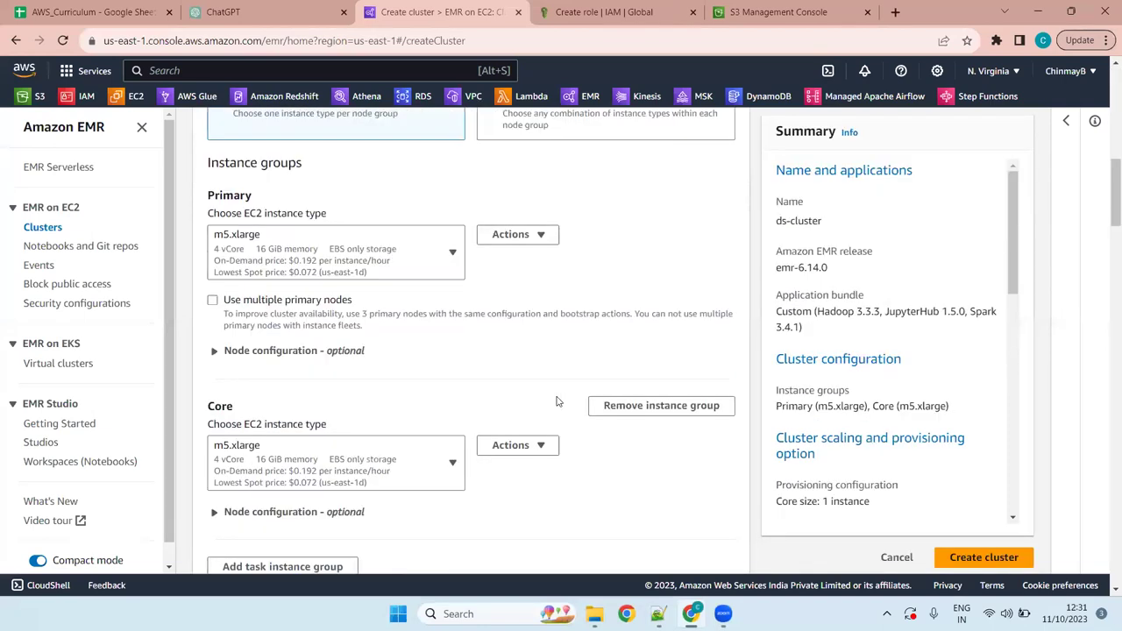
pyautogui.scroll(-4, 555, 402)
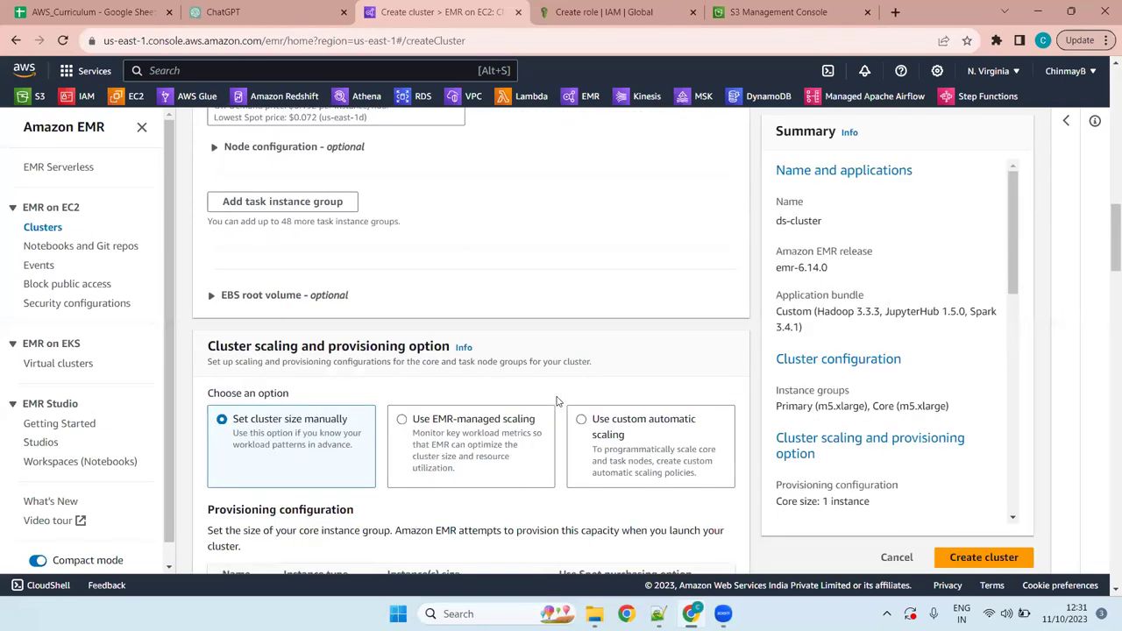
pyautogui.click(280, 298)
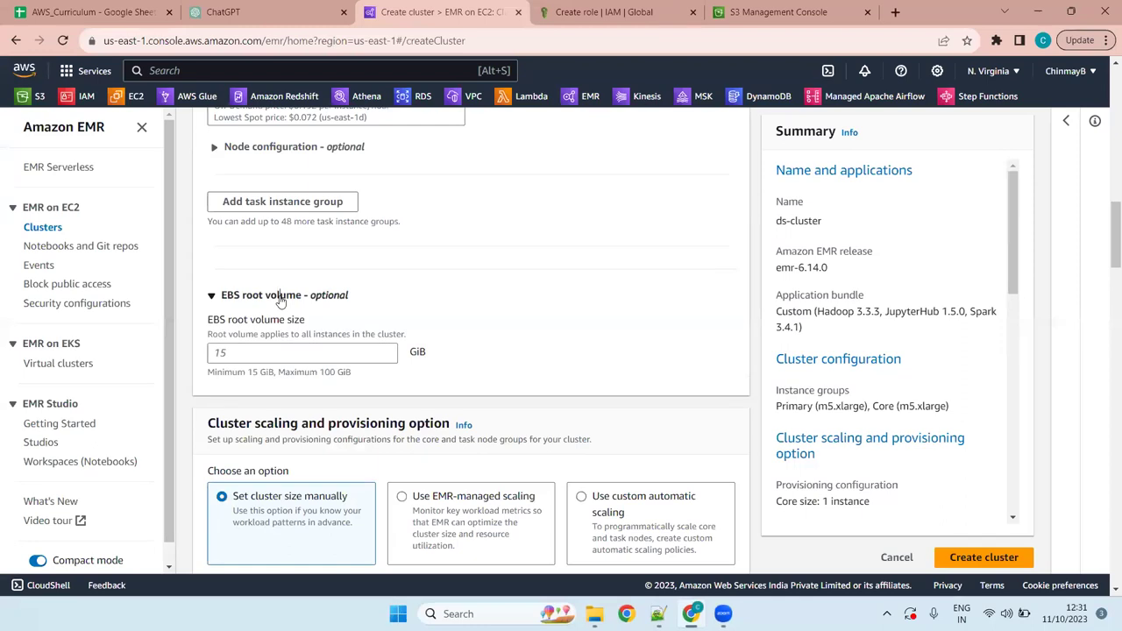
pyautogui.click(281, 299)
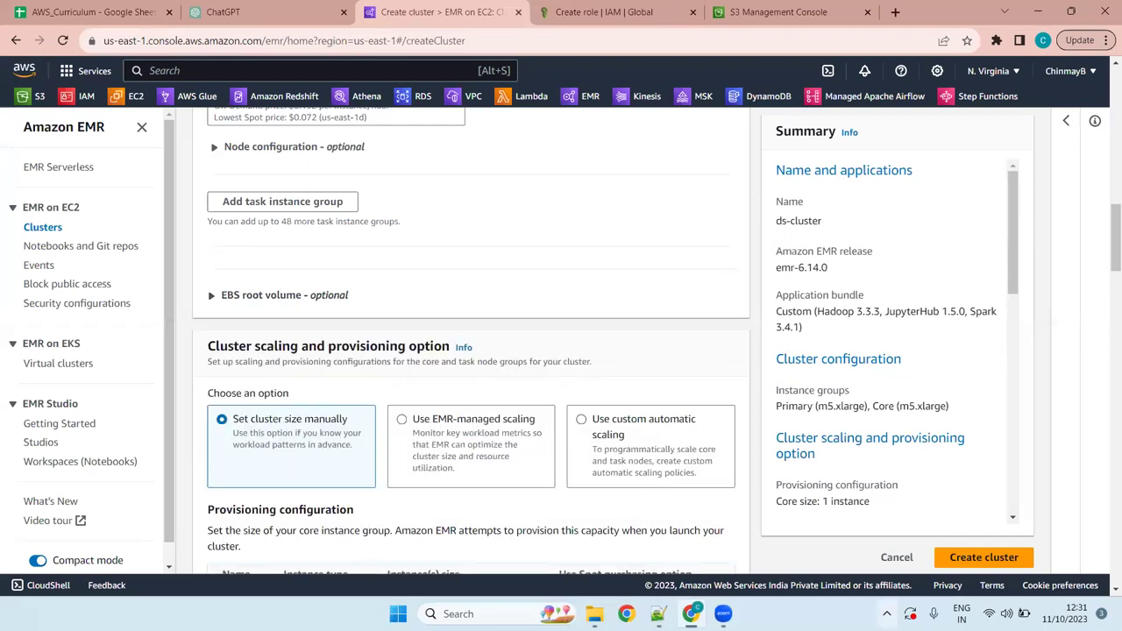
# Return to Notepad++, begin a new section labelled "K]" below the IAM roles at the level of section J, and save
pyautogui.click(658, 613)
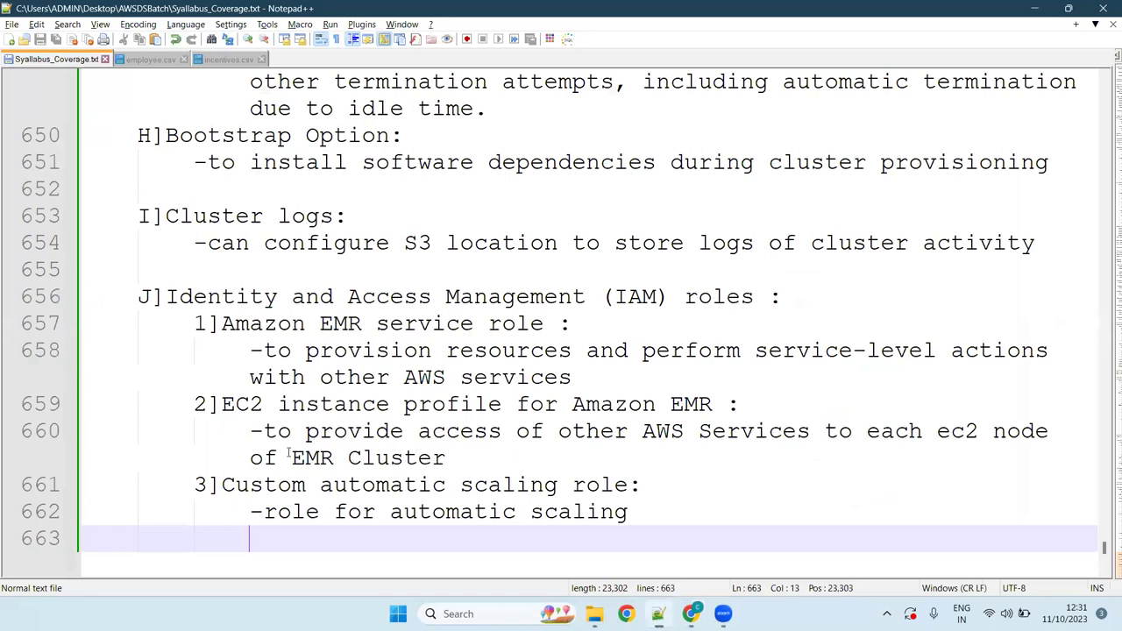
pyautogui.press('BackSpace')
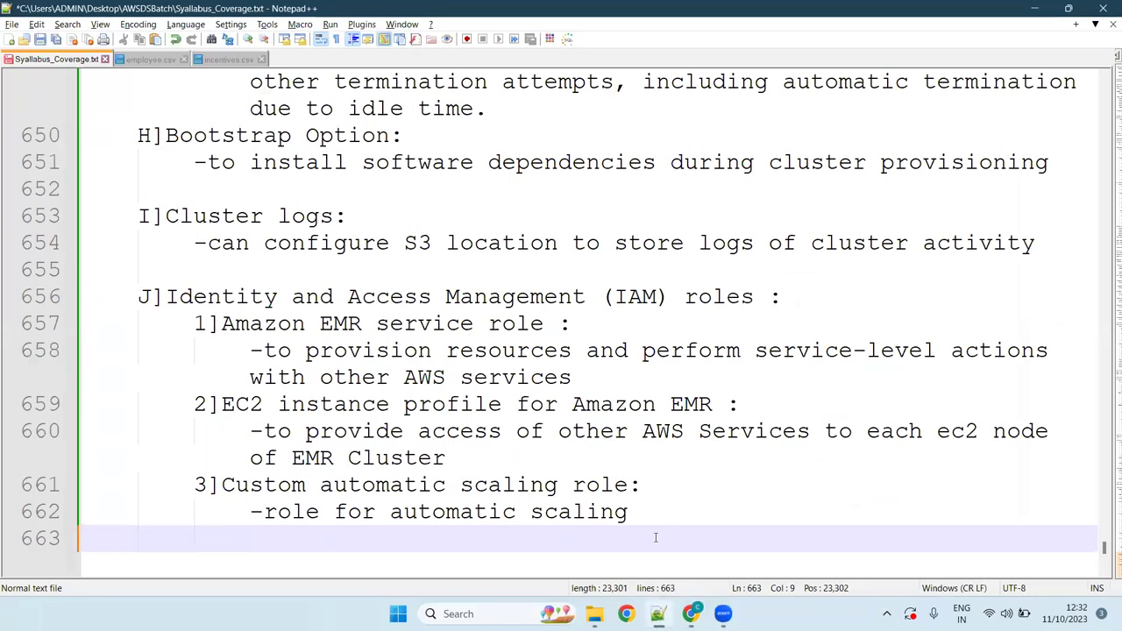
pyautogui.press('BackSpace')
pyautogui.write('K]')
pyautogui.hotkey('ctrl', 's')
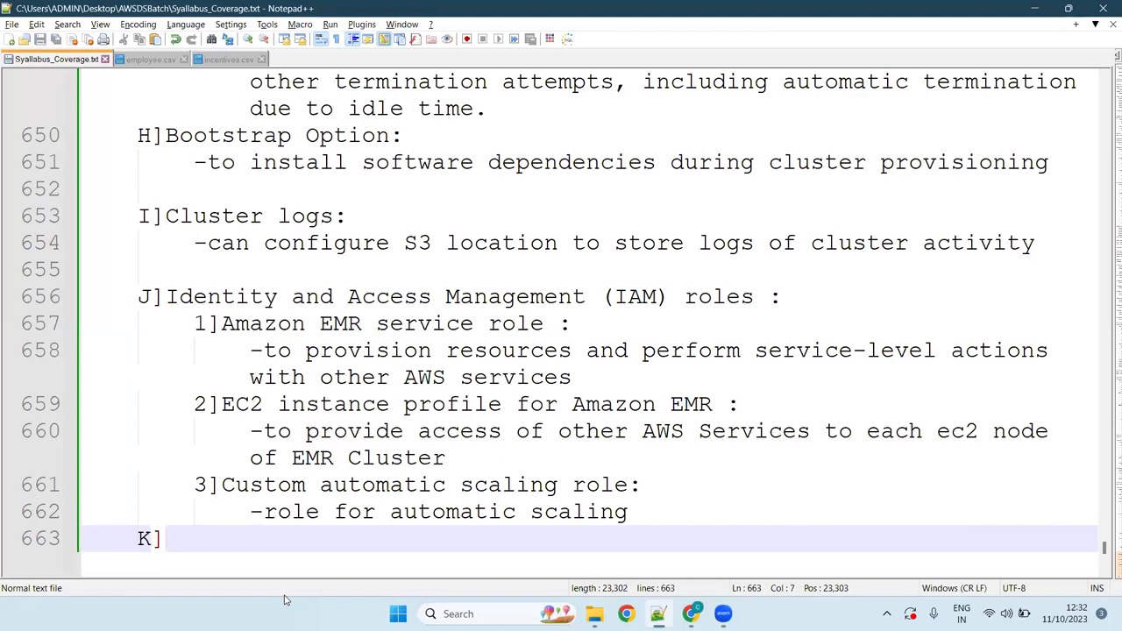
# Complete section K as "EBS Root Volume: to provide additional storage" and save the notes
pyautogui.write('EBS Root')
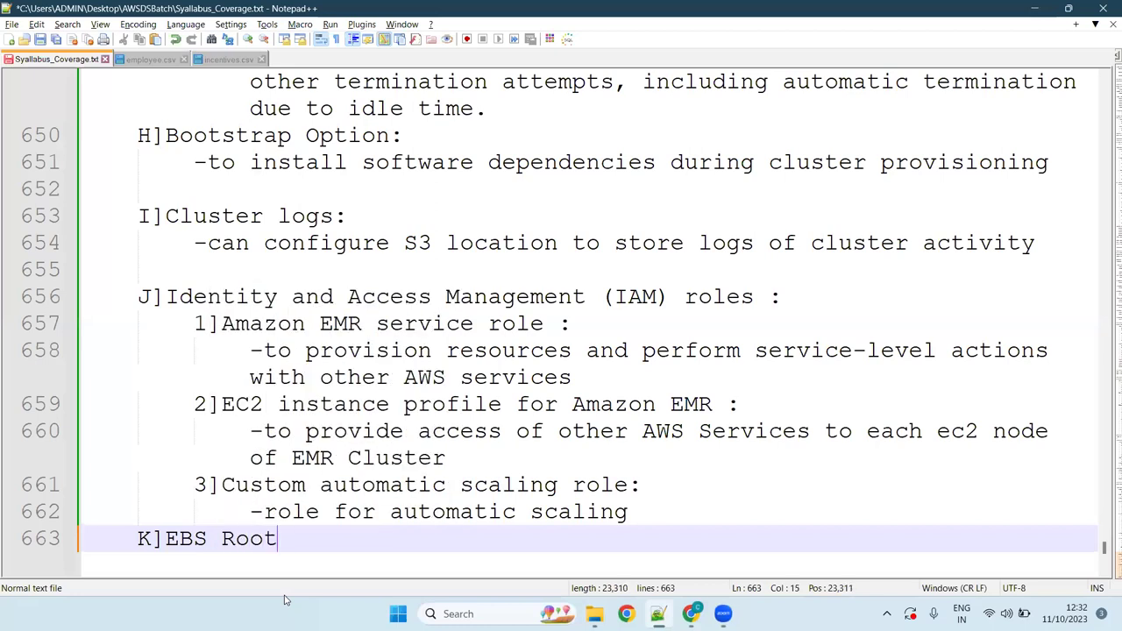
pyautogui.write(' Volume')
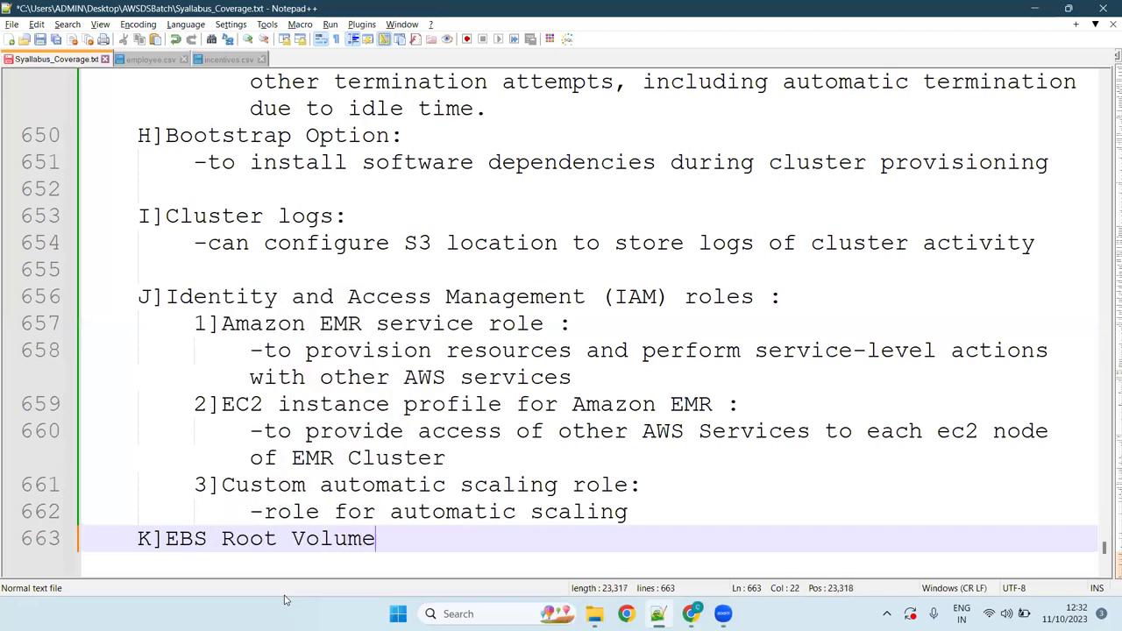
pyautogui.write(': to pro')
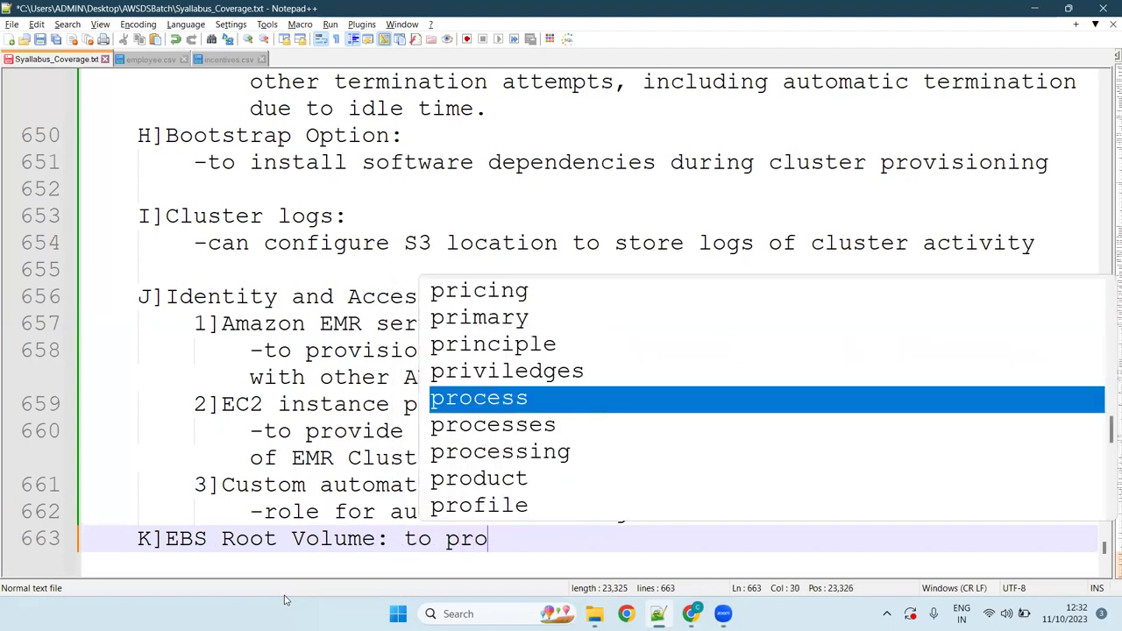
pyautogui.write('vide ad')
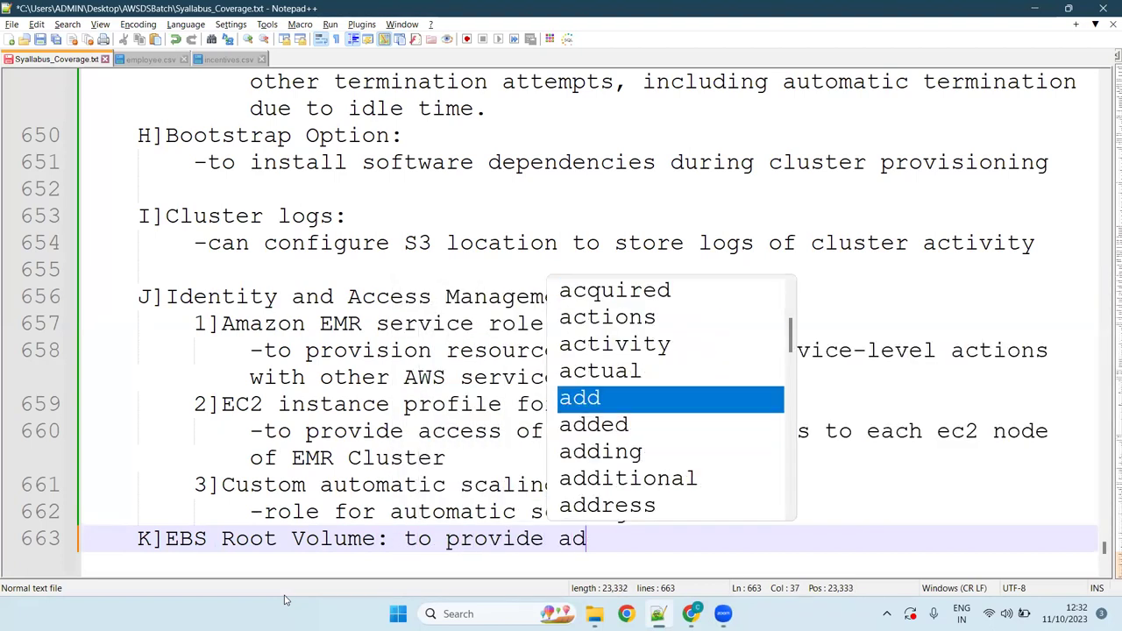
pyautogui.write('dition')
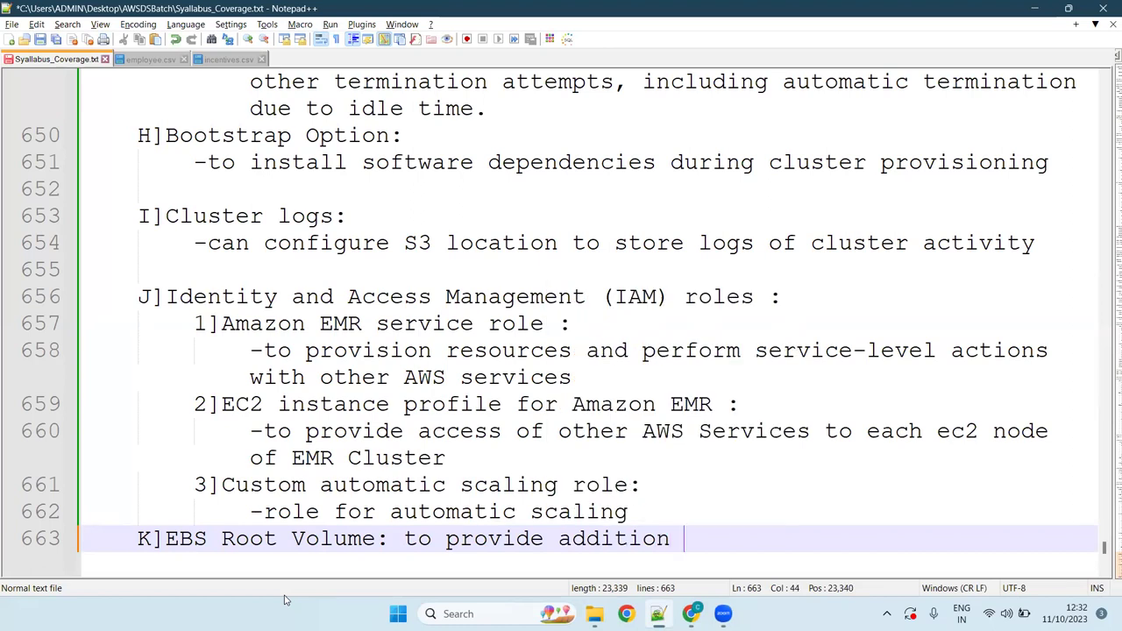
pyautogui.press('BackSpace')
pyautogui.write('al storage')
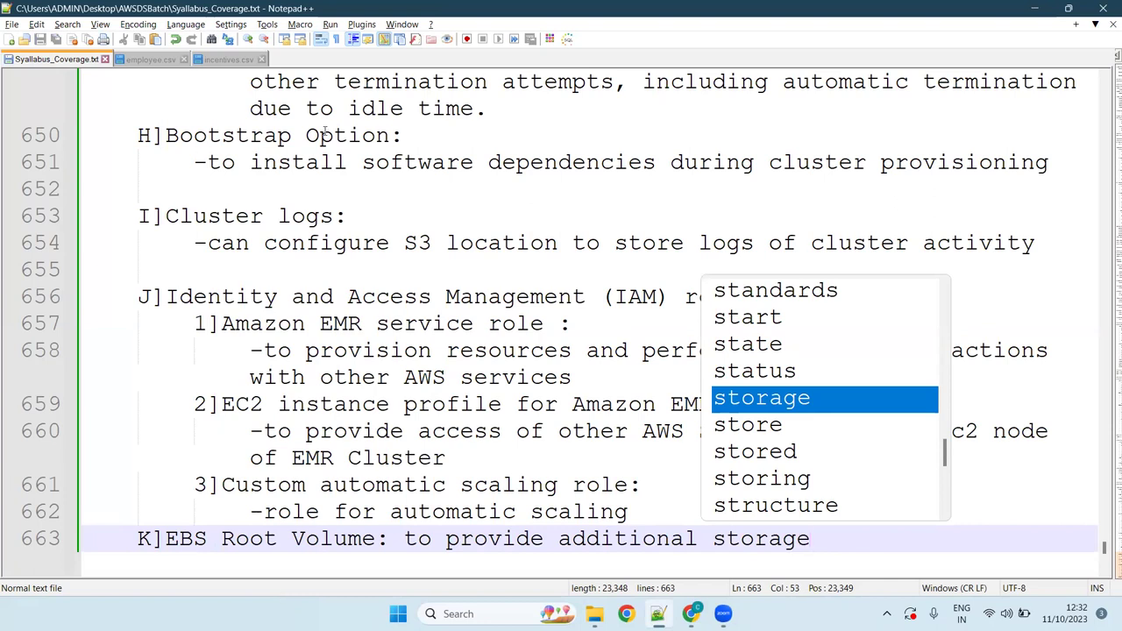
pyautogui.click(403, 296)
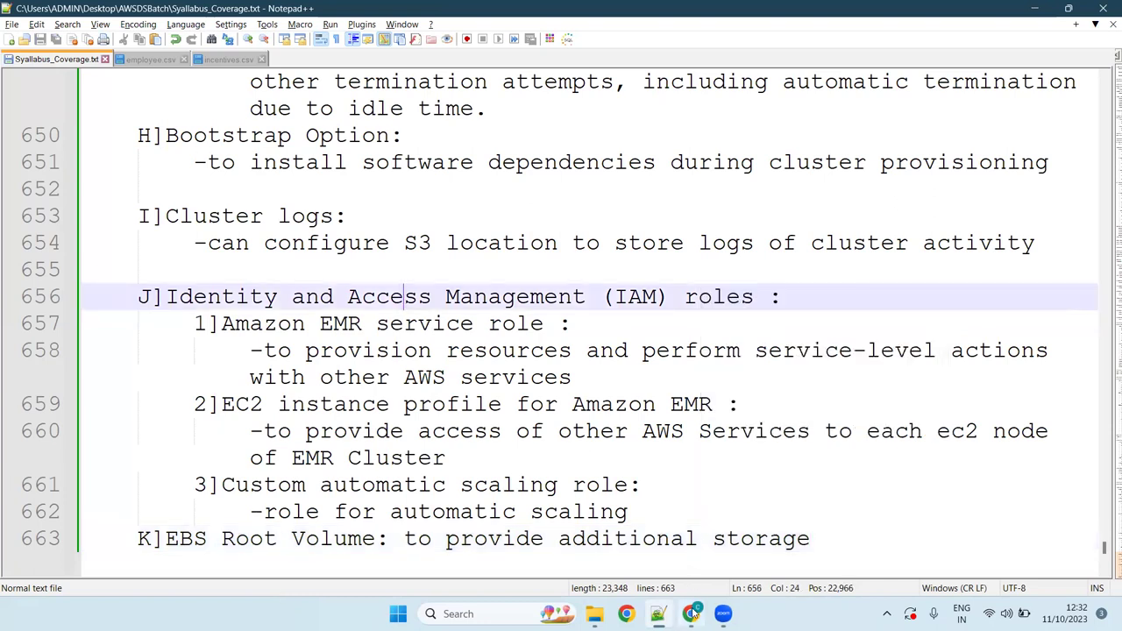
# Switch to the Chrome window with the EMR cluster form and browse the EC2 instance types offered for the Primary node, keeping m5.xlarge
pyautogui.moveTo(692, 614)
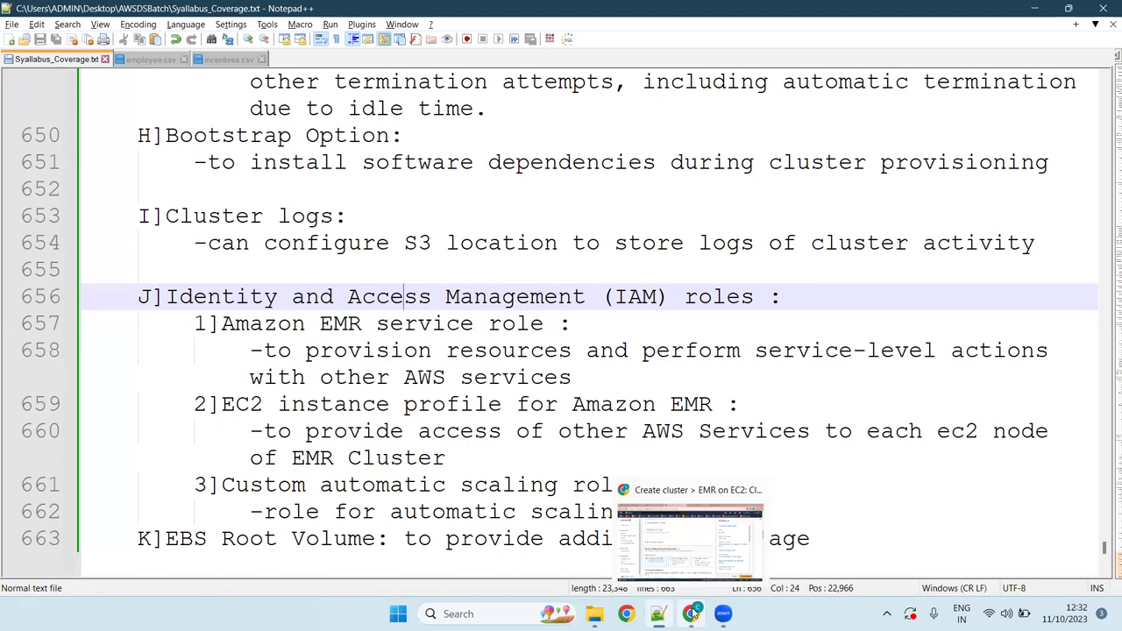
pyautogui.click(693, 613)
pyautogui.scroll(8, 450, 287)
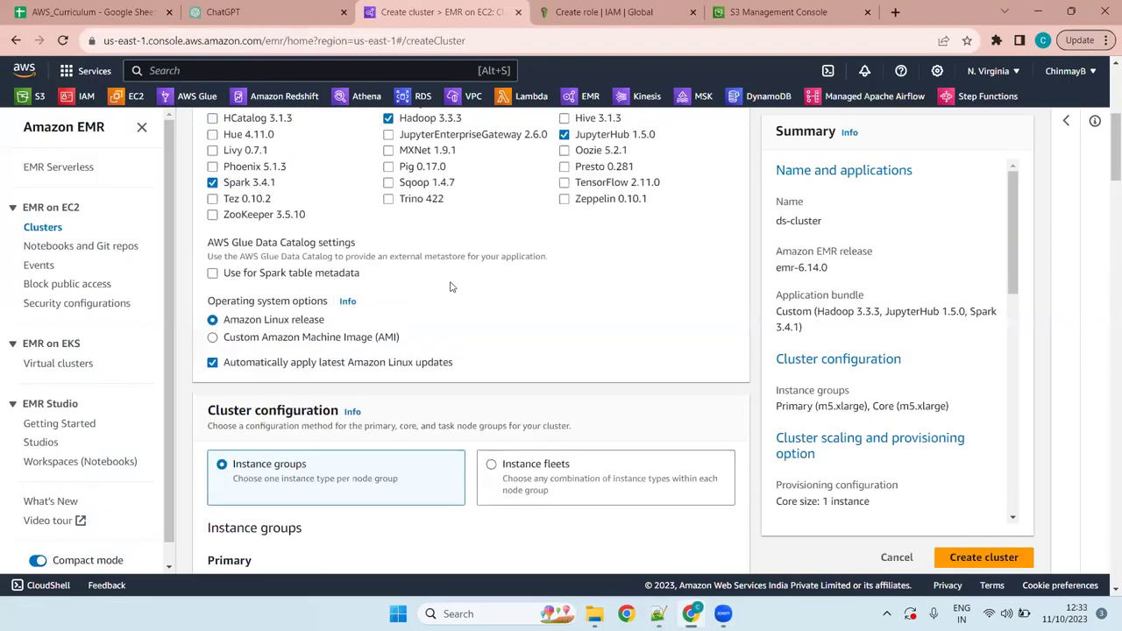
pyautogui.scroll(-4, 450, 287)
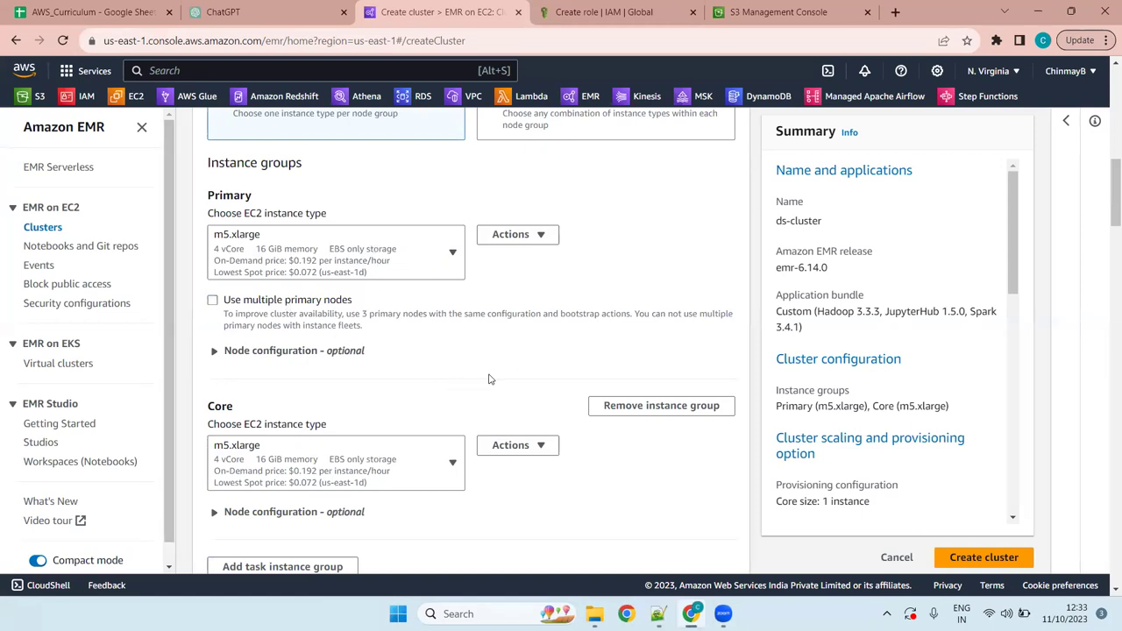
pyautogui.click(403, 253)
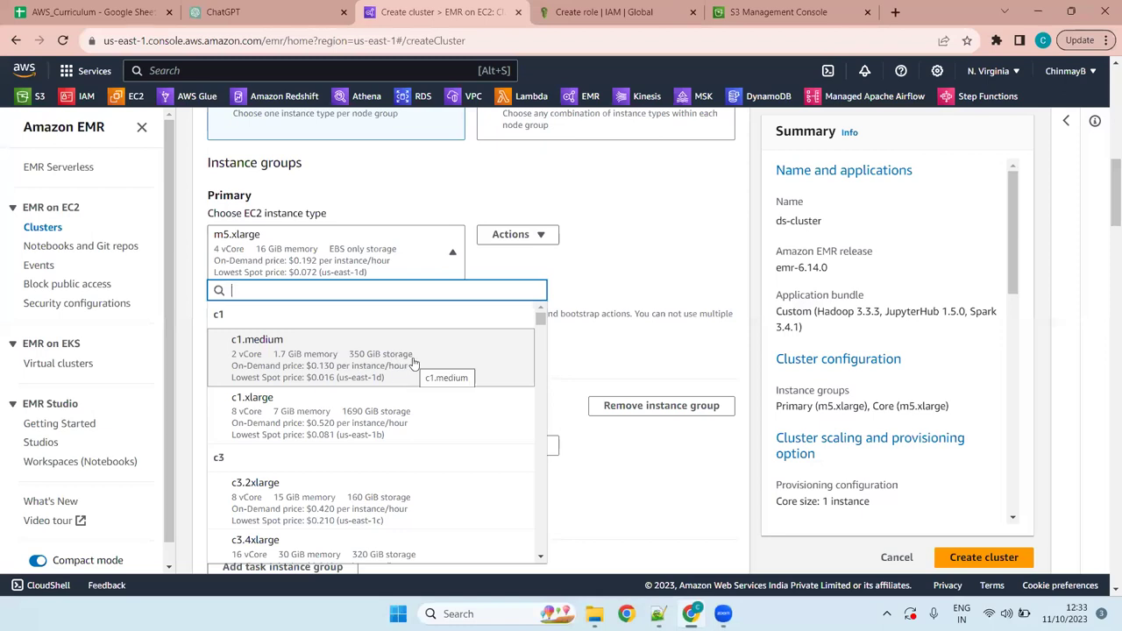
pyautogui.scroll(-15, 413, 363)
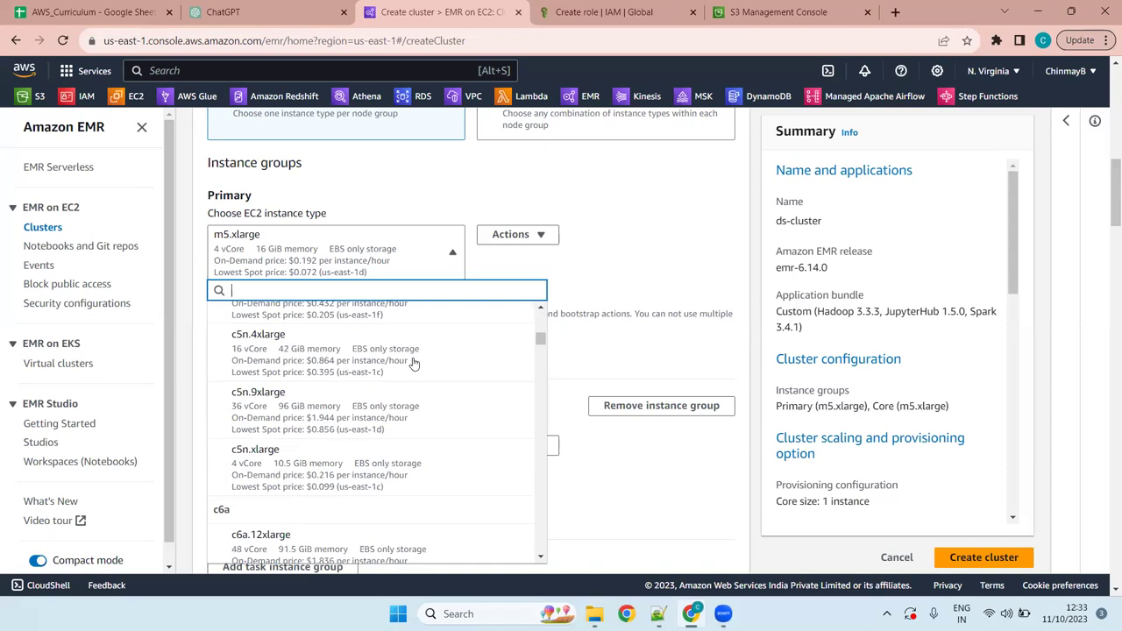
pyautogui.scroll(-20, 413, 363)
pyautogui.scroll(-10, 413, 363)
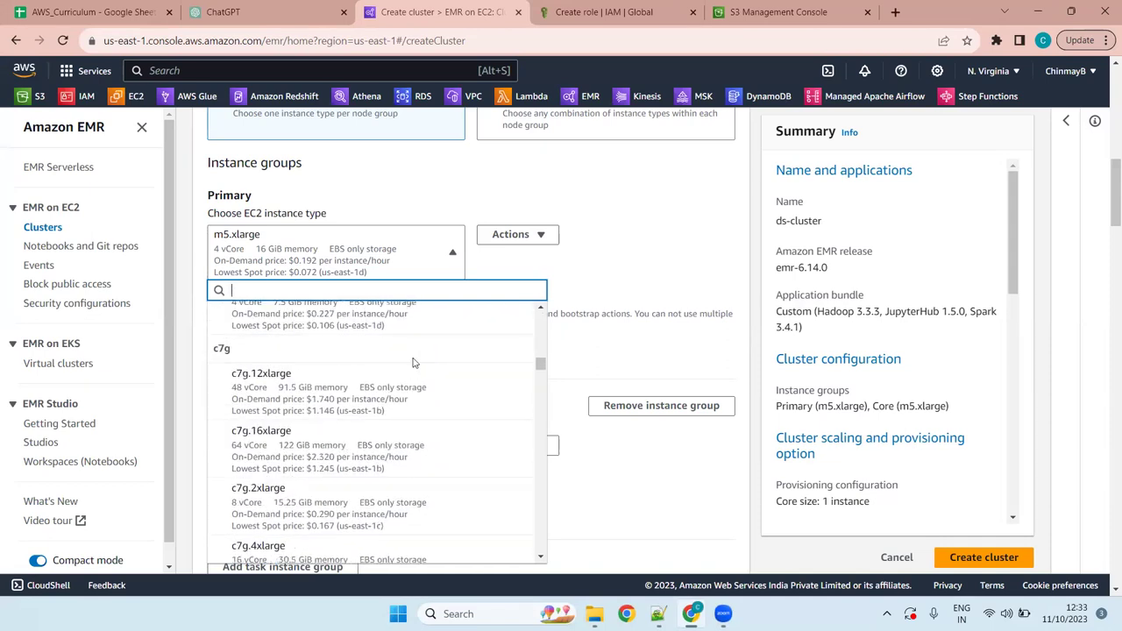
pyautogui.scroll(5, 389, 391)
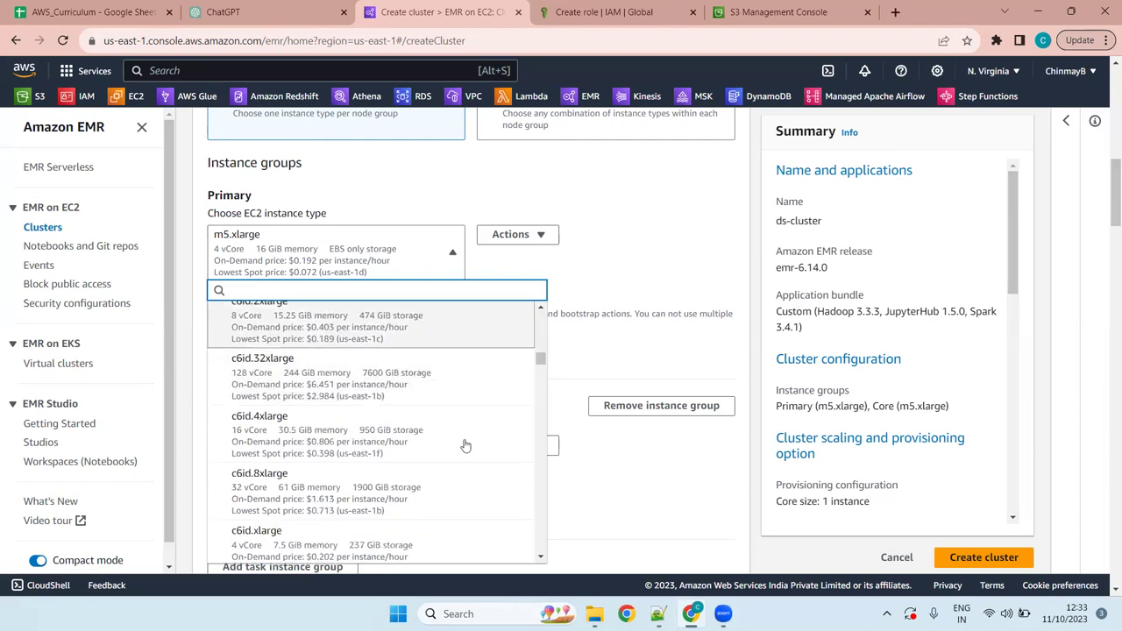
pyautogui.scroll(5, 477, 376)
pyautogui.click(356, 251)
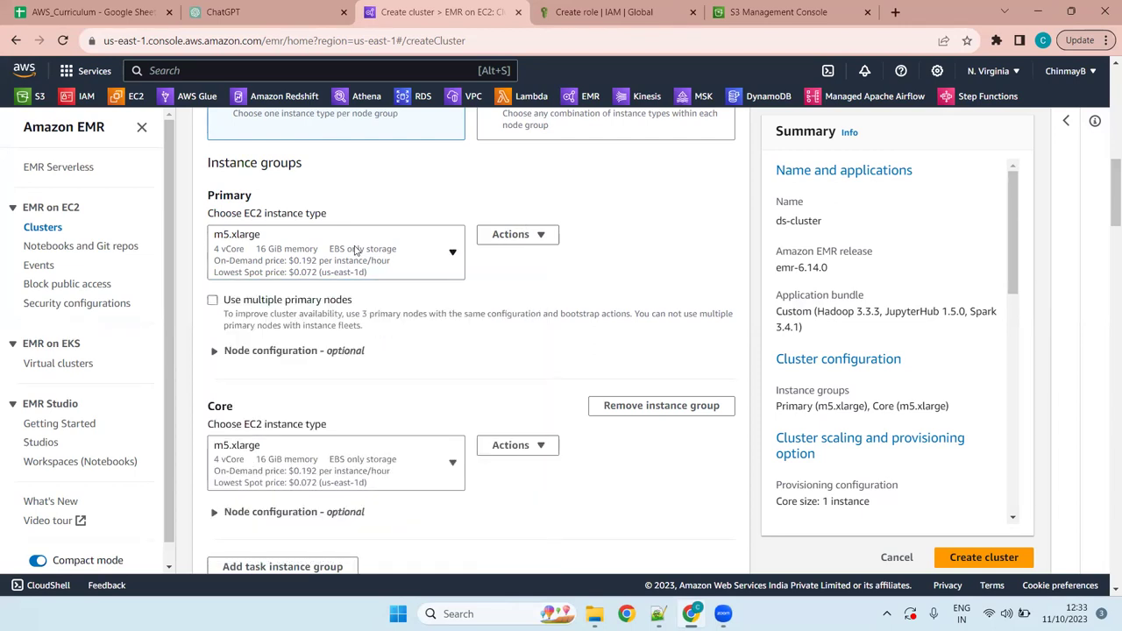
# Expand the optional EBS root volume settings and set the EBS root volume size to 20 GiB
pyautogui.scroll(-14, 357, 251)
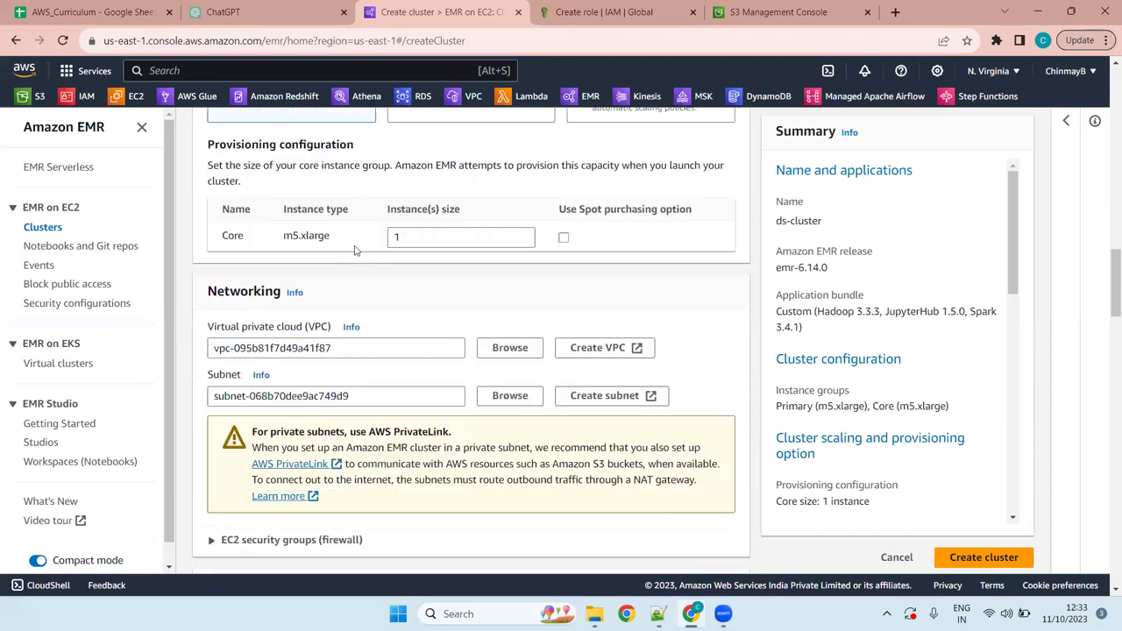
pyautogui.scroll(-3, 296, 233)
pyautogui.scroll(10, 281, 263)
pyautogui.click(271, 298)
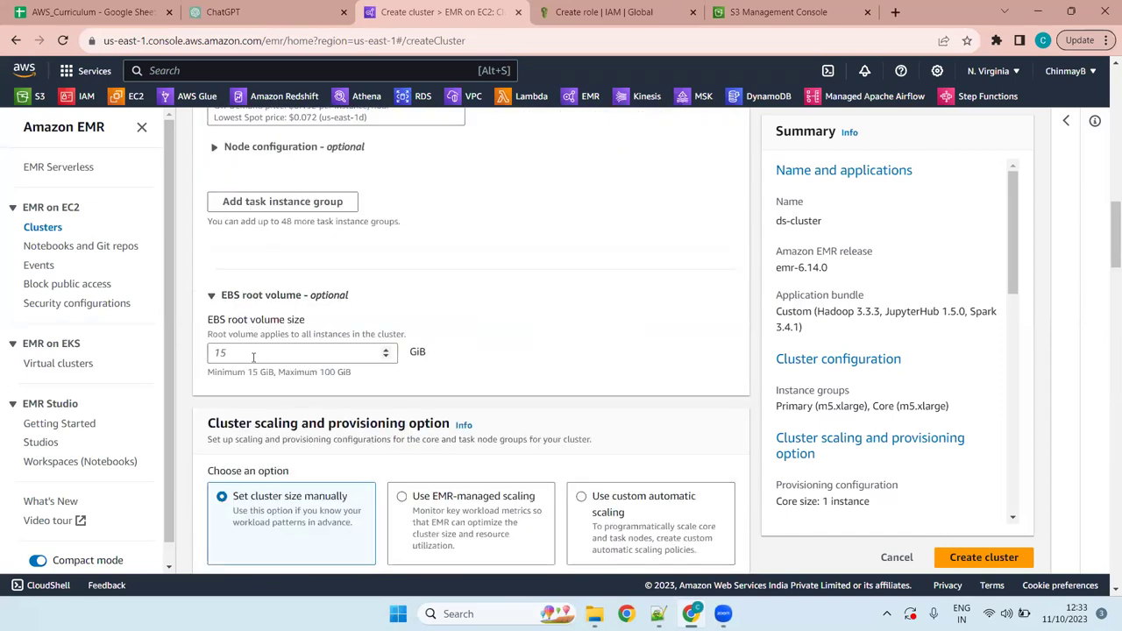
pyautogui.click(322, 355)
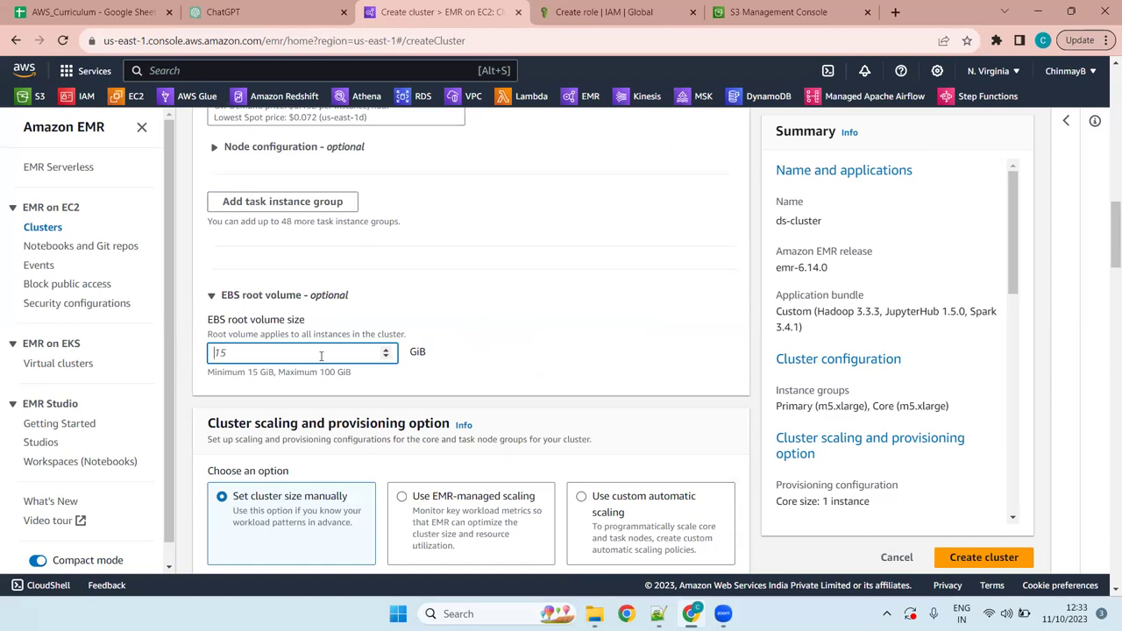
pyautogui.write('15')
pyautogui.press('BackSpace')
pyautogui.write('5')
pyautogui.press('BackSpace')
pyautogui.press('BackSpace')
pyautogui.write('5')
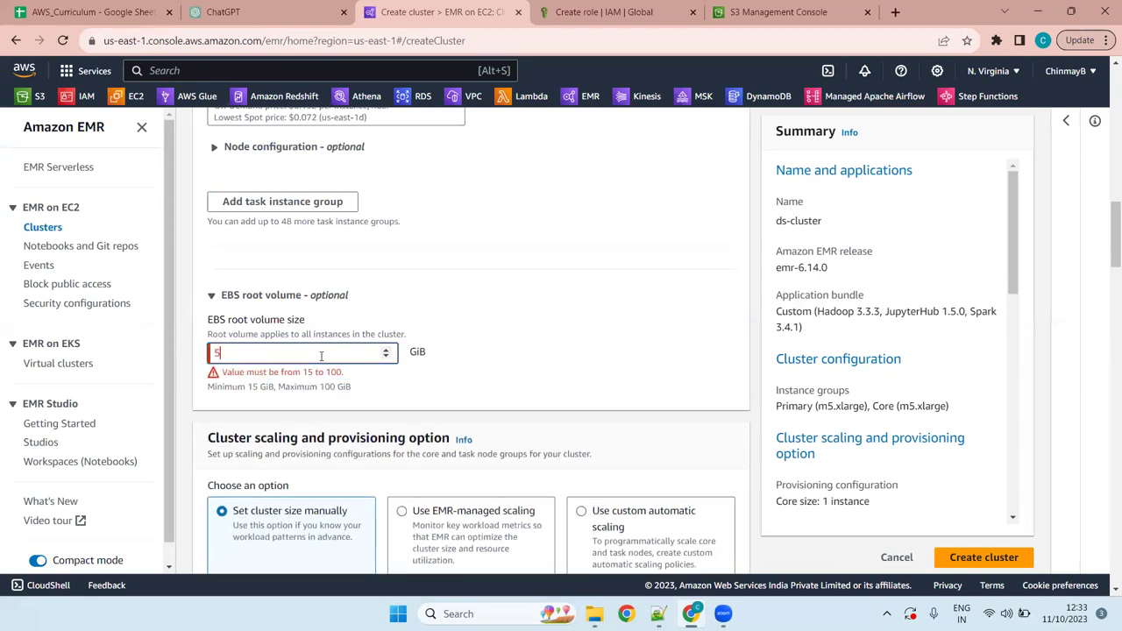
pyautogui.press('BackSpace')
pyautogui.write('20')
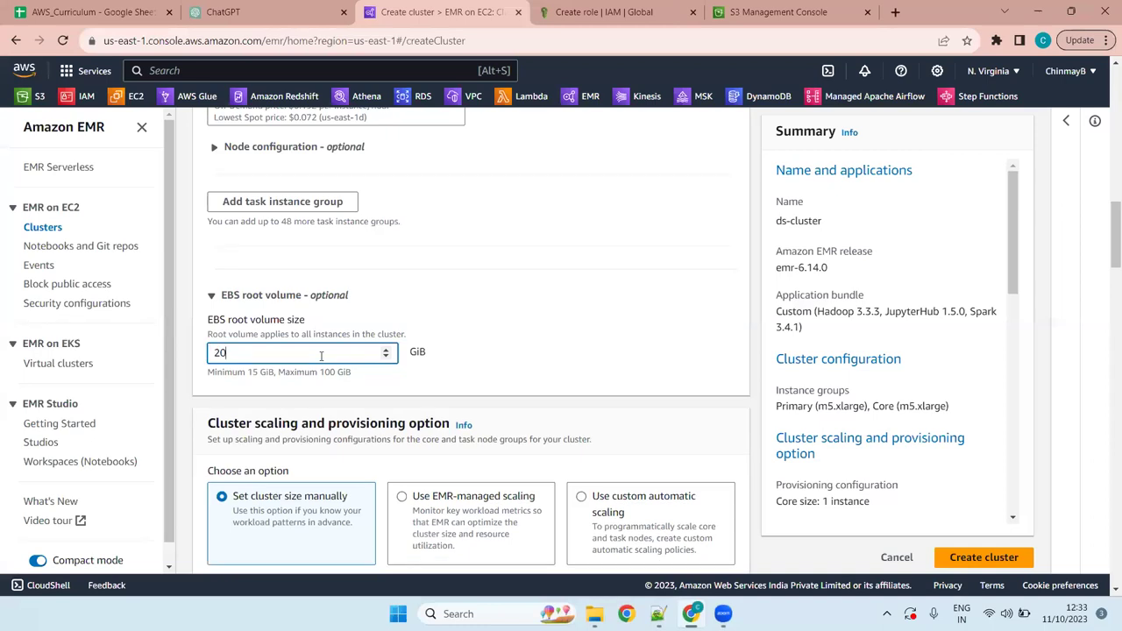
pyautogui.click(585, 354)
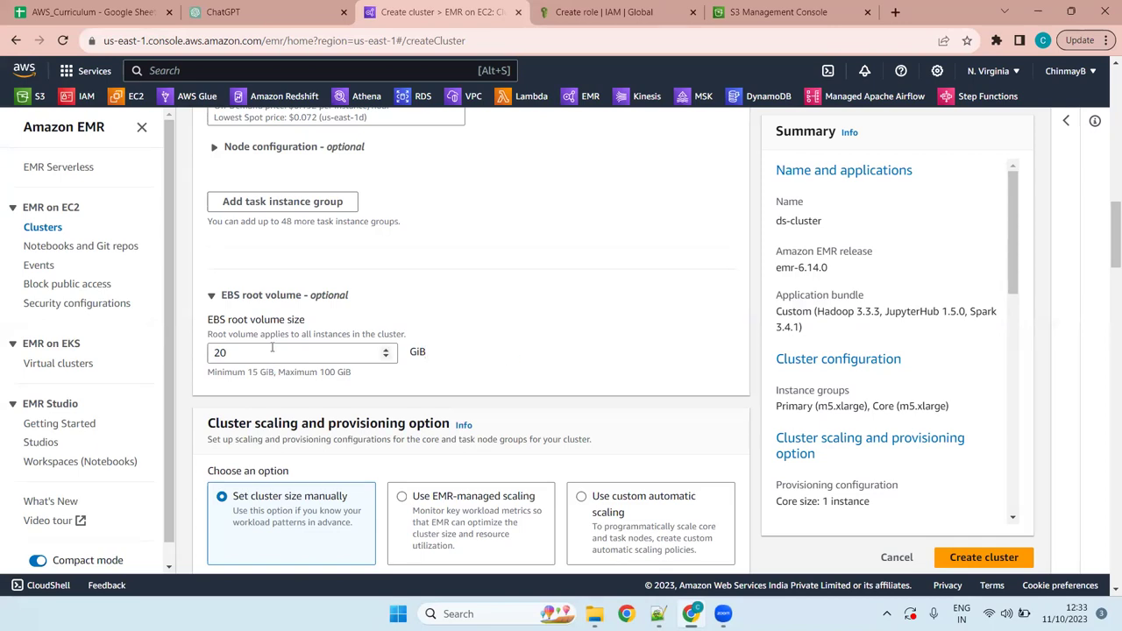
pyautogui.click(542, 294)
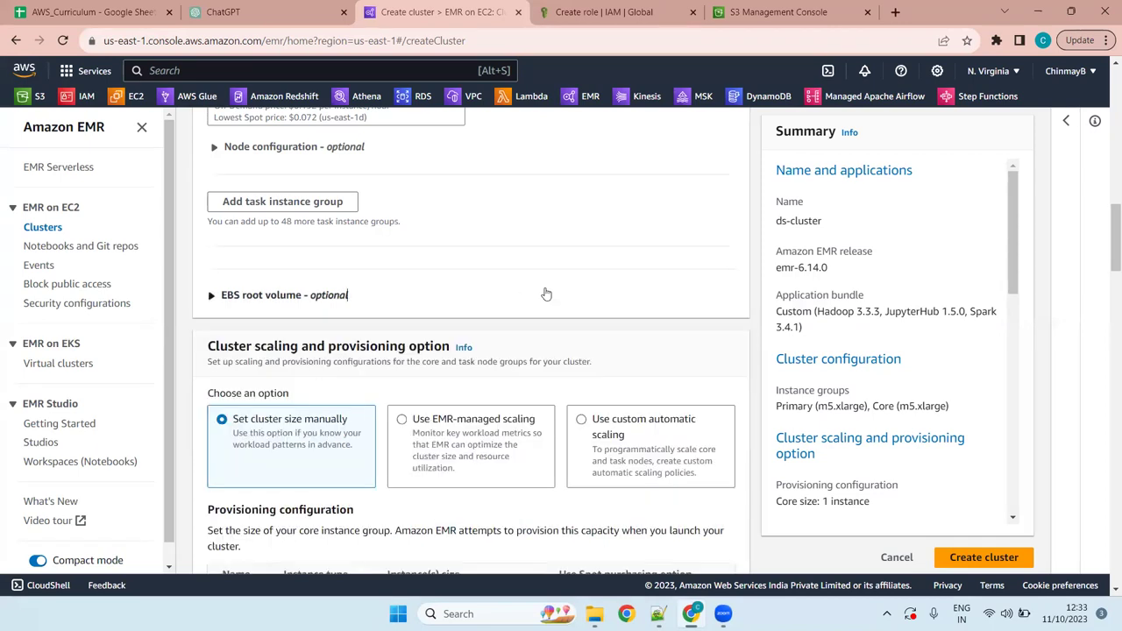
pyautogui.click(302, 296)
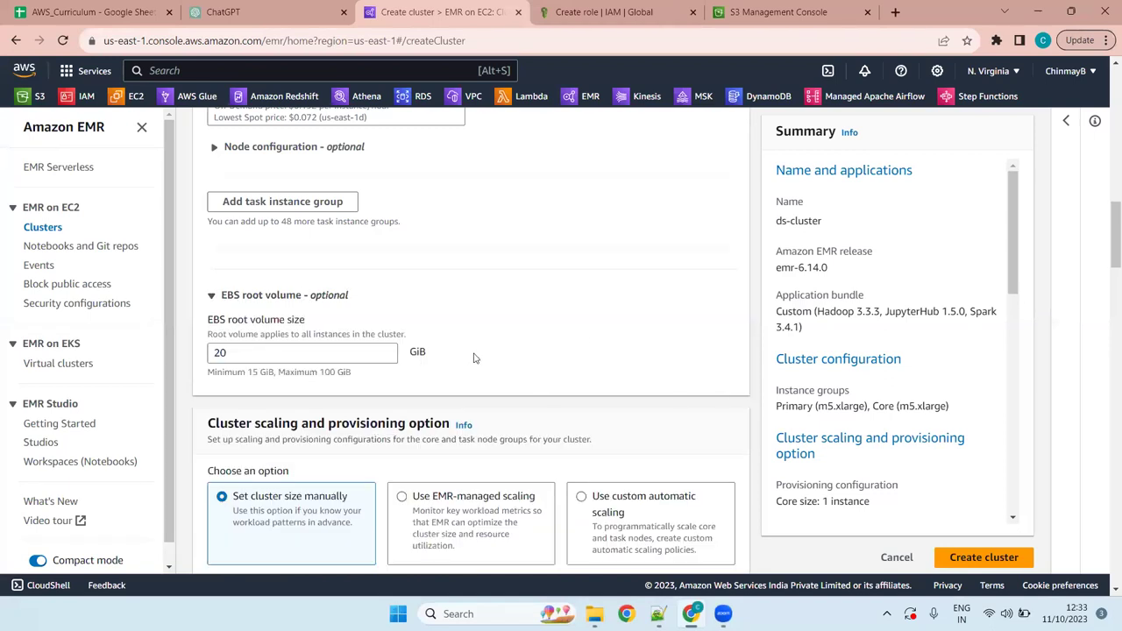
# Create the ds-cluster with the configured settings and dismiss the resulting notification
pyautogui.scroll(-4, 470, 357)
pyautogui.scroll(-20, 469, 356)
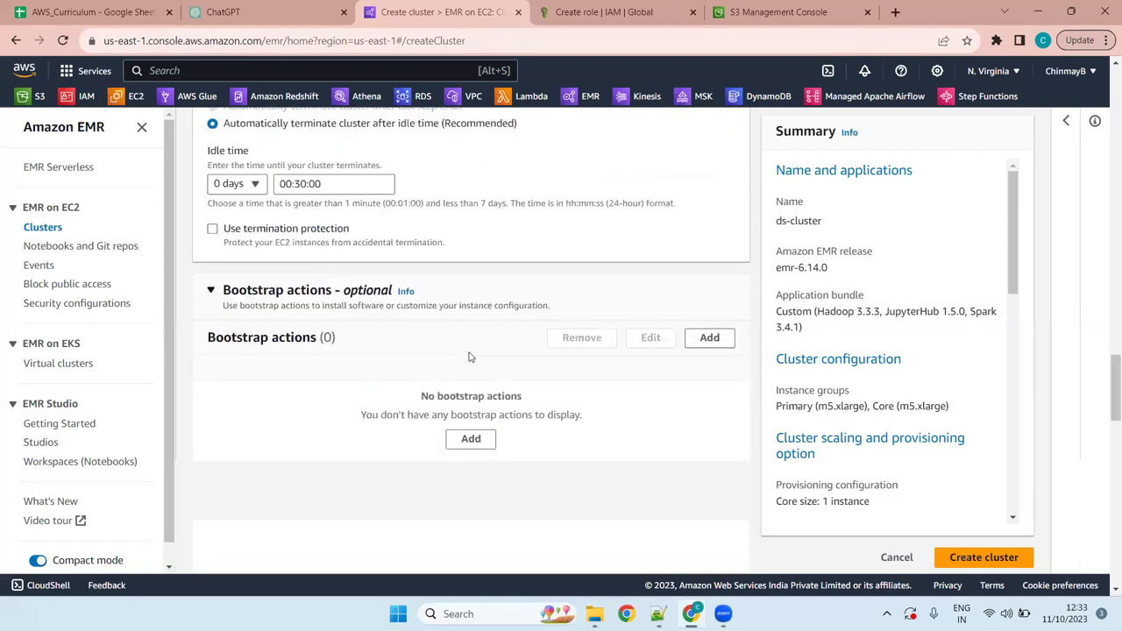
pyautogui.click(992, 543)
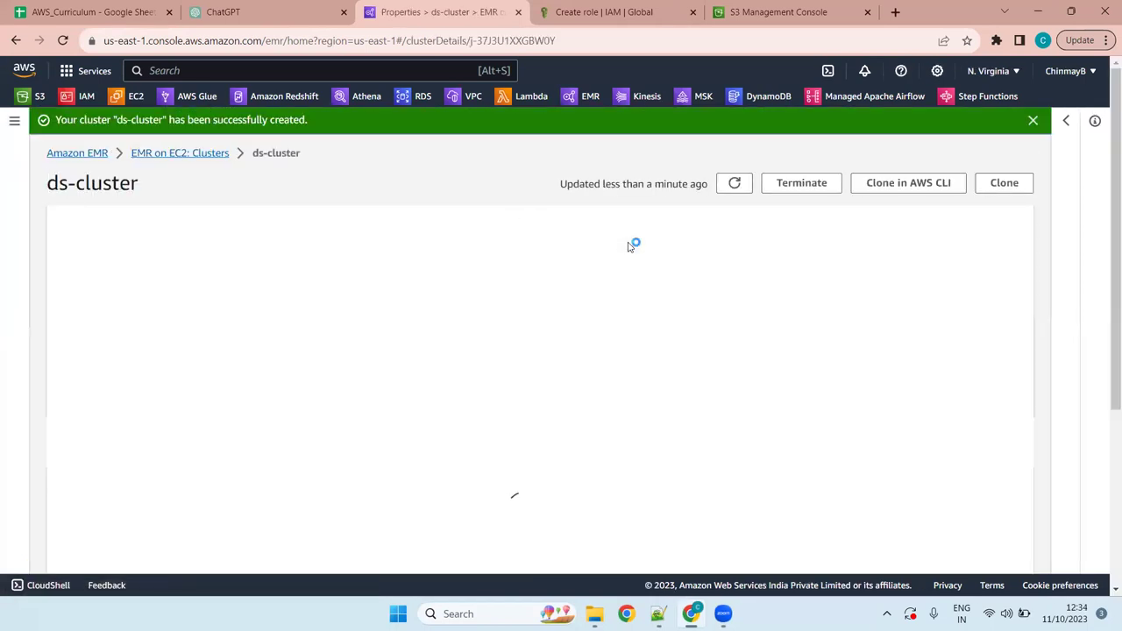
pyautogui.click(1034, 121)
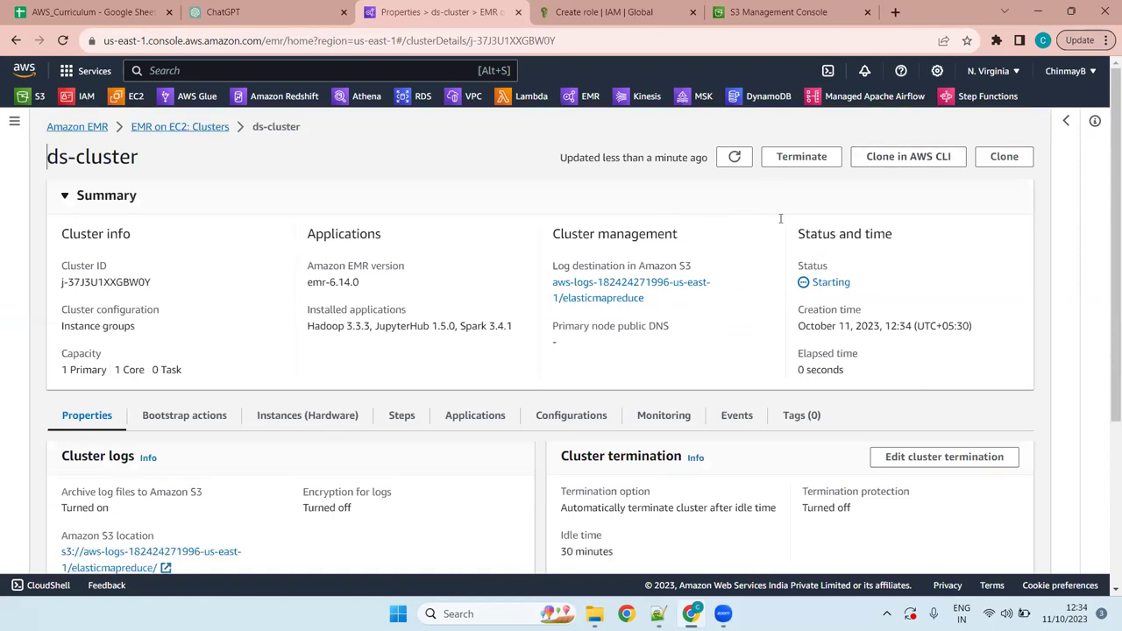
# Refresh the ds-cluster details several times to check the provisioning status, and highlight the Amazon EMR version in the summary
pyautogui.click(735, 158)
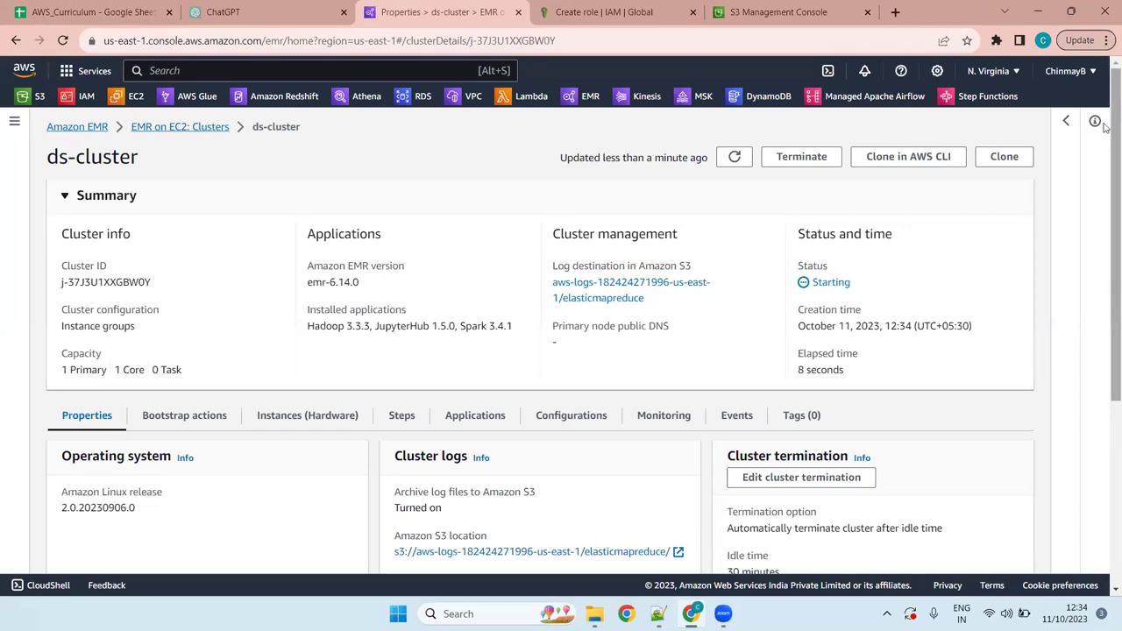
pyautogui.click(734, 157)
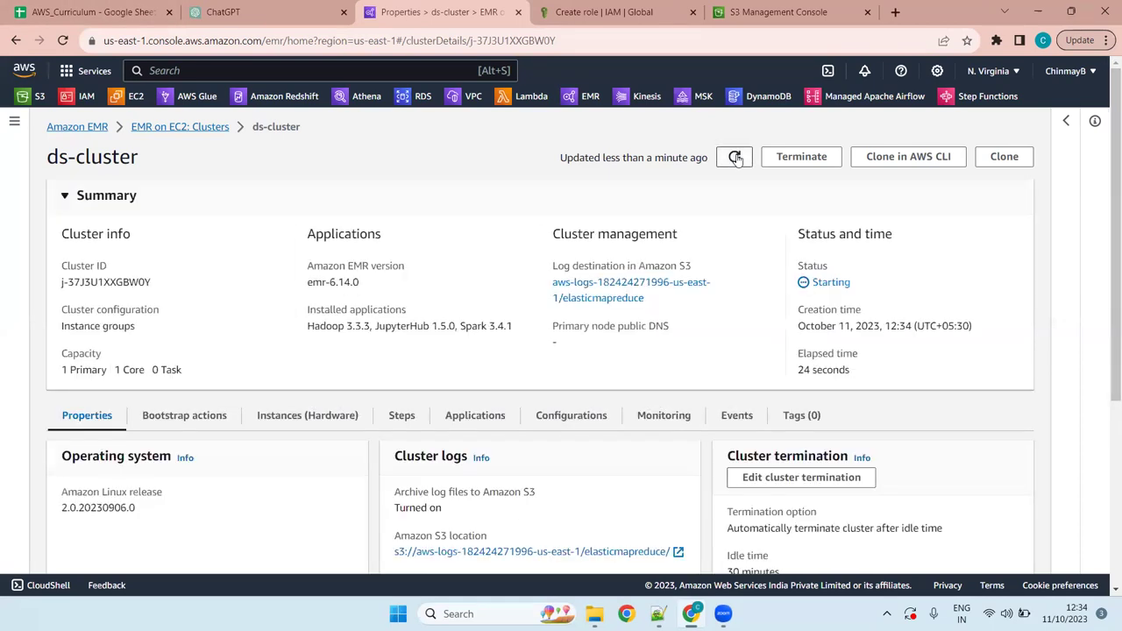
pyautogui.click(735, 157)
pyautogui.click(735, 157)
pyautogui.click(734, 158)
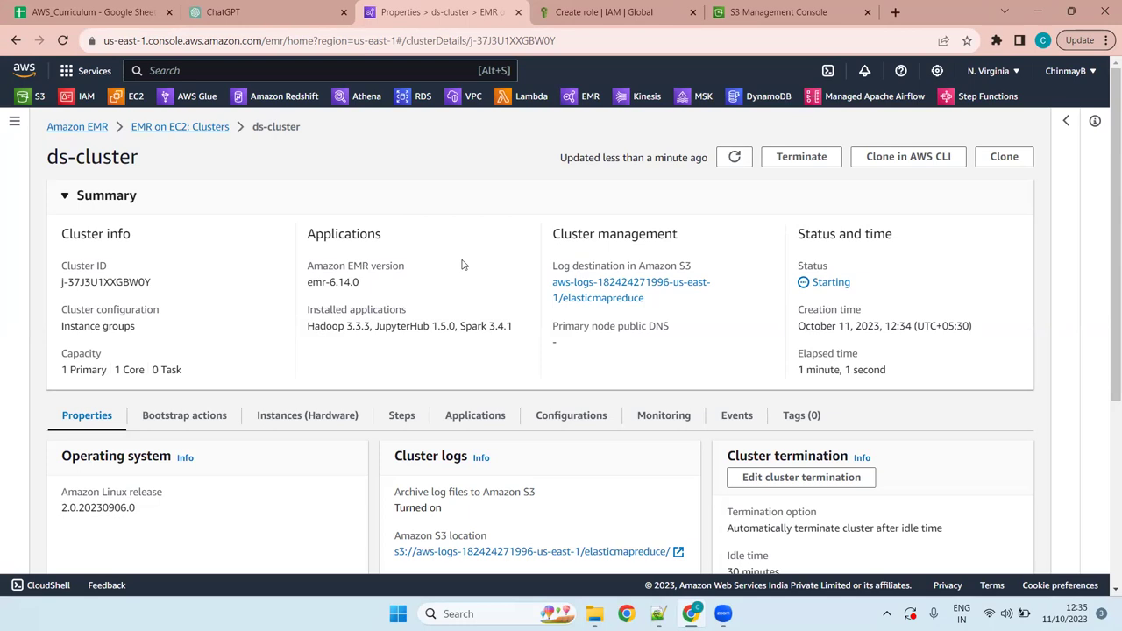
pyautogui.click(734, 157)
pyautogui.moveTo(366, 284); pyautogui.dragTo(306, 263)
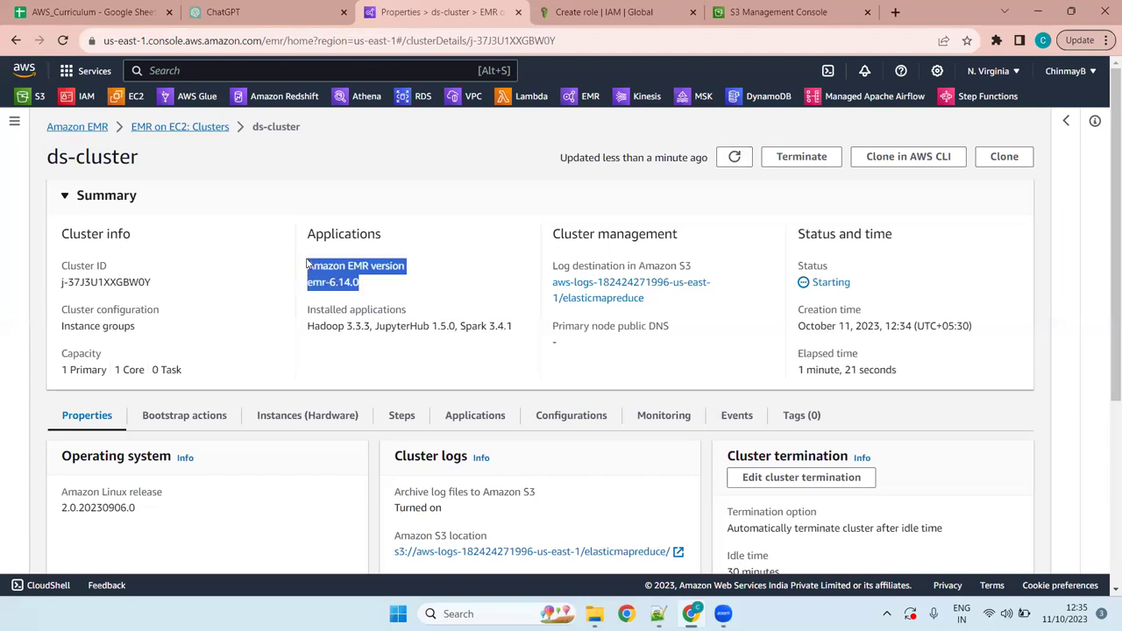
pyautogui.click(372, 295)
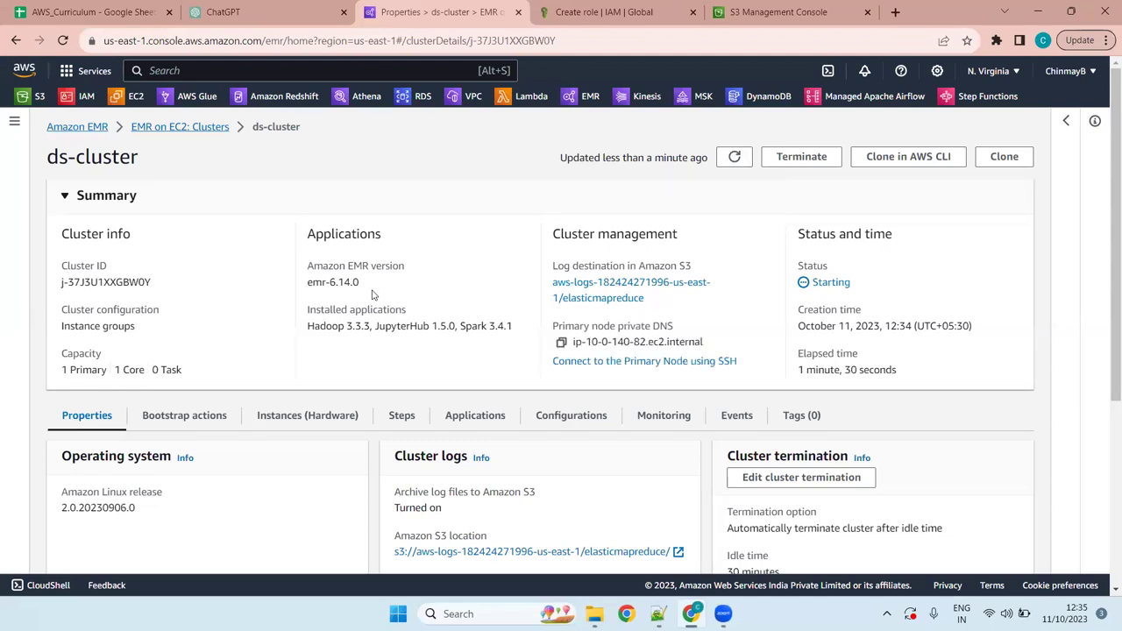
# Keep refreshing the ds-cluster details to monitor the cluster's startup status and elapsed time
pyautogui.click(731, 160)
pyautogui.click(735, 157)
pyautogui.click(735, 157)
pyautogui.click(735, 156)
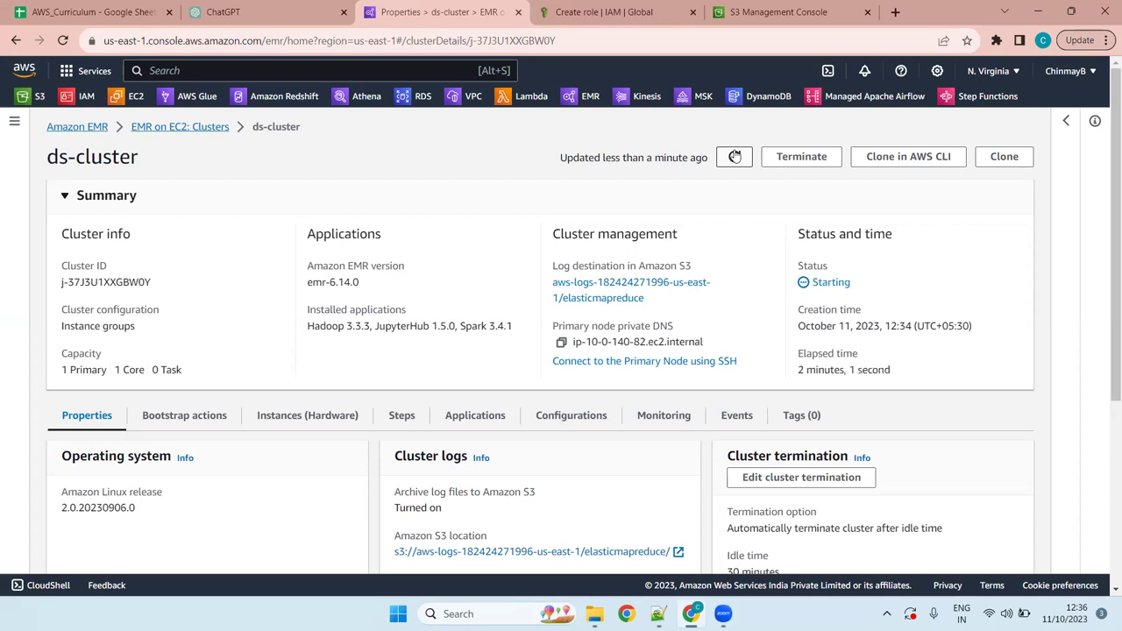
pyautogui.click(734, 156)
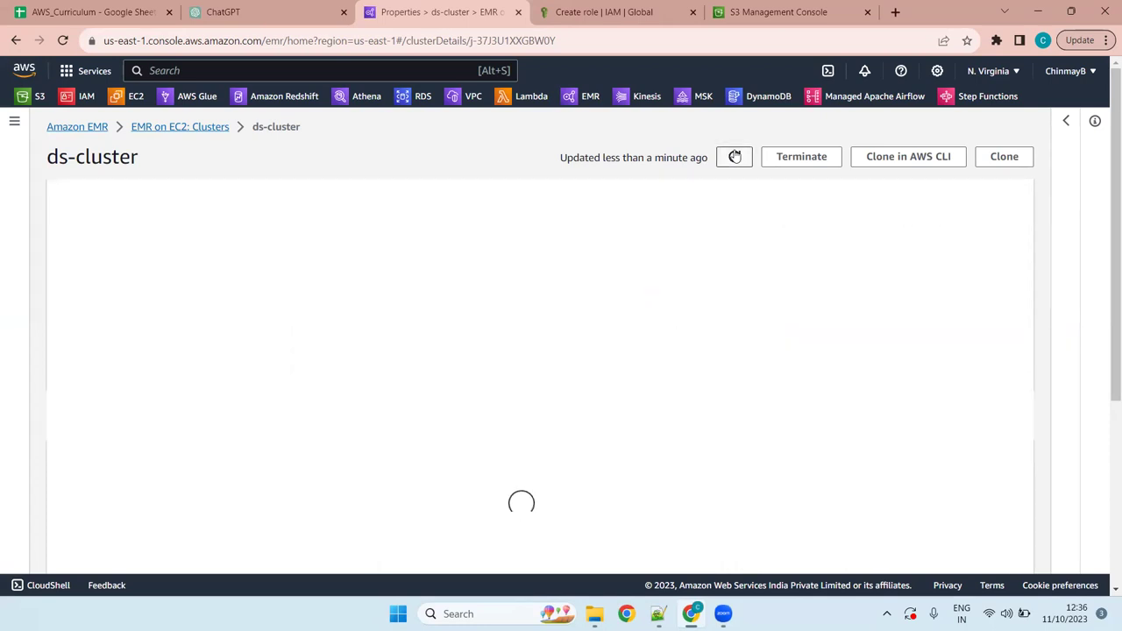
pyautogui.click(734, 156)
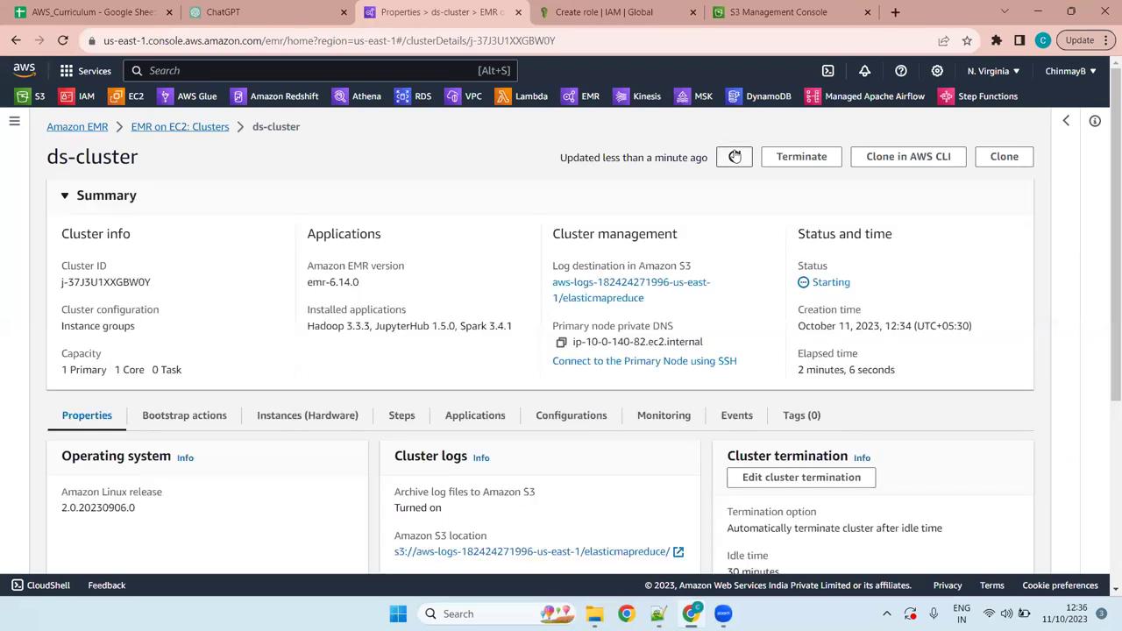
pyautogui.click(735, 156)
pyautogui.click(734, 157)
# Glance at the cluster's log and termination properties, and refresh the details again to recheck the cluster status
pyautogui.moveTo(1105, 234); pyautogui.dragTo(1105, 271)
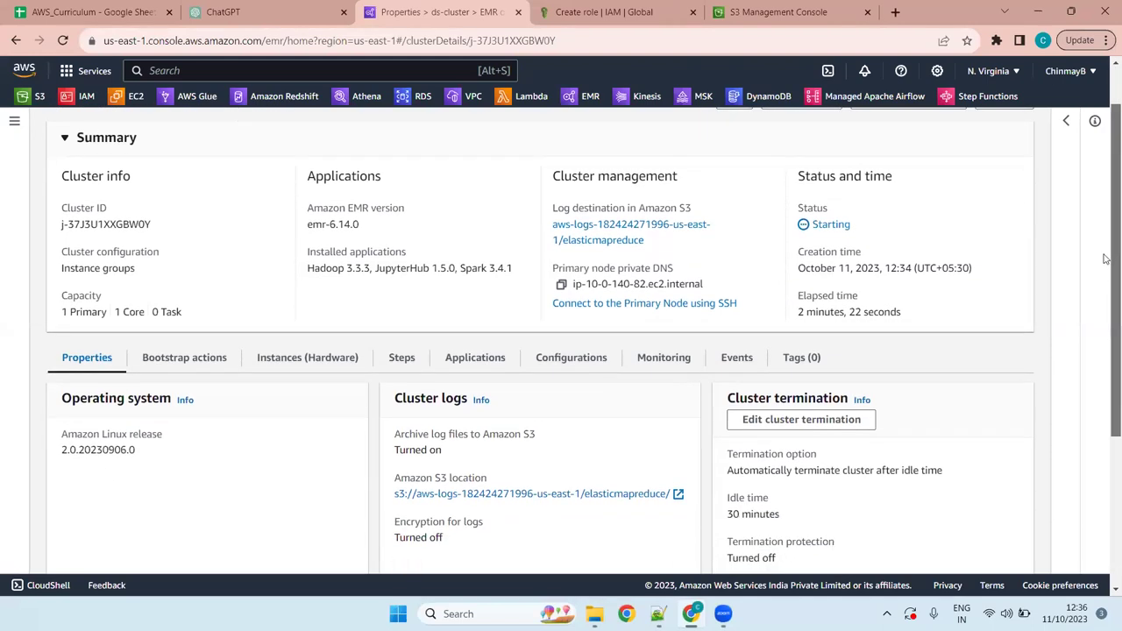
pyautogui.scroll(2, 1106, 270)
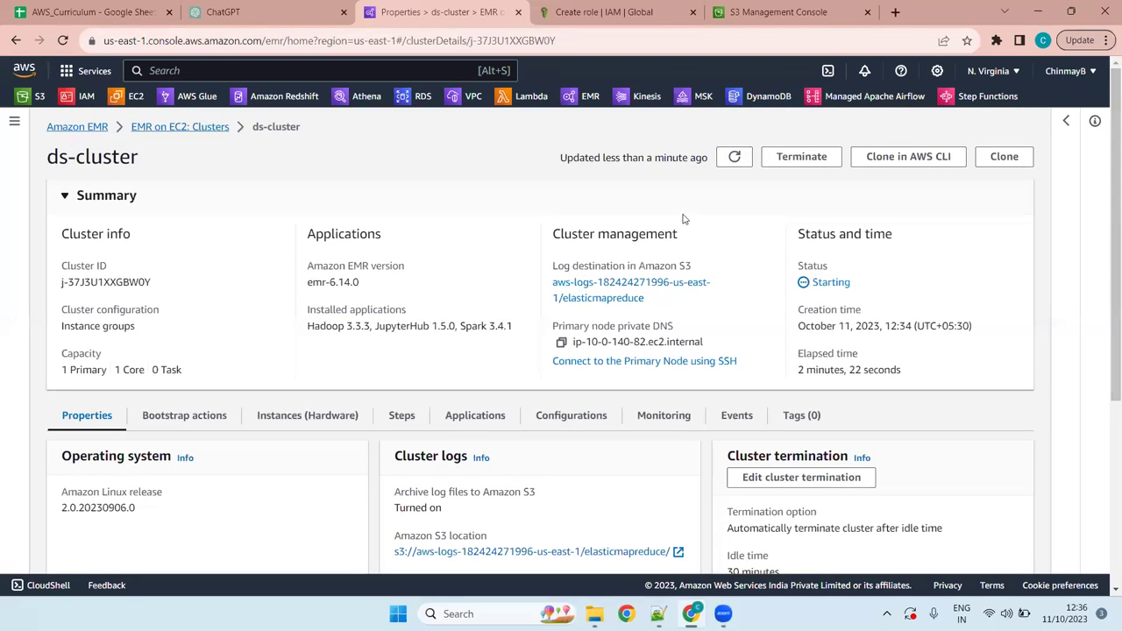
pyautogui.click(734, 157)
pyautogui.click(735, 157)
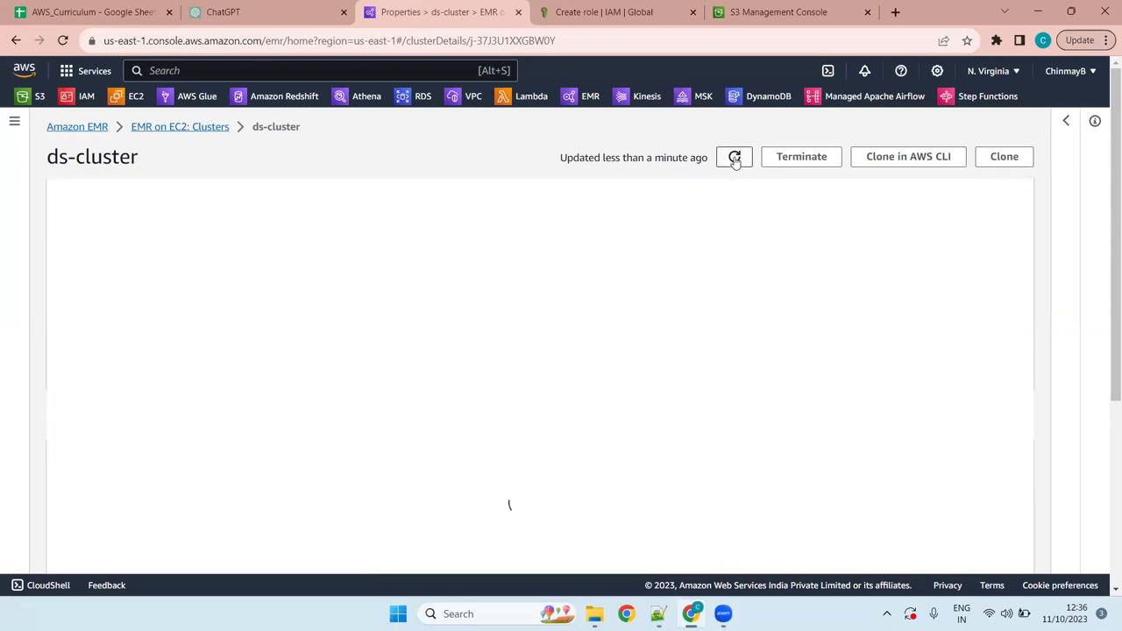
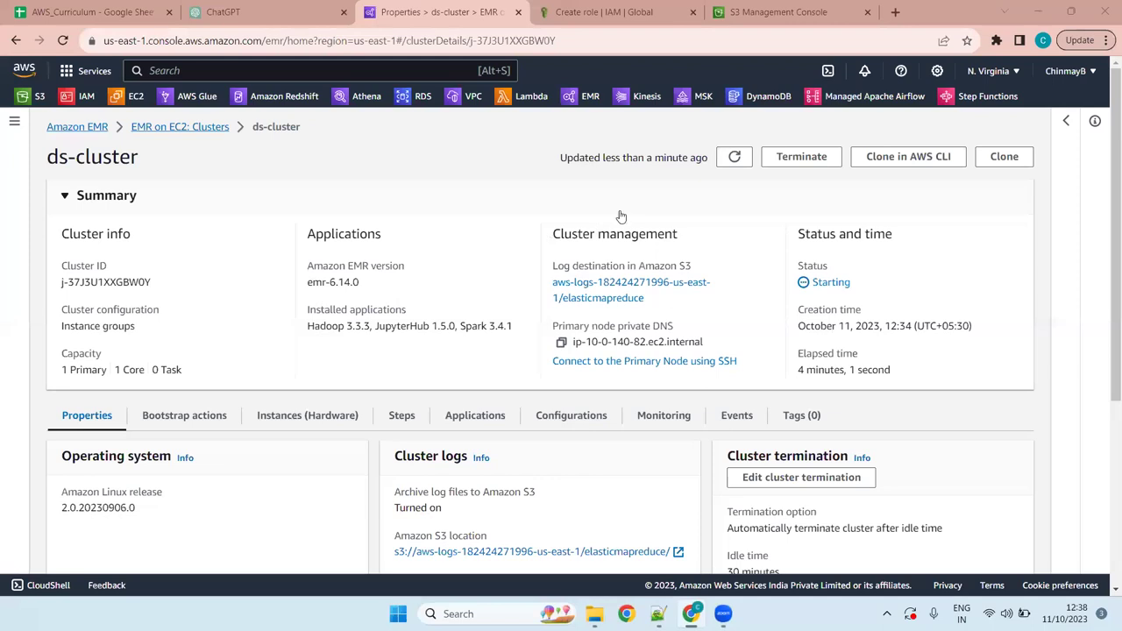
pyautogui.click(734, 156)
pyautogui.click(735, 157)
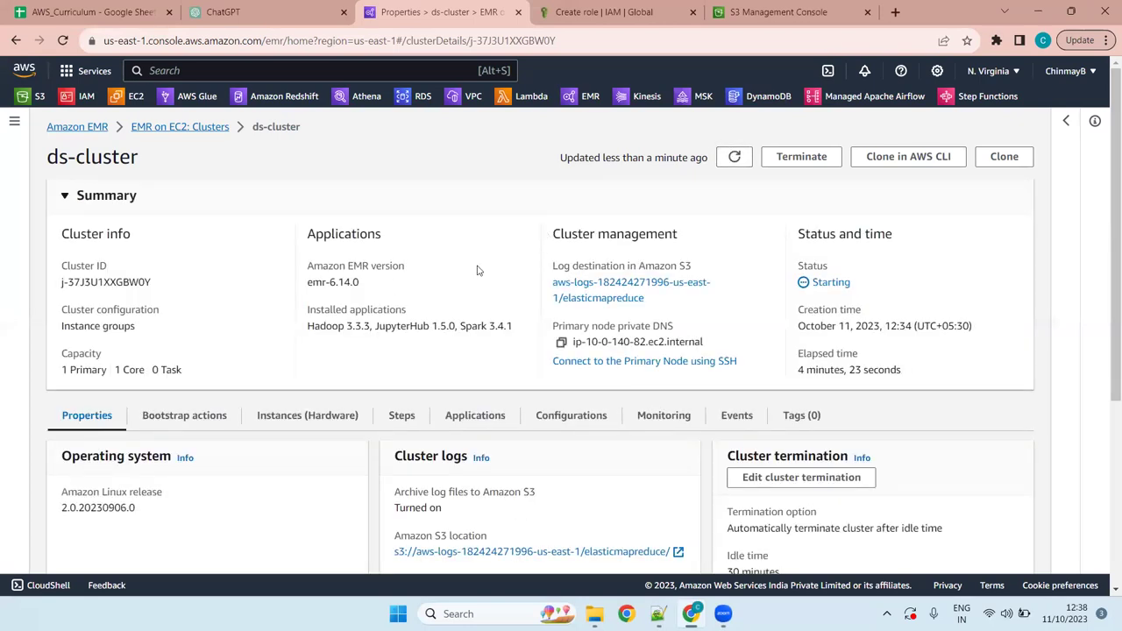
# Look over the ds-cluster summary and properties, and highlight the Cluster ID value
pyautogui.scroll(-3, 477, 271)
pyautogui.scroll(3, 304, 187)
pyautogui.scroll(-1, 1106, 177)
pyautogui.scroll(1, 1106, 177)
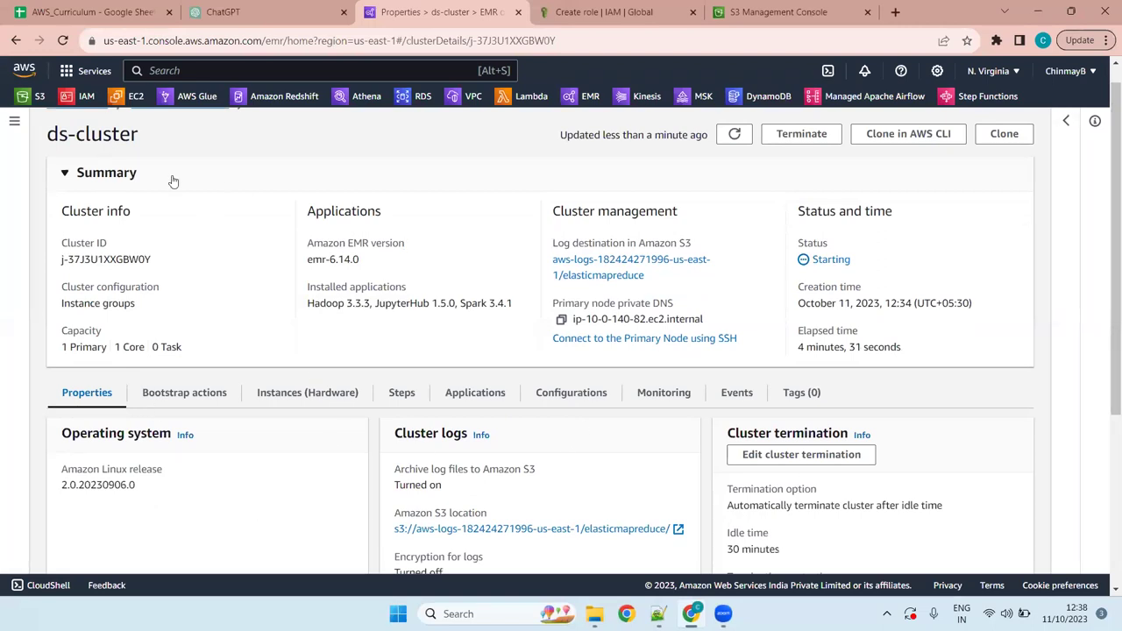
pyautogui.moveTo(154, 261); pyautogui.dragTo(59, 263)
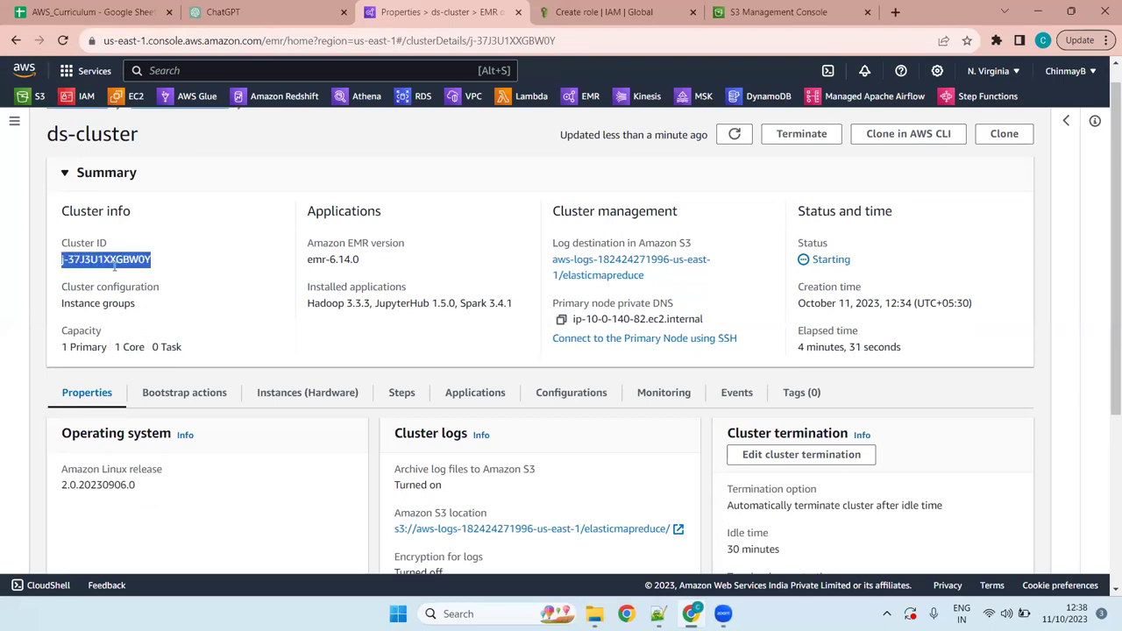
pyautogui.click(100, 259)
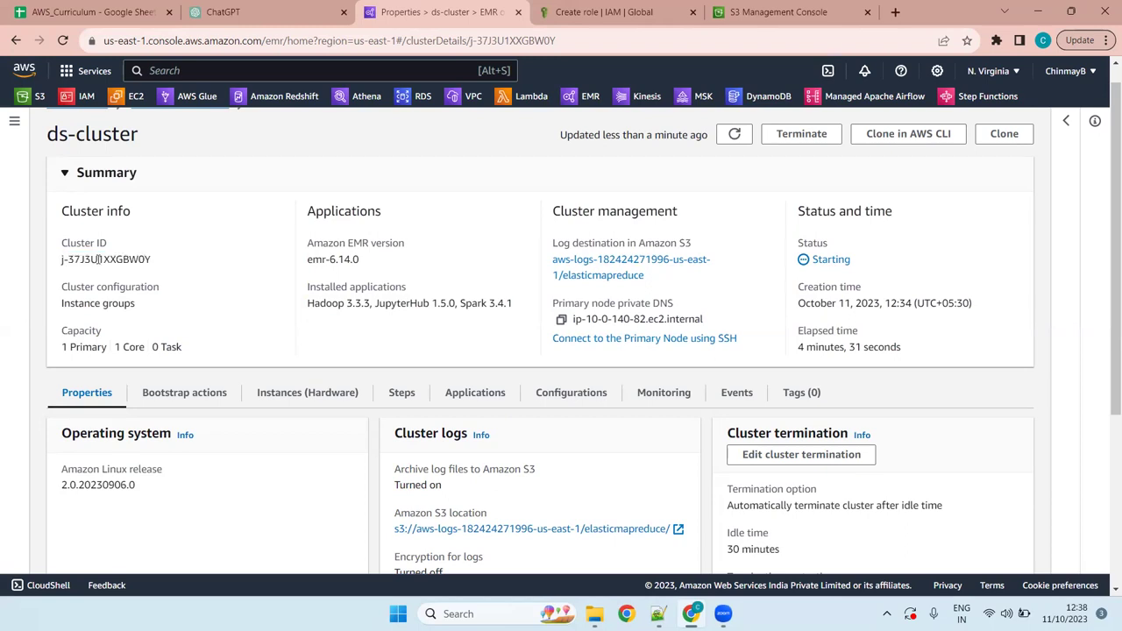
# Highlight the Cluster ID and the status value in the ds-cluster summary, and refresh the cluster details
pyautogui.moveTo(154, 261); pyautogui.dragTo(61, 266)
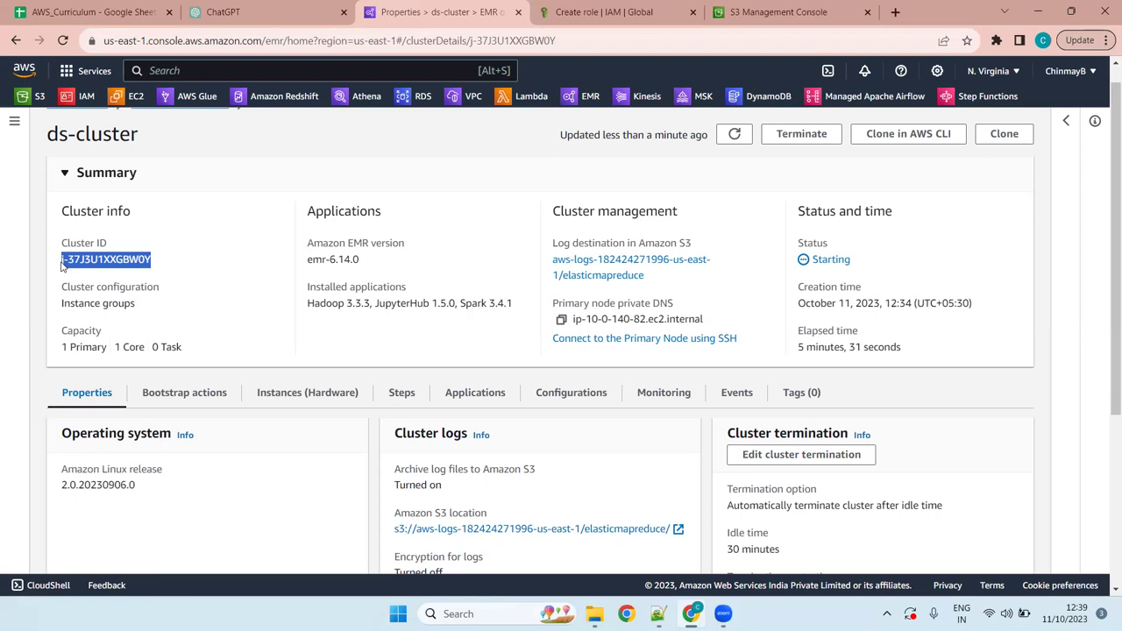
pyautogui.click(158, 264)
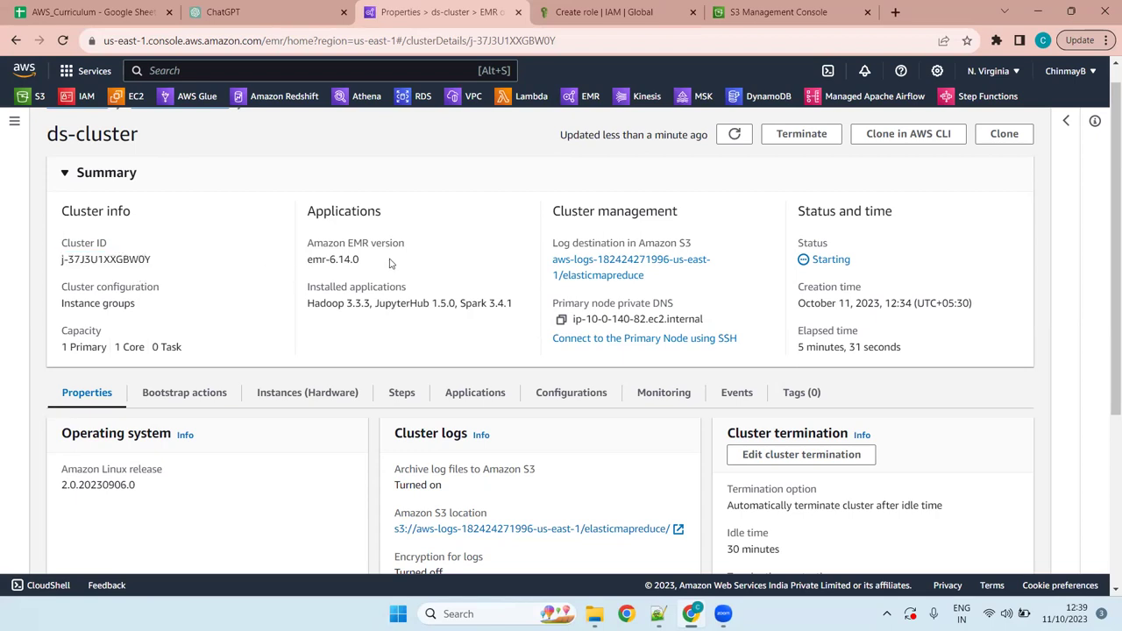
pyautogui.keyDown('shift'); pyautogui.click(318, 256); pyautogui.keyUp('shift')
pyautogui.click(317, 256)
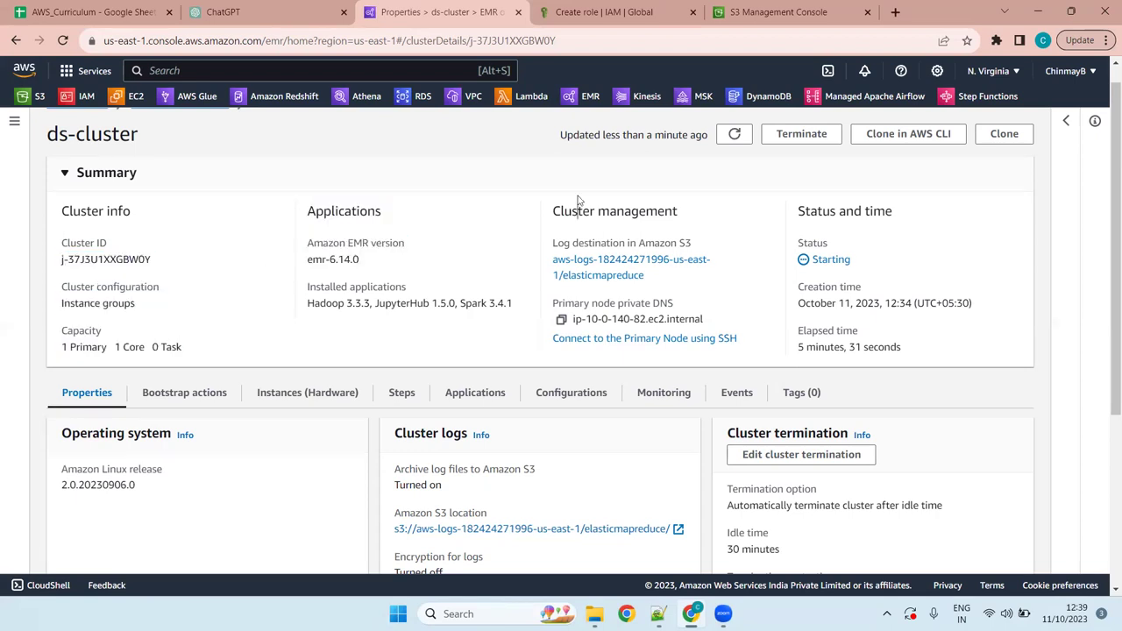
pyautogui.keyDown('shift'); pyautogui.click(729, 245); pyautogui.keyUp('shift')
pyautogui.click(734, 290)
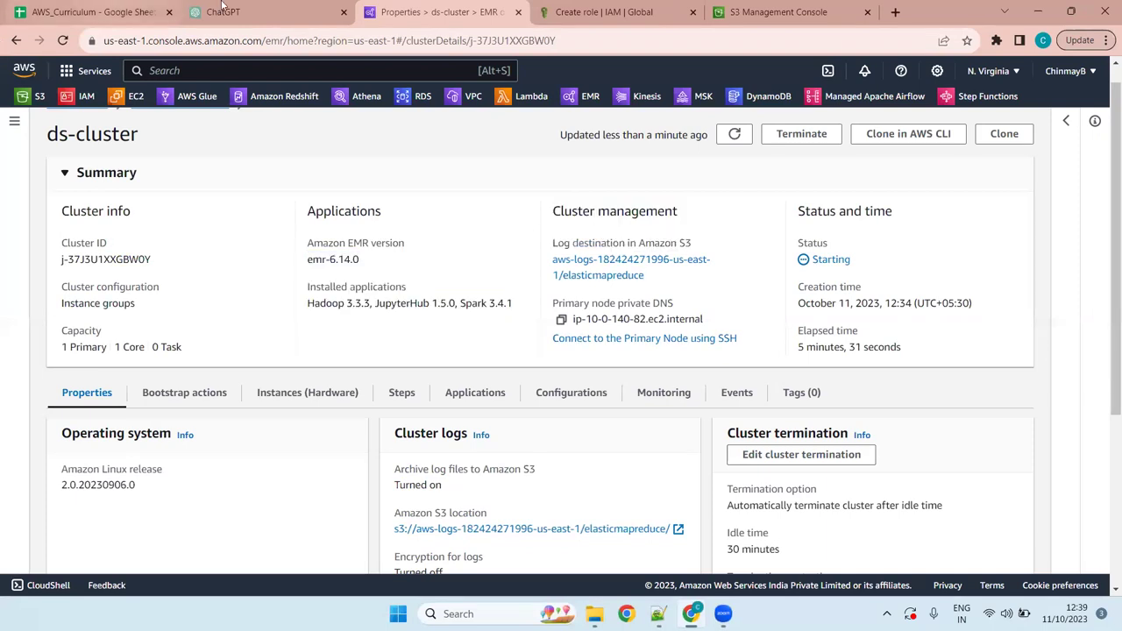
pyautogui.doubleClick(831, 259)
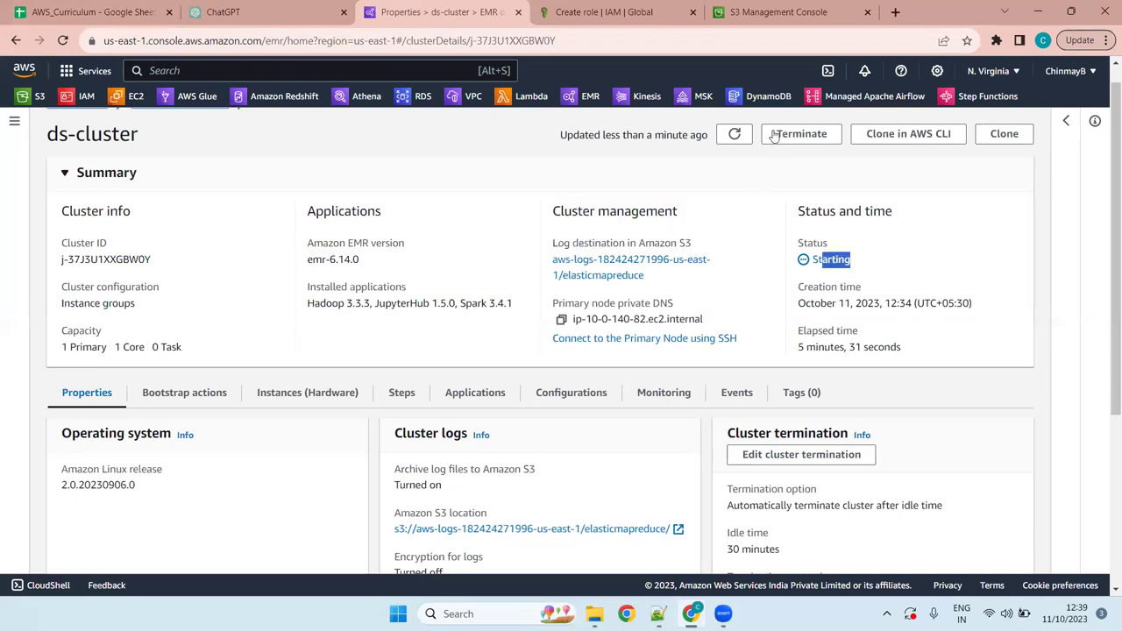
pyautogui.click(735, 134)
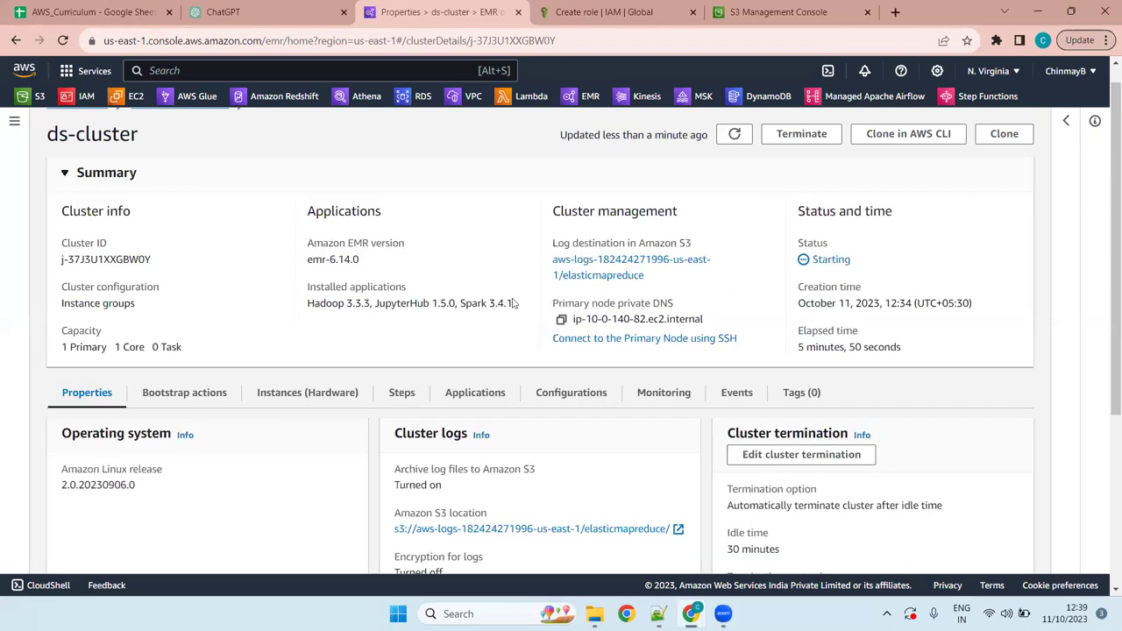
# Review the cluster configuration, installed applications and primary node private DNS in the summary by highlighting each one
pyautogui.moveTo(143, 303); pyautogui.dragTo(55, 308)
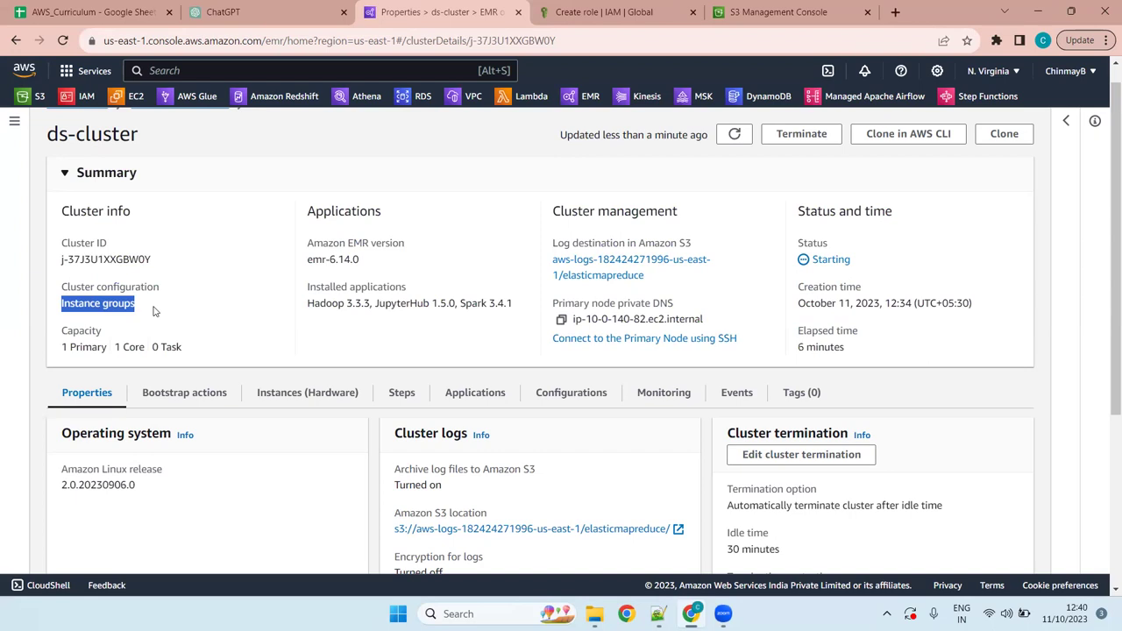
pyautogui.click(195, 304)
pyautogui.moveTo(304, 291); pyautogui.dragTo(412, 279)
pyautogui.click(412, 279)
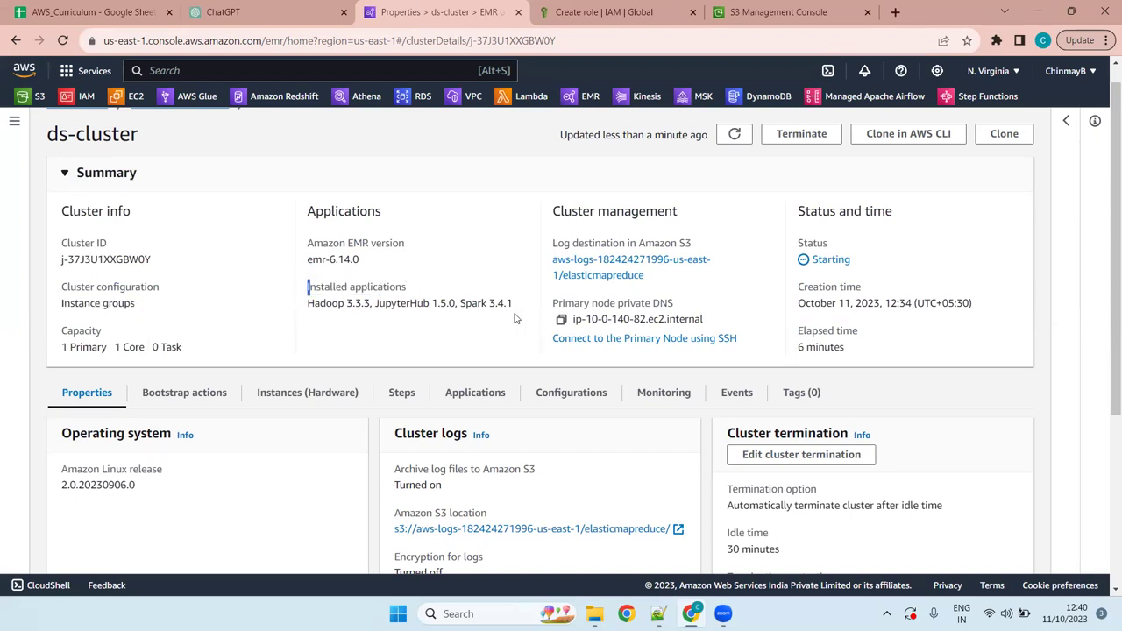
pyautogui.moveTo(514, 303); pyautogui.dragTo(303, 290)
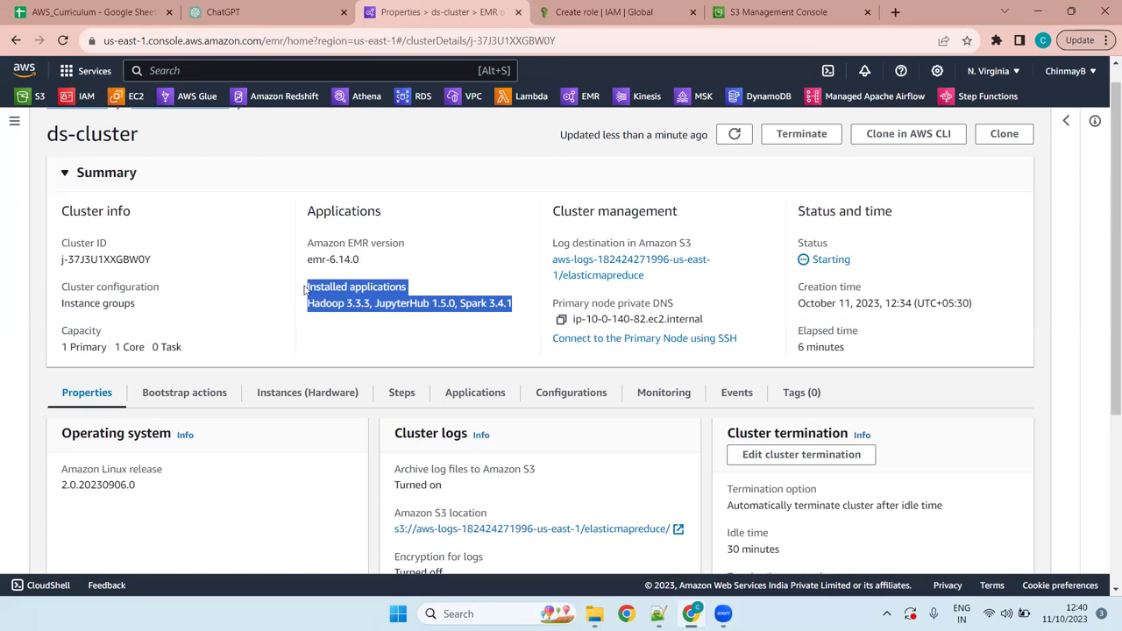
pyautogui.click(443, 301)
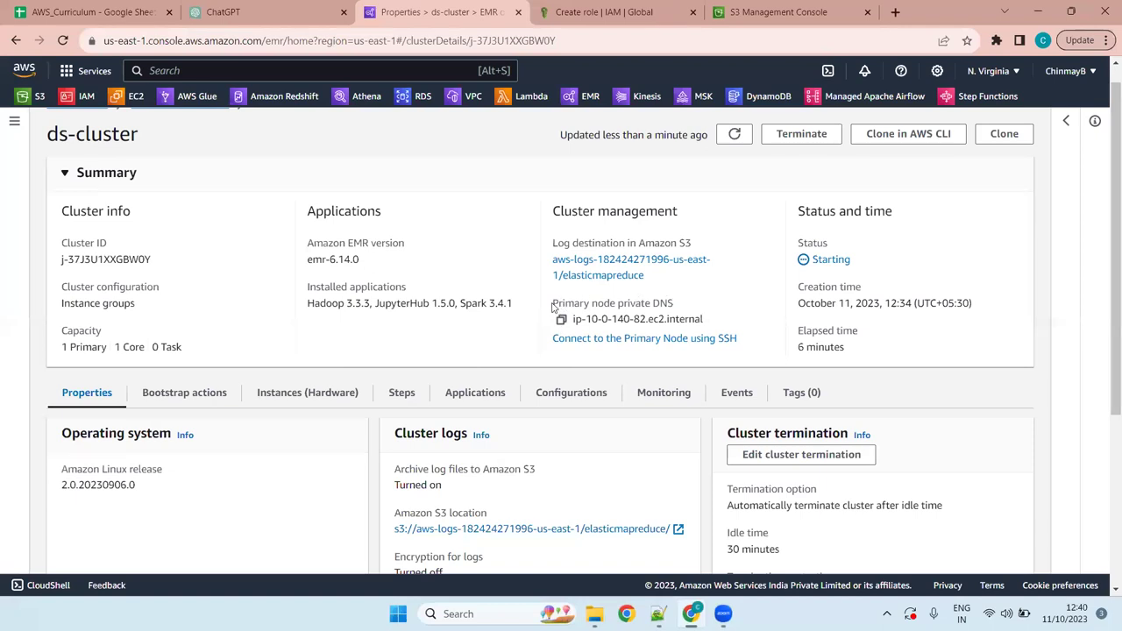
pyautogui.moveTo(632, 302); pyautogui.dragTo(688, 296)
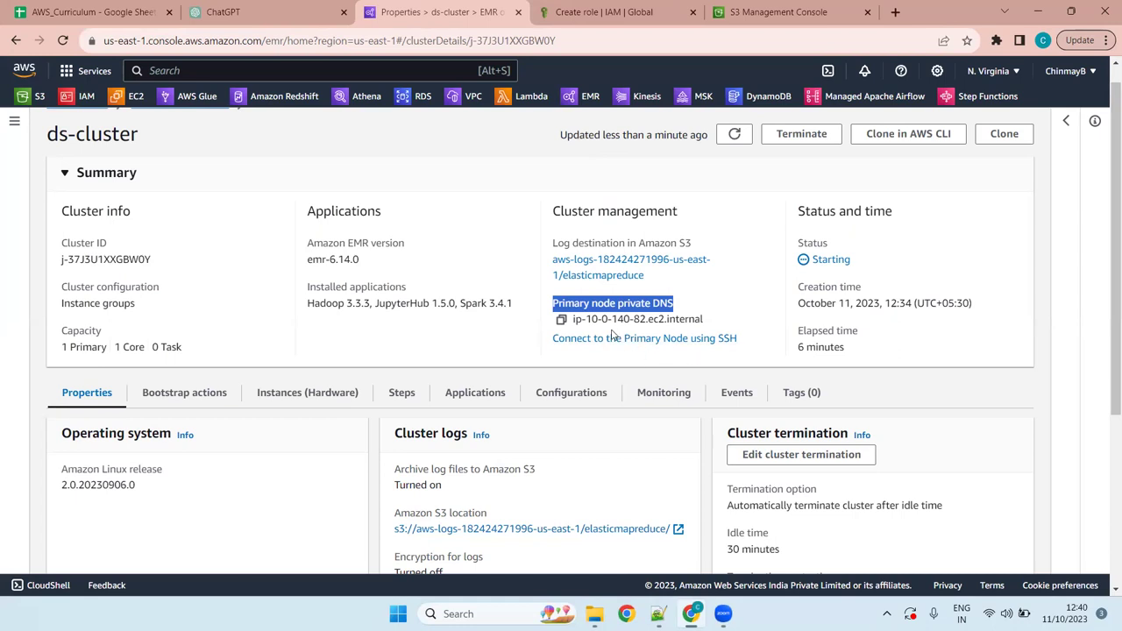
pyautogui.click(690, 296)
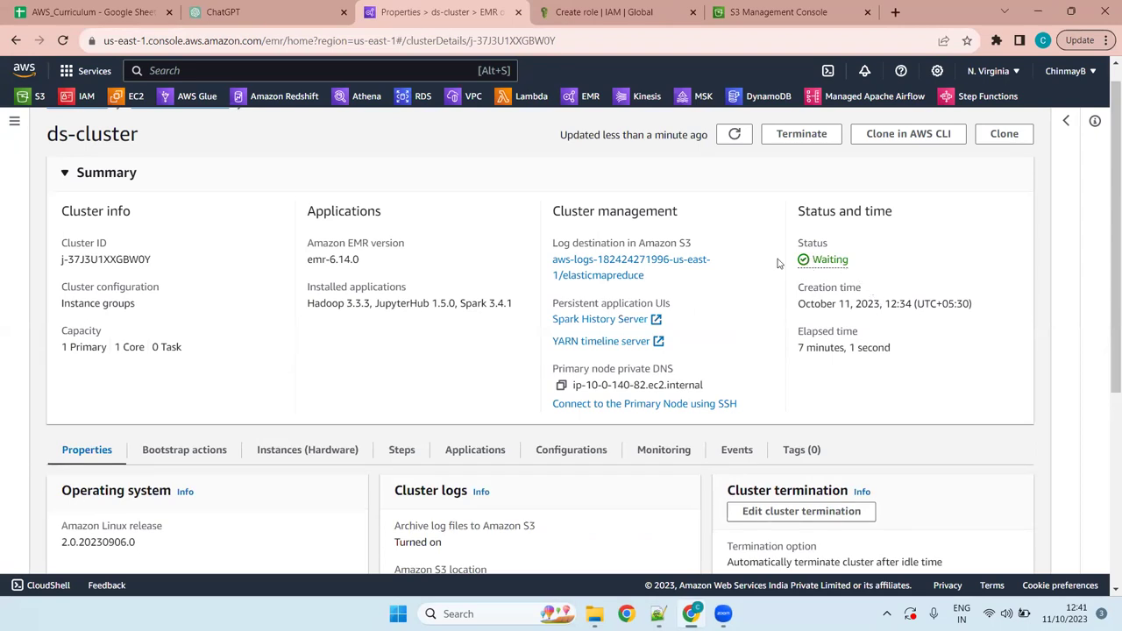
# Refresh the ds-cluster details repeatedly to recheck the status, and highlight the elapsed time
pyautogui.click(735, 134)
pyautogui.click(735, 134)
pyautogui.scroll(-1, 776, 366)
pyautogui.scroll(-4, 775, 366)
pyautogui.scroll(4, 776, 366)
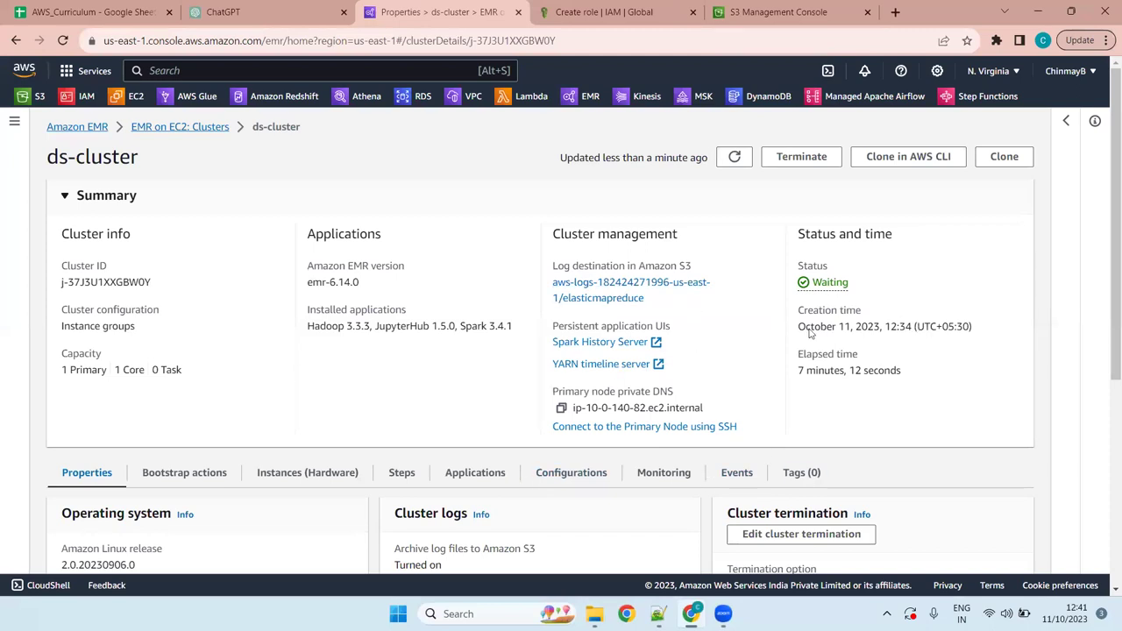
pyautogui.moveTo(899, 372); pyautogui.dragTo(799, 354)
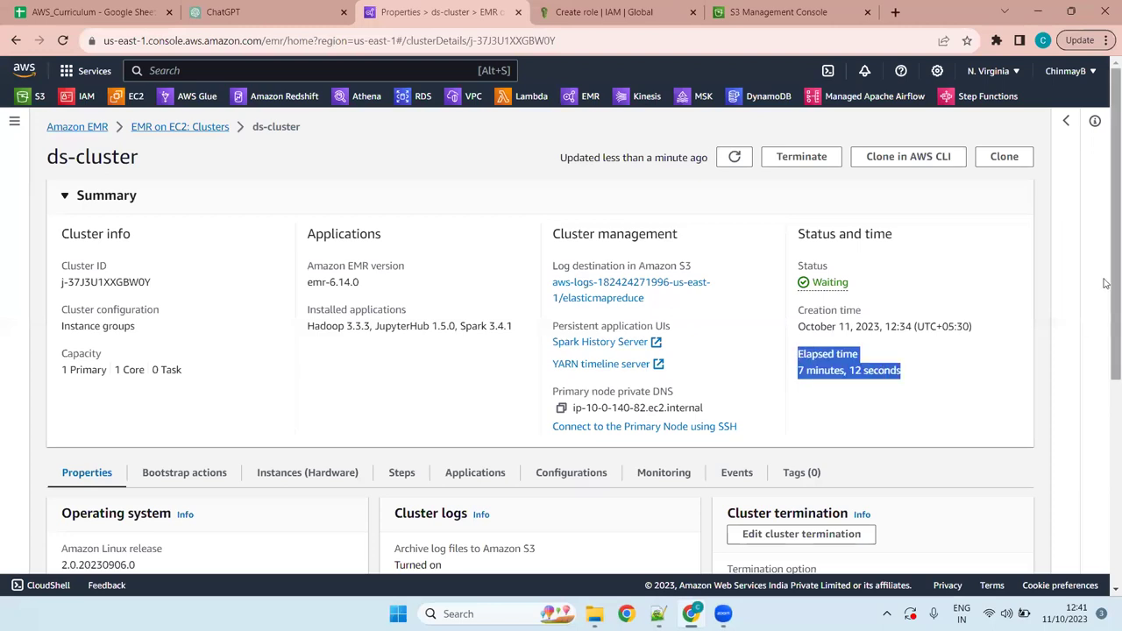
pyautogui.moveTo(1106, 229); pyautogui.dragTo(1106, 317)
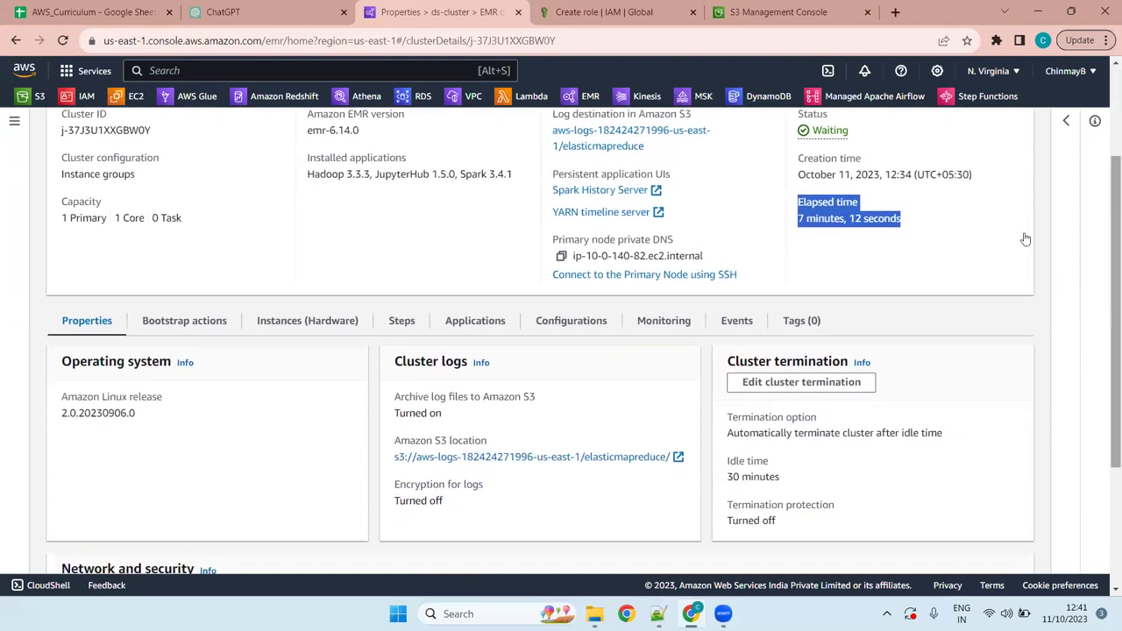
pyautogui.click(833, 235)
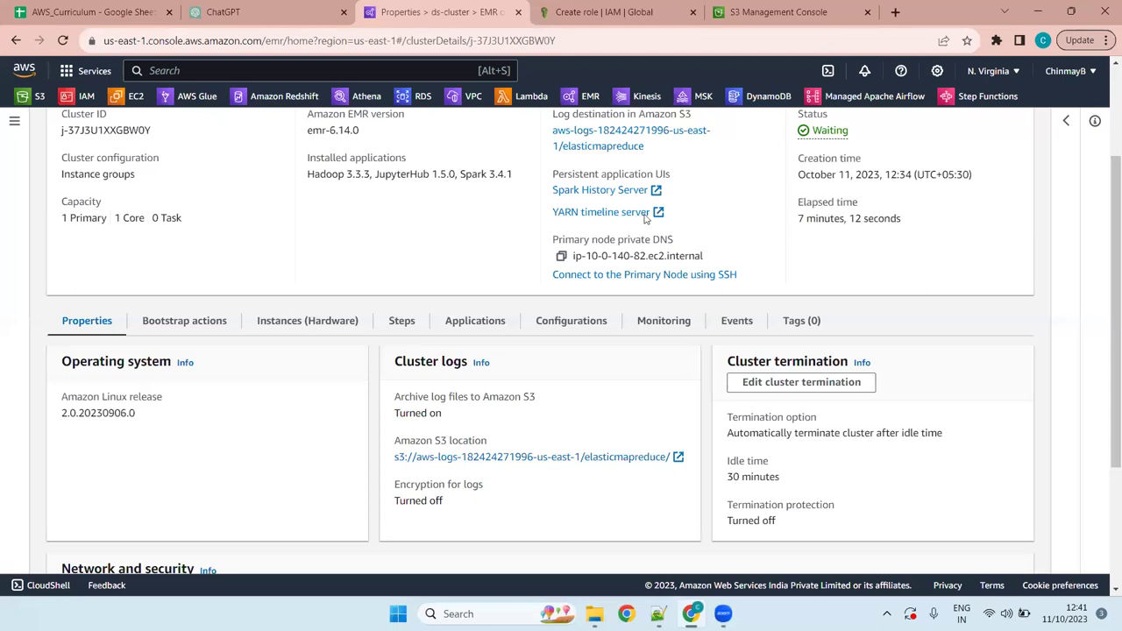
pyautogui.scroll(2, 649, 222)
pyautogui.click(731, 159)
pyautogui.click(734, 158)
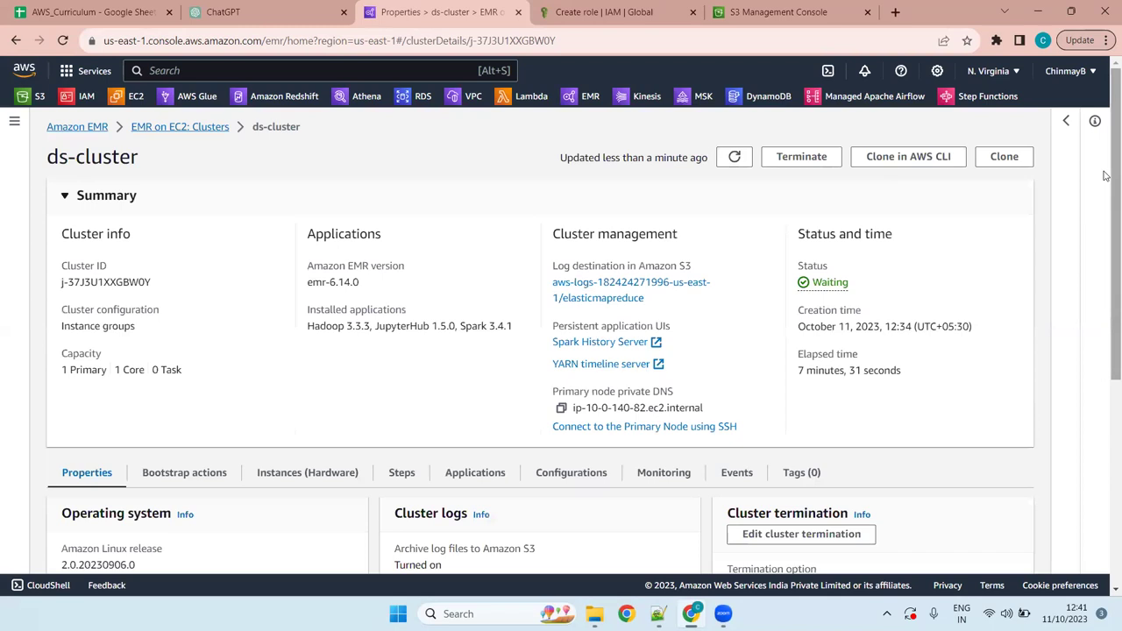
# Review the cluster properties, highlighting the Amazon Linux release, the log encryption setting and the EC2 key pair
pyautogui.scroll(-2, 1091, 318)
pyautogui.scroll(-1, 1091, 318)
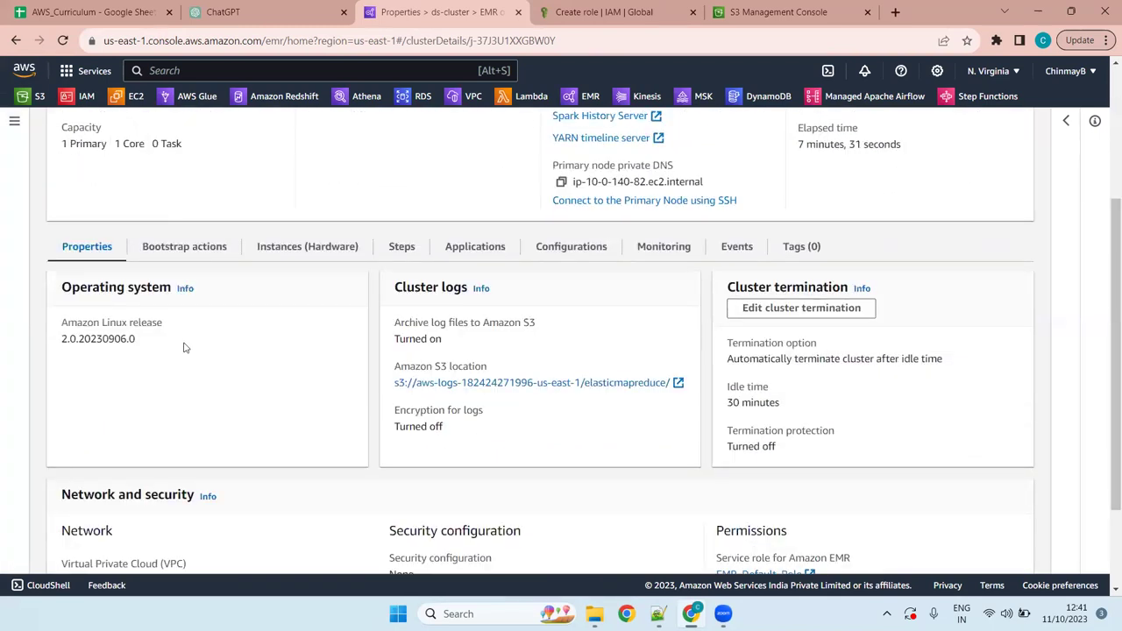
pyautogui.moveTo(134, 340); pyautogui.dragTo(63, 322)
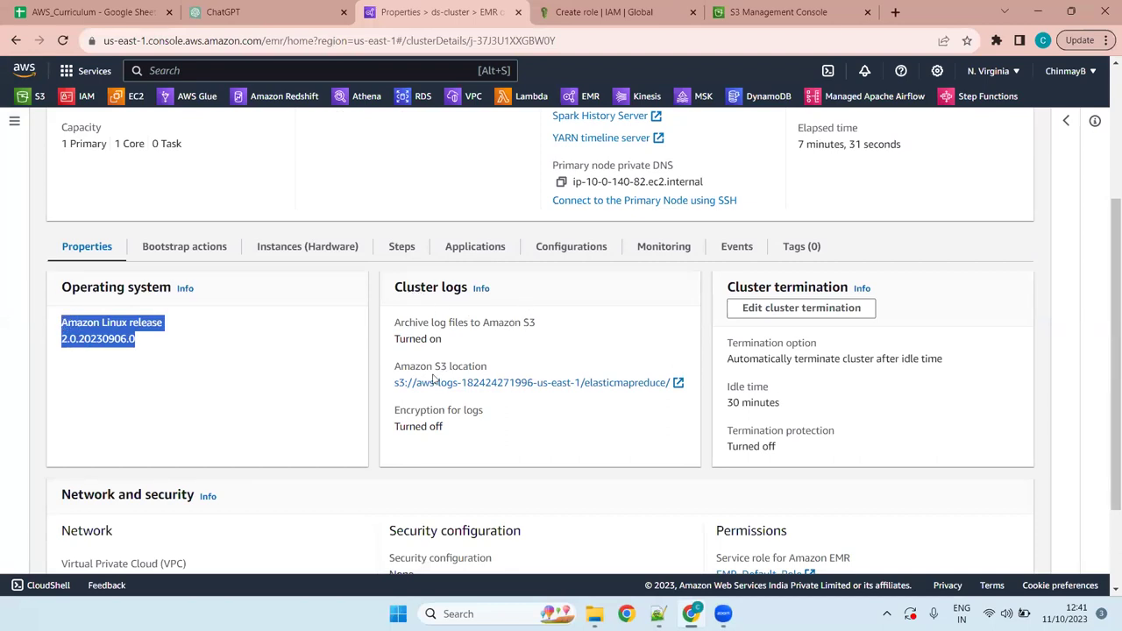
pyautogui.moveTo(445, 428); pyautogui.dragTo(393, 428)
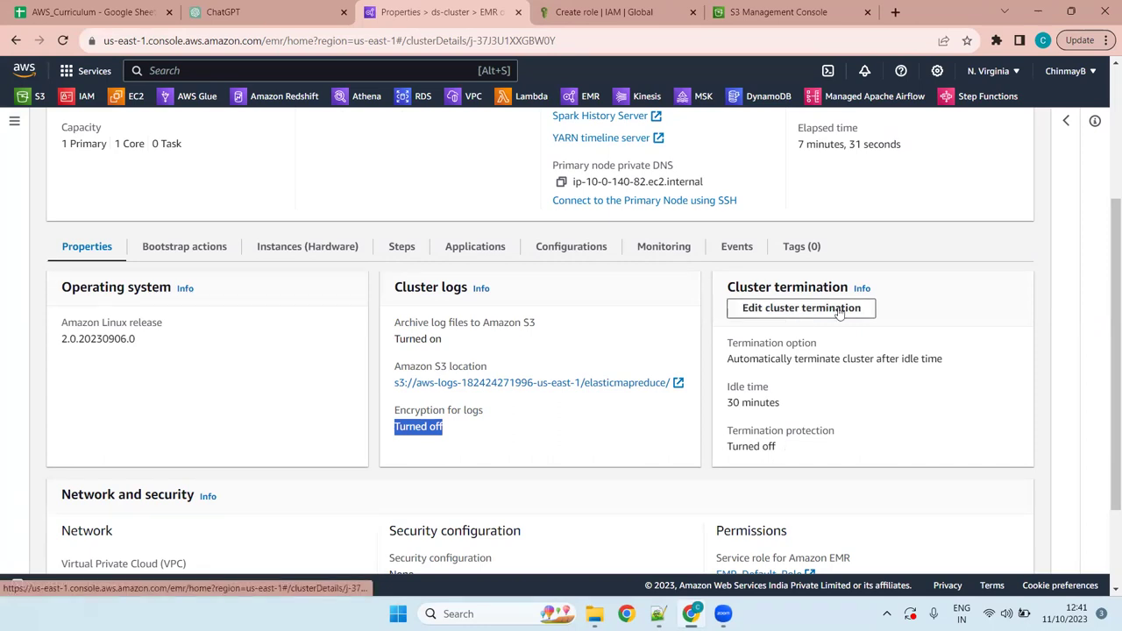
pyautogui.scroll(-2, 612, 371)
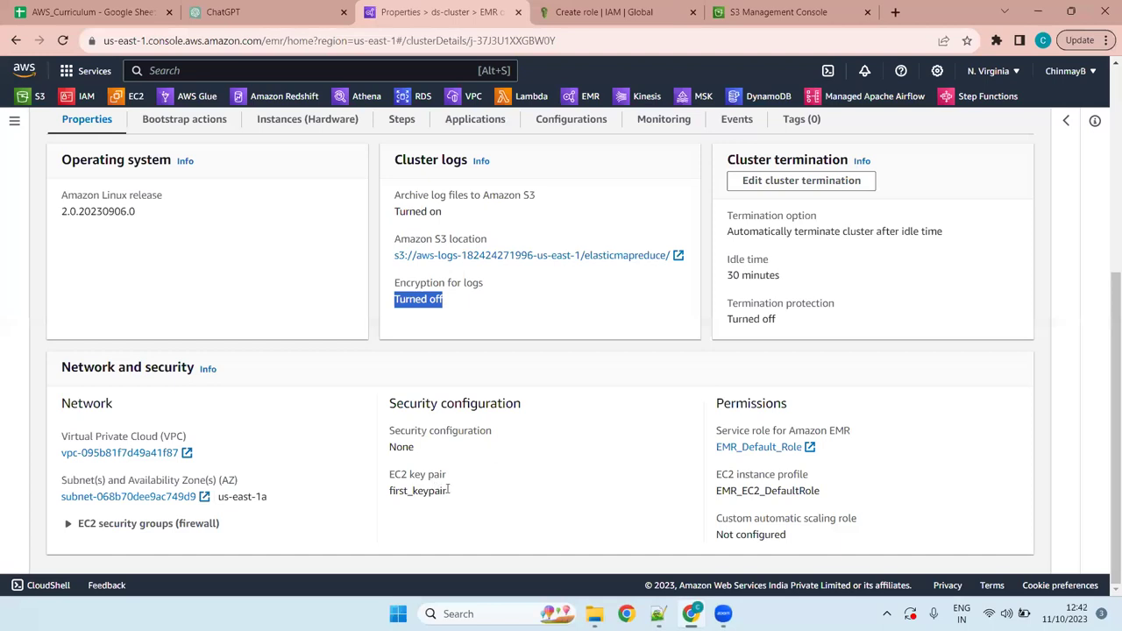
pyautogui.moveTo(455, 497); pyautogui.dragTo(383, 499)
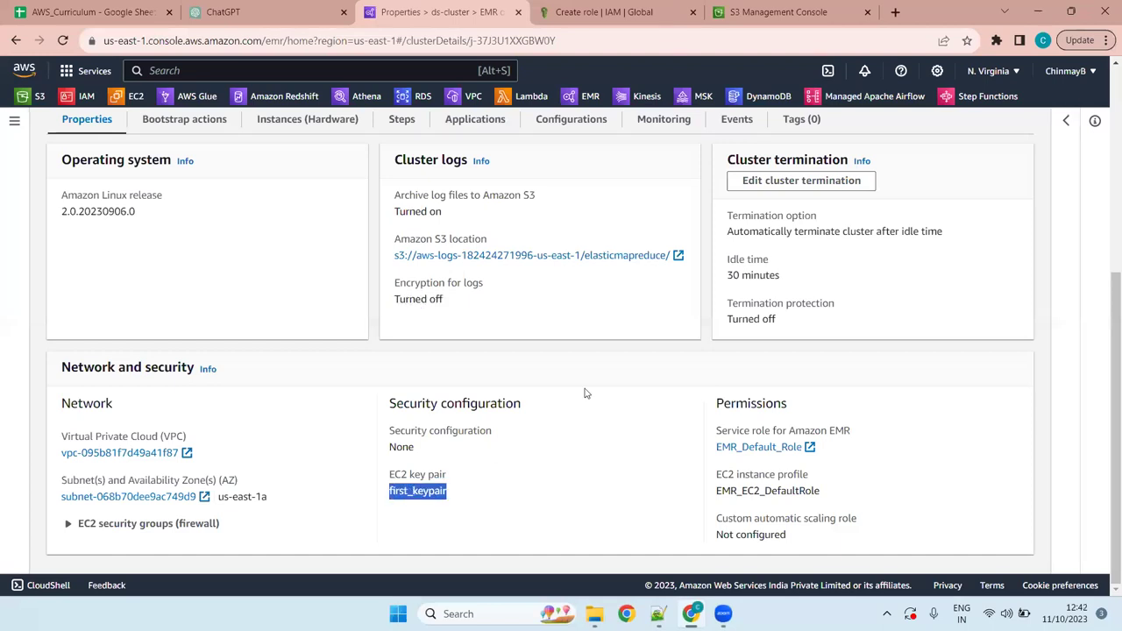
pyautogui.scroll(5, 548, 434)
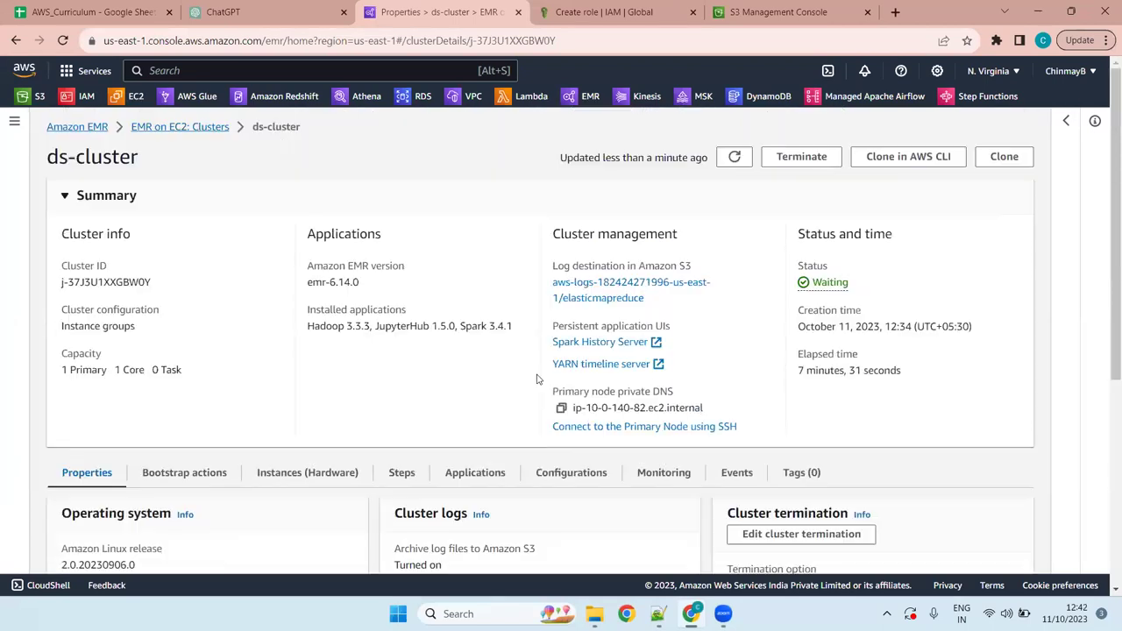
# Check the cluster's bootstrap actions, and inspect the instance types inside the Primary and Core instance groups
pyautogui.click(189, 478)
pyautogui.scroll(-2, 385, 486)
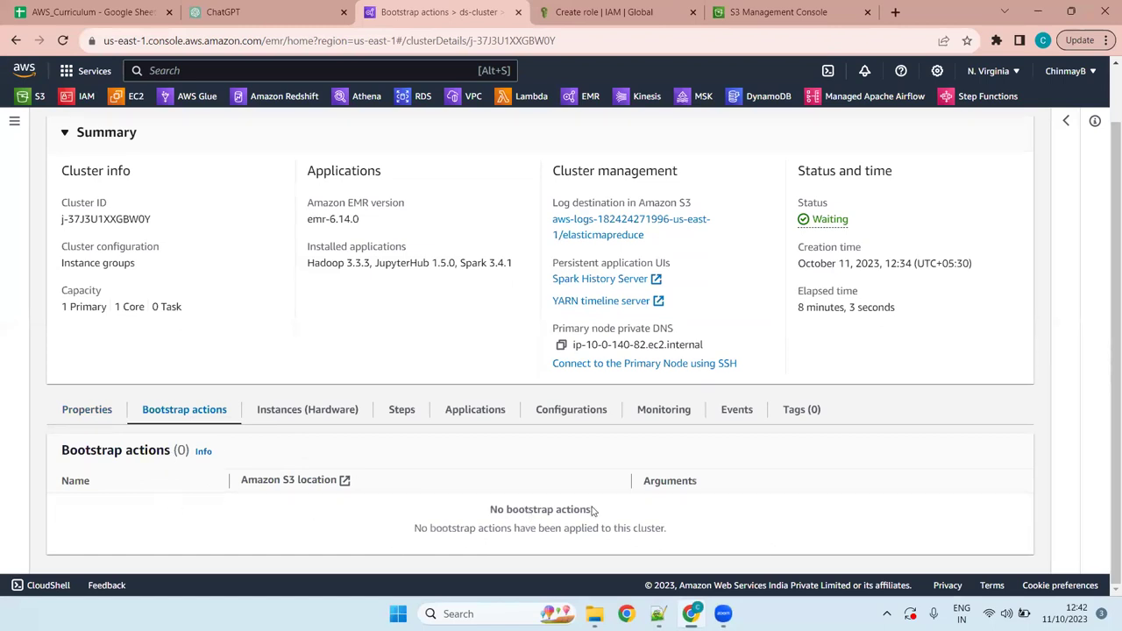
pyautogui.click(322, 415)
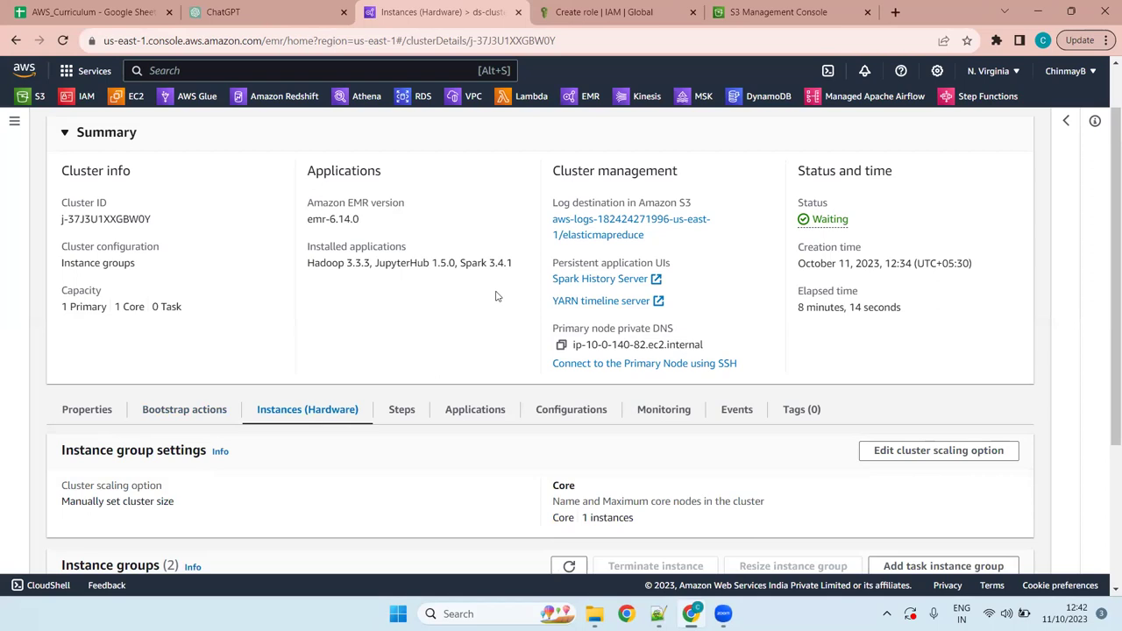
pyautogui.scroll(-3, 496, 296)
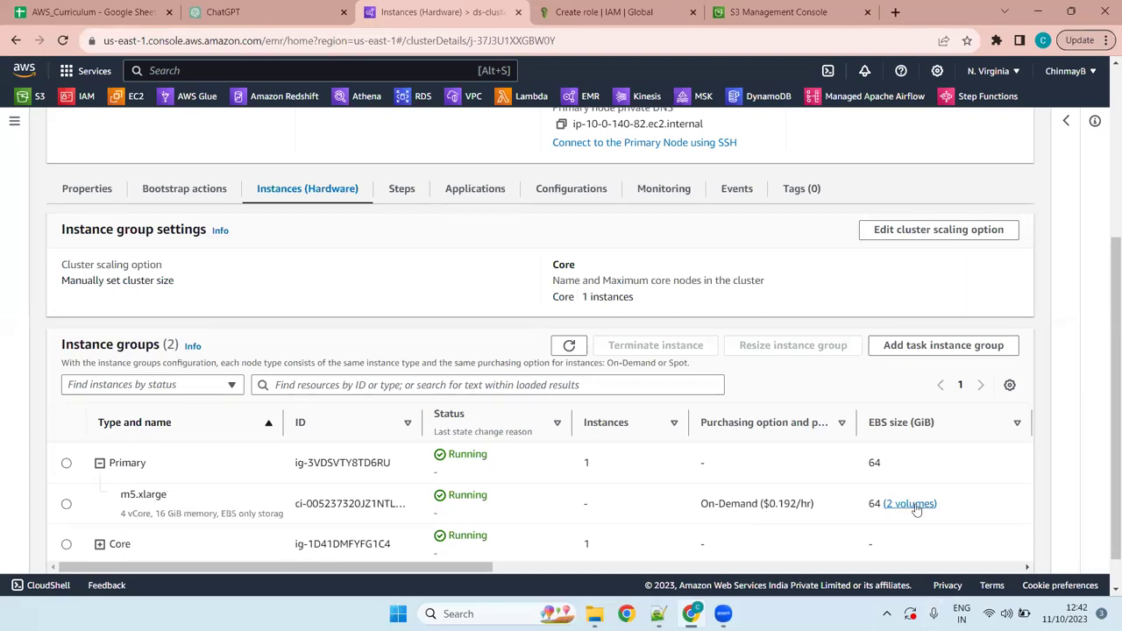
pyautogui.click(99, 462)
pyautogui.click(99, 503)
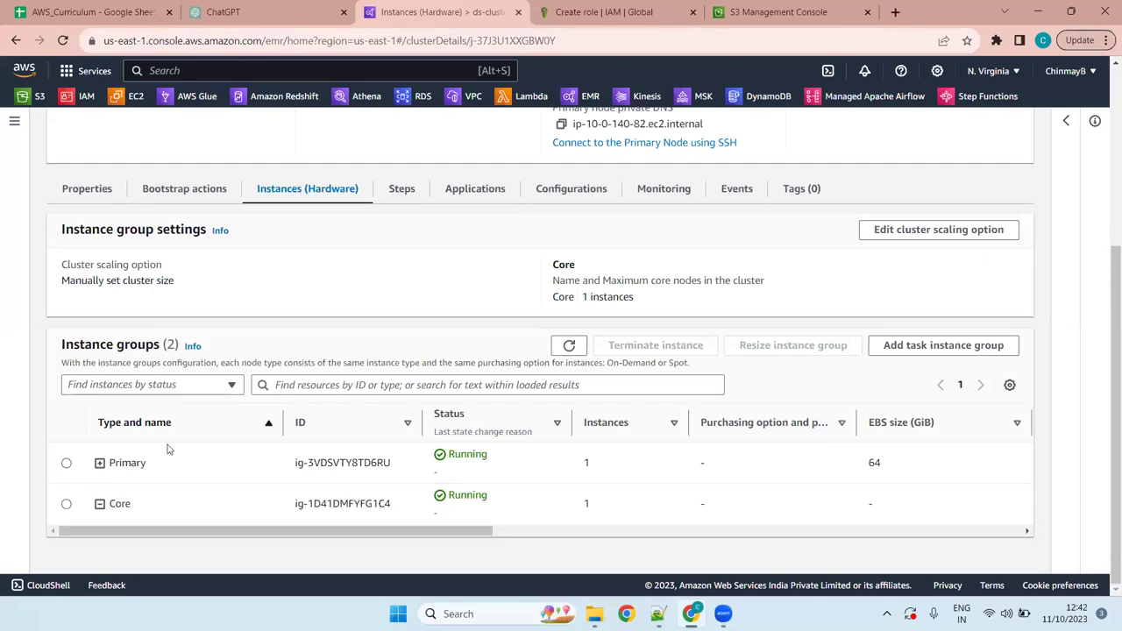
pyautogui.scroll(-1, 168, 448)
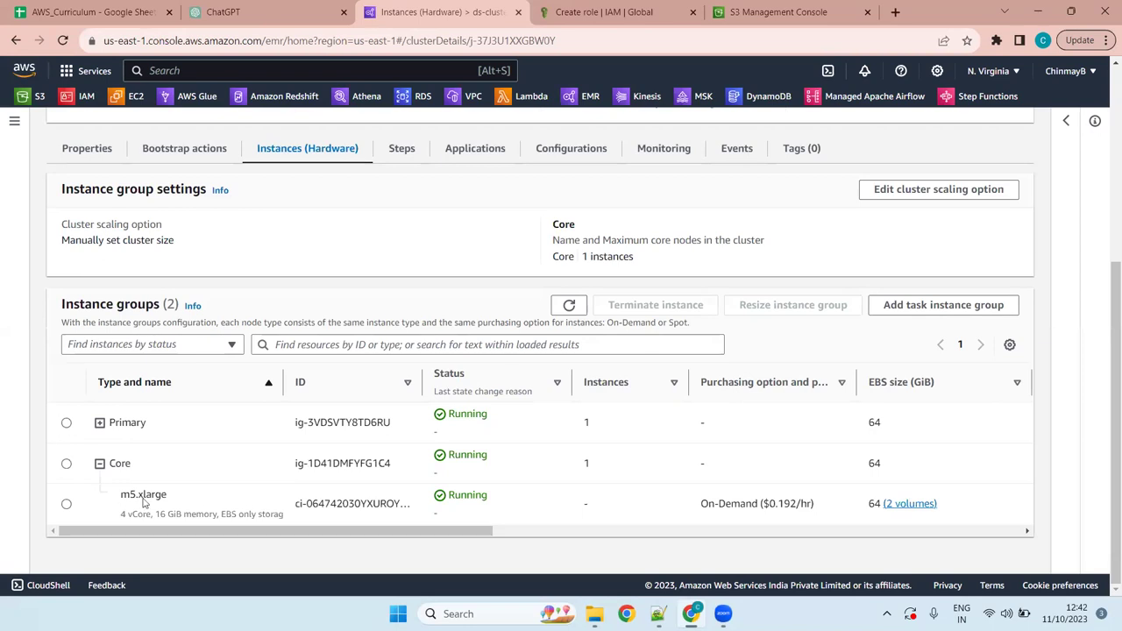
pyautogui.click(99, 465)
pyautogui.scroll(3, 323, 376)
pyautogui.scroll(-3, 324, 376)
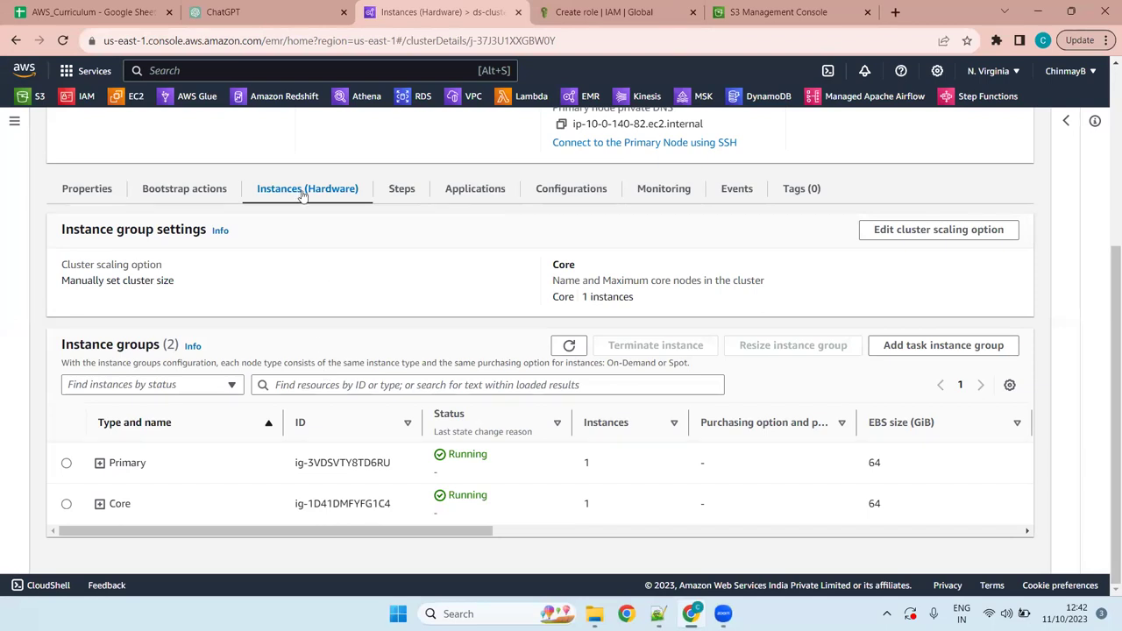
# View the cluster's steps, look over the settings for adding a step, and cancel without adding one
pyautogui.click(398, 193)
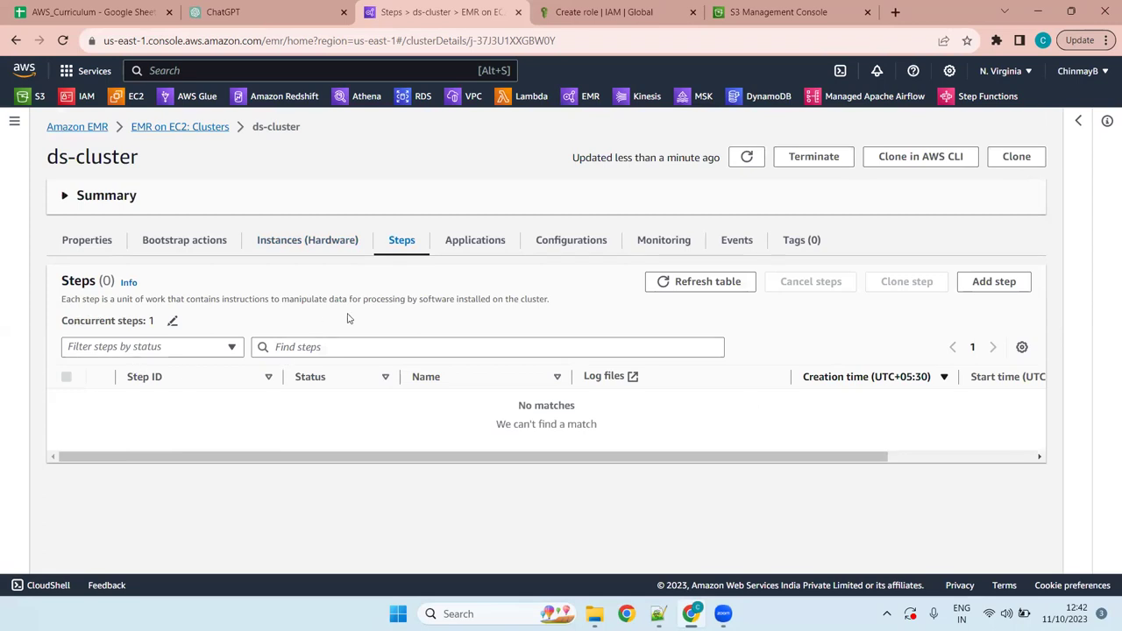
pyautogui.click(1000, 282)
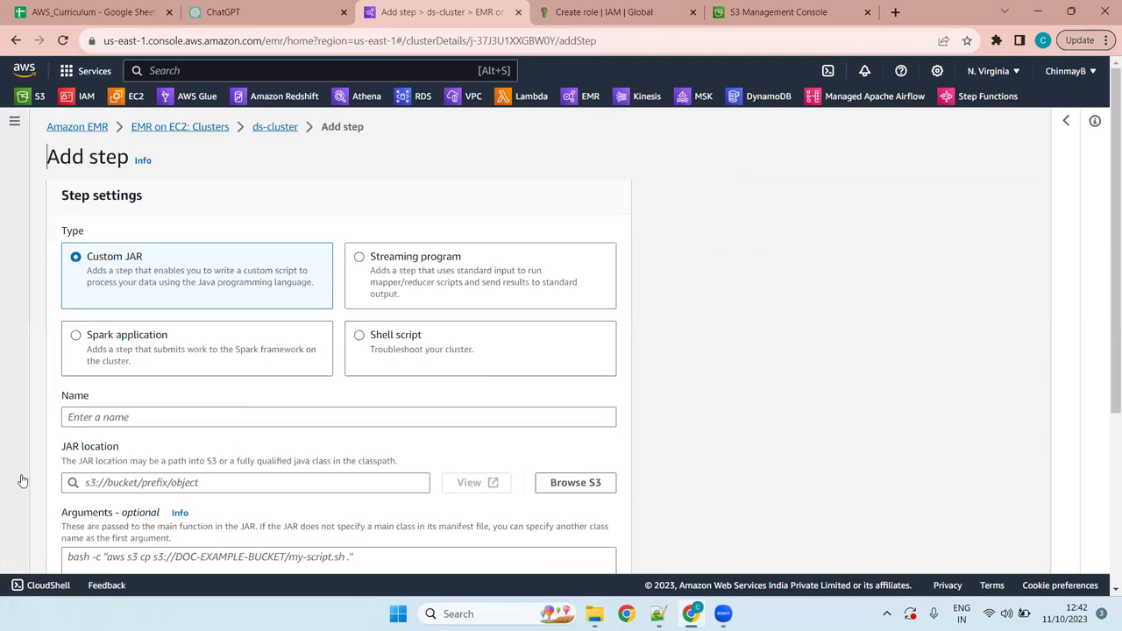
pyautogui.scroll(-3, 198, 436)
pyautogui.scroll(3, 199, 436)
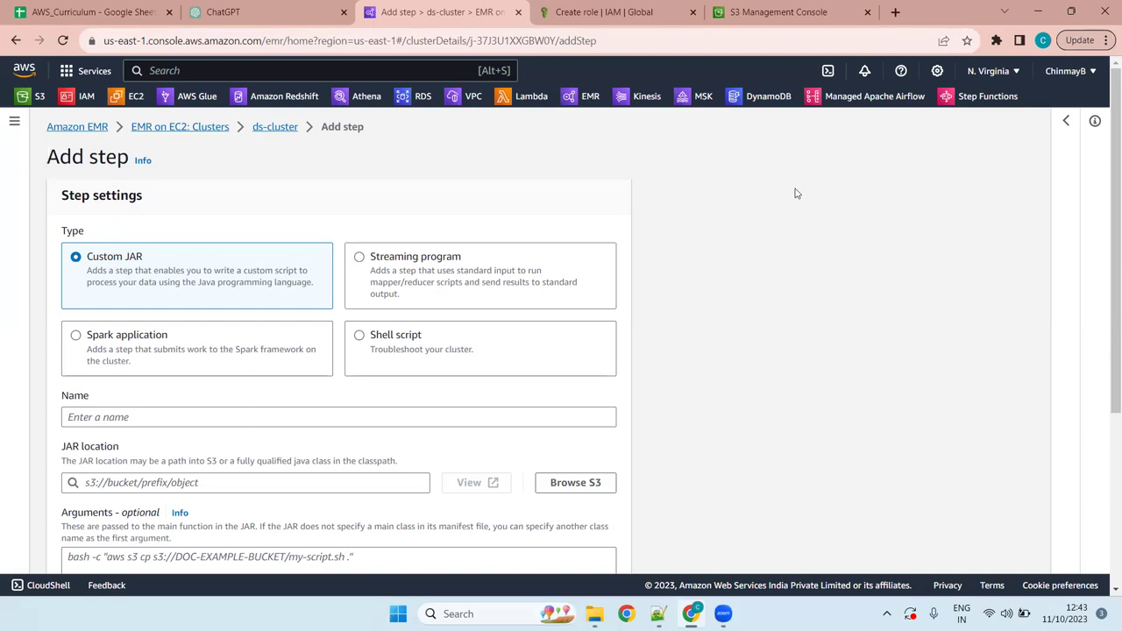
pyautogui.scroll(-3, 551, 346)
pyautogui.click(518, 553)
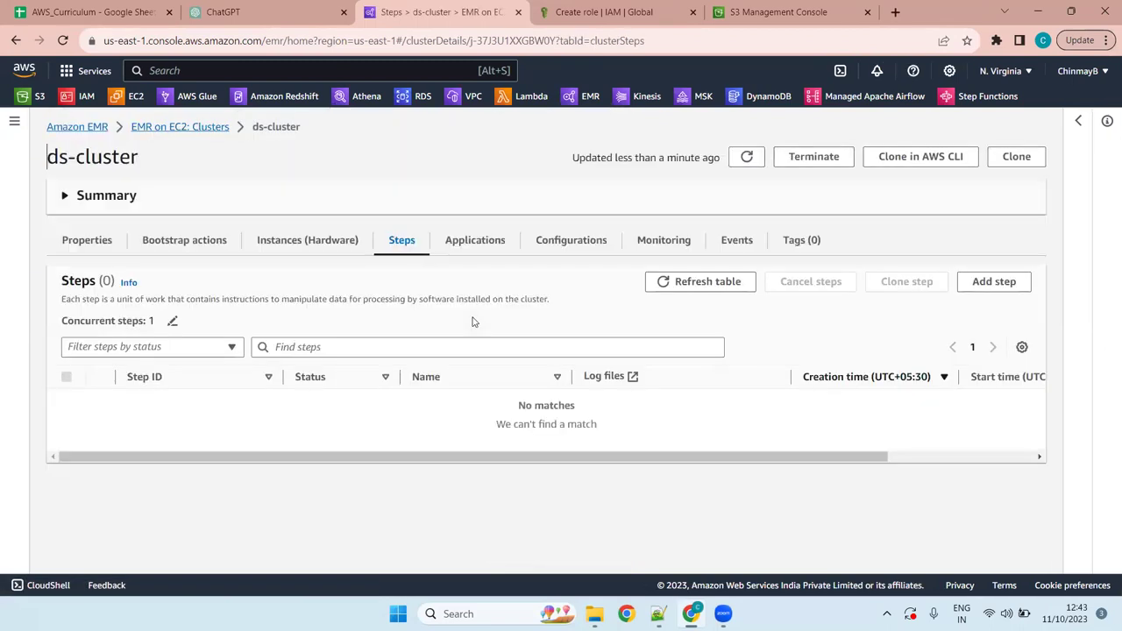
# Look through the cluster's application user interfaces and installed applications
pyautogui.click(464, 232)
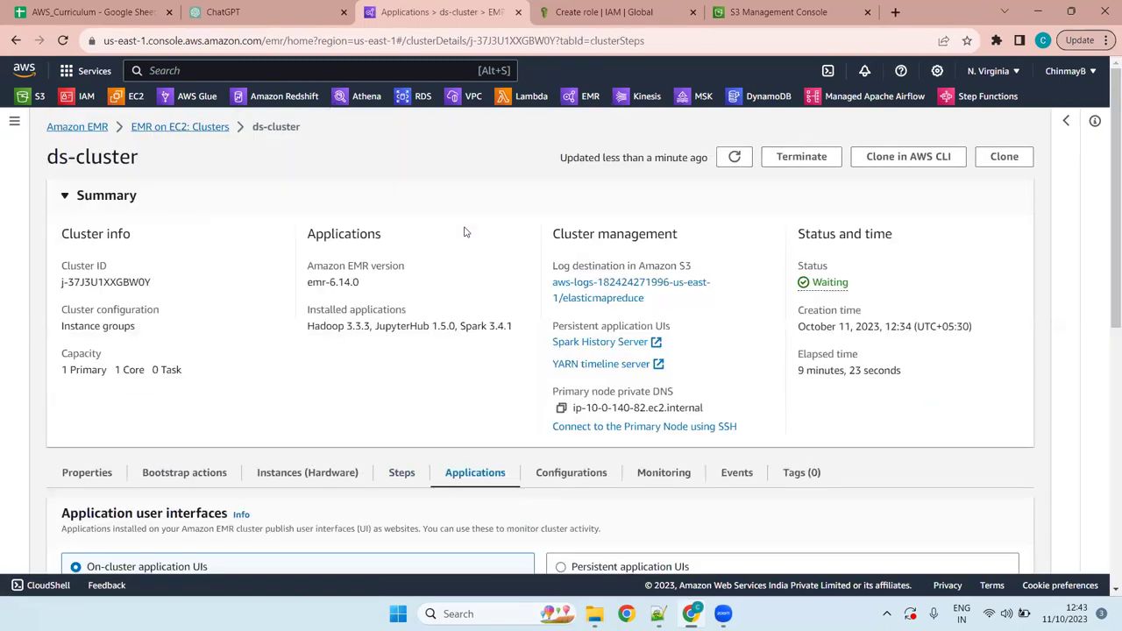
pyautogui.scroll(-5, 465, 231)
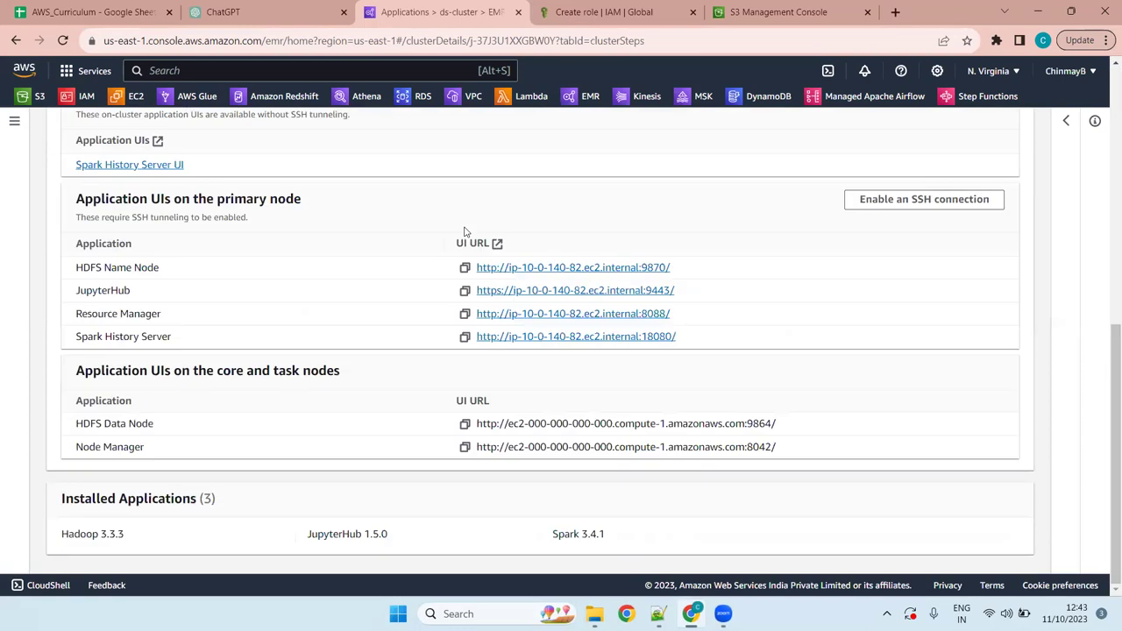
# Examine the on-cluster application UIs of the primary node, highlighting the Resource Manager entry
pyautogui.scroll(4, 464, 232)
pyautogui.scroll(-4, 463, 230)
pyautogui.scroll(10, 418, 418)
pyautogui.scroll(-4, 438, 386)
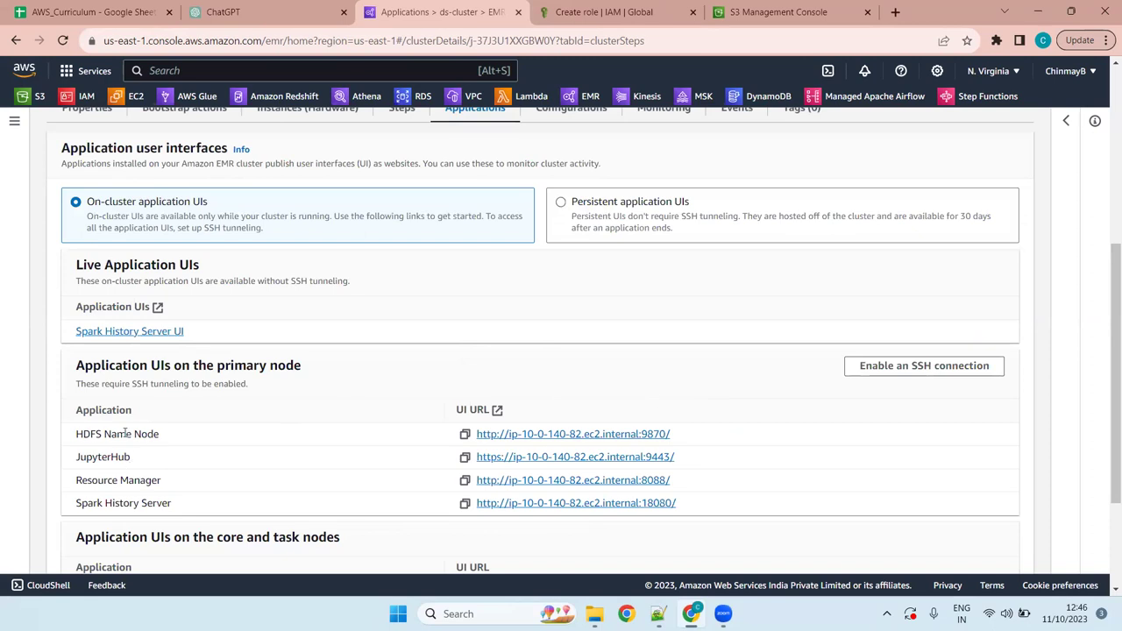
pyautogui.scroll(-2, 203, 377)
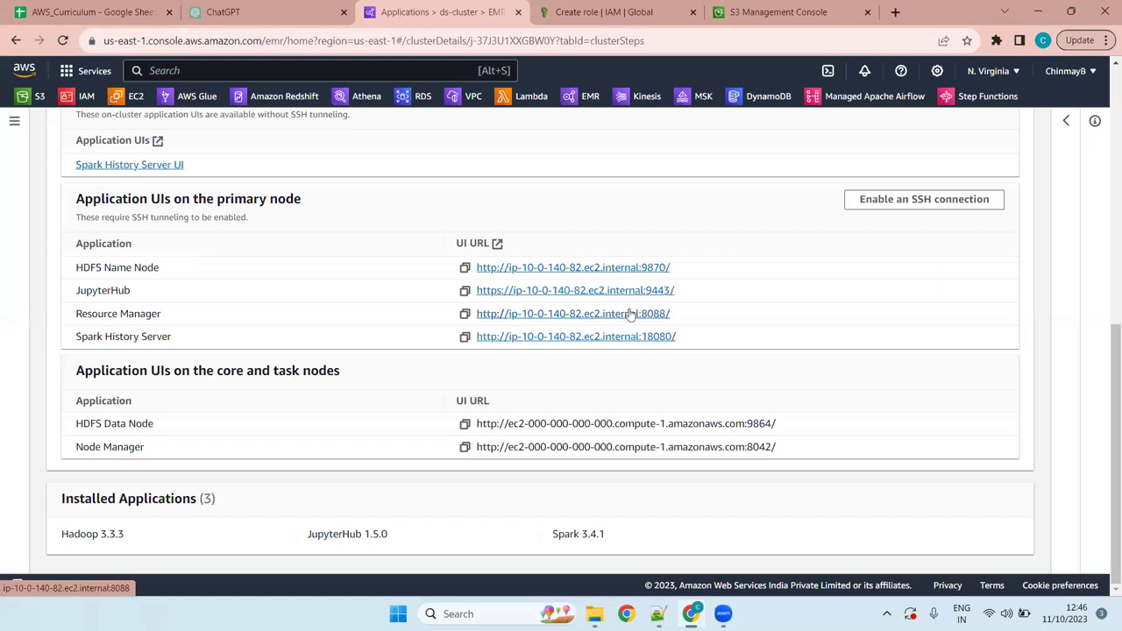
pyautogui.moveTo(163, 317); pyautogui.dragTo(59, 321)
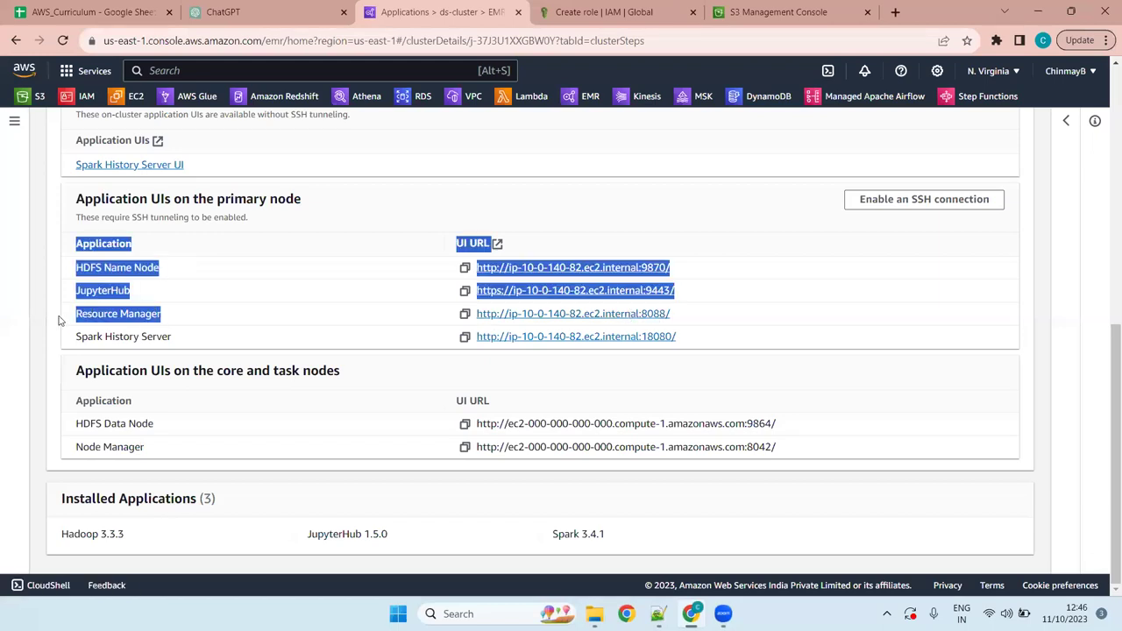
pyautogui.click(775, 317)
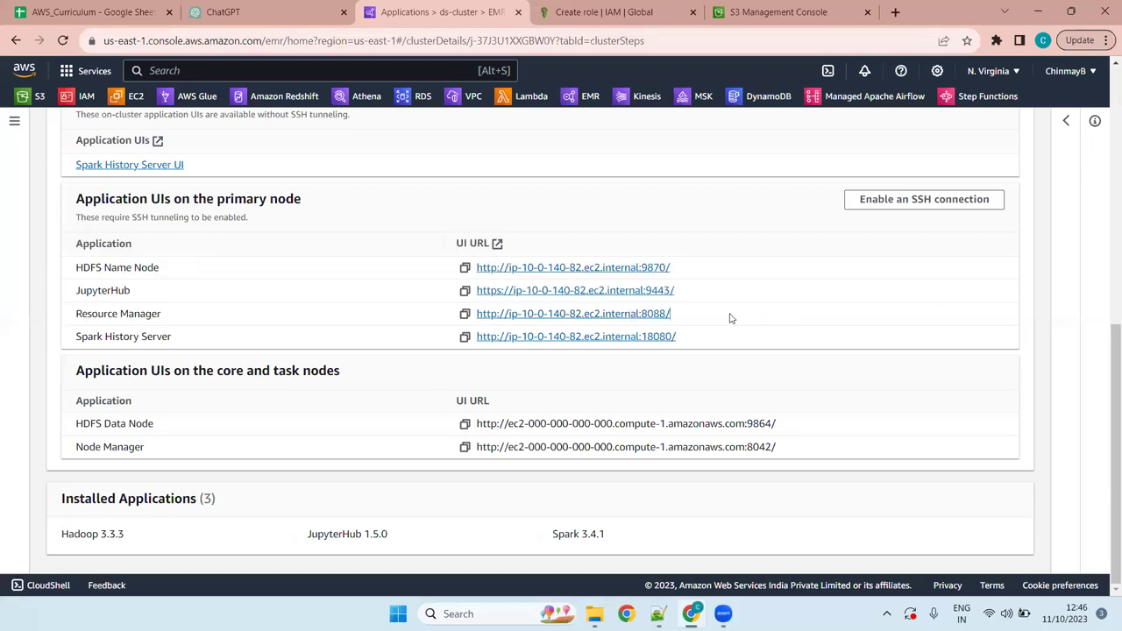
pyautogui.click(210, 344)
pyautogui.scroll(4, 450, 411)
pyautogui.scroll(-4, 451, 411)
pyautogui.scroll(6, 451, 411)
pyautogui.scroll(-2, 451, 411)
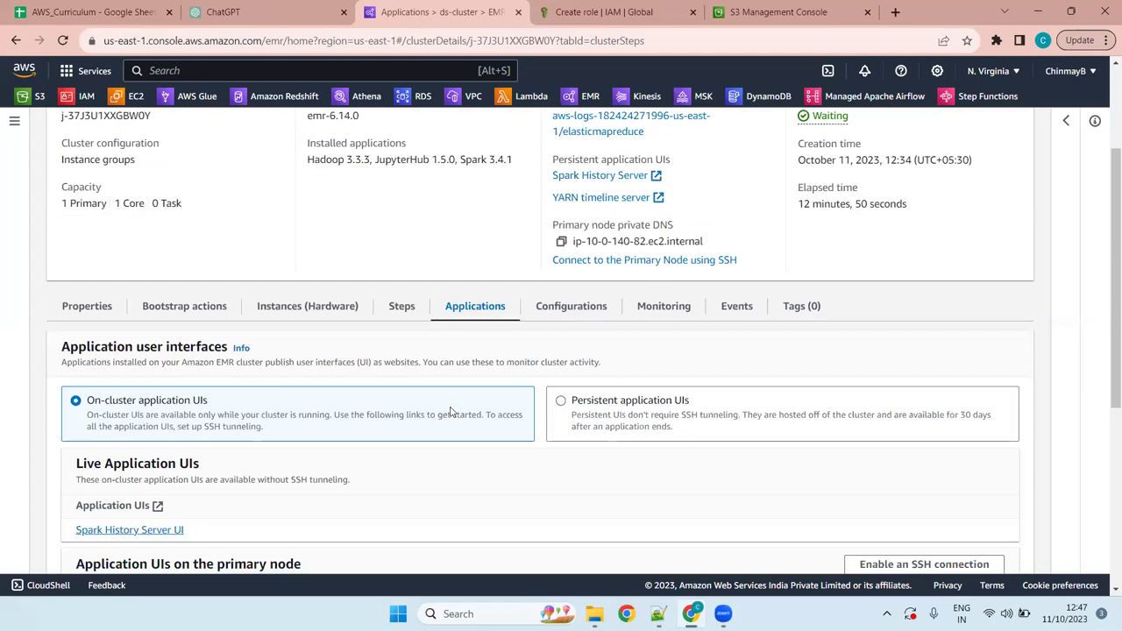
# View the cluster configurations and the instance group configurations of ds-cluster
pyautogui.click(572, 303)
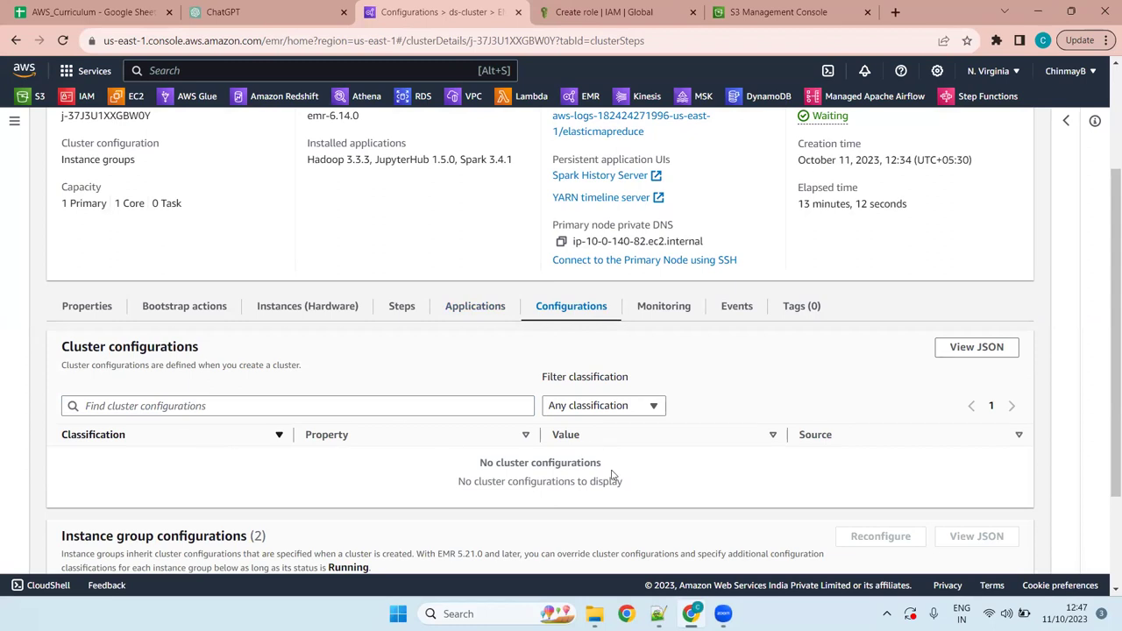
pyautogui.click(645, 404)
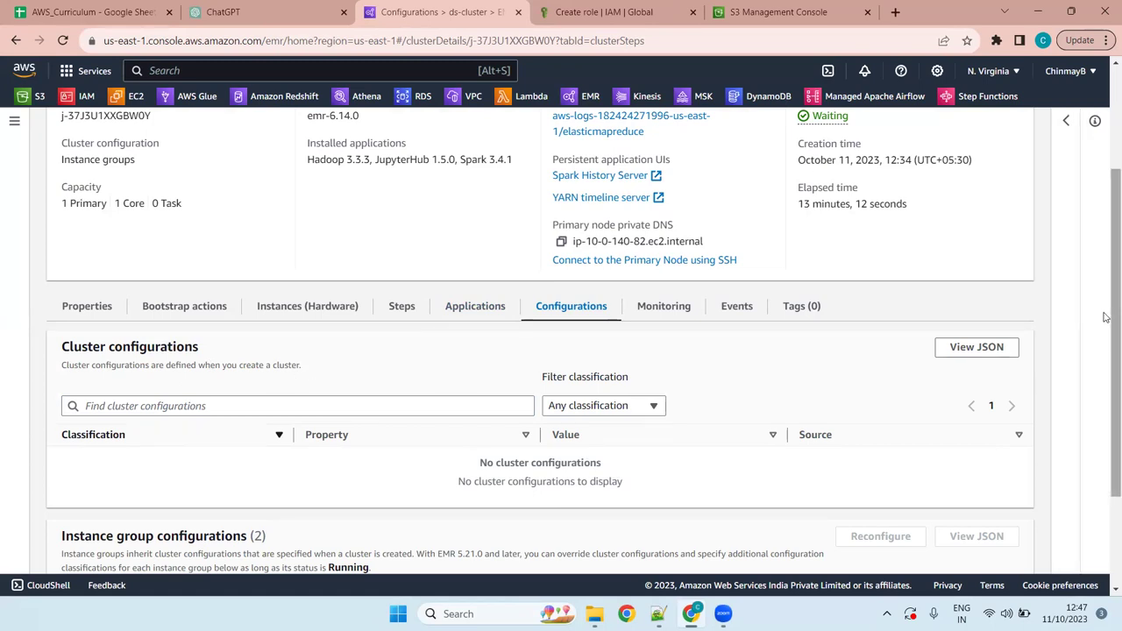
pyautogui.moveTo(1104, 339); pyautogui.dragTo(1106, 373)
pyautogui.moveTo(1106, 413); pyautogui.dragTo(1107, 473)
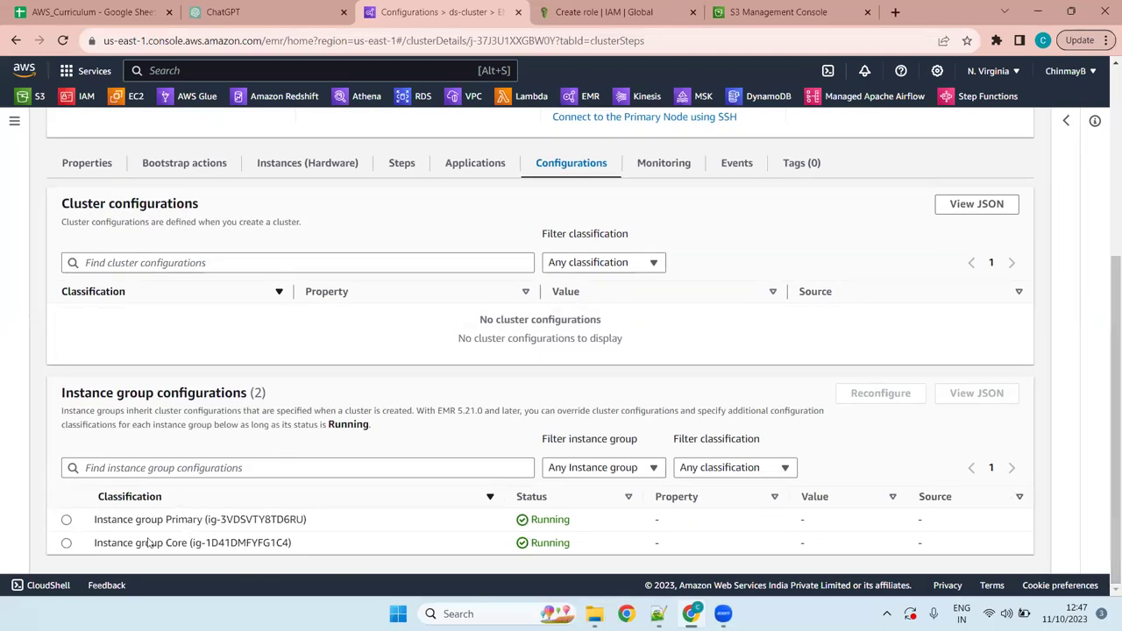
# Select the Primary and then the Core instance group, open the Core group's reconfiguration settings, and cancel without saving changes
pyautogui.click(66, 520)
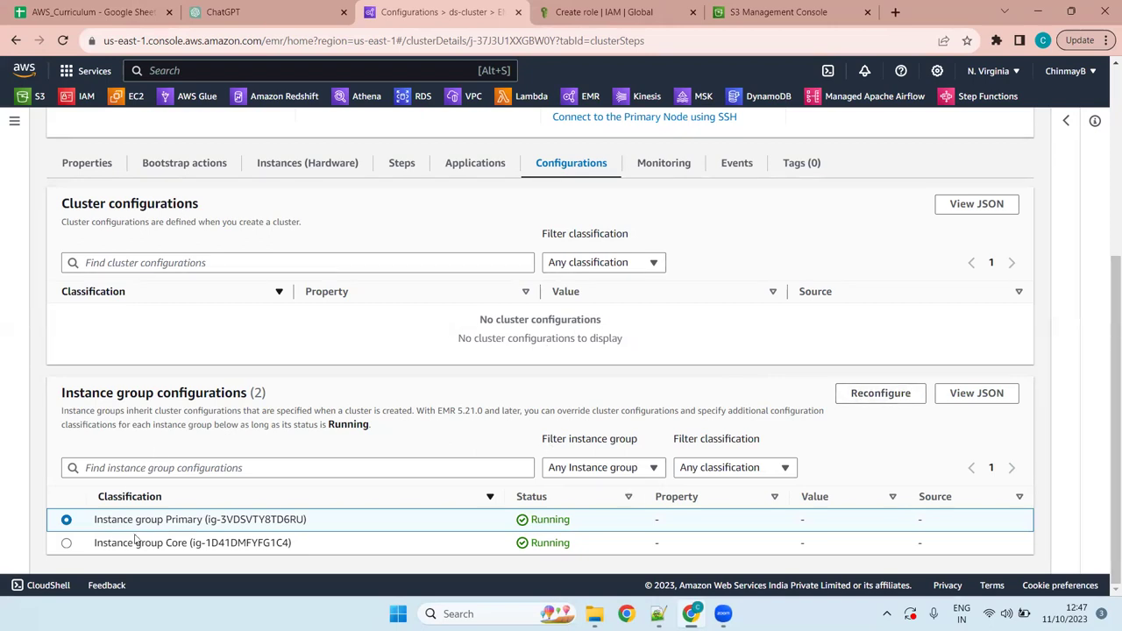
pyautogui.click(75, 544)
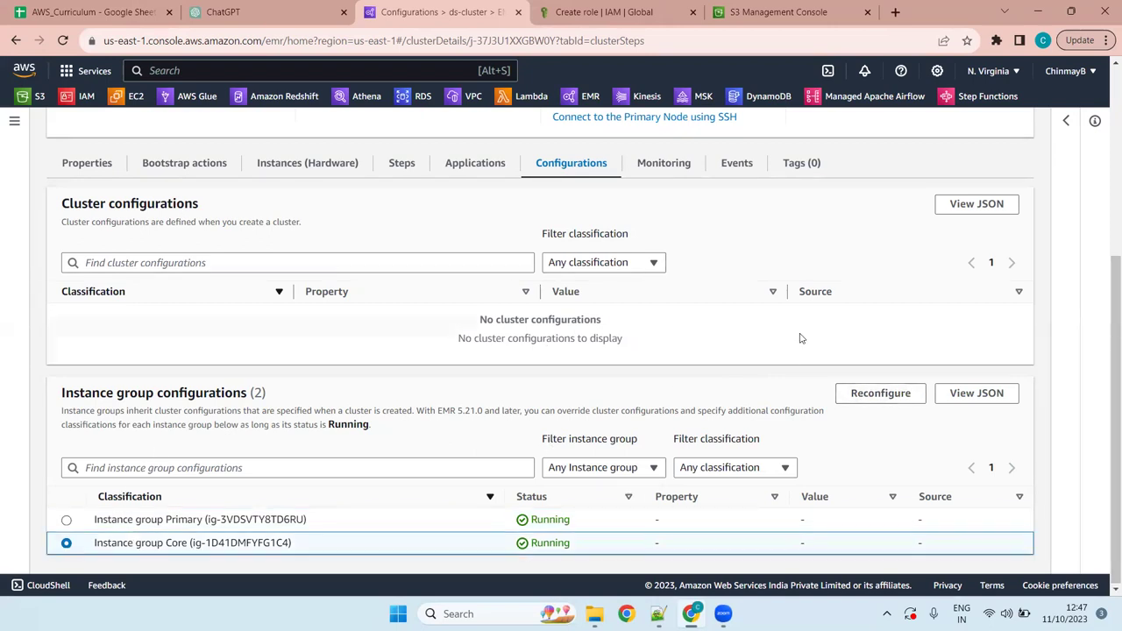
pyautogui.click(888, 396)
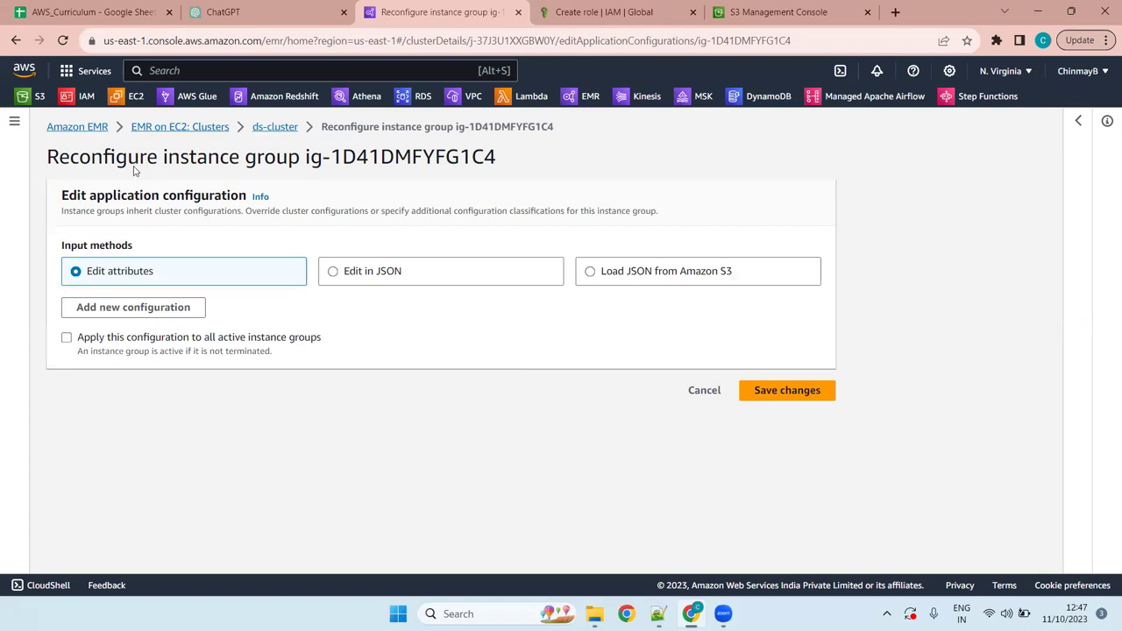
pyautogui.click(702, 394)
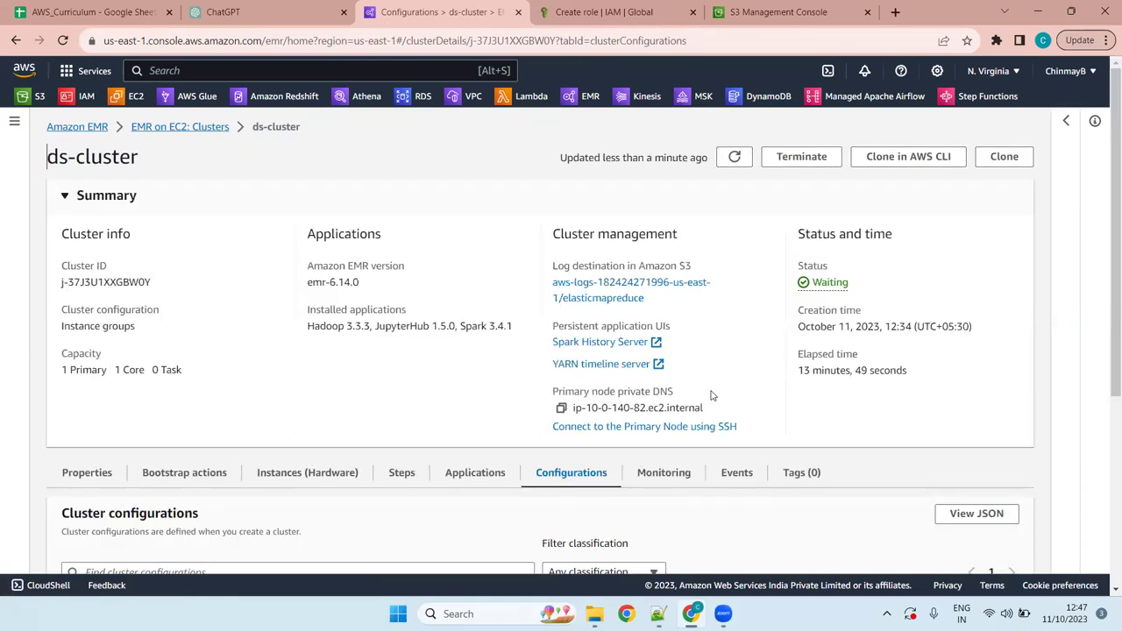
# Read the instance group configurations note, highlighting the part about overriding configurations with EMR 5.21.0 and later
pyautogui.scroll(-4, 486, 385)
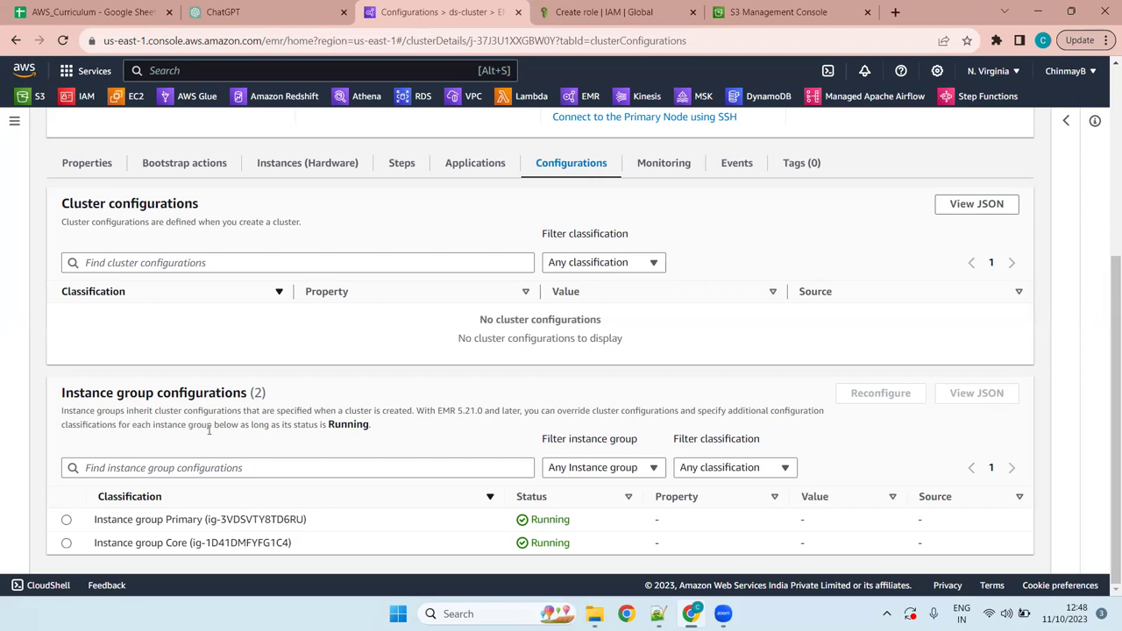
pyautogui.moveTo(375, 433); pyautogui.dragTo(671, 498)
pyautogui.click(720, 415)
pyautogui.moveTo(374, 428); pyautogui.dragTo(645, 412)
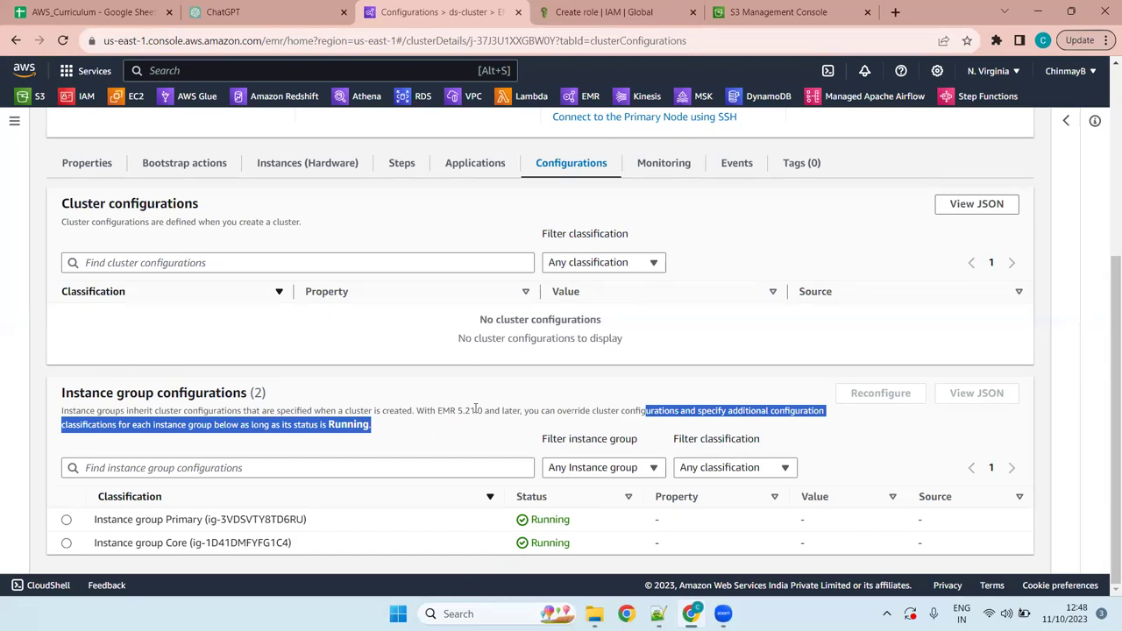
pyautogui.click(378, 433)
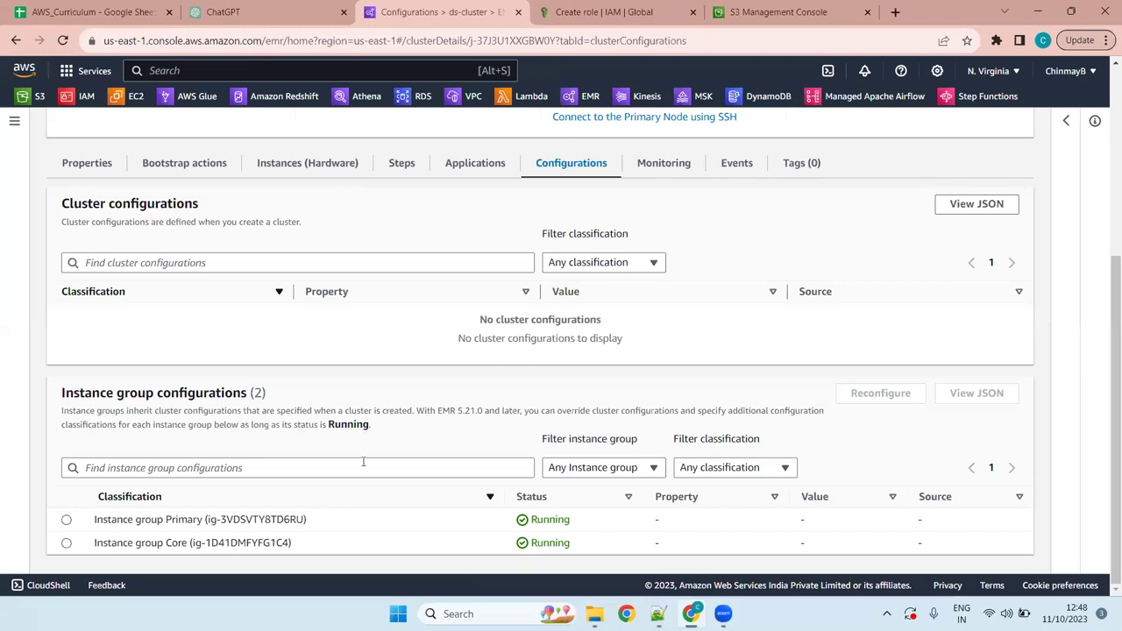
pyautogui.moveTo(417, 410); pyautogui.dragTo(521, 409)
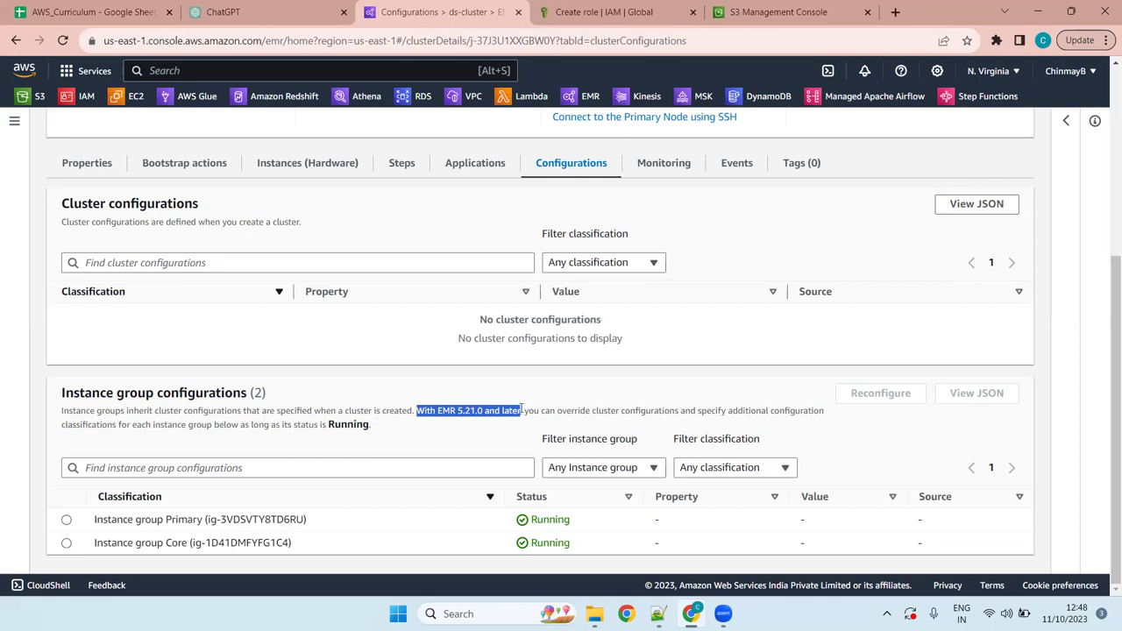
pyautogui.click(478, 416)
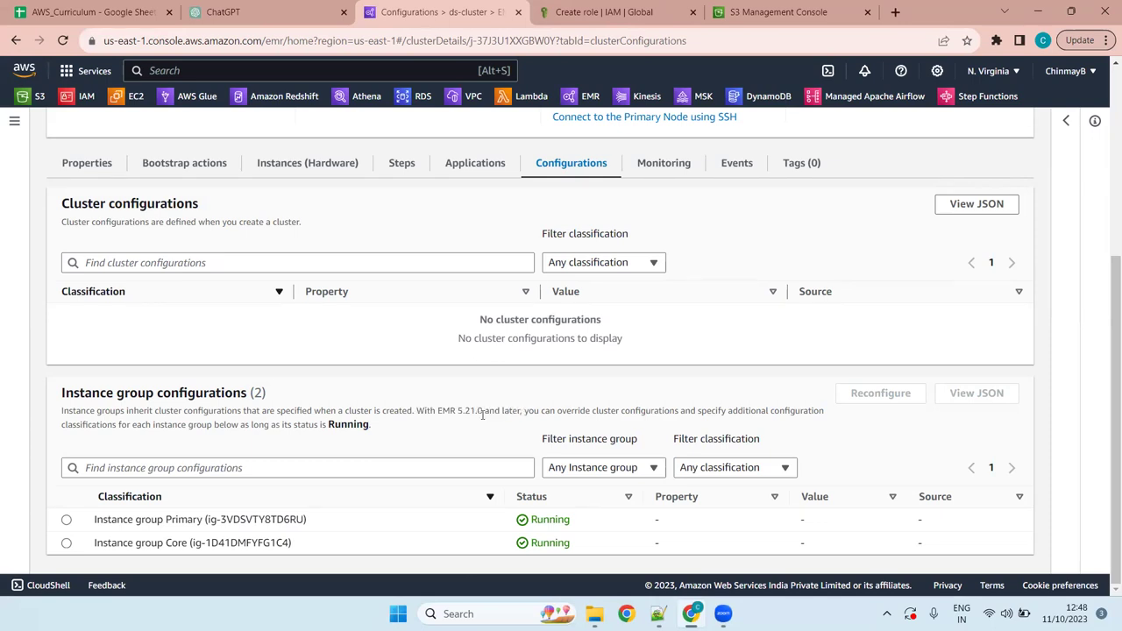
pyautogui.moveTo(522, 411); pyautogui.dragTo(415, 412)
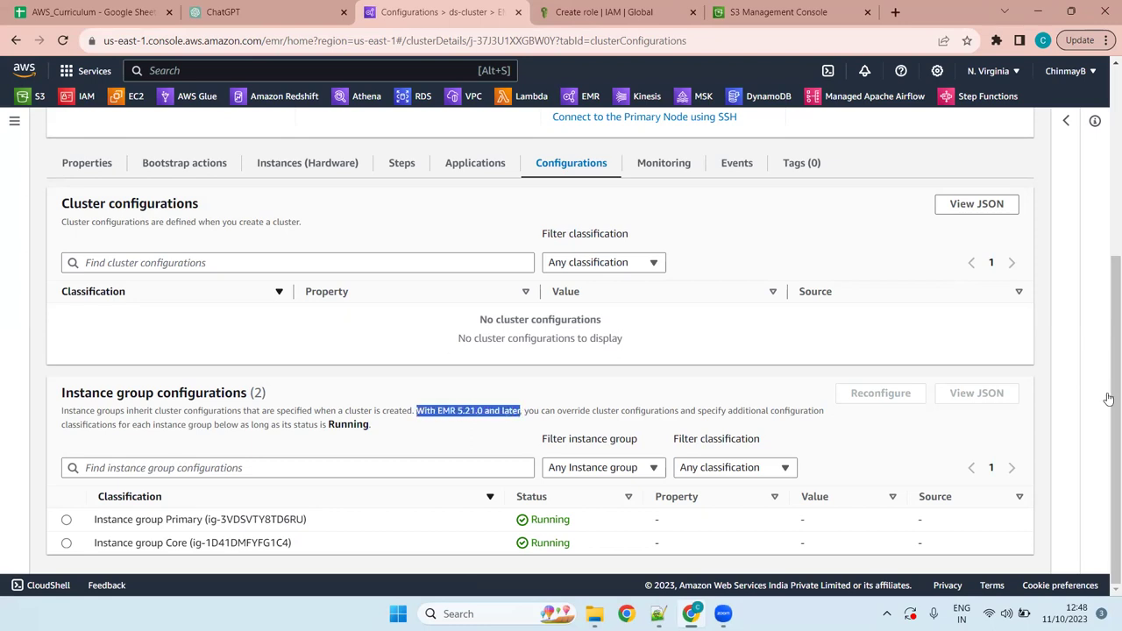
pyautogui.click(467, 407)
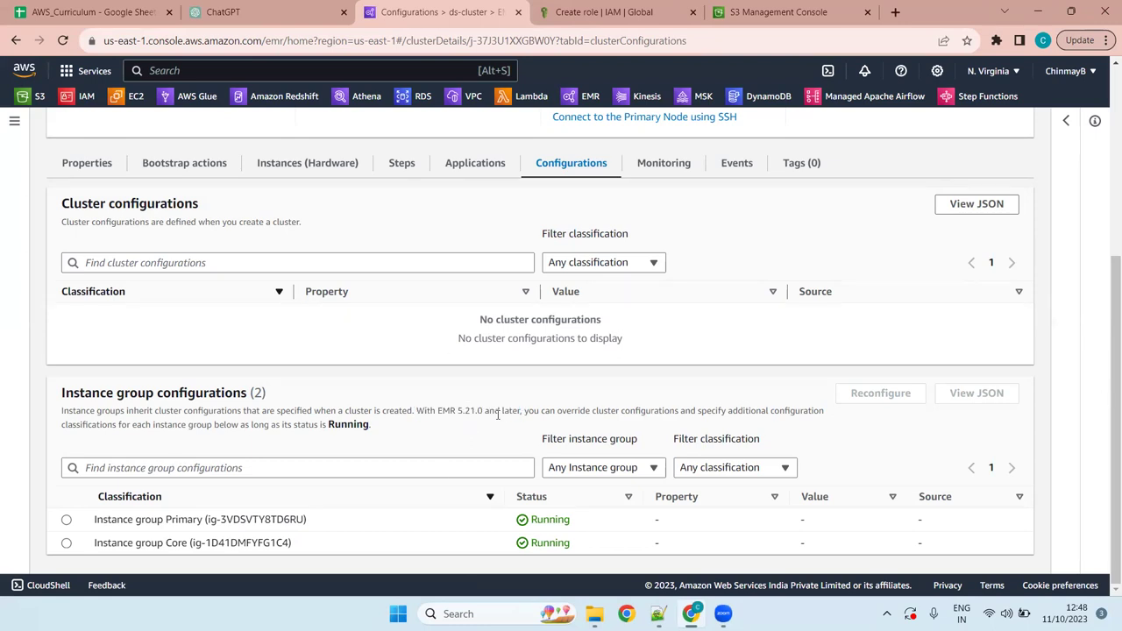
pyautogui.moveTo(484, 410); pyautogui.dragTo(444, 410)
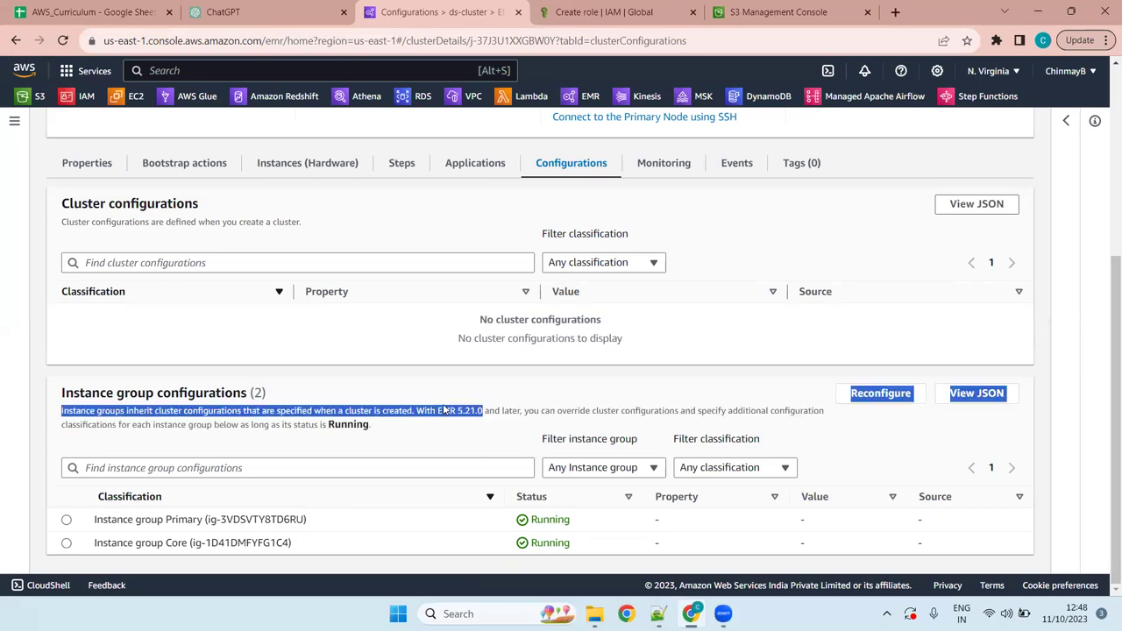
pyautogui.click(507, 407)
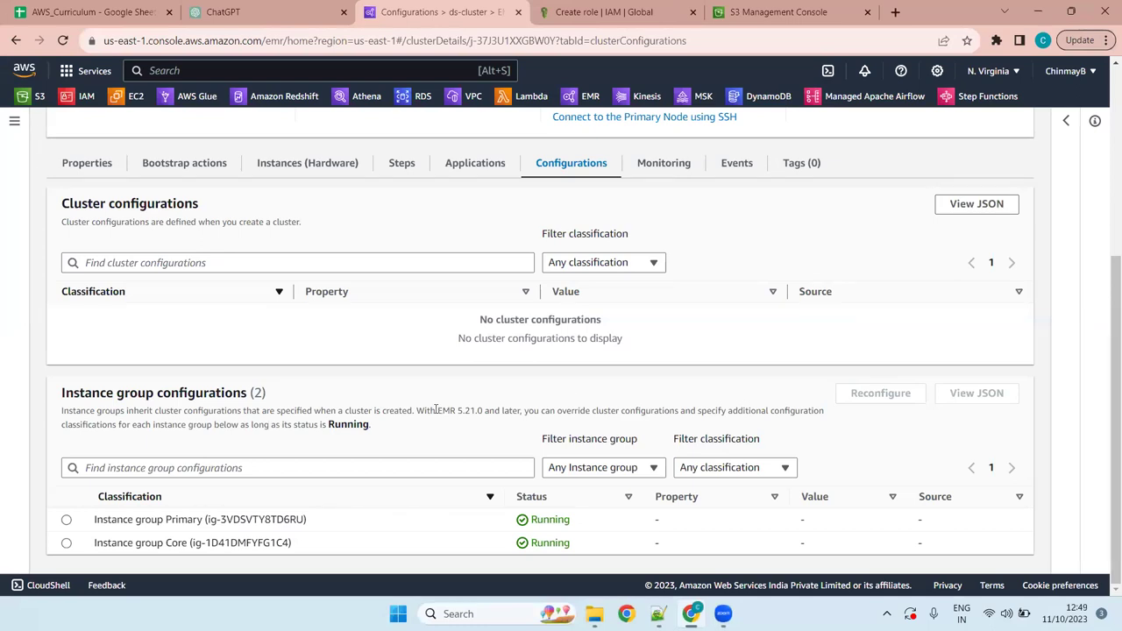
pyautogui.moveTo(435, 410); pyautogui.dragTo(483, 410)
# Open the cluster's monitoring view and look over the CloudWatch metrics for cluster status
pyautogui.scroll(4, 592, 401)
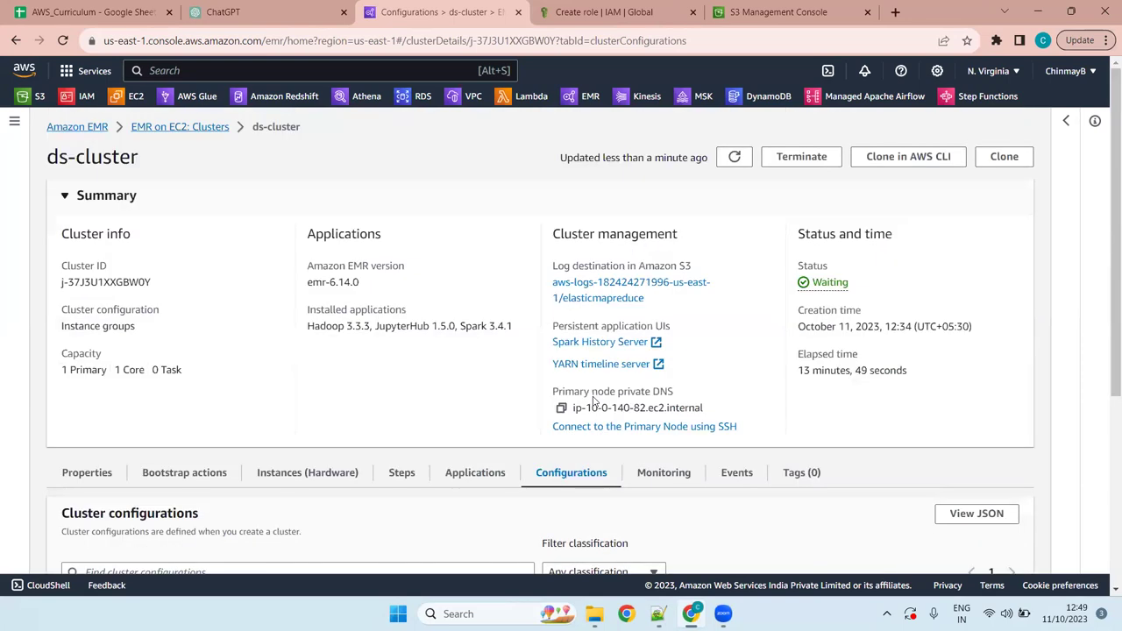
pyautogui.click(663, 469)
pyautogui.scroll(-4, 285, 315)
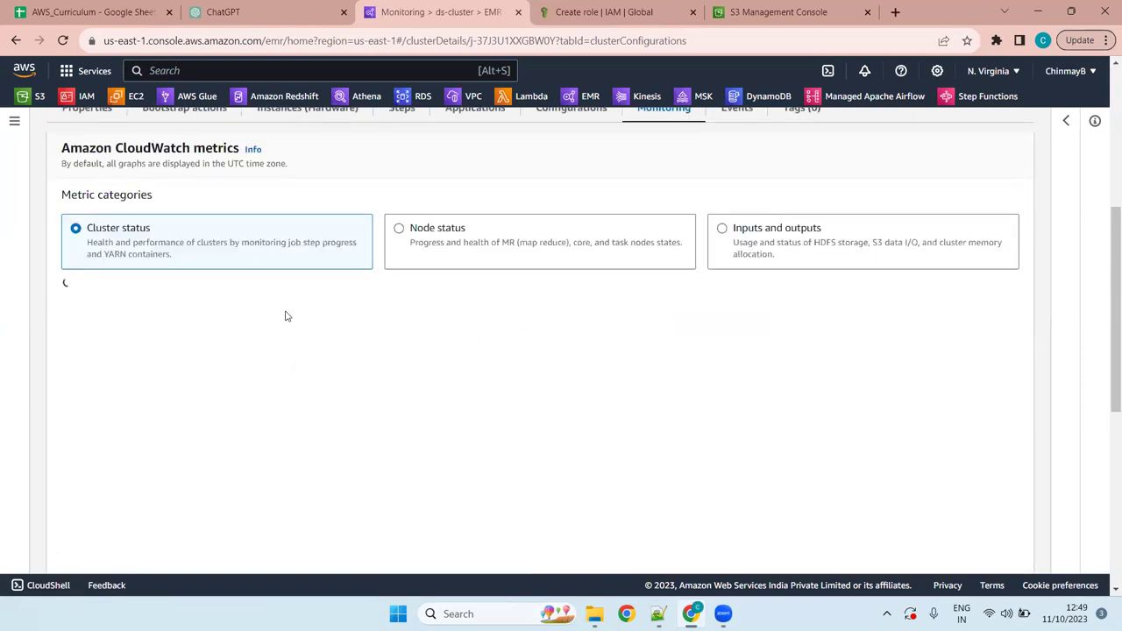
pyautogui.scroll(4, 285, 316)
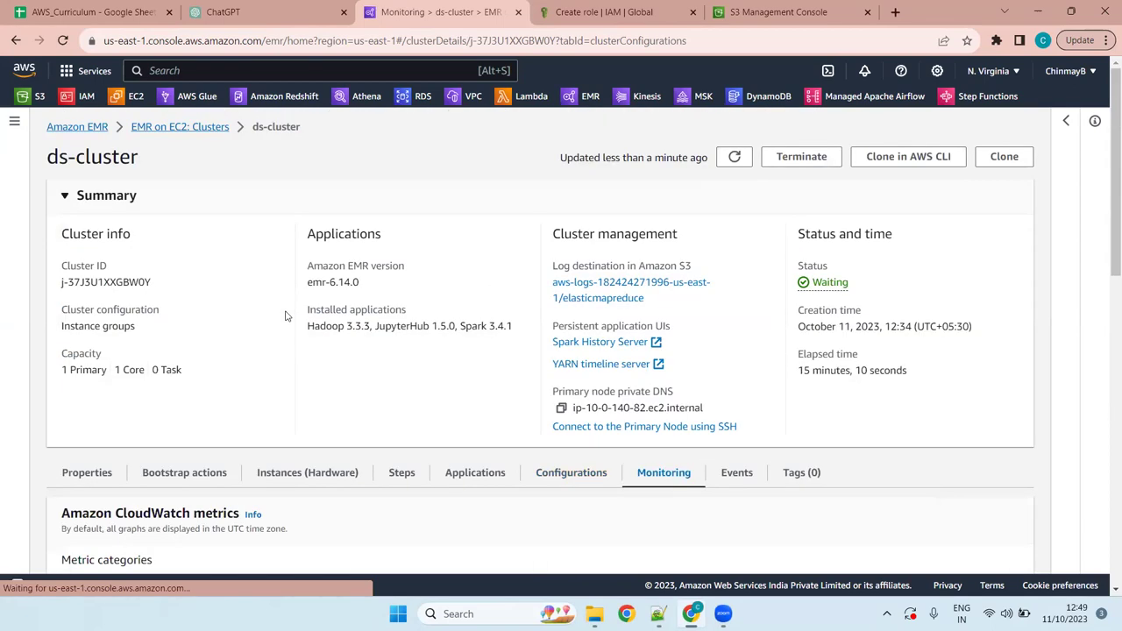
pyautogui.scroll(-2, 1105, 224)
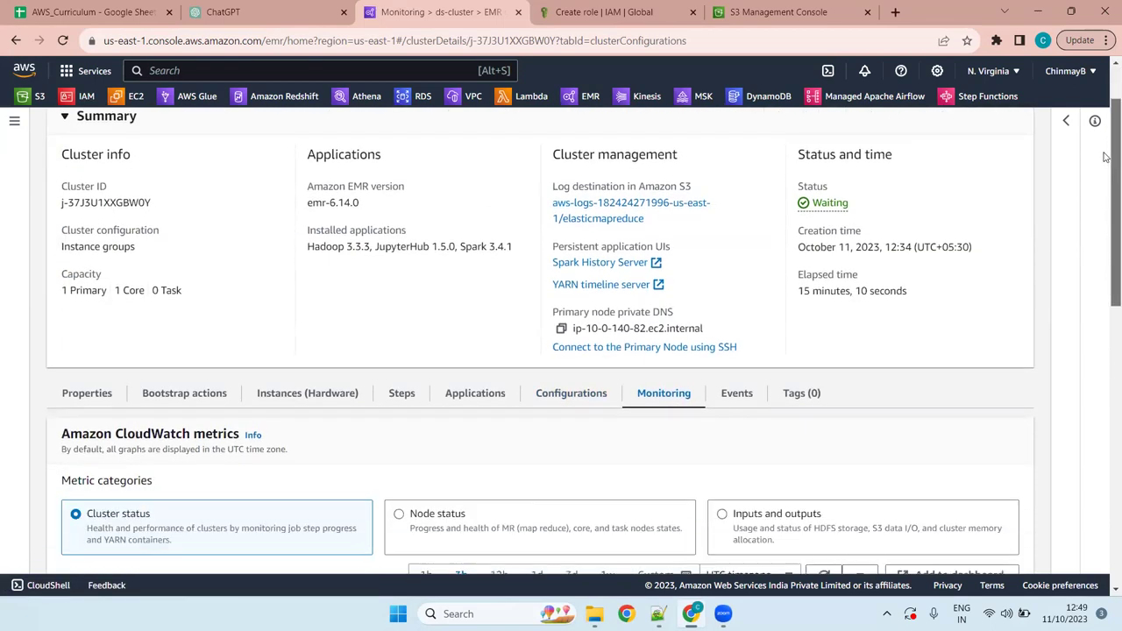
pyautogui.scroll(-1, 1106, 223)
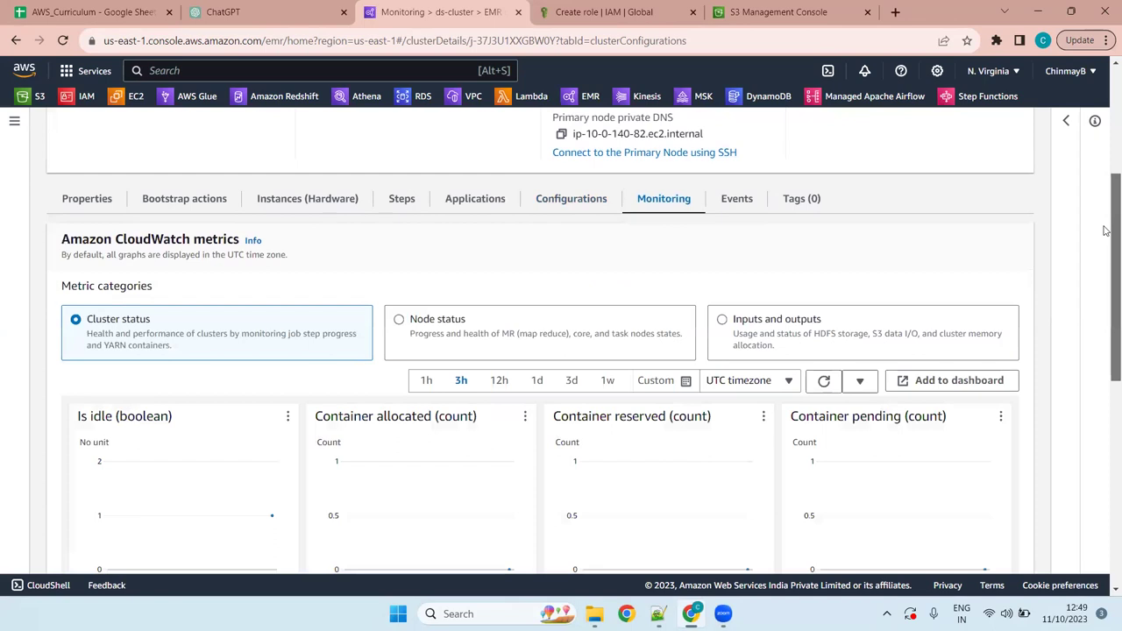
pyautogui.moveTo(1105, 231); pyautogui.dragTo(1106, 202)
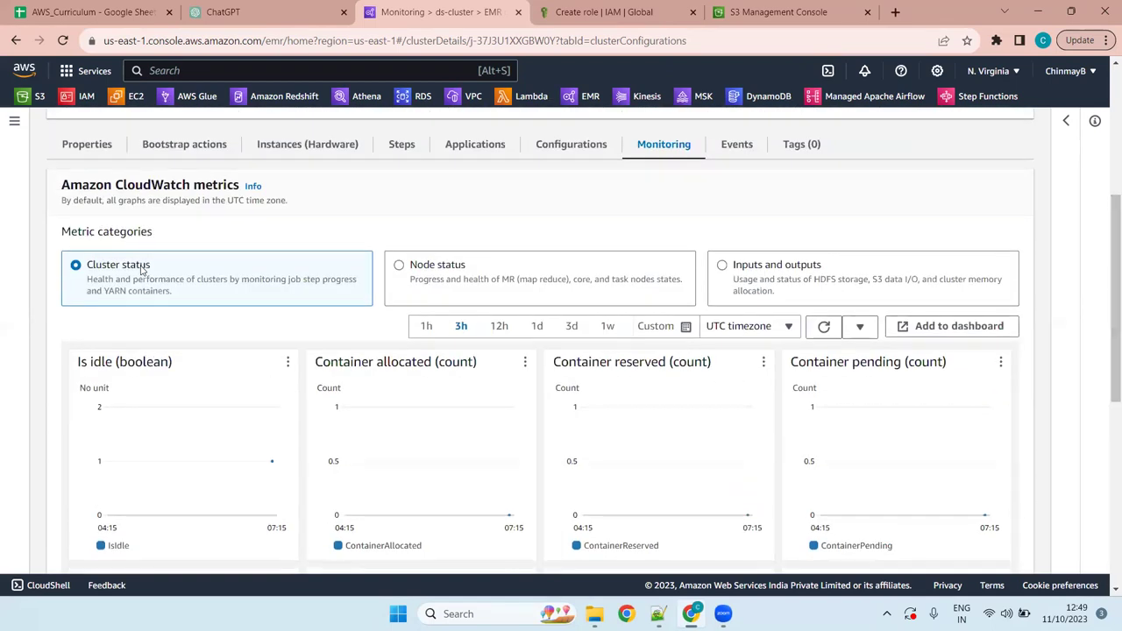
# Browse the CloudWatch metric categories, switching between Cluster status, Node status, and Inputs and outputs
pyautogui.click(510, 281)
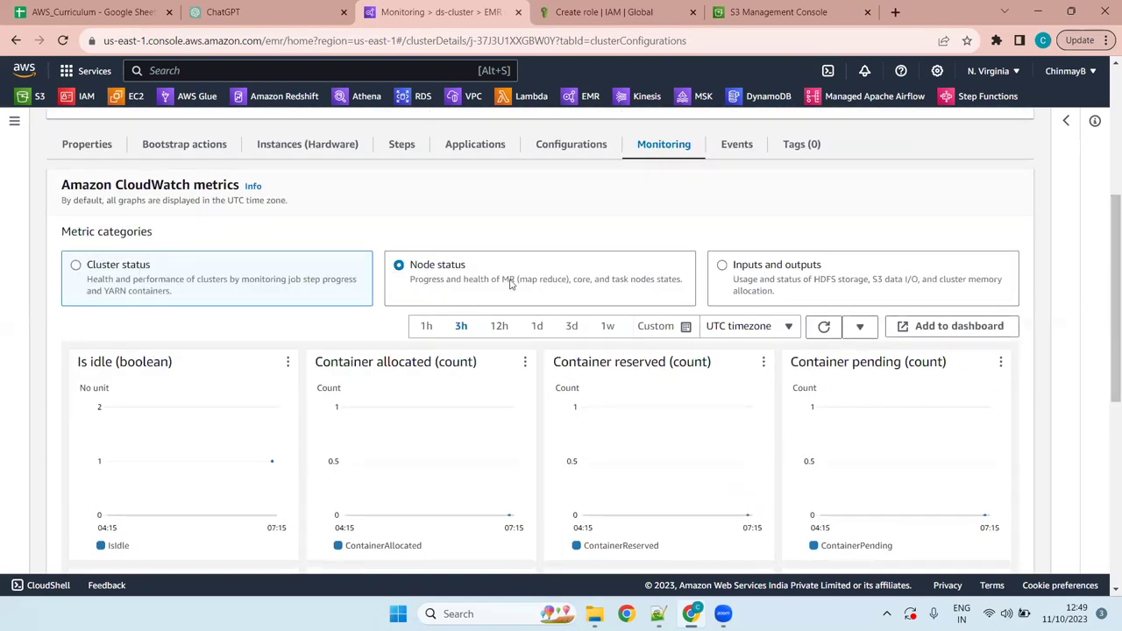
pyautogui.click(777, 270)
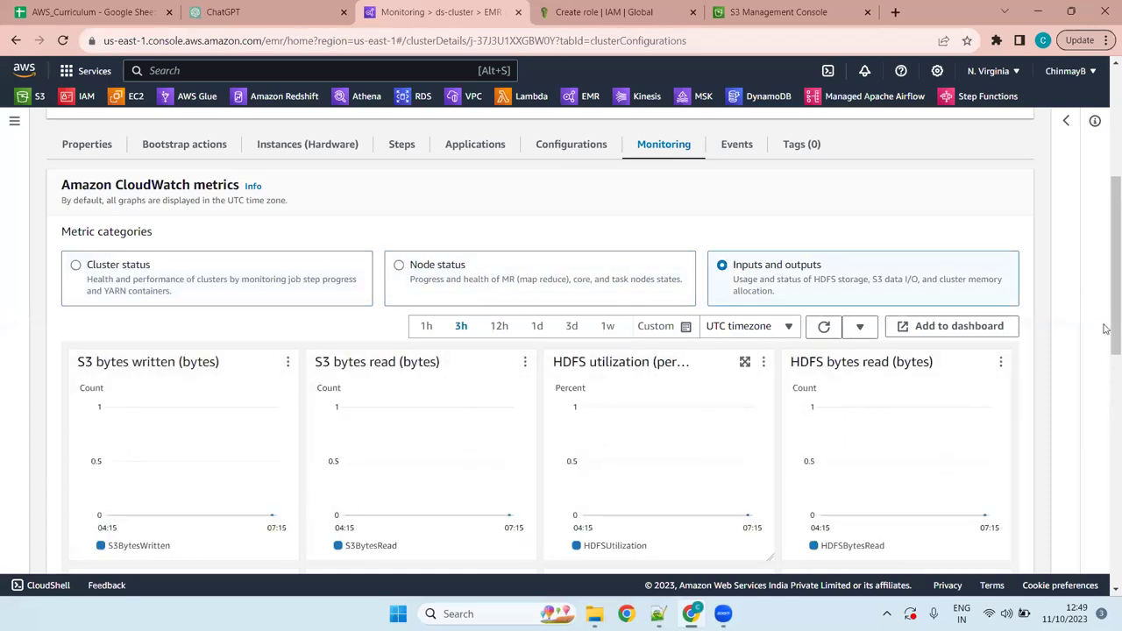
pyautogui.scroll(-1, 1106, 263)
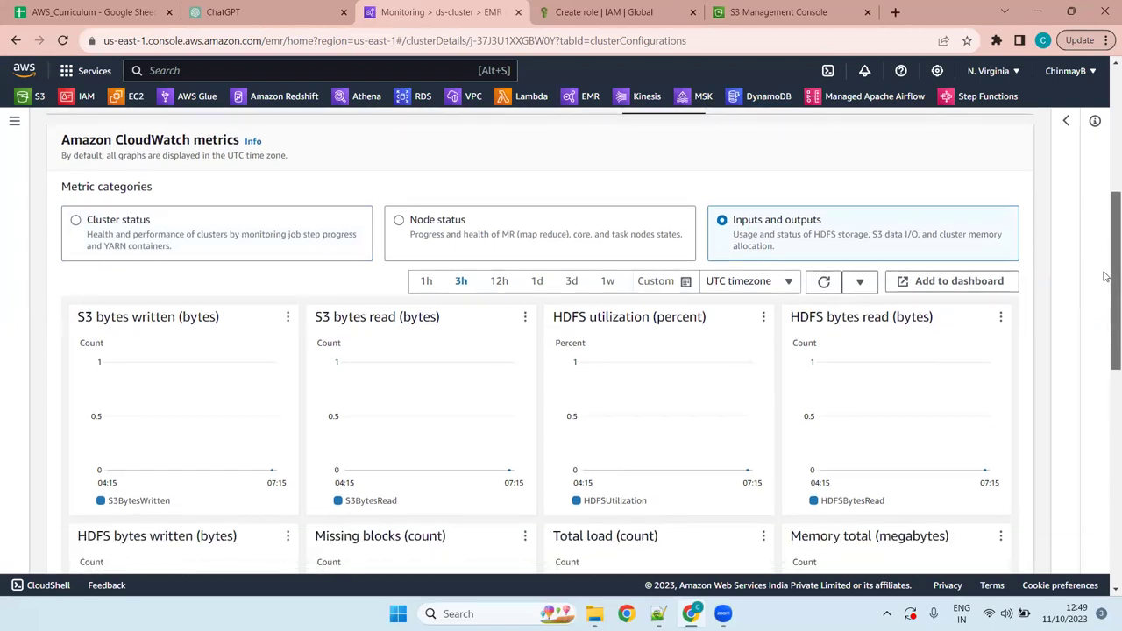
pyautogui.scroll(-1, 1106, 276)
pyautogui.moveTo(1106, 276); pyautogui.dragTo(1104, 153)
pyautogui.click(484, 414)
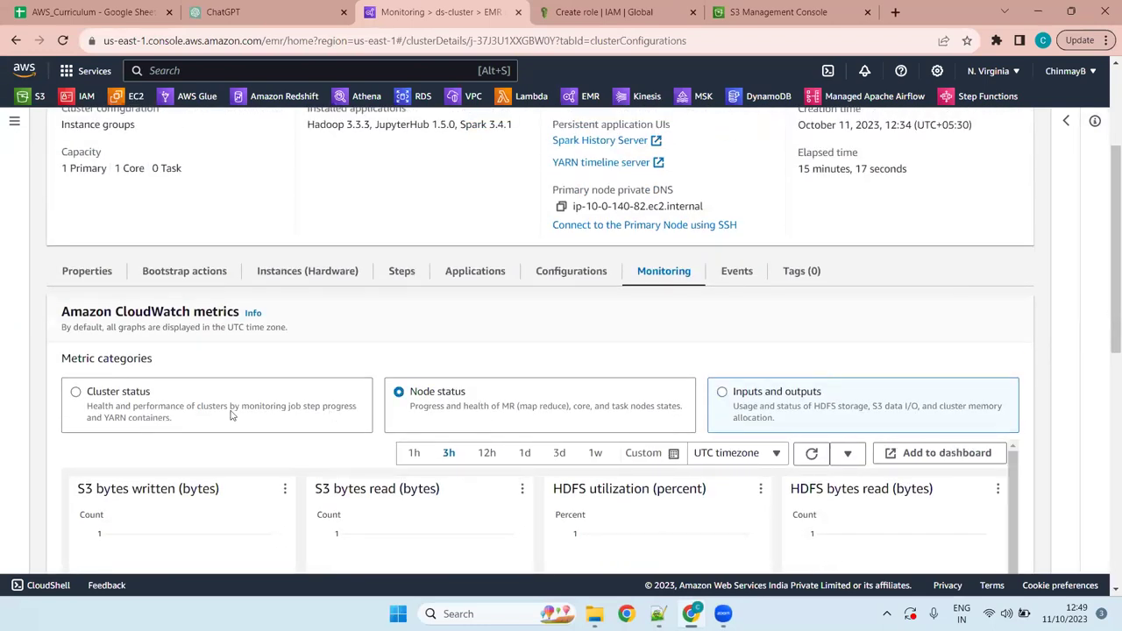
pyautogui.click(231, 414)
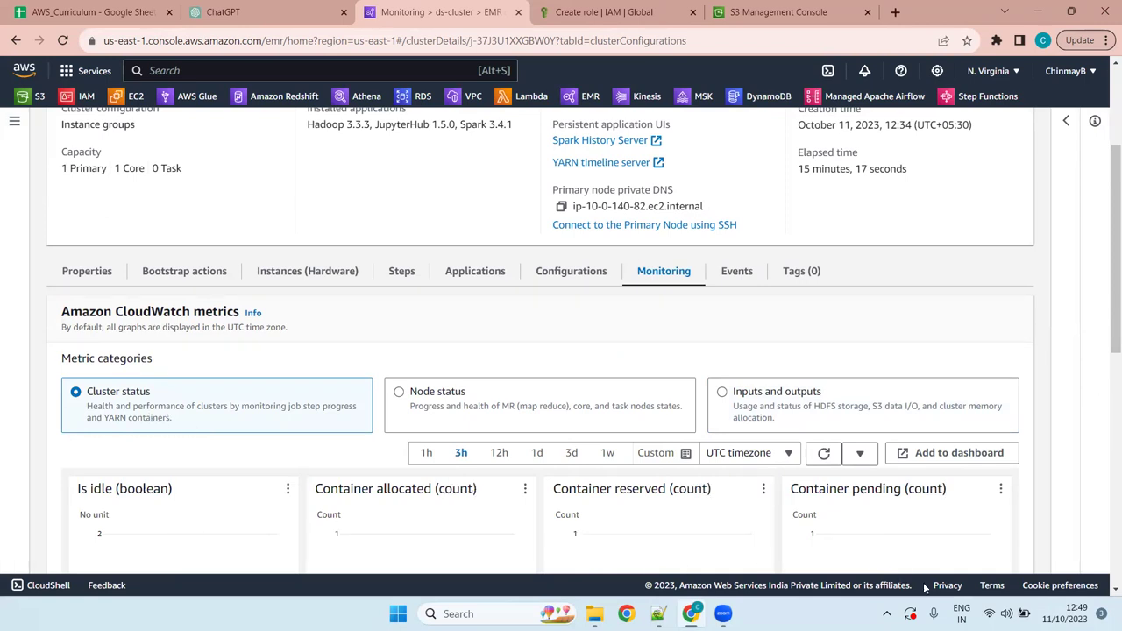
pyautogui.click(517, 419)
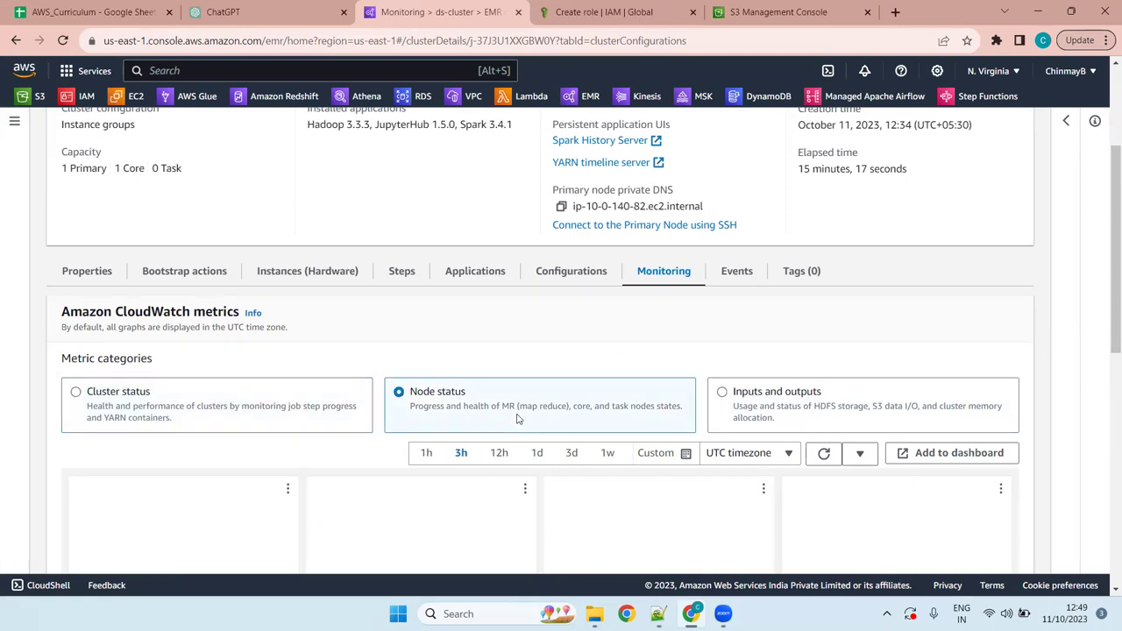
pyautogui.click(797, 396)
pyautogui.moveTo(1103, 237); pyautogui.dragTo(1105, 159)
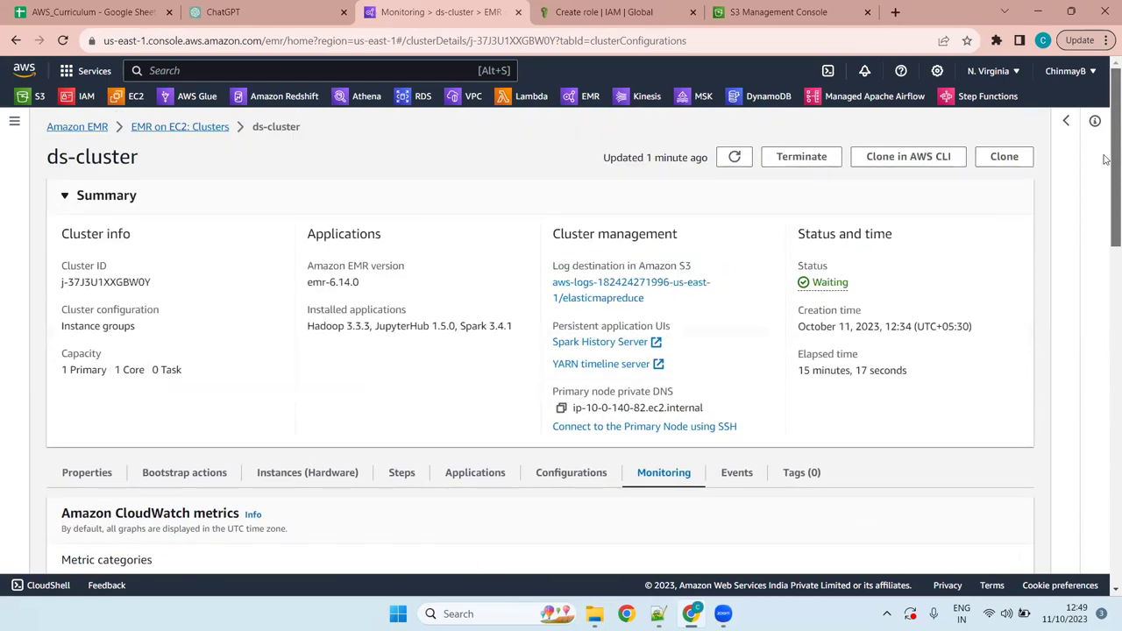
# View the list of events recorded for the cluster
pyautogui.click(736, 473)
pyautogui.scroll(-2, 1105, 340)
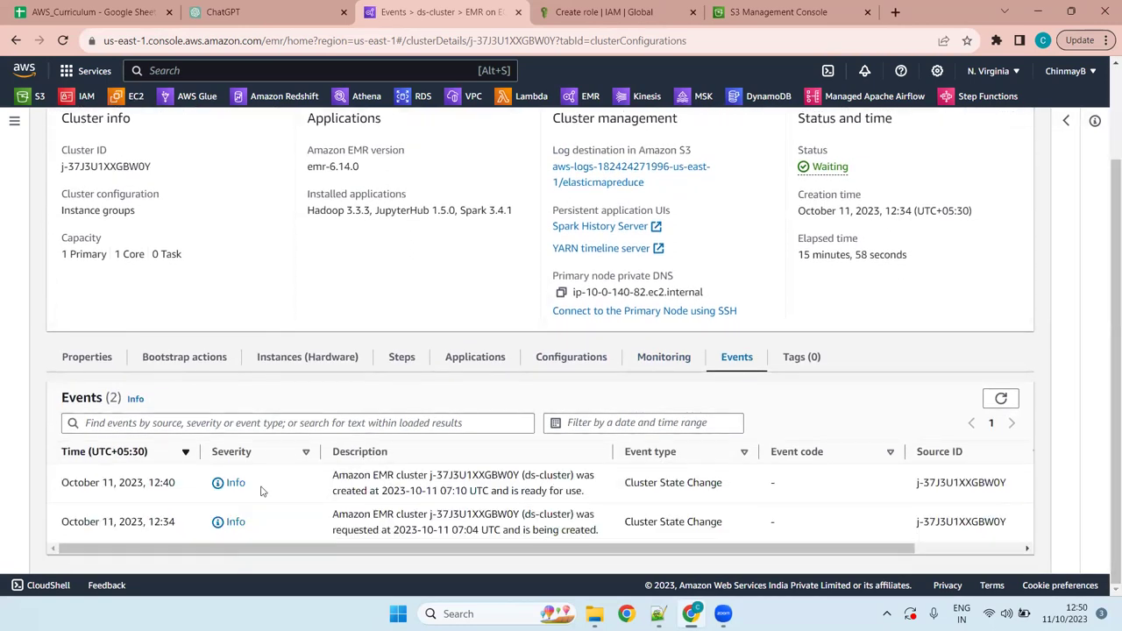
# Refresh the cluster's event list and view the tags assigned to the cluster
pyautogui.click(1000, 405)
pyautogui.moveTo(683, 550); pyautogui.dragTo(721, 557)
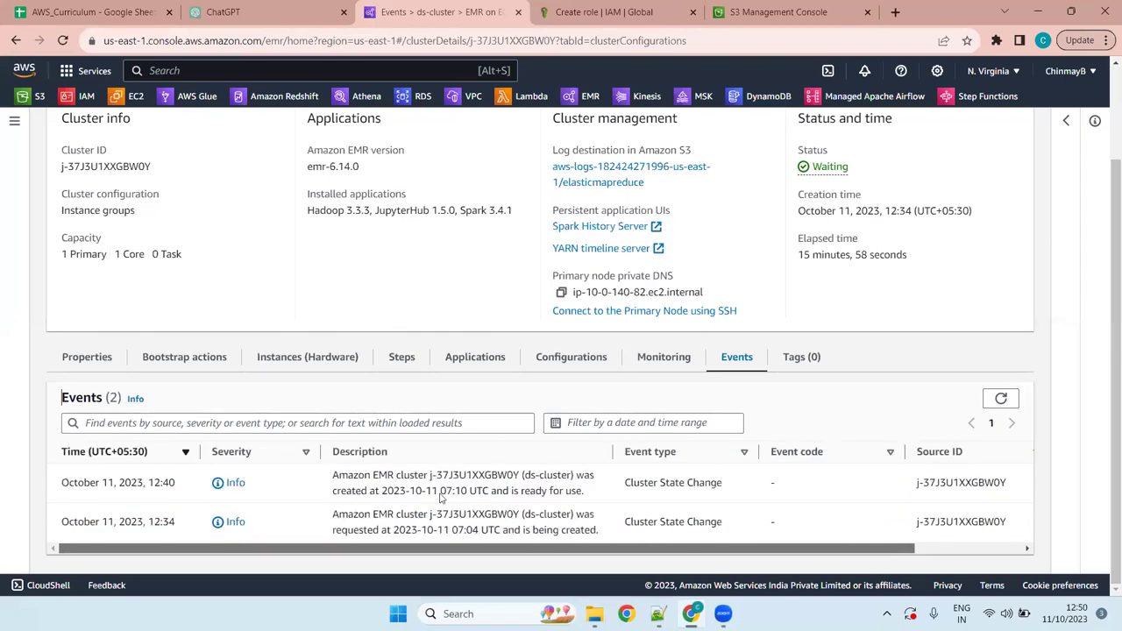
pyautogui.click(802, 359)
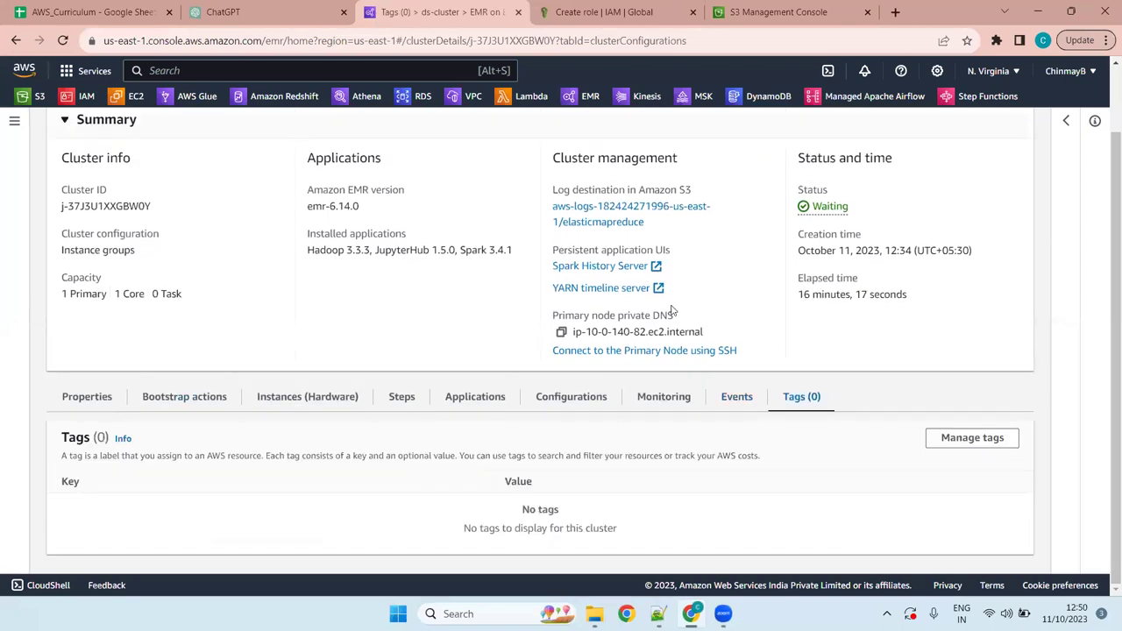
# Refresh the cluster details, reopening ds-cluster from the EMR on EC2 clusters list to check its current status
pyautogui.scroll(1, 445, 321)
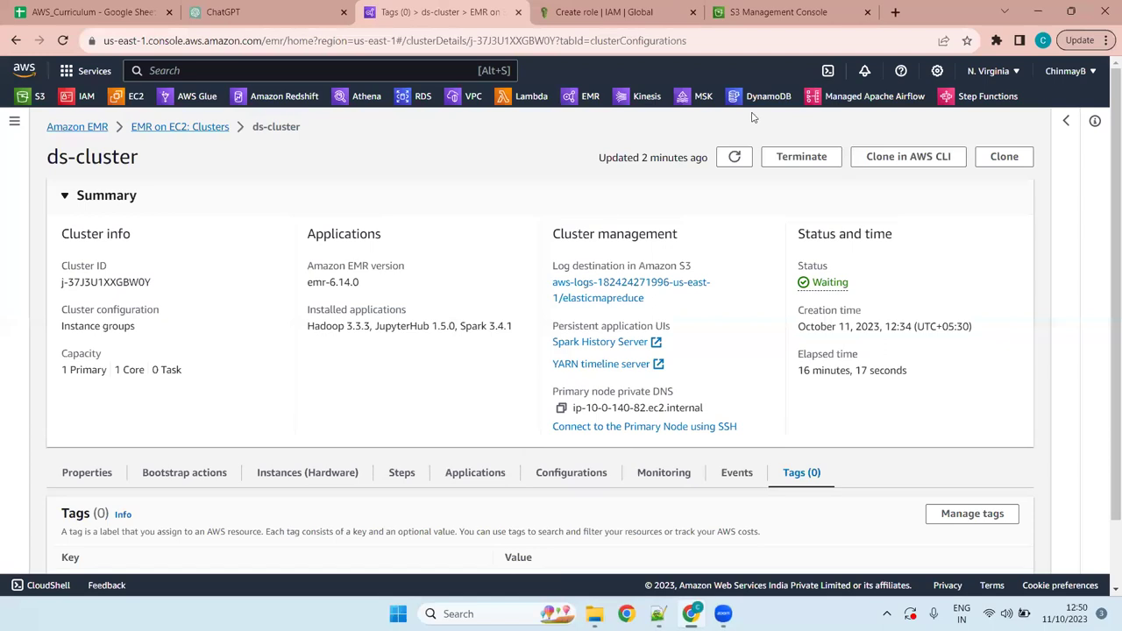
pyautogui.click(733, 157)
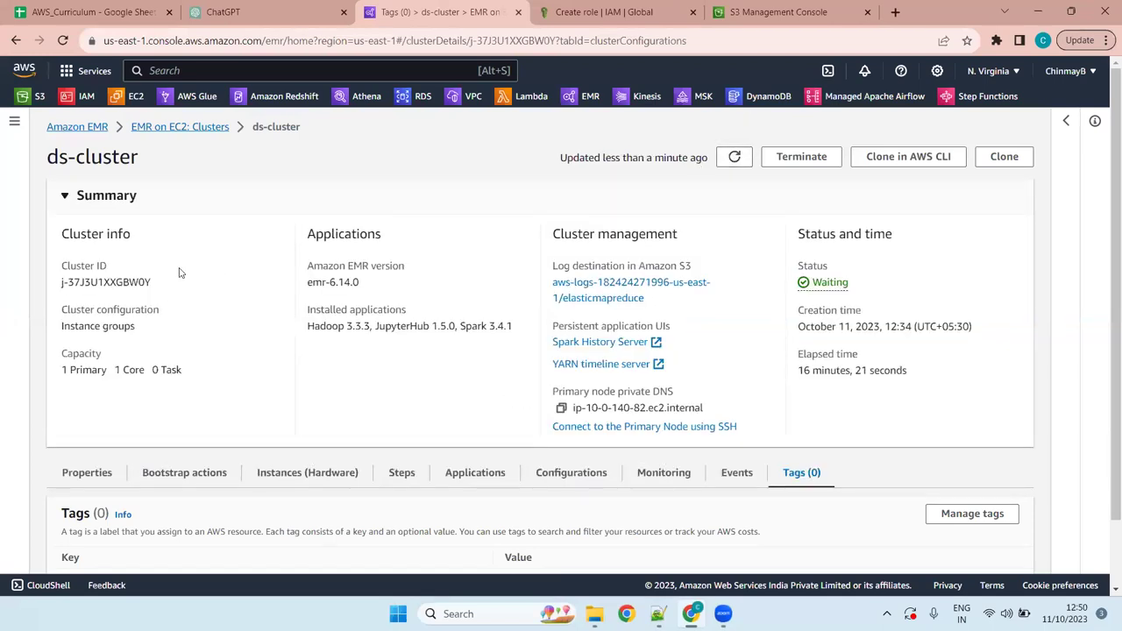
pyautogui.click(174, 137)
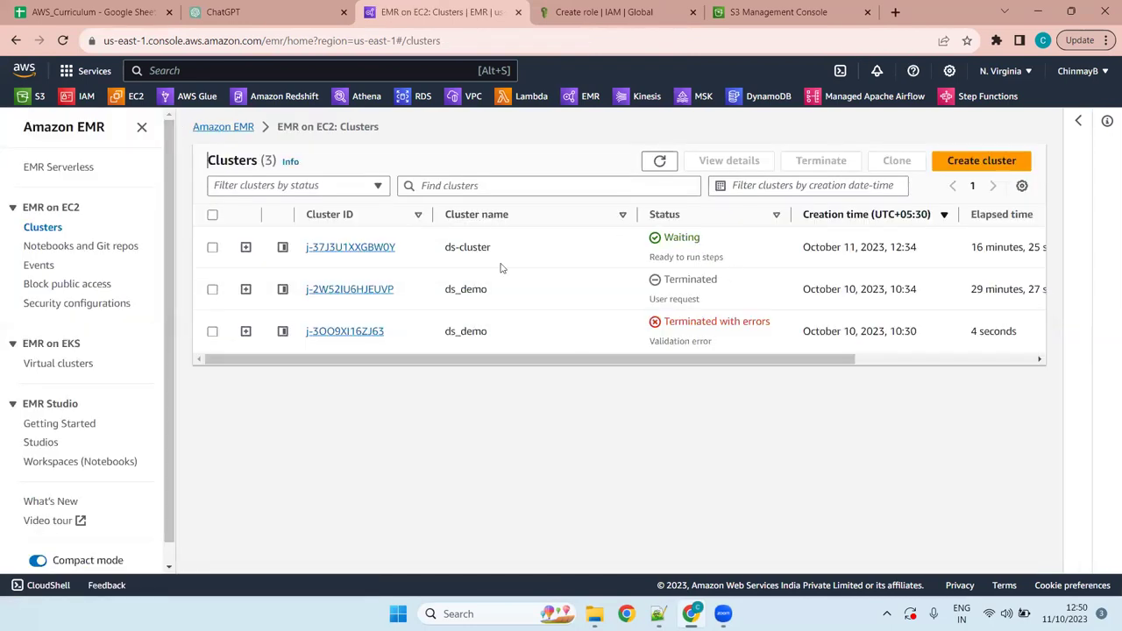
pyautogui.click(350, 248)
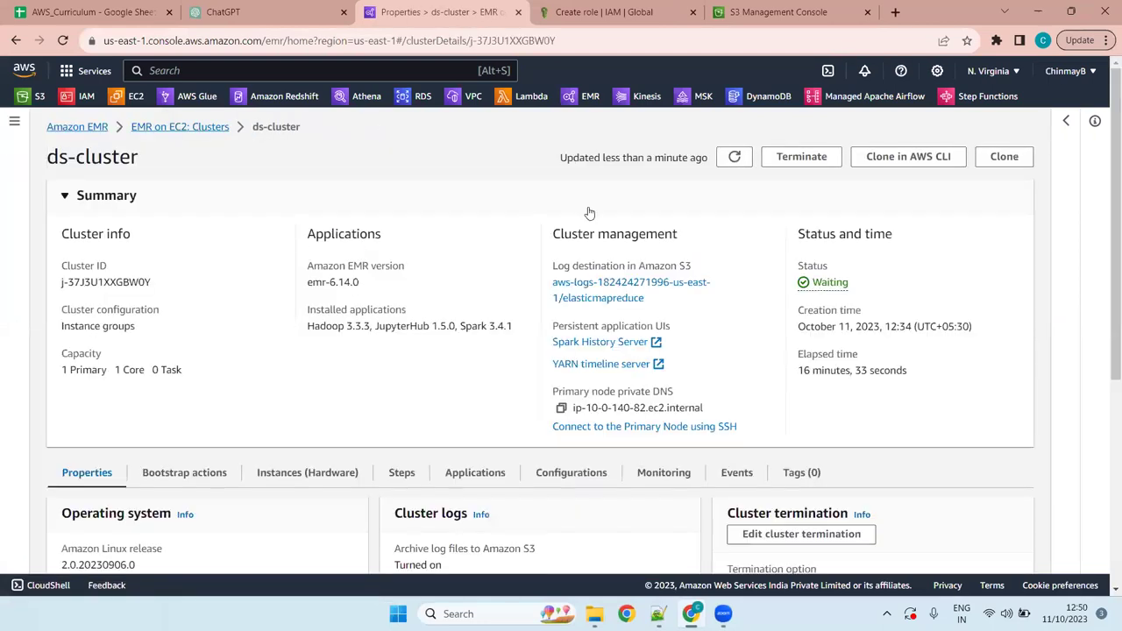
pyautogui.click(734, 157)
pyautogui.click(733, 158)
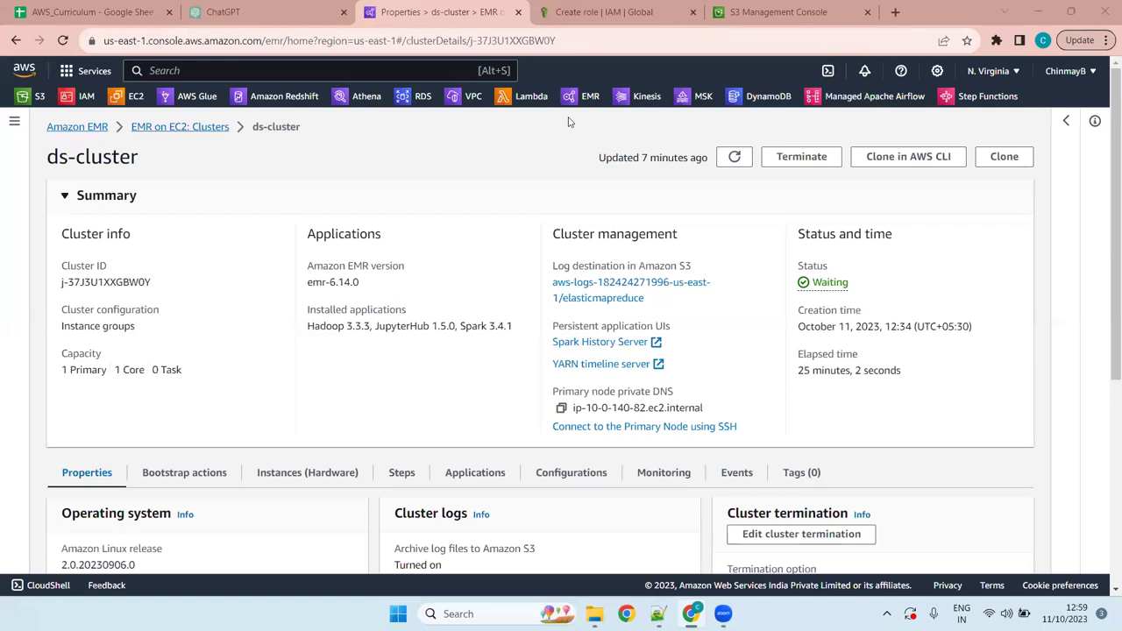
# Review the cluster summary, highlight the installed applications, and refresh the cluster details
pyautogui.scroll(-4, 460, 304)
pyautogui.scroll(4, 460, 304)
pyautogui.moveTo(510, 326); pyautogui.dragTo(298, 333)
pyautogui.click(395, 370)
pyautogui.click(736, 156)
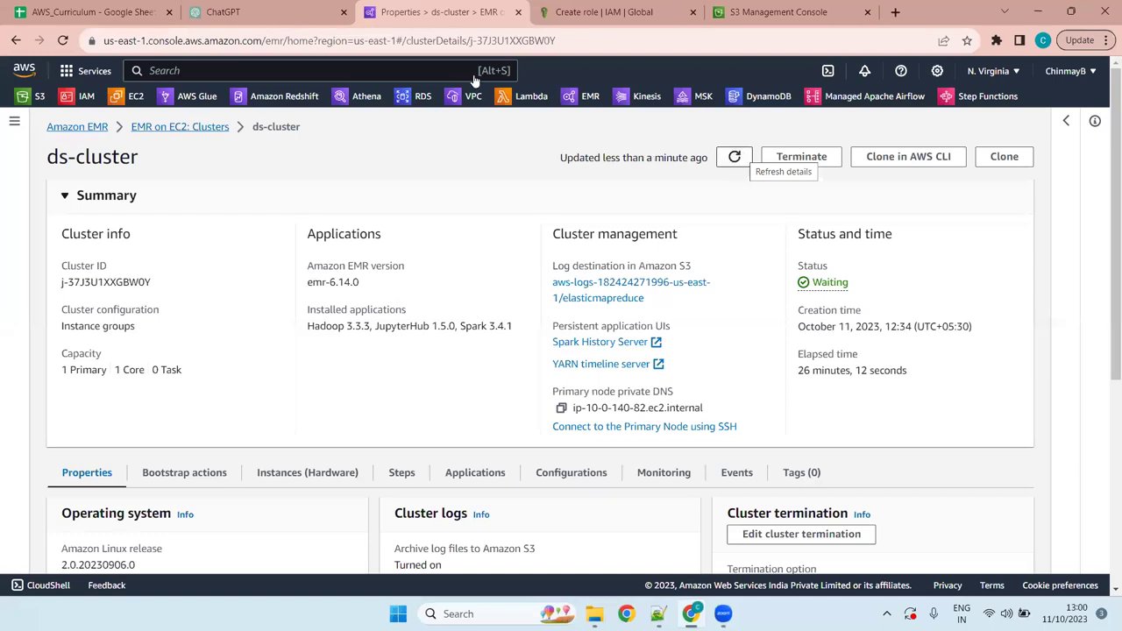
# Switch to ChatGPT to open the EMR Studio Overview conversation, and return to the ds-cluster page in the EMR console
pyautogui.click(261, 11)
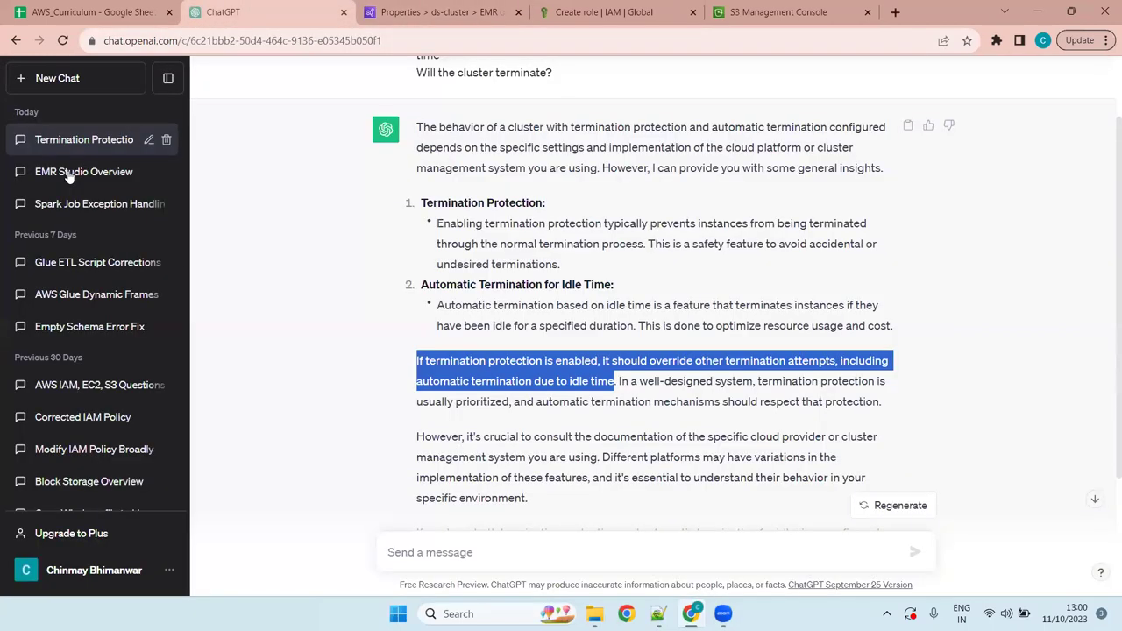
pyautogui.click(70, 172)
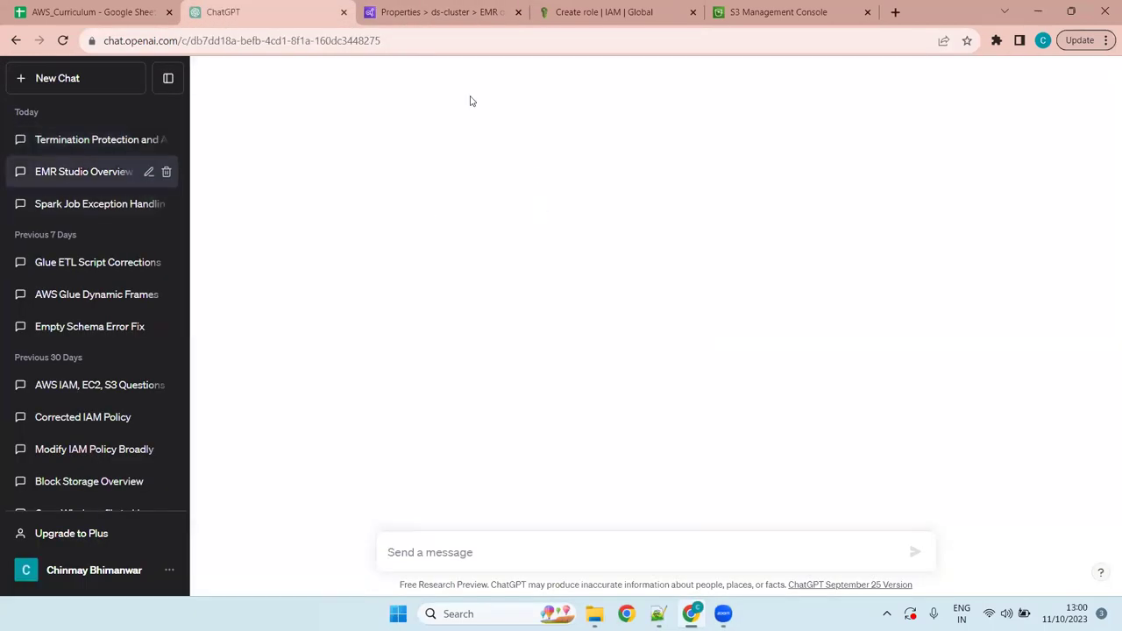
pyautogui.click(431, 11)
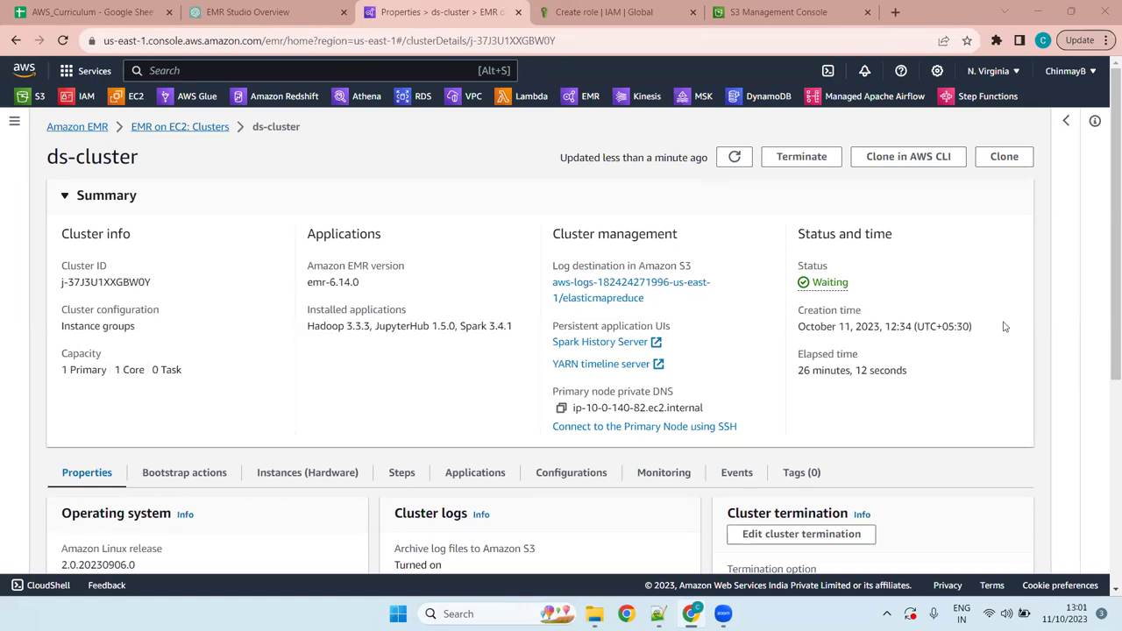
# Examine the cluster's properties, including log, termination, network and permission settings, together with its summary
pyautogui.scroll(-1, 863, 254)
pyautogui.scroll(-3, 947, 301)
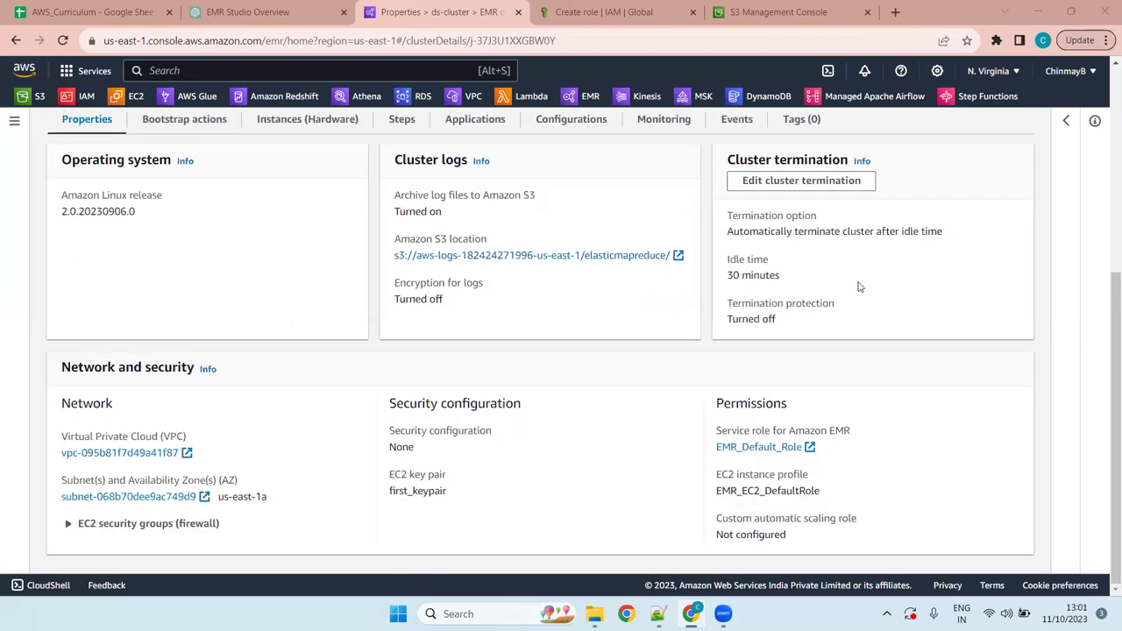
pyautogui.scroll(5, 306, 310)
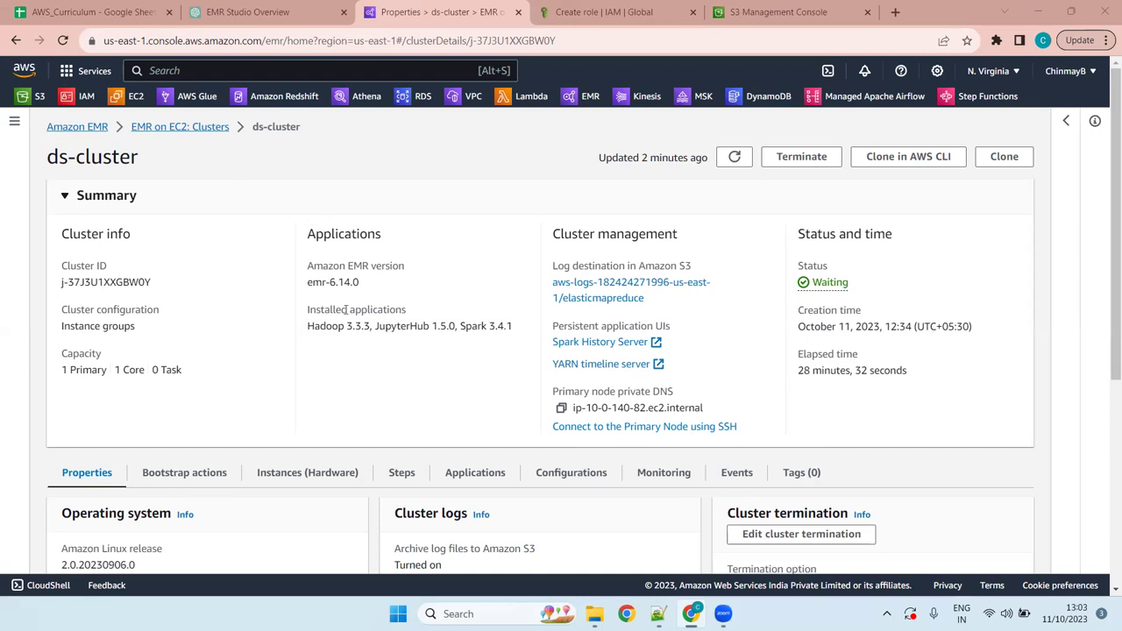
pyautogui.scroll(-5, 671, 311)
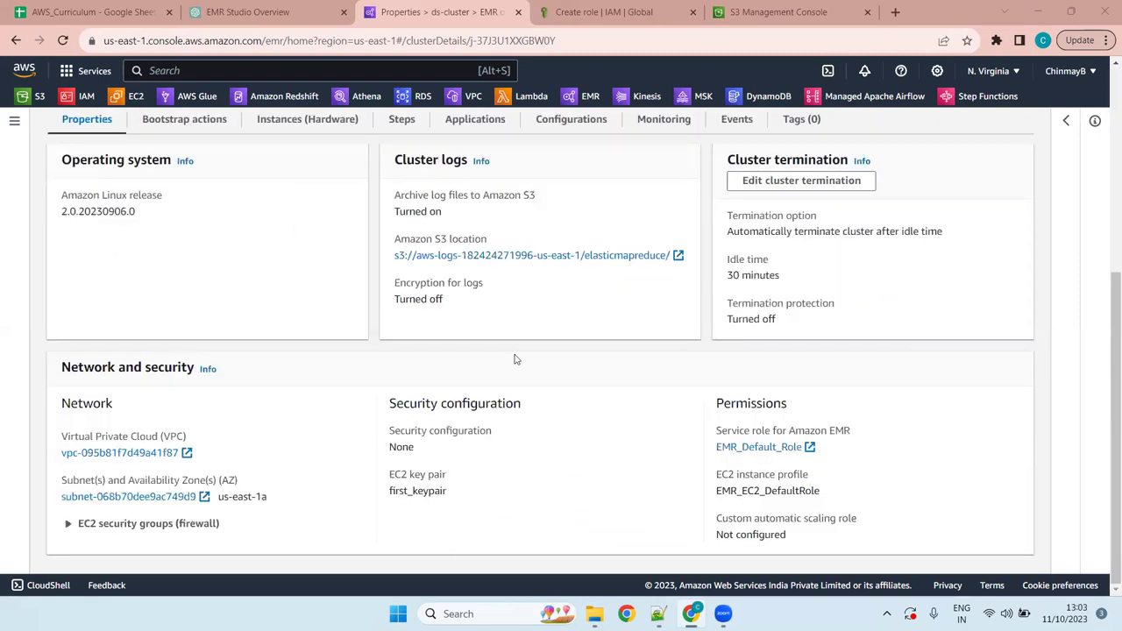
pyautogui.scroll(4, 478, 323)
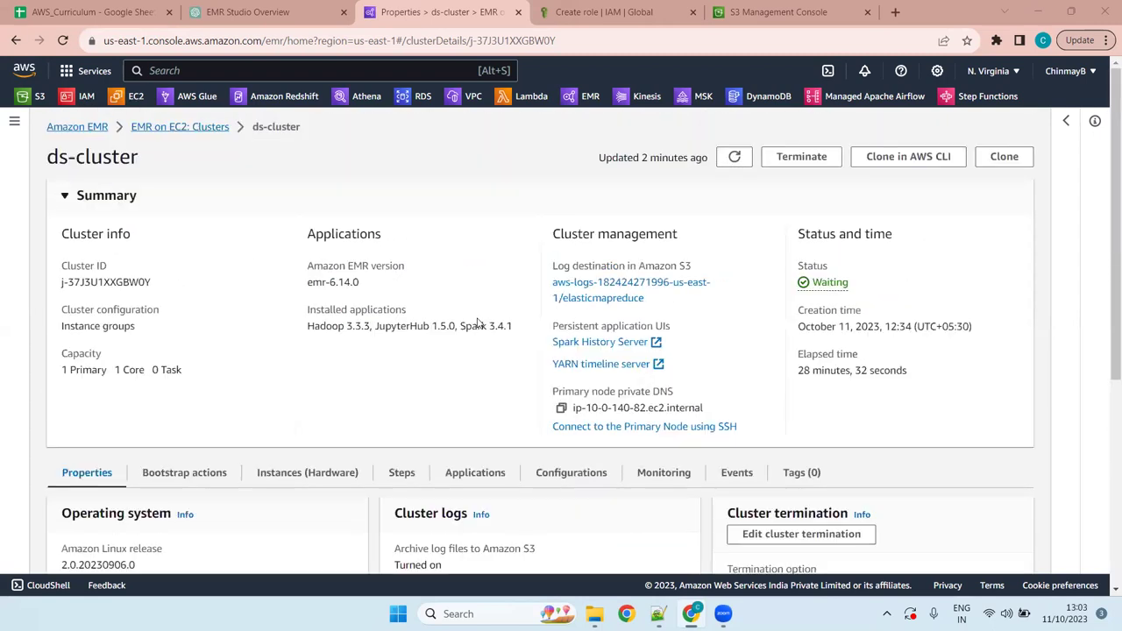